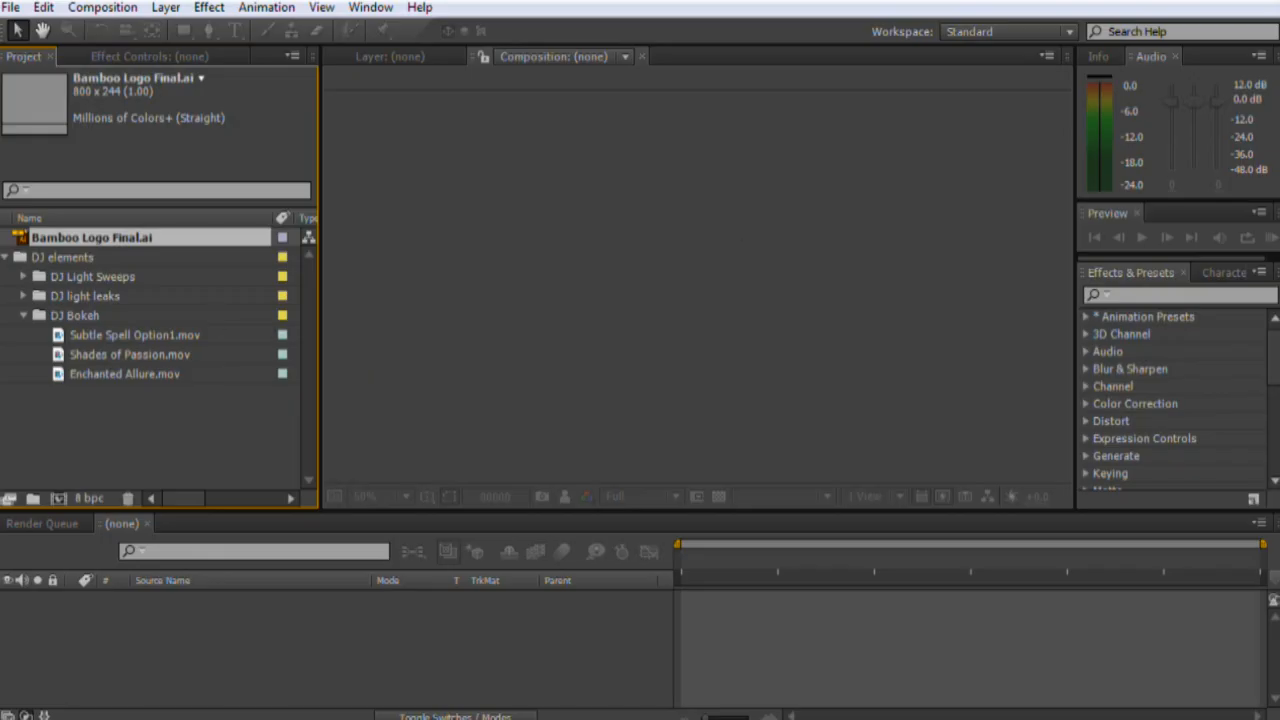
Step: Switch to Juicer 3 and preview the Drag & Drop Bokeh 1 clips, including Dusk On Neptune, Deep Spell, Fairy Promises and Soulful Hues
mouse_move(76, 234)
mouse_down()
mouse_move(76, 260)
mouse_move(76, 240)
mouse_up()
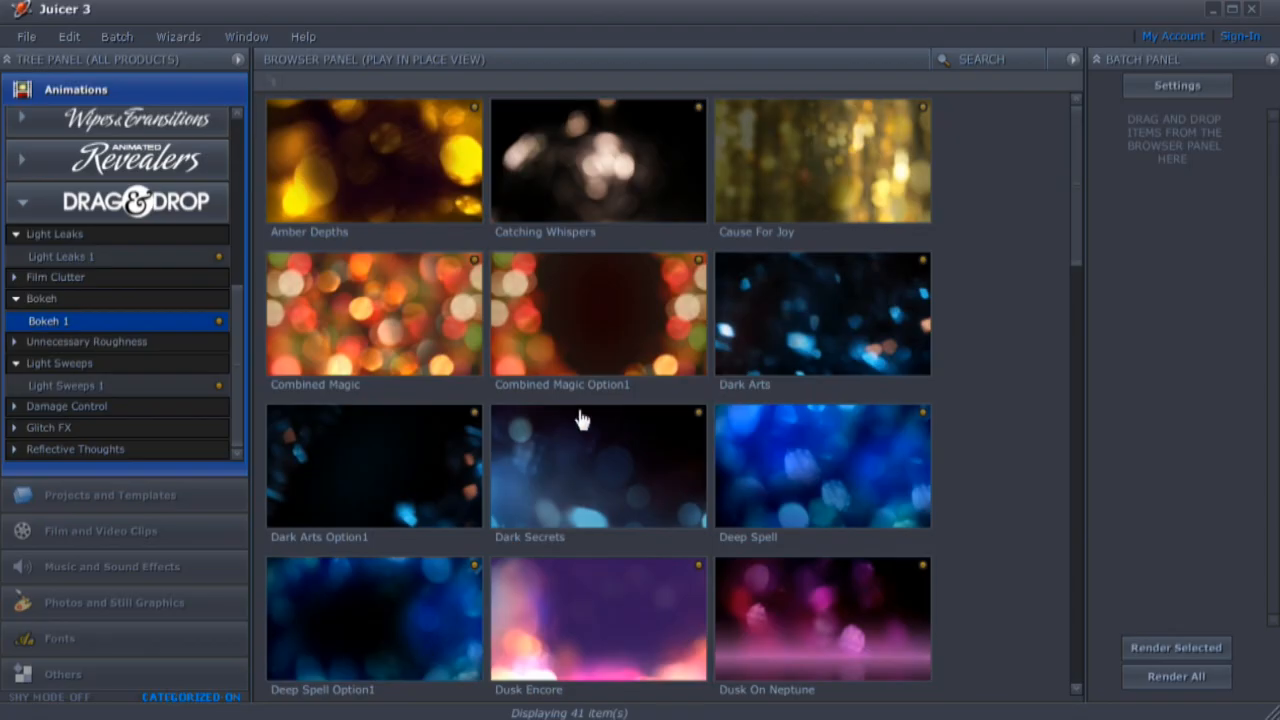
scroll(595, 430, down, 3)
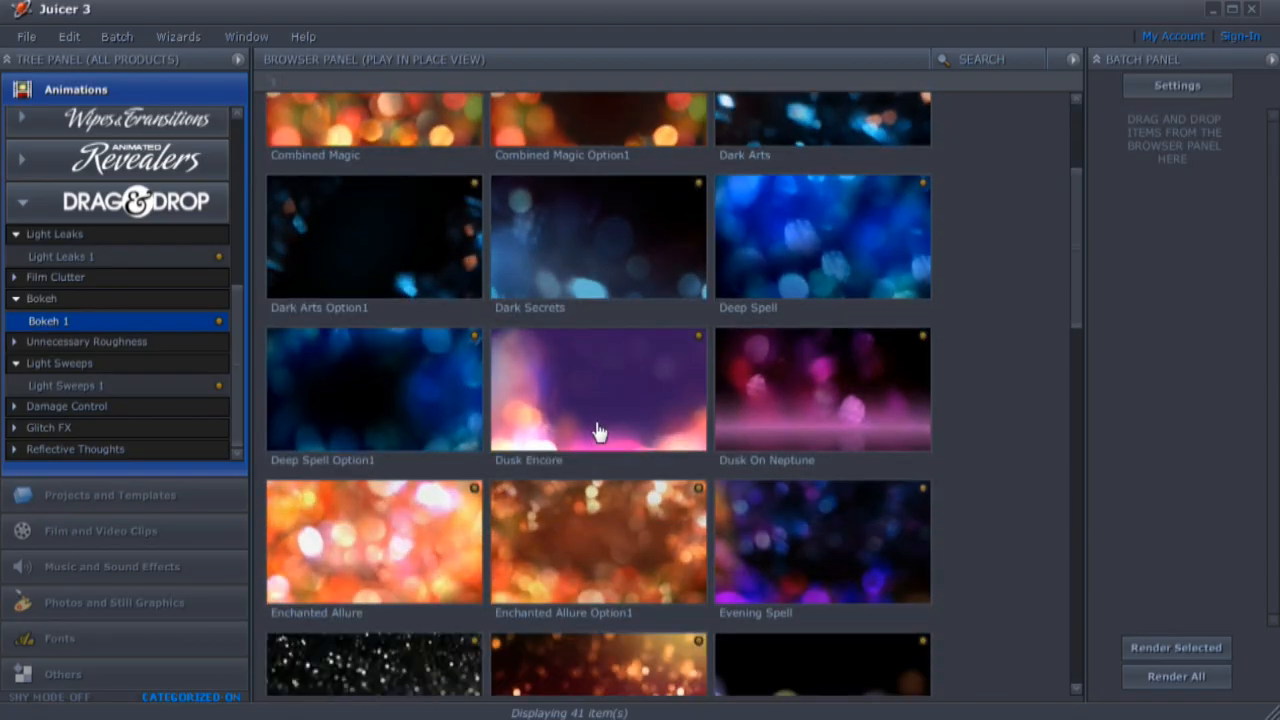
click(724, 396)
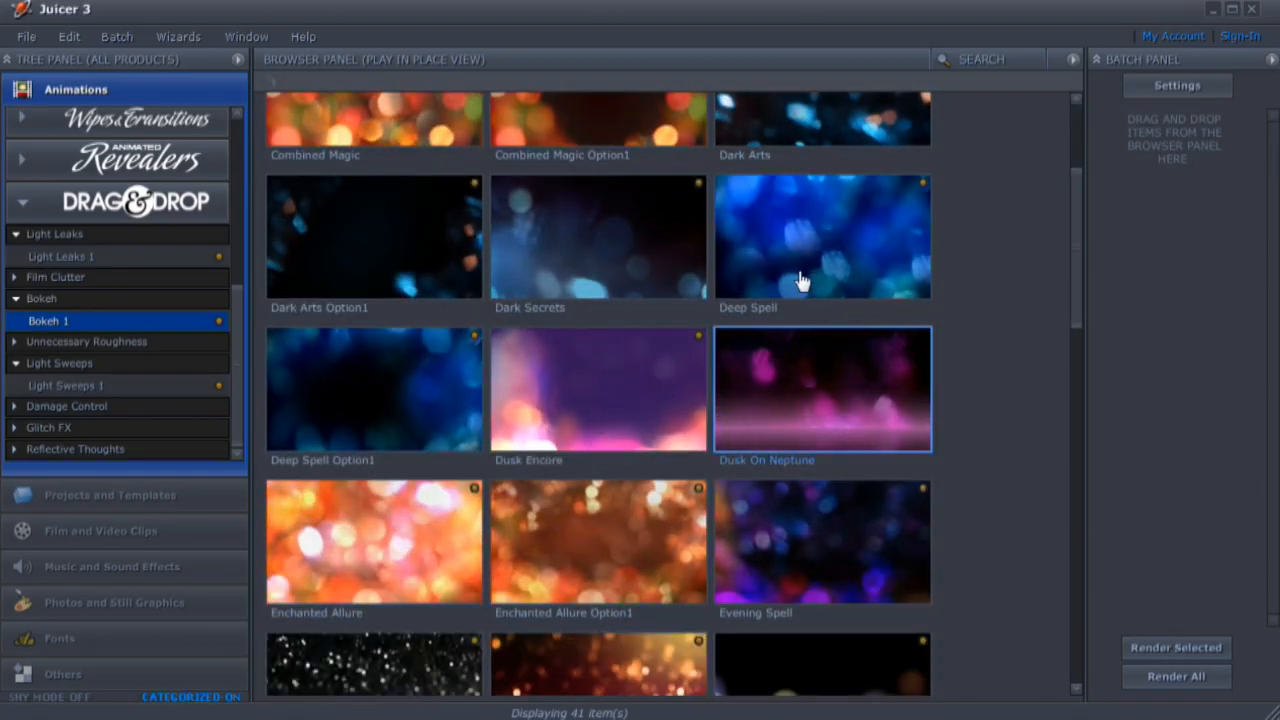
click(818, 244)
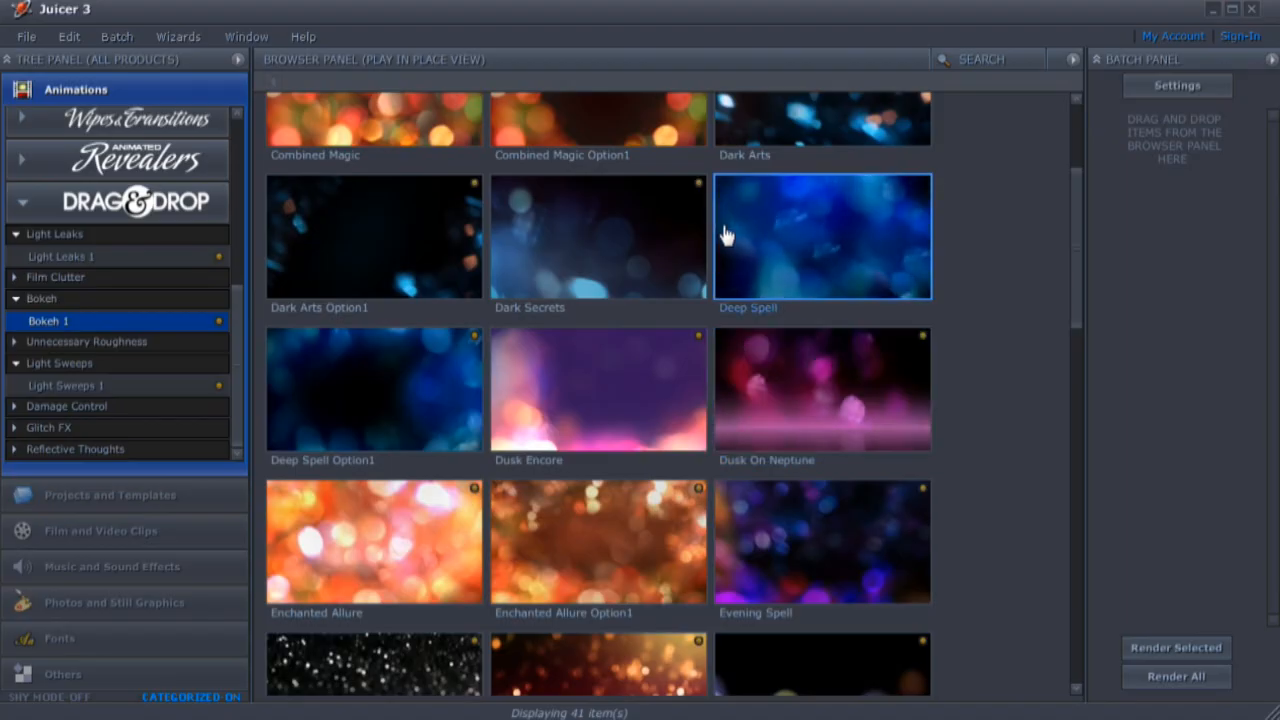
click(640, 245)
scroll(595, 455, down, 3)
click(580, 478)
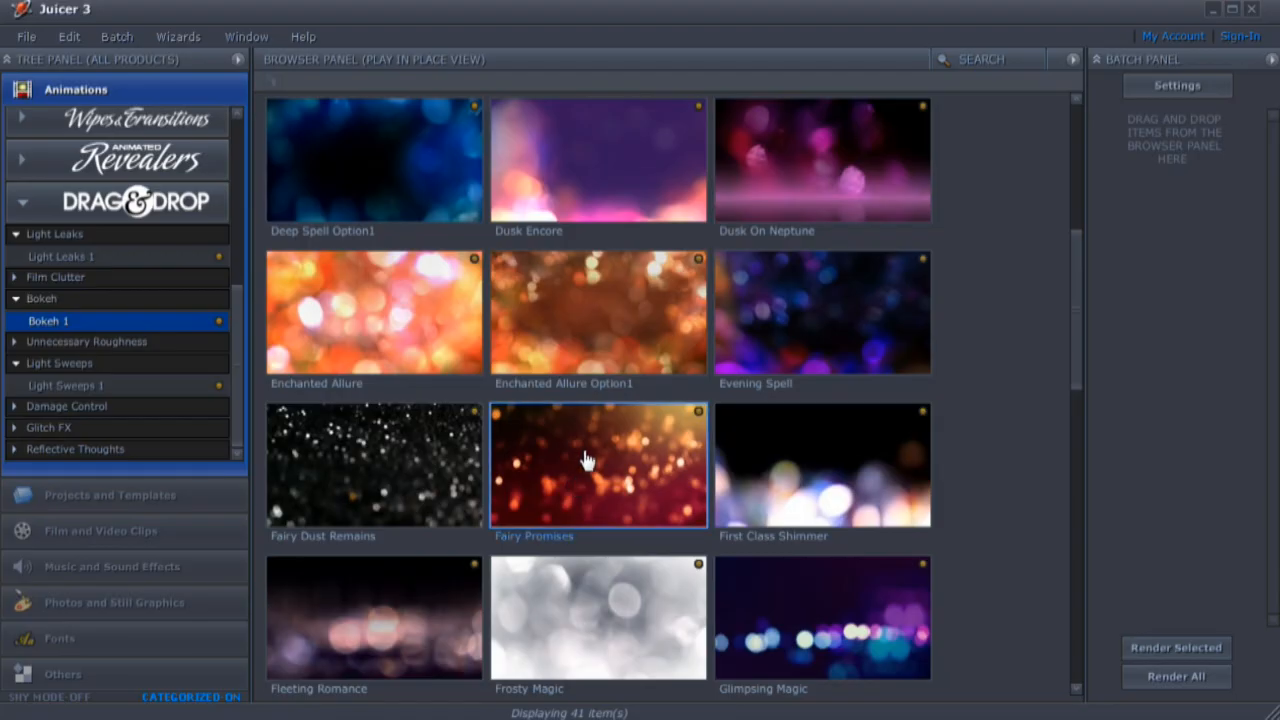
click(845, 482)
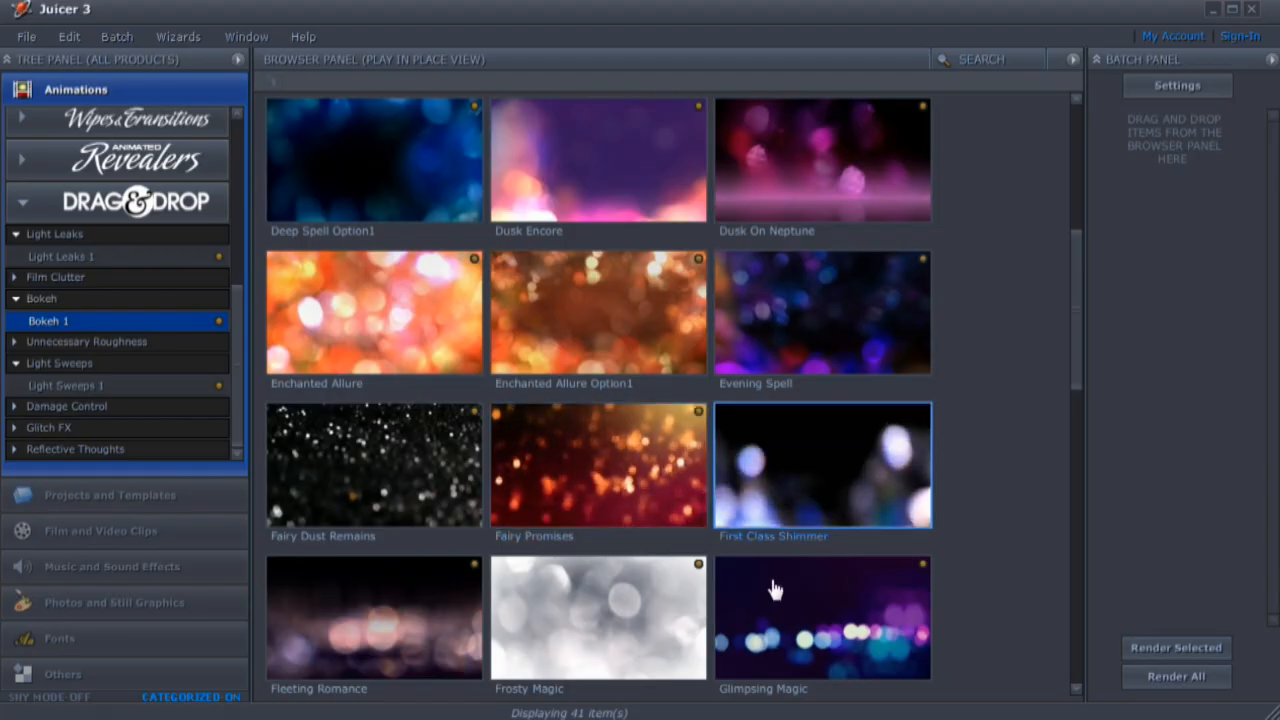
scroll(777, 583, down, 3)
scroll(297, 497, down, 4)
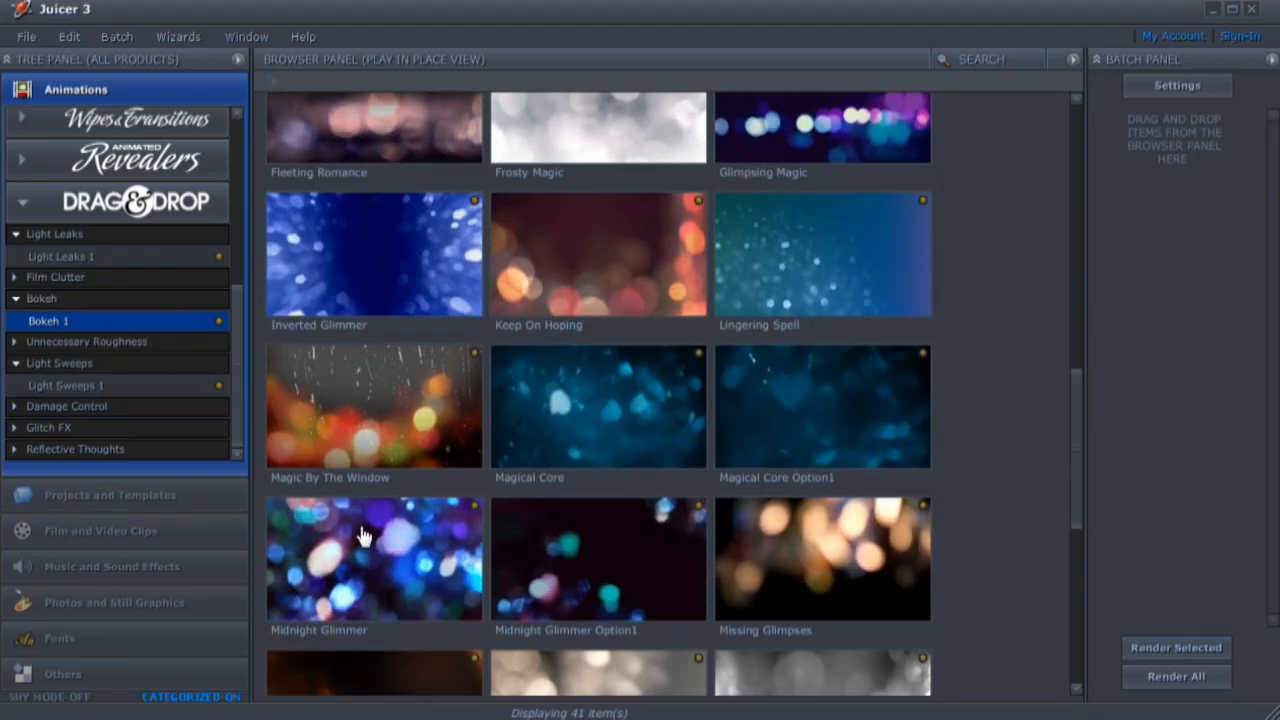
scroll(470, 457, down, 7)
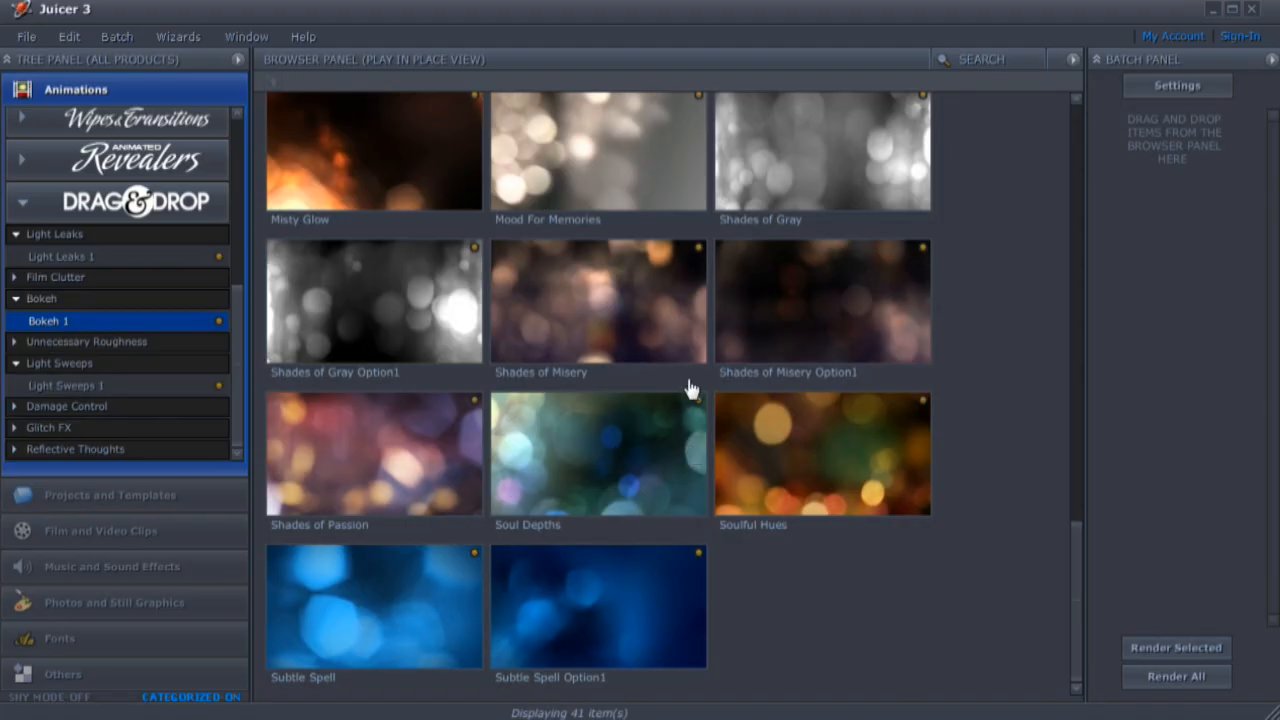
click(765, 440)
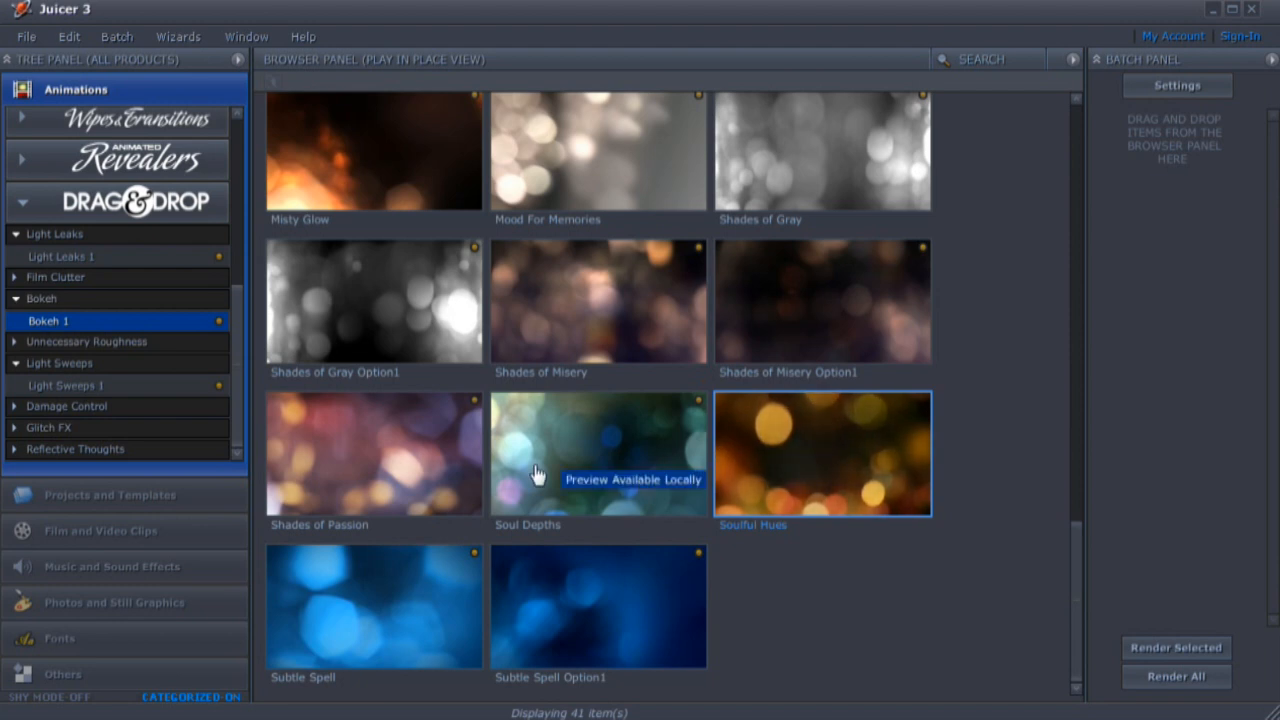
click(585, 478)
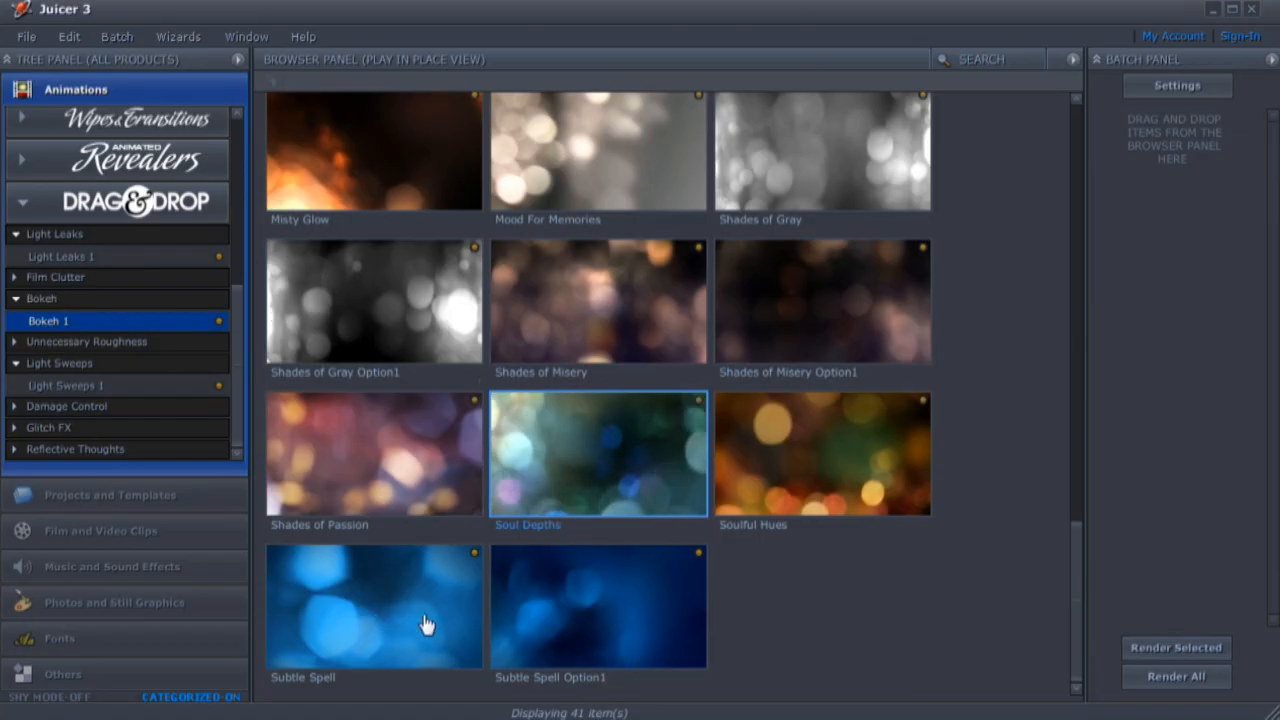
Step: Add the bokeh clips Subtle Spell Option1, Enchanted Allure and Shades of Passion to the render batch
click(530, 625)
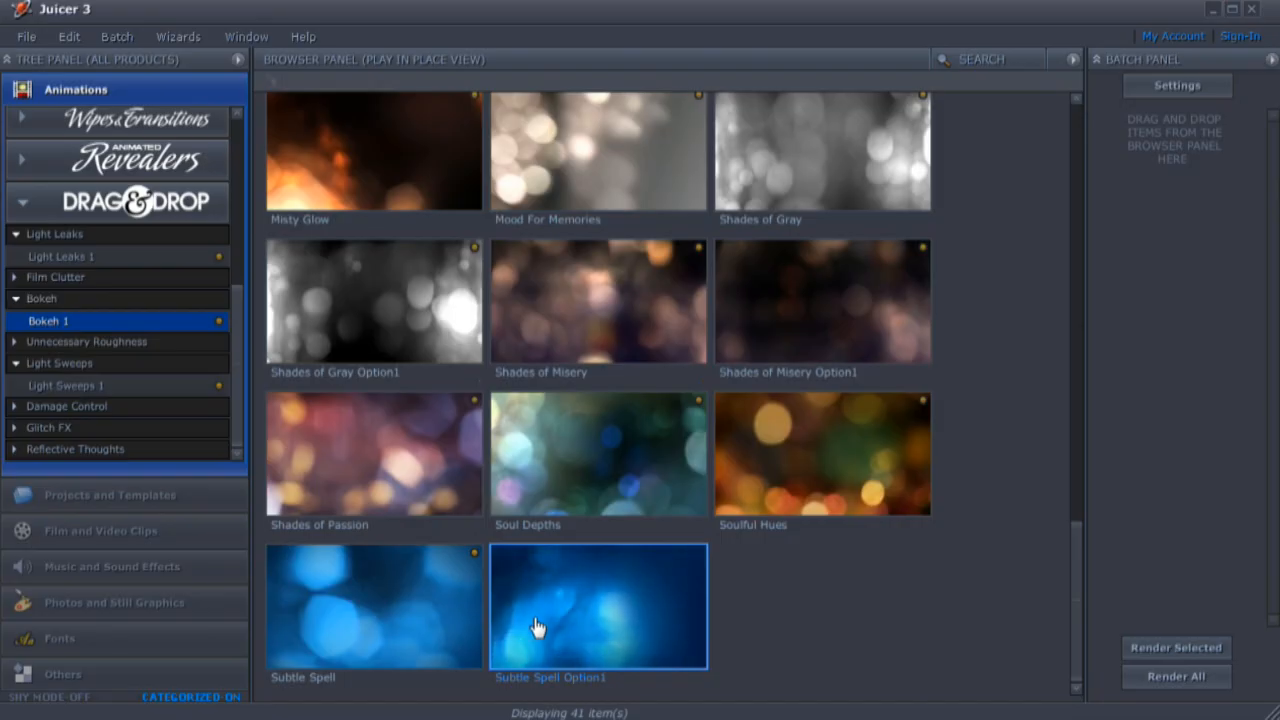
drag(523, 626, 1130, 341)
scroll(600, 400, up, 10)
click(337, 586)
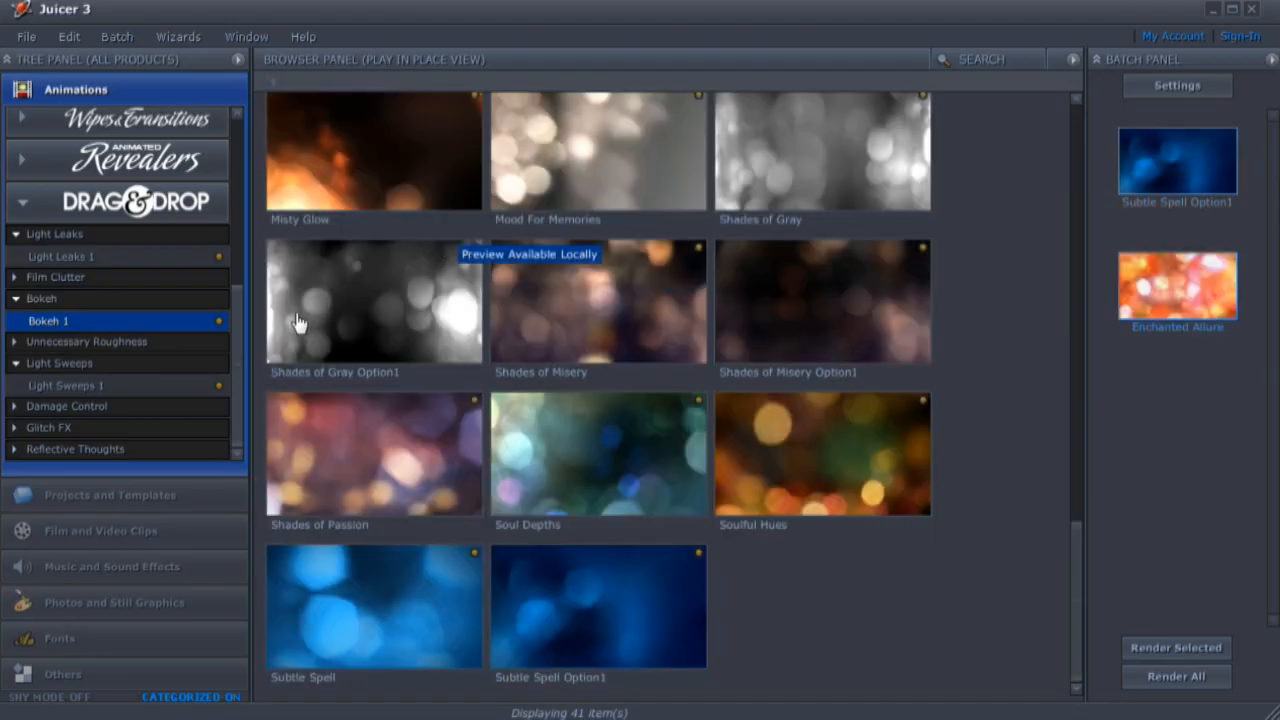
click(370, 474)
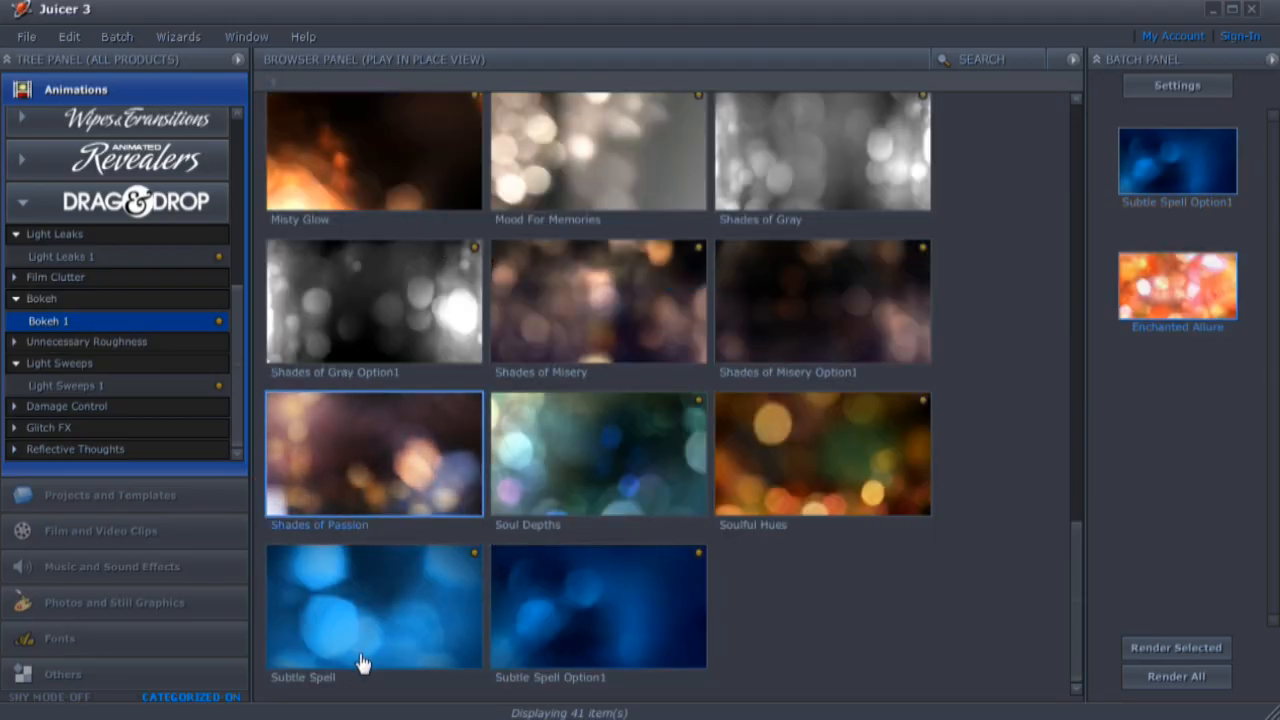
drag(368, 513, 1150, 392)
Step: Preview the Light Leaks 1 collection and add its Dormant Magic and Gentle Sheen clips to the render batch
click(118, 254)
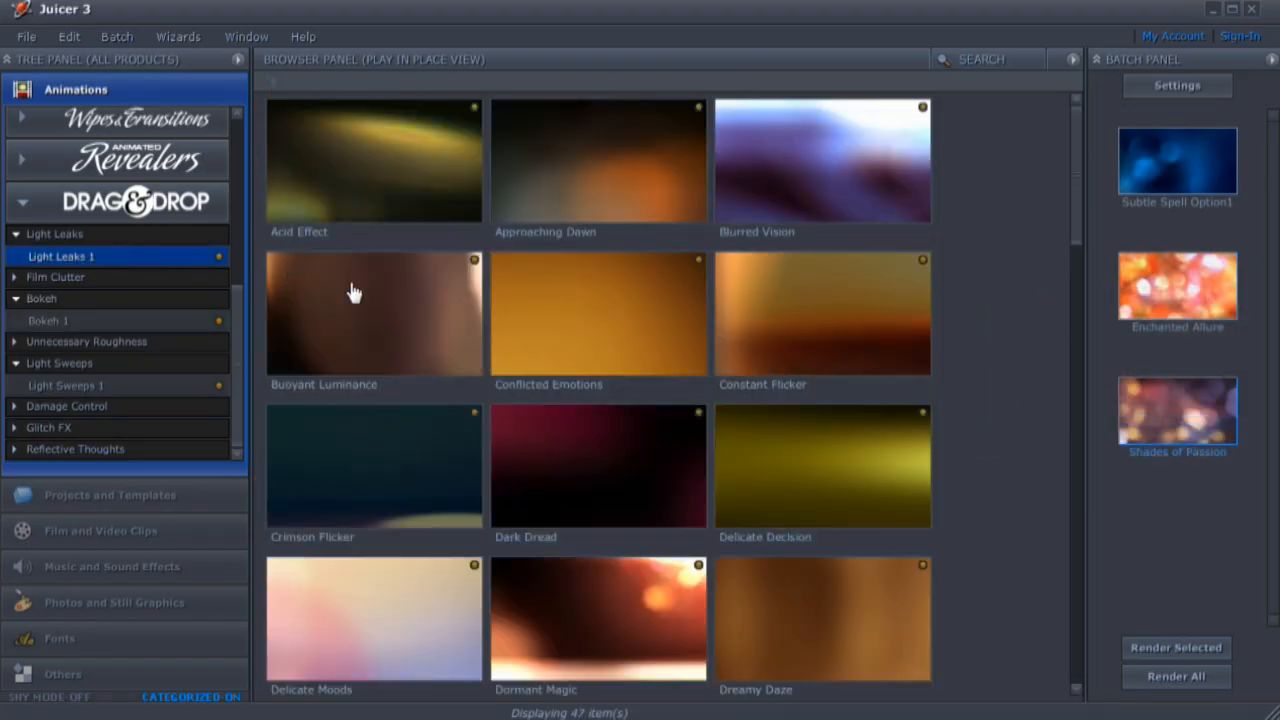
click(552, 427)
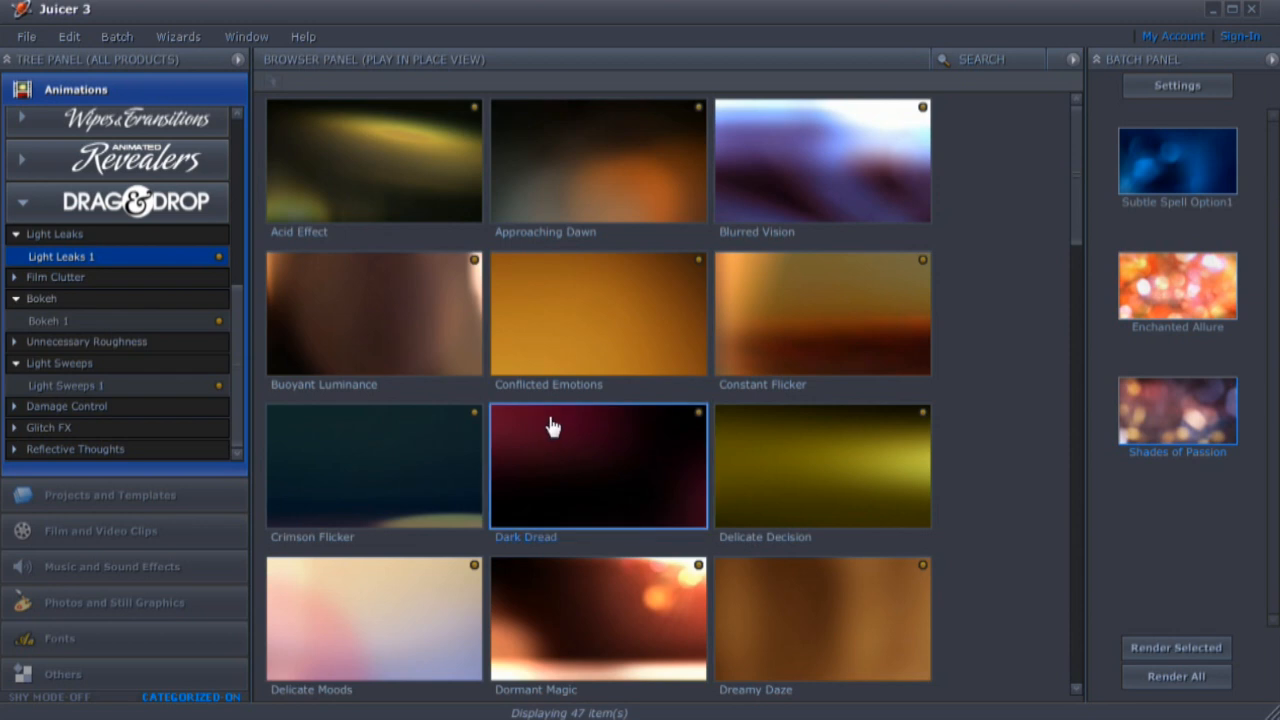
click(757, 331)
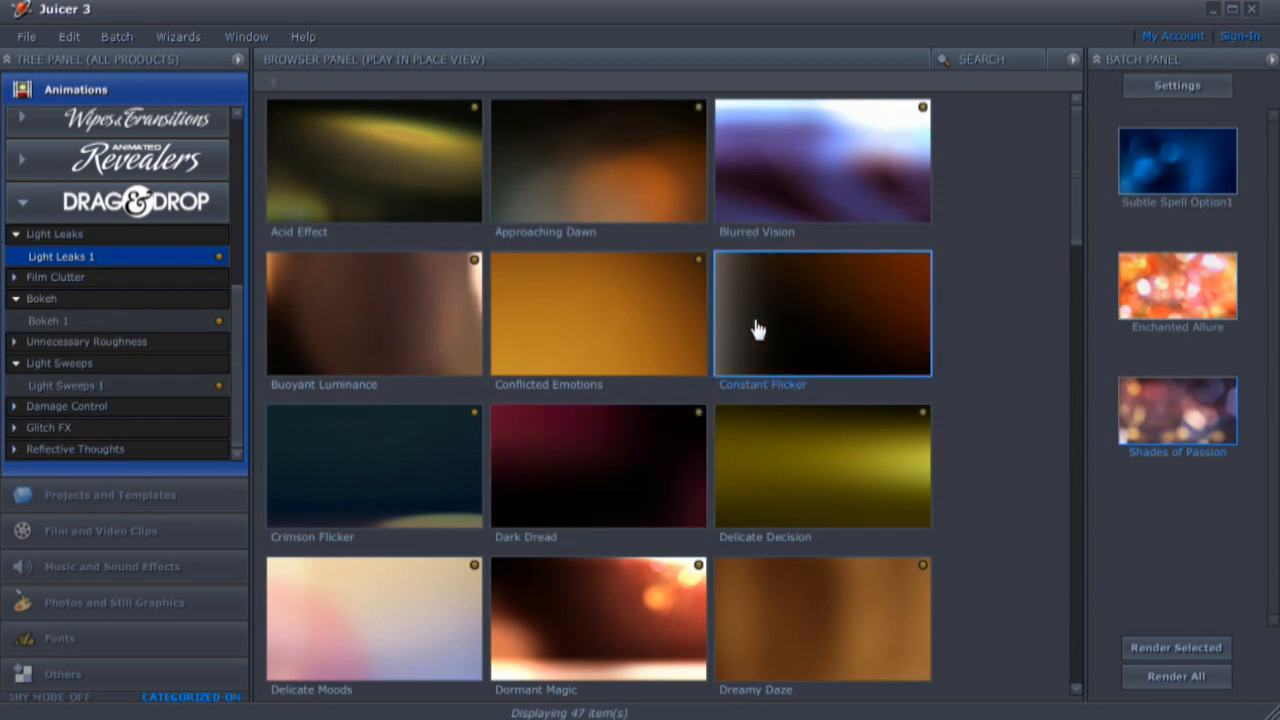
click(794, 183)
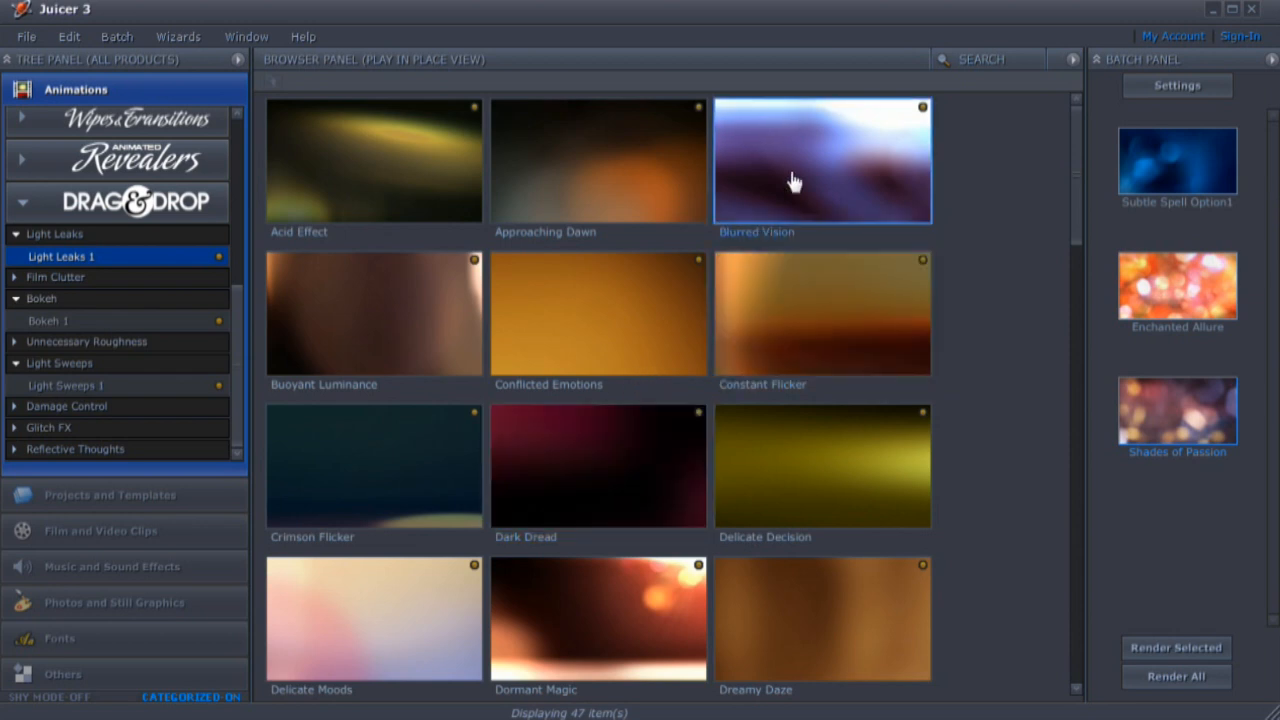
click(811, 494)
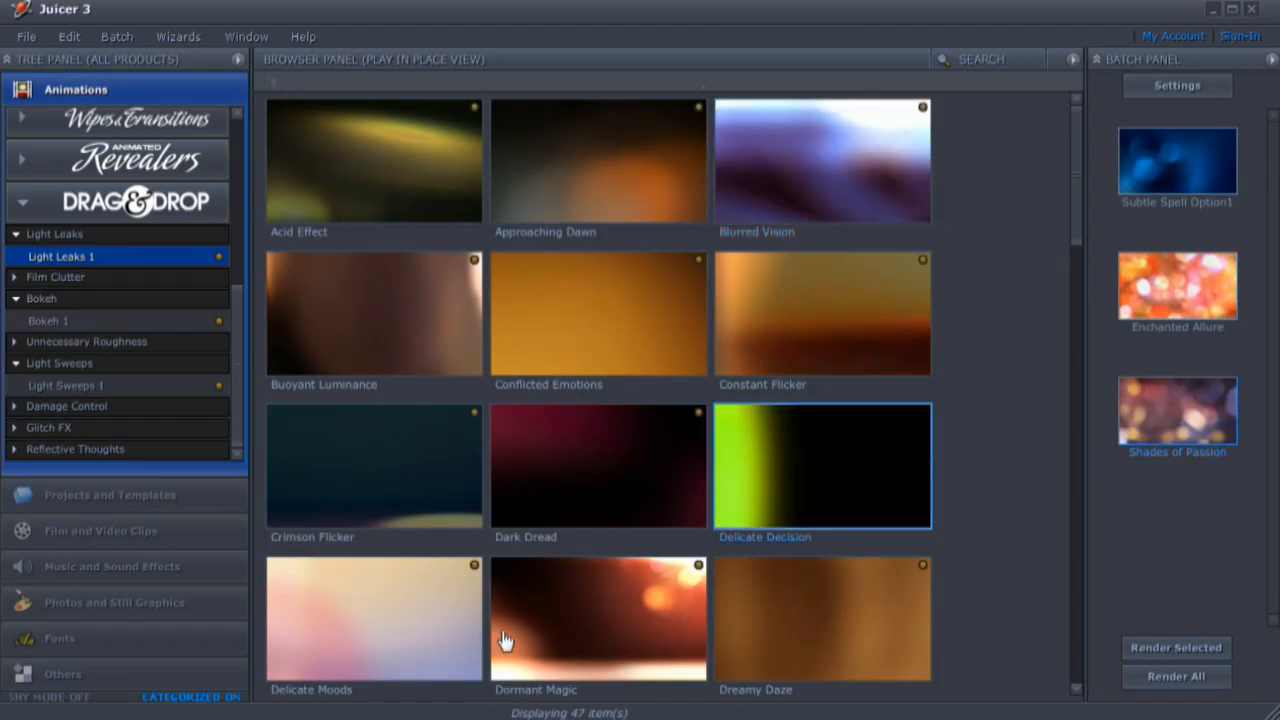
click(566, 640)
drag(594, 626, 1163, 577)
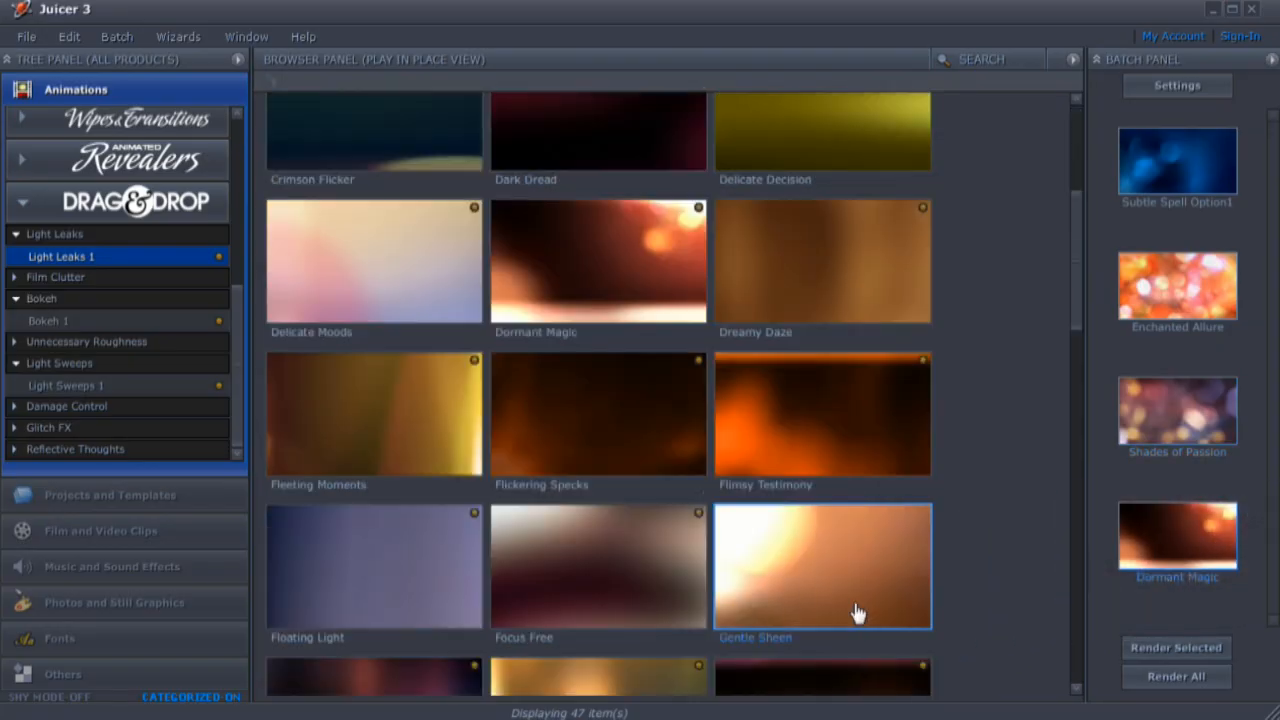
drag(826, 606, 1164, 600)
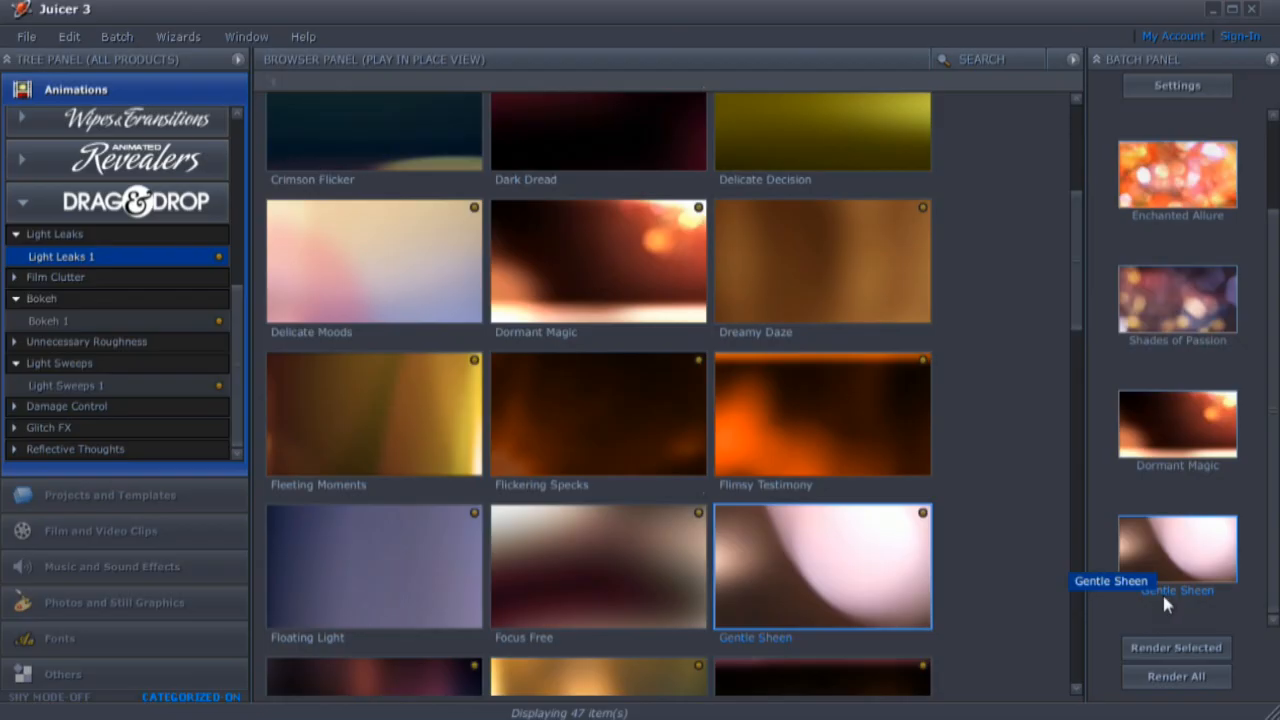
Step: Add Disc Reflections and There Is Still Magic from the Light Sweeps 1 collection to the batch, and open the batch settings
click(68, 388)
mouse_move(586, 343)
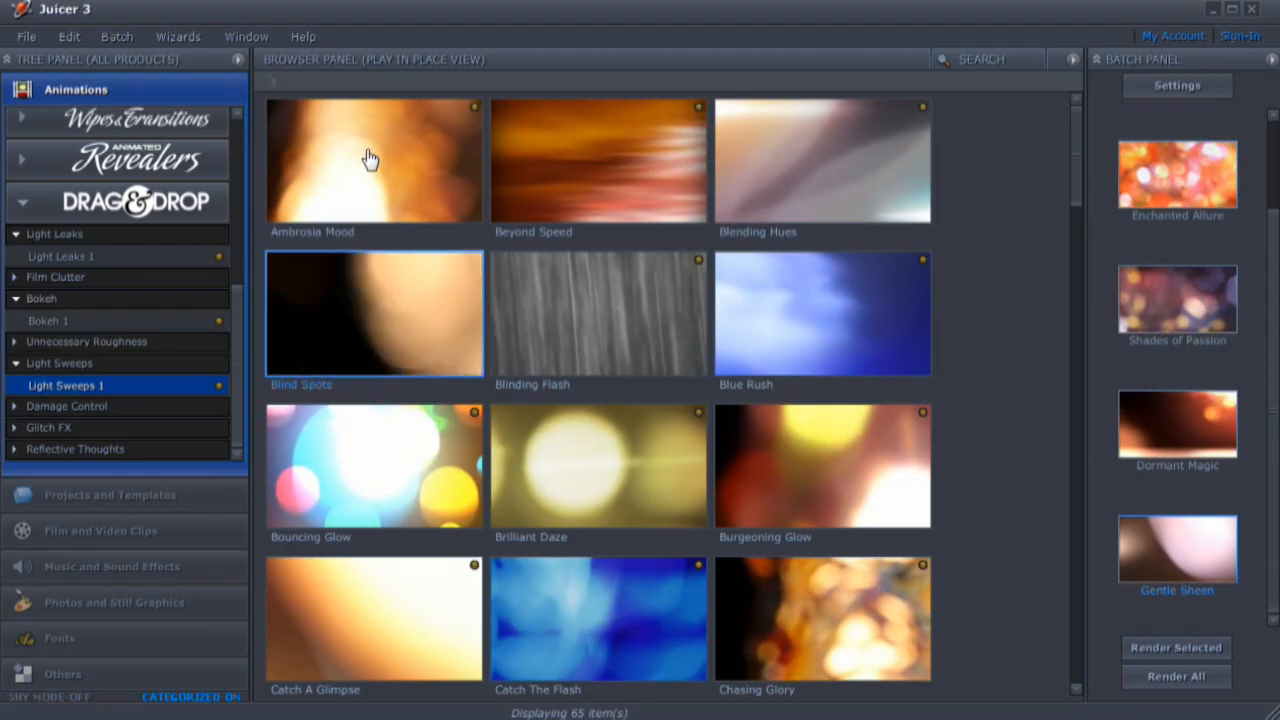
mouse_move(370, 160)
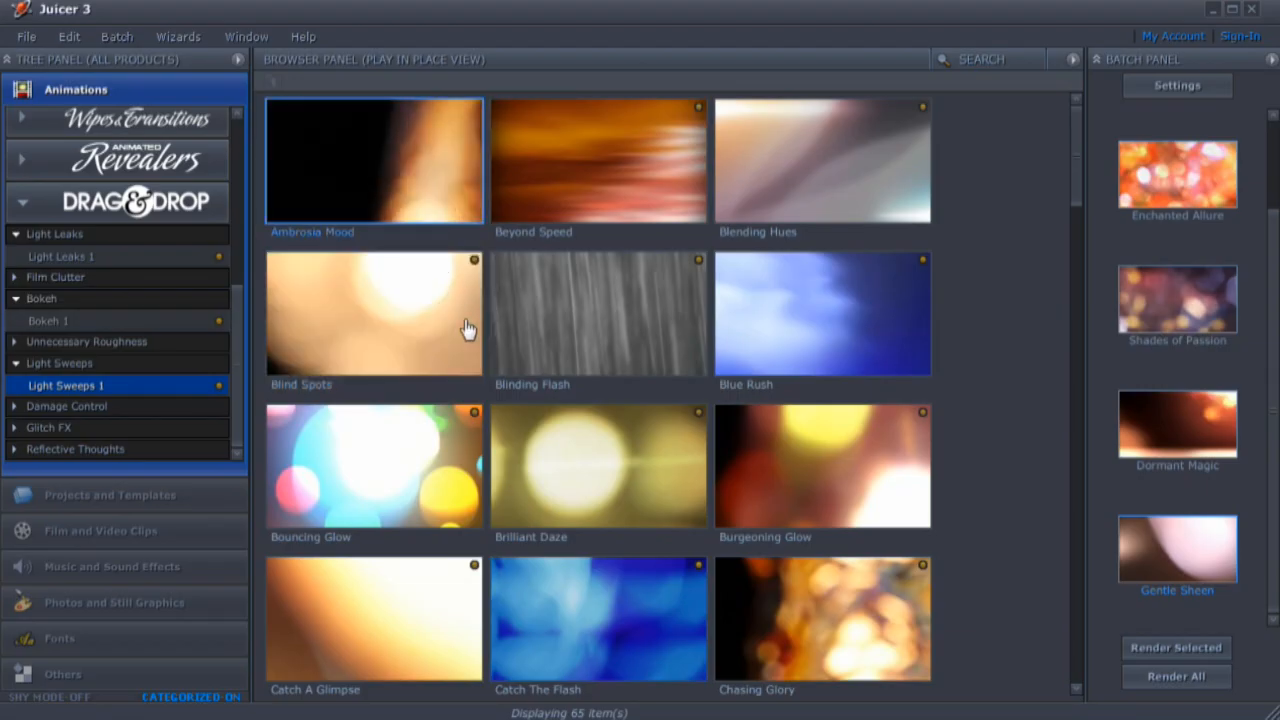
scroll(700, 600, down, 3)
scroll(640, 608, down, 2)
mouse_move(420, 608)
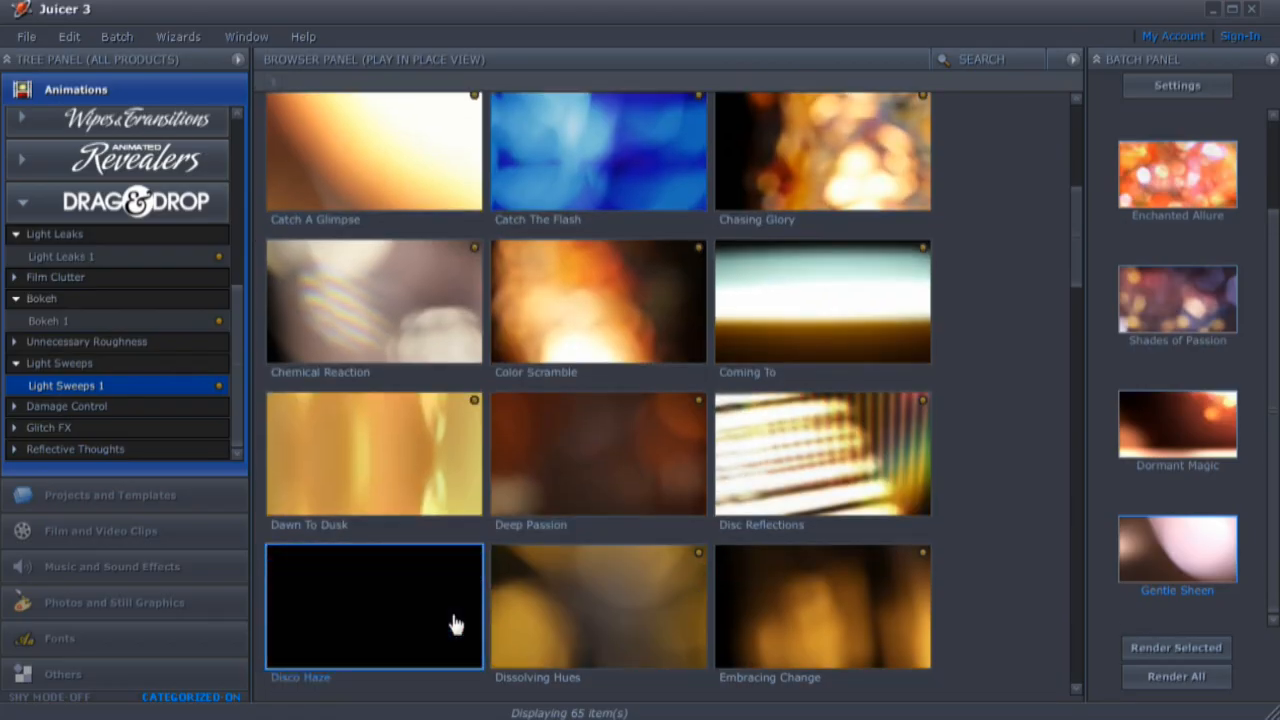
mouse_move(782, 472)
drag(782, 472, 1134, 609)
scroll(806, 600, down, 20)
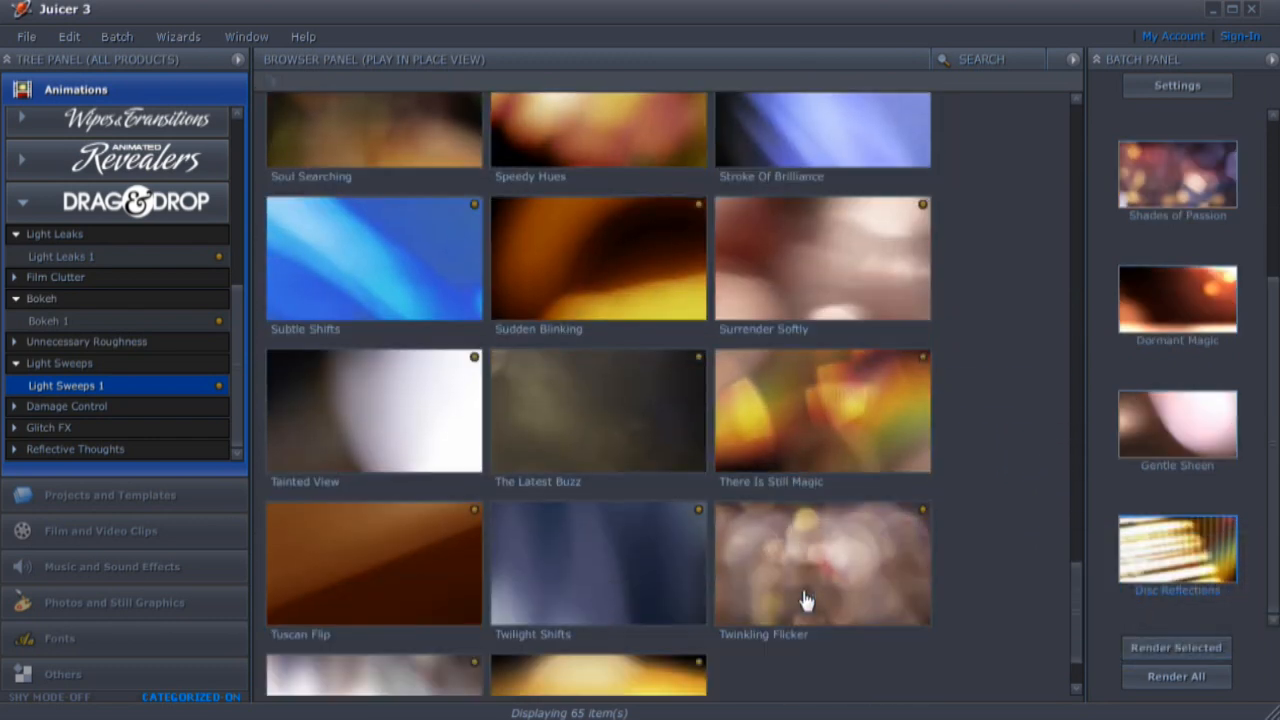
mouse_move(812, 456)
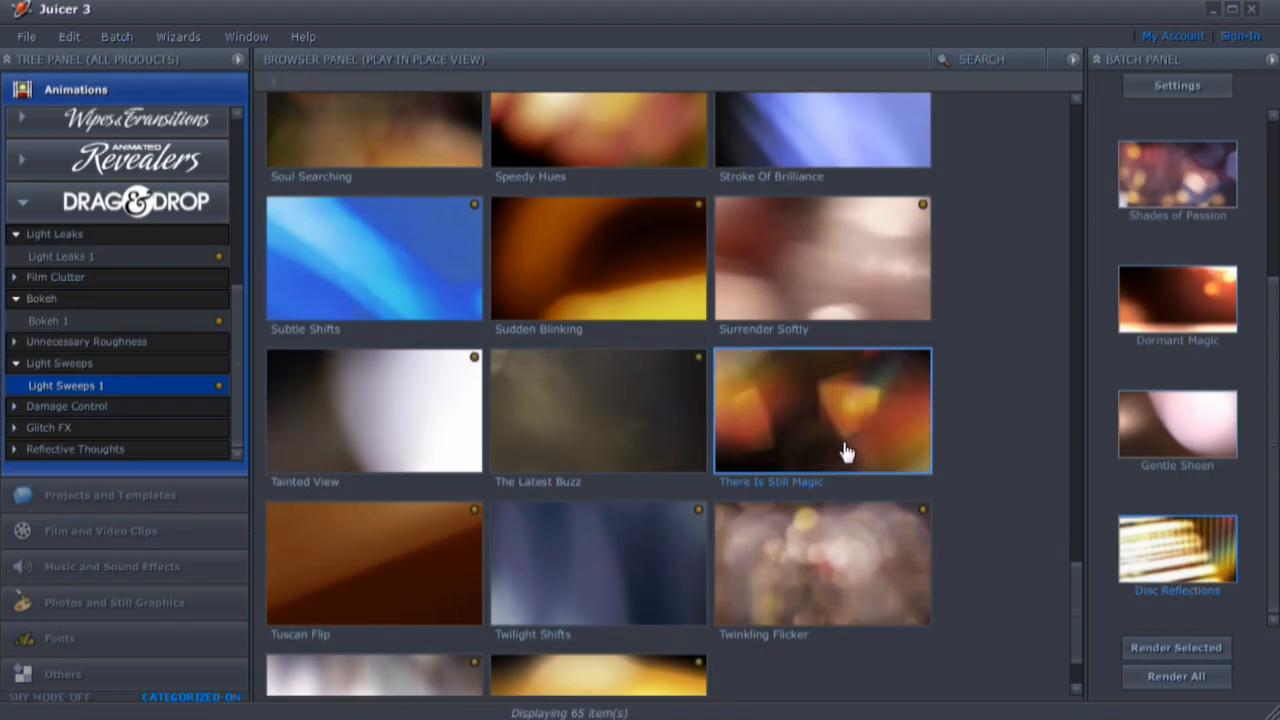
drag(845, 449, 1152, 628)
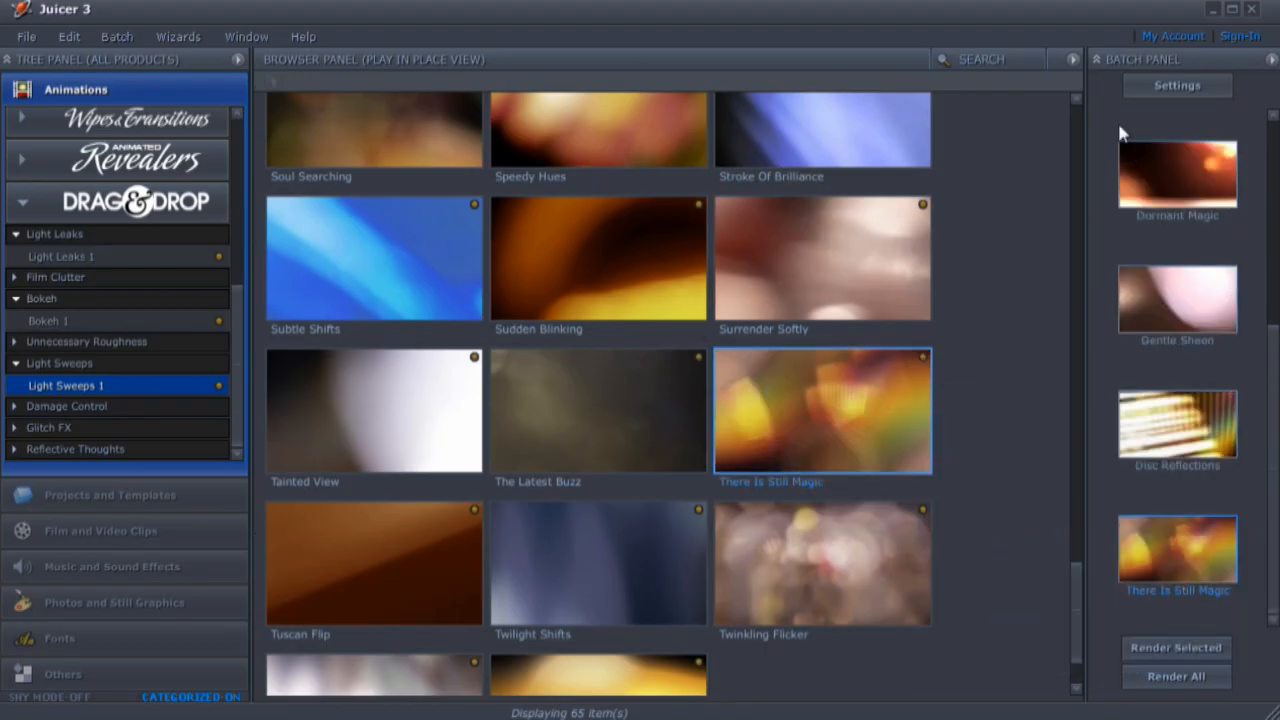
click(1175, 86)
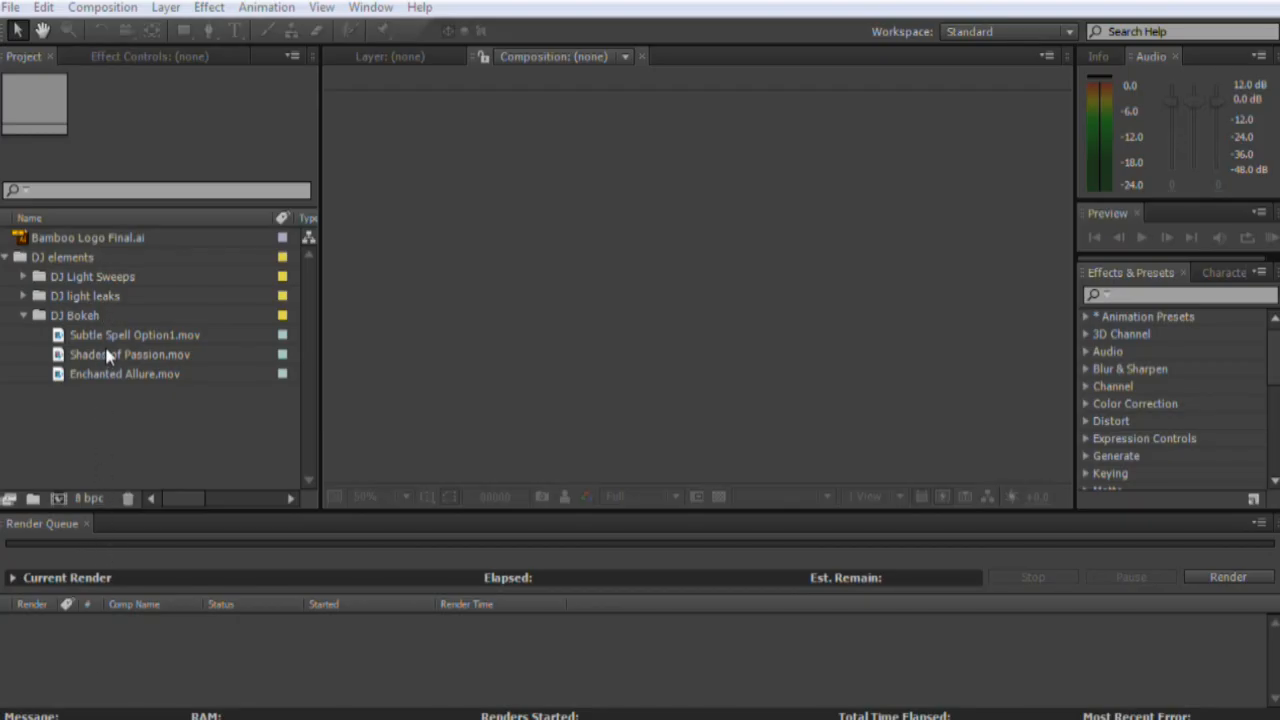
Step: In After Effects, create a composition from Subtle Spell Option1.mov, rename it Final Comp and place it at the project's top level
click(112, 240)
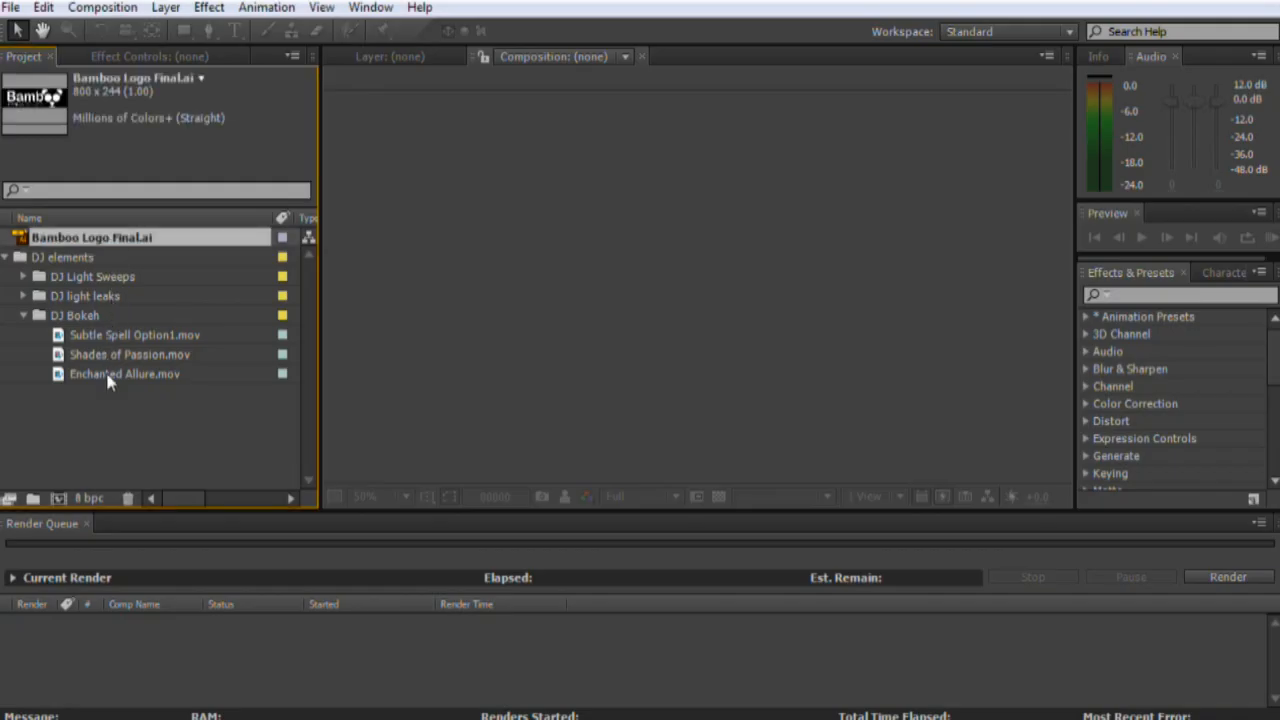
click(90, 395)
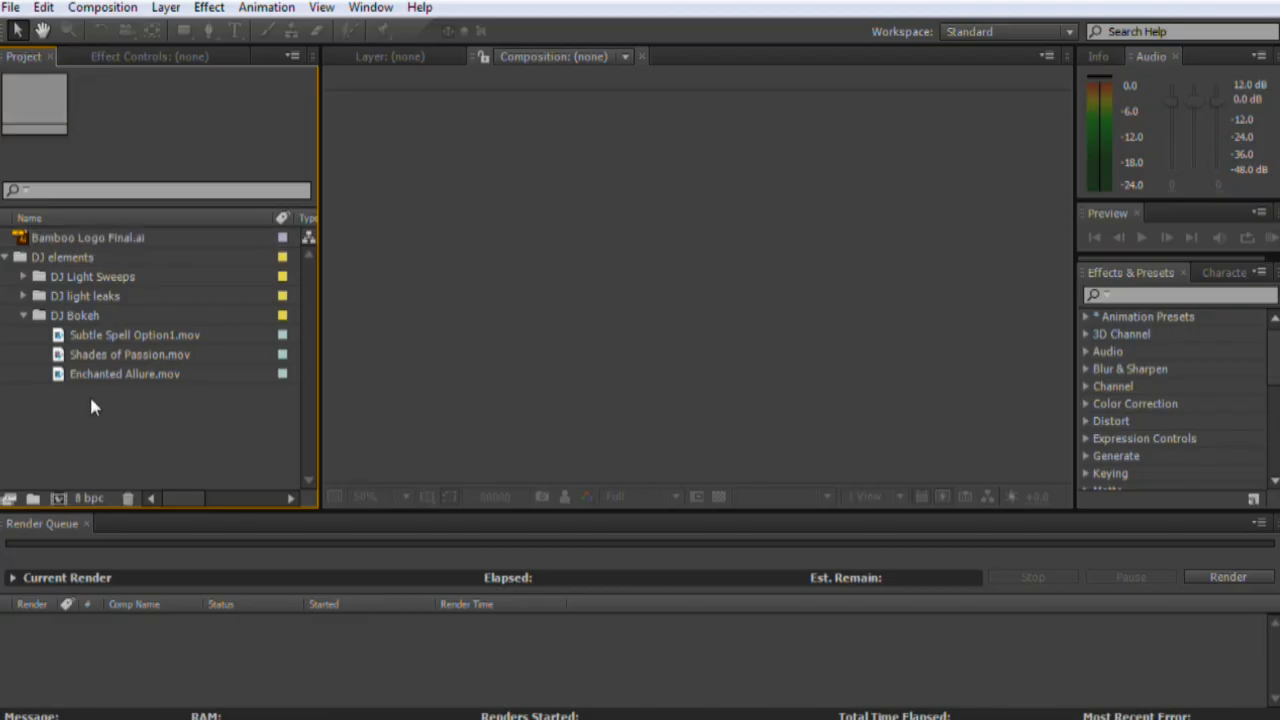
click(92, 338)
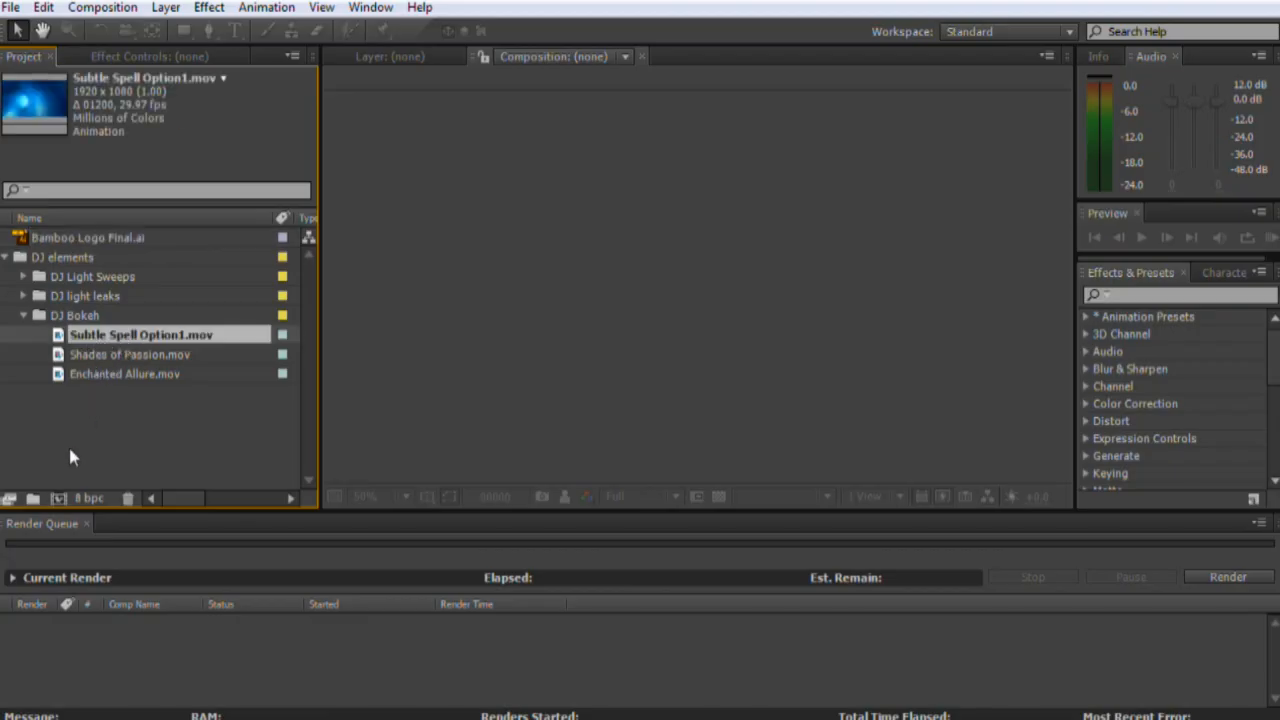
click(60, 500)
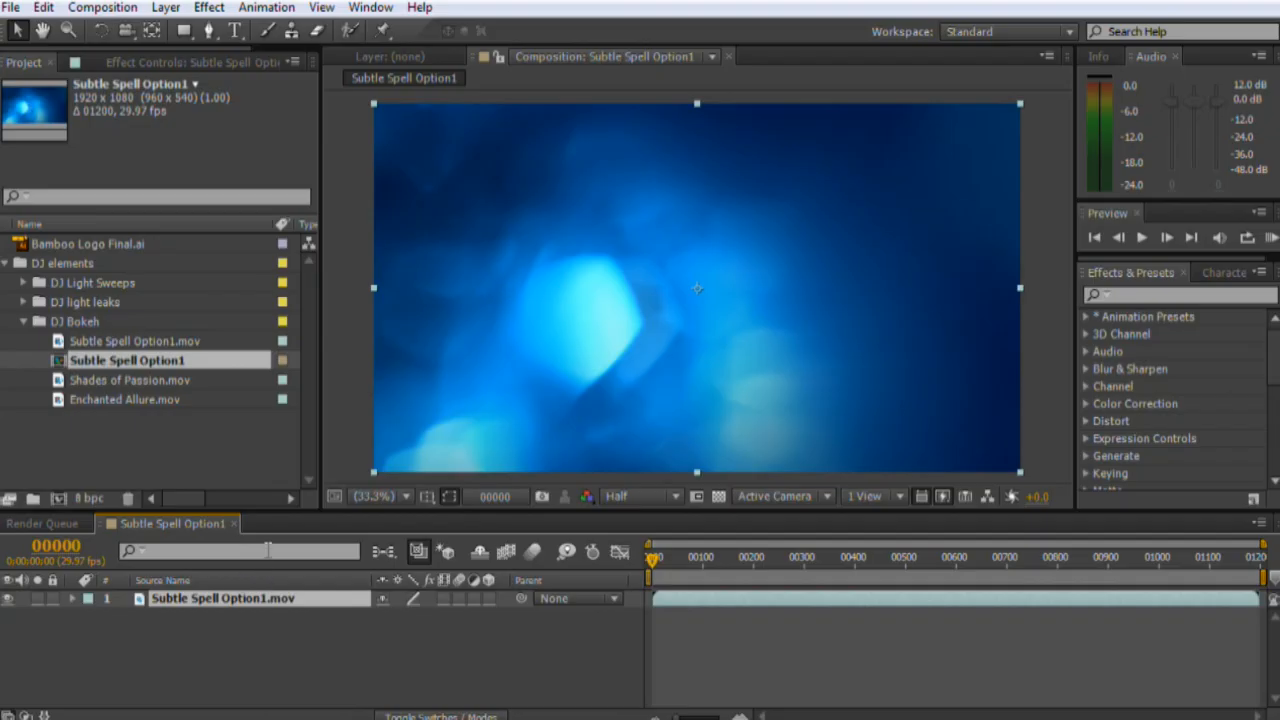
click(103, 366)
key(Return)
text(Final Comp)
key(Return)
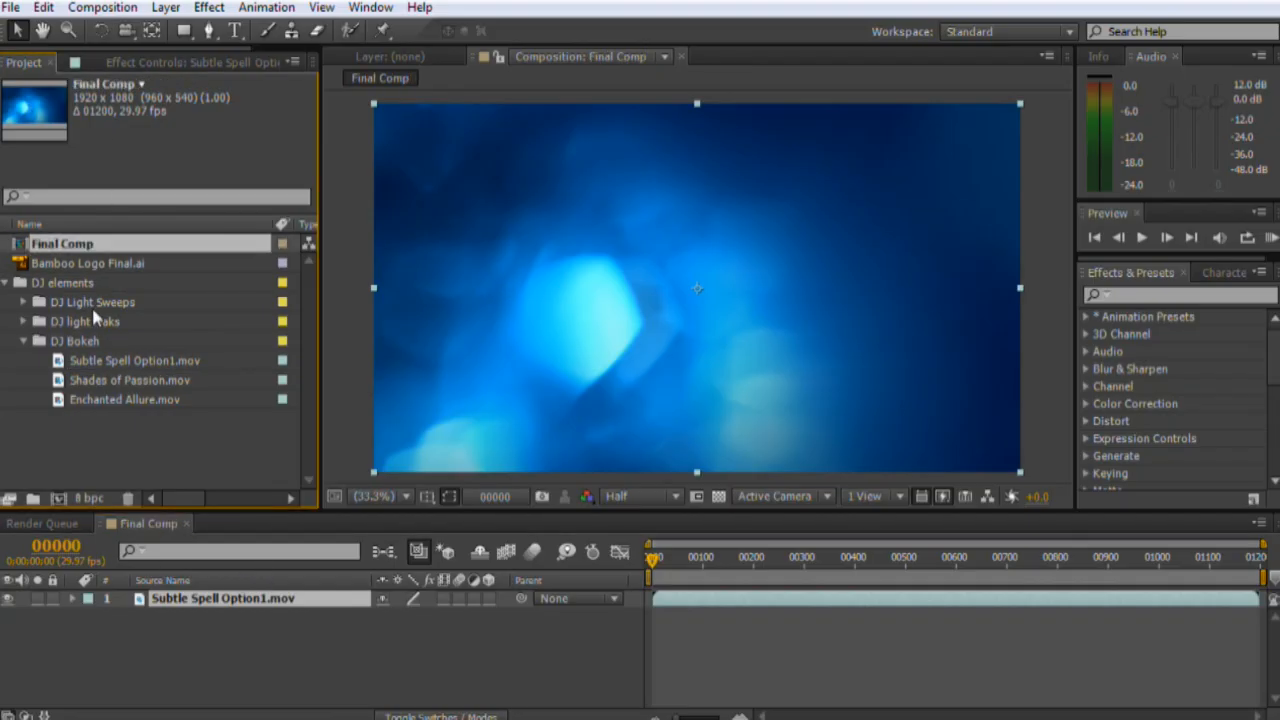
Step: Add Bamboo Logo Final.ai above the bokeh layer in Final Comp, hide the Subtle Spell Option1.mov layer and select the logo layer
click(95, 265)
drag(160, 592, 160, 596)
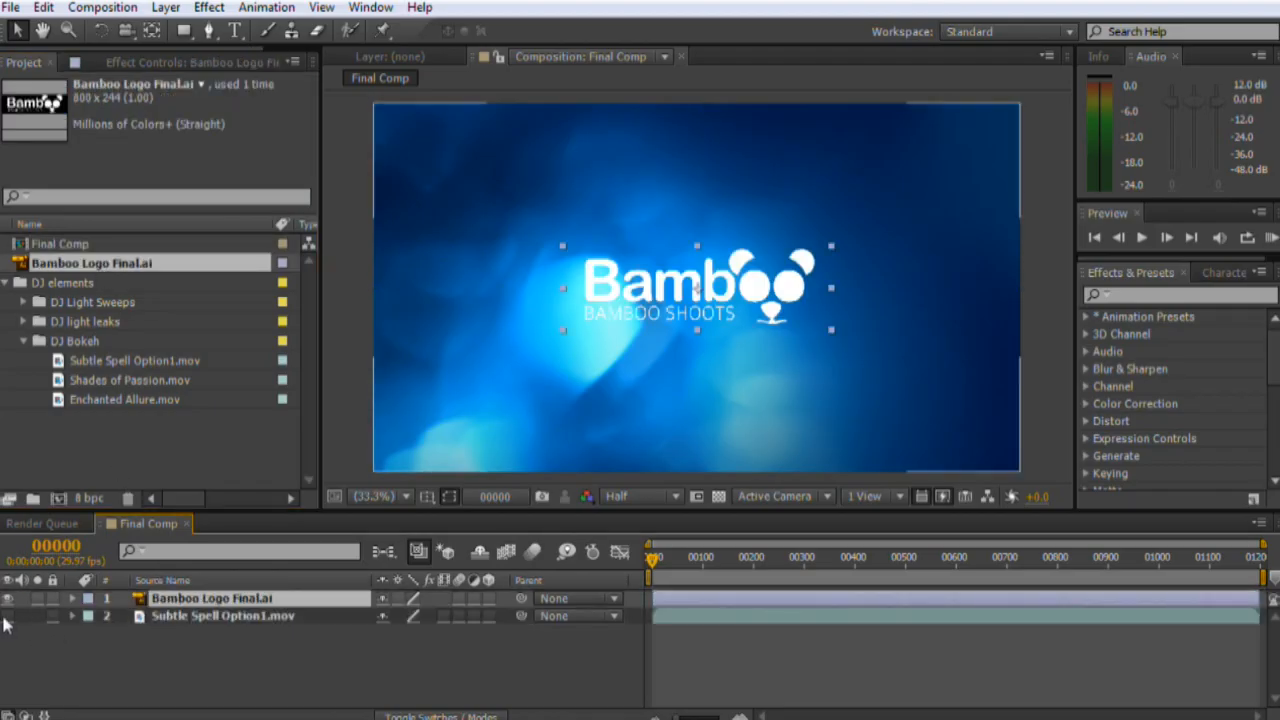
click(8, 616)
click(104, 650)
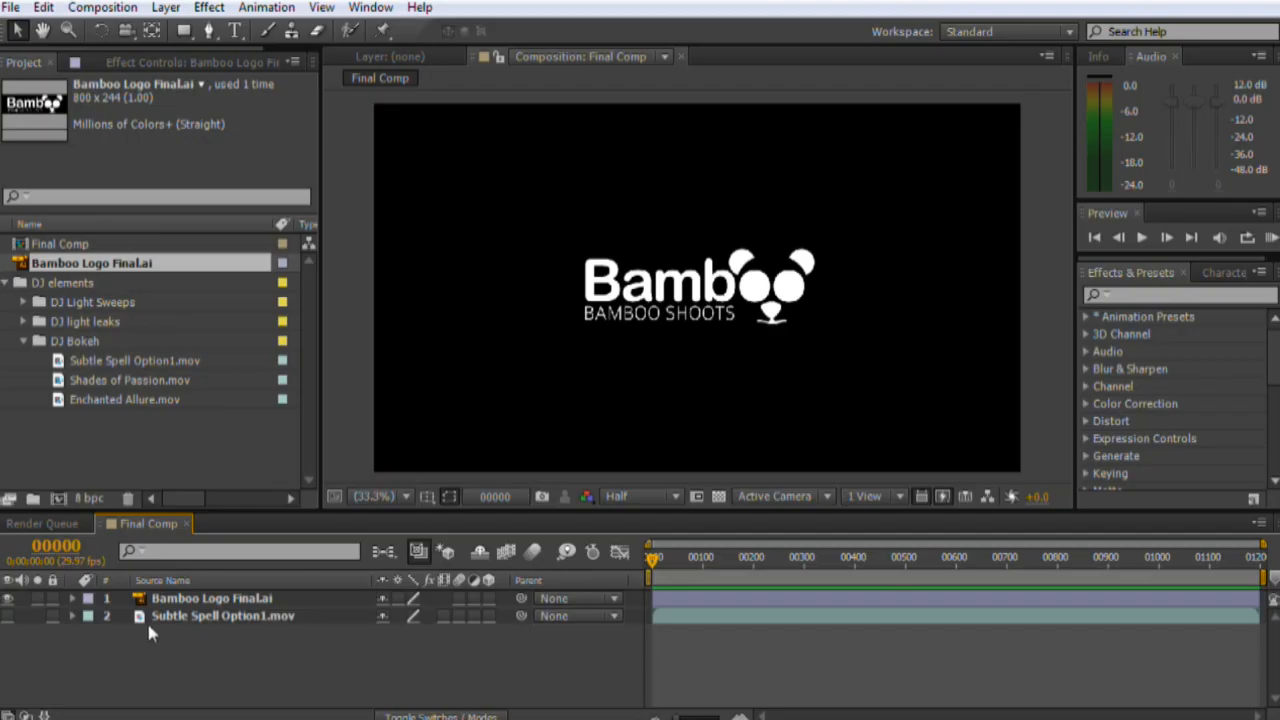
click(241, 599)
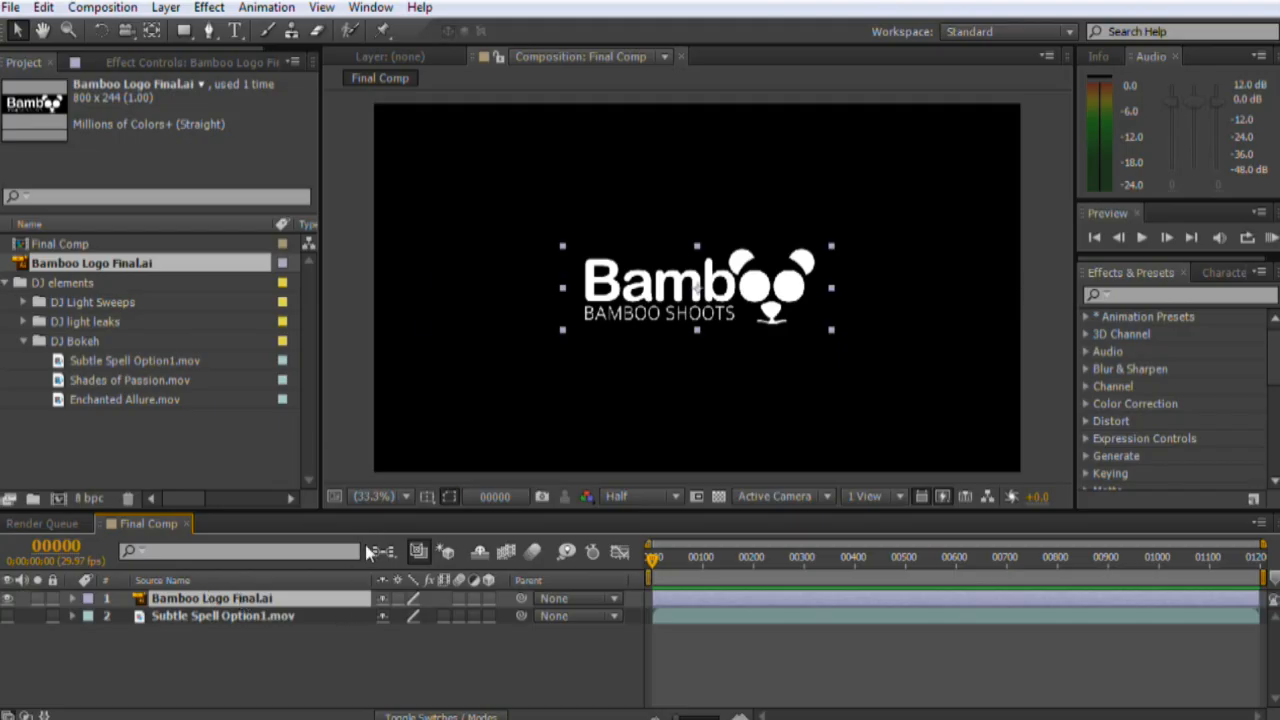
Step: Create shapes from the Bamboo Logo Final.ai vector layer in Final Comp
click(220, 631)
click(238, 603)
click(165, 7)
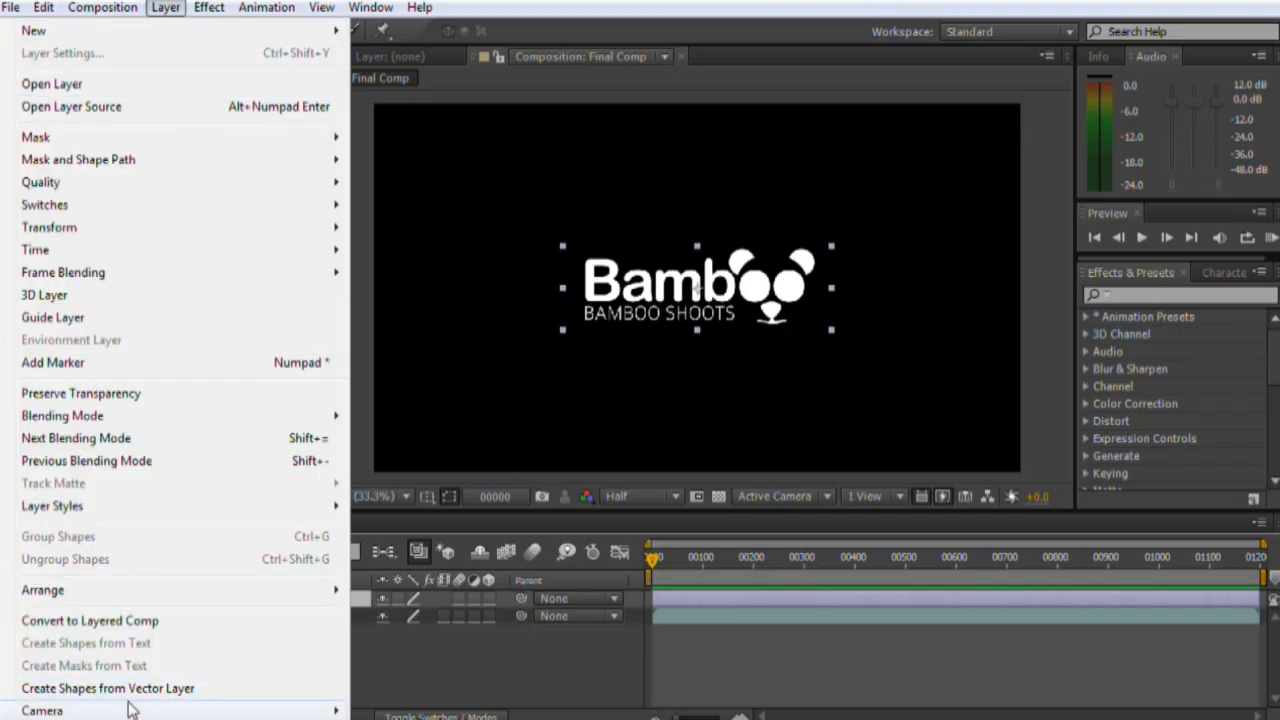
click(222, 689)
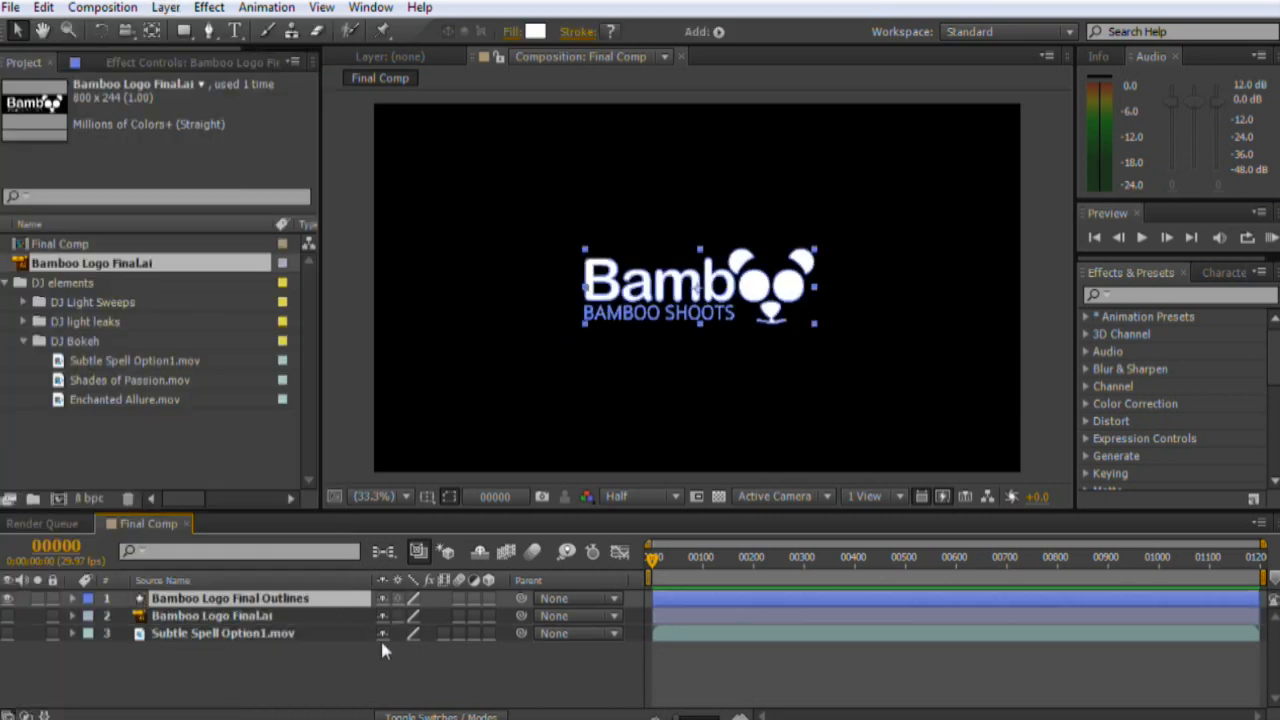
Step: Delete the original Bamboo Logo Final.ai layer from Final Comp, keeping the outlines layer
click(145, 616)
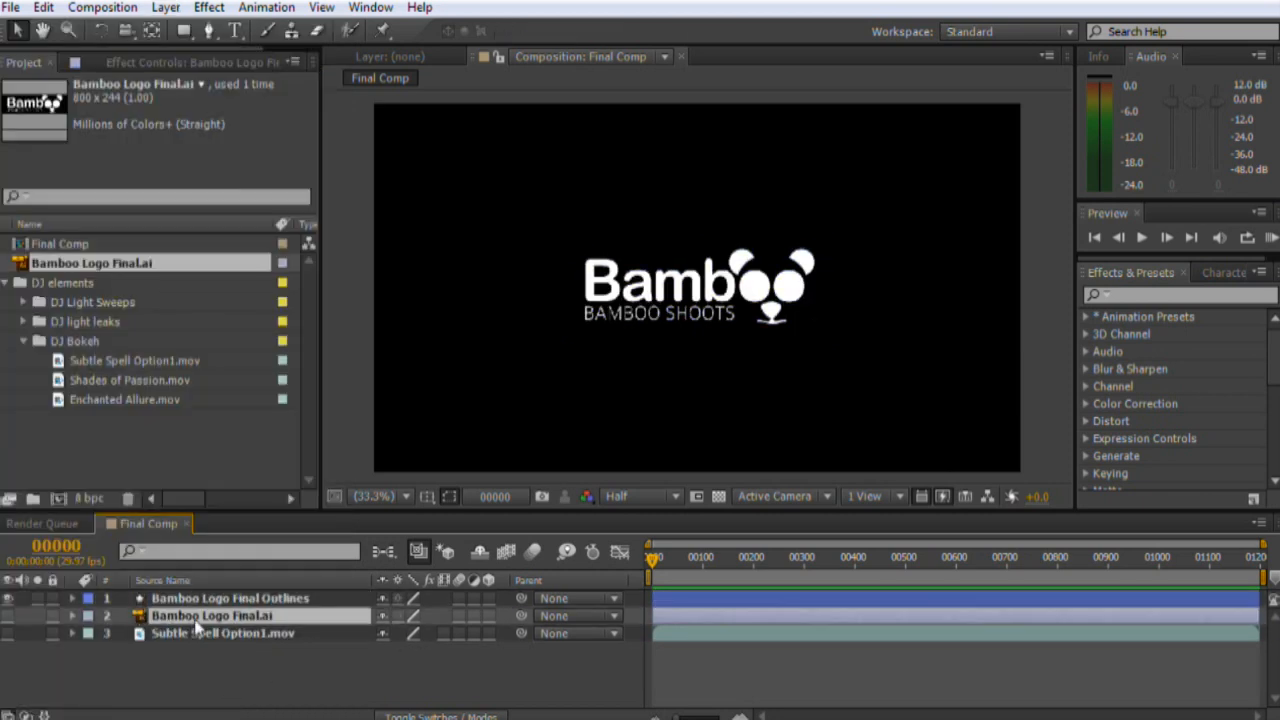
click(265, 598)
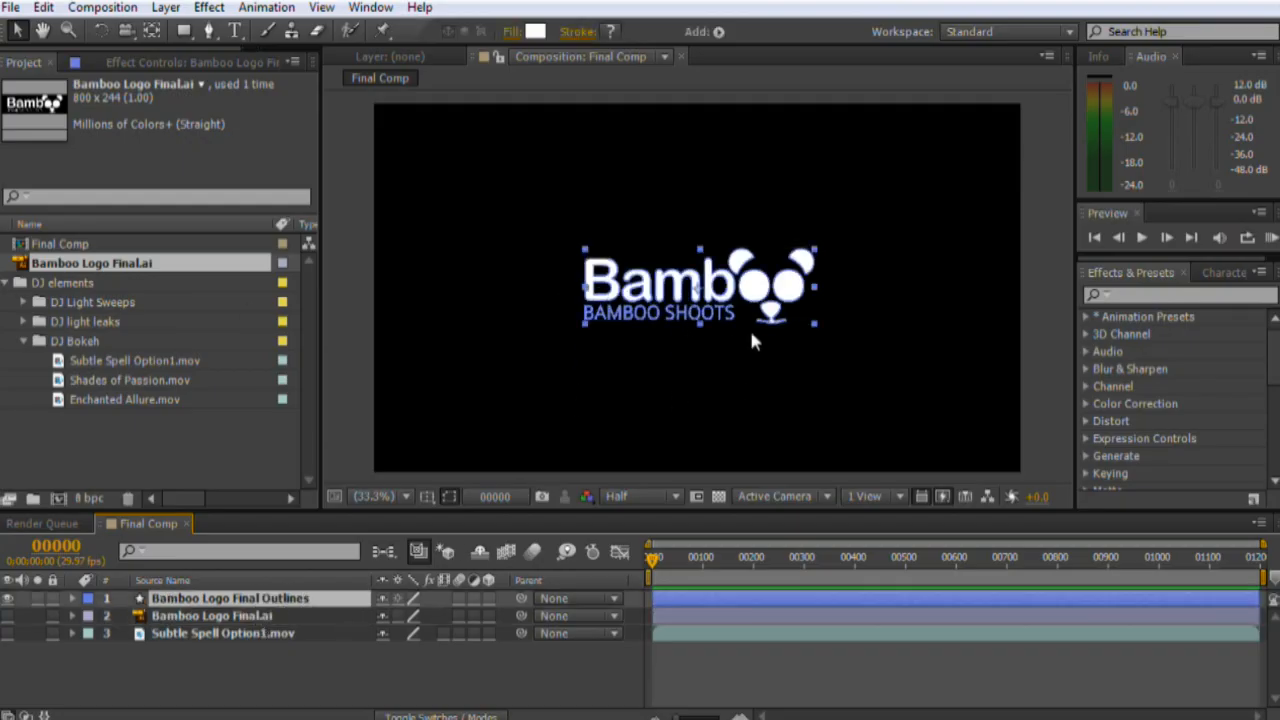
click(218, 616)
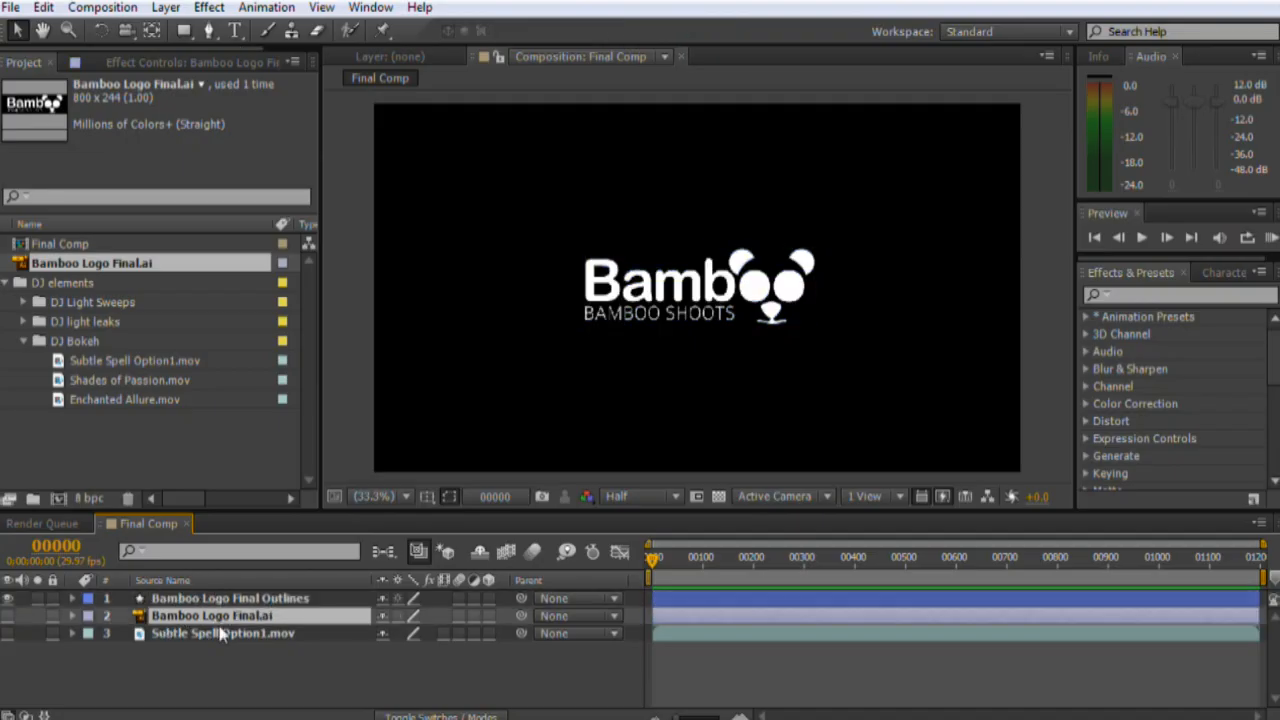
key(Delete)
Step: Turn the Bamboo Logo Final Outlines layer into a 3D layer
click(220, 598)
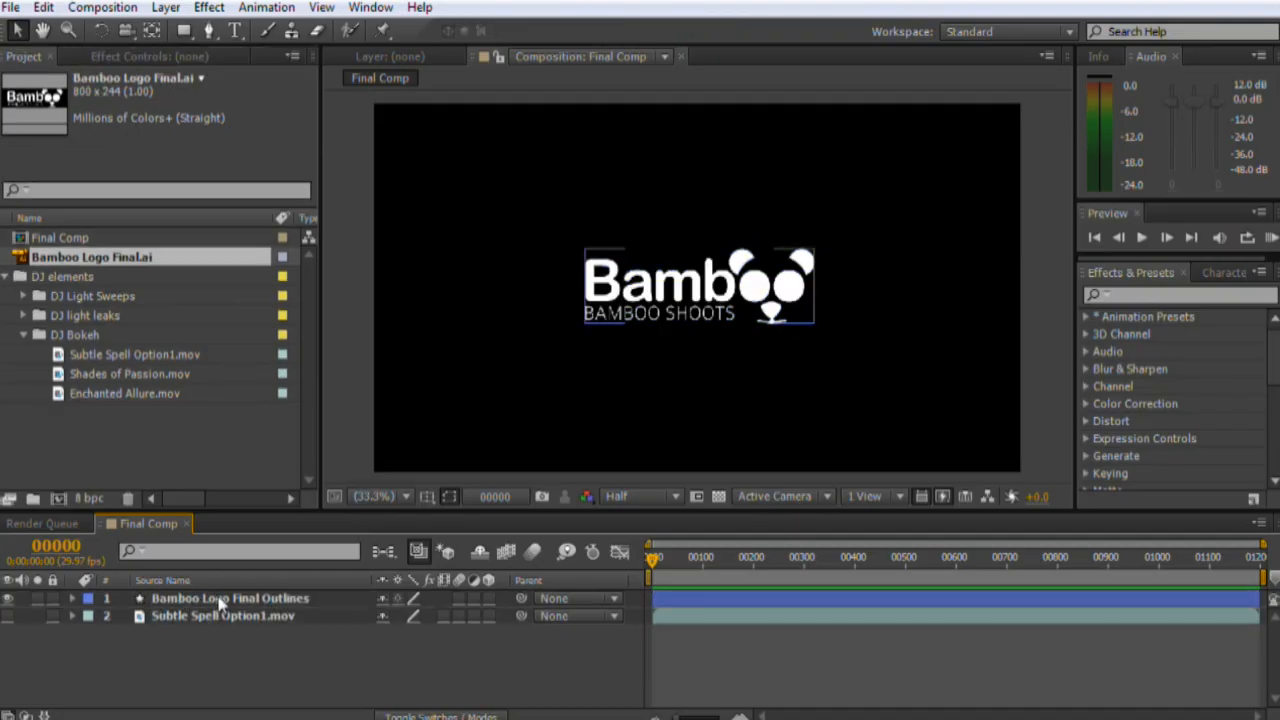
click(221, 602)
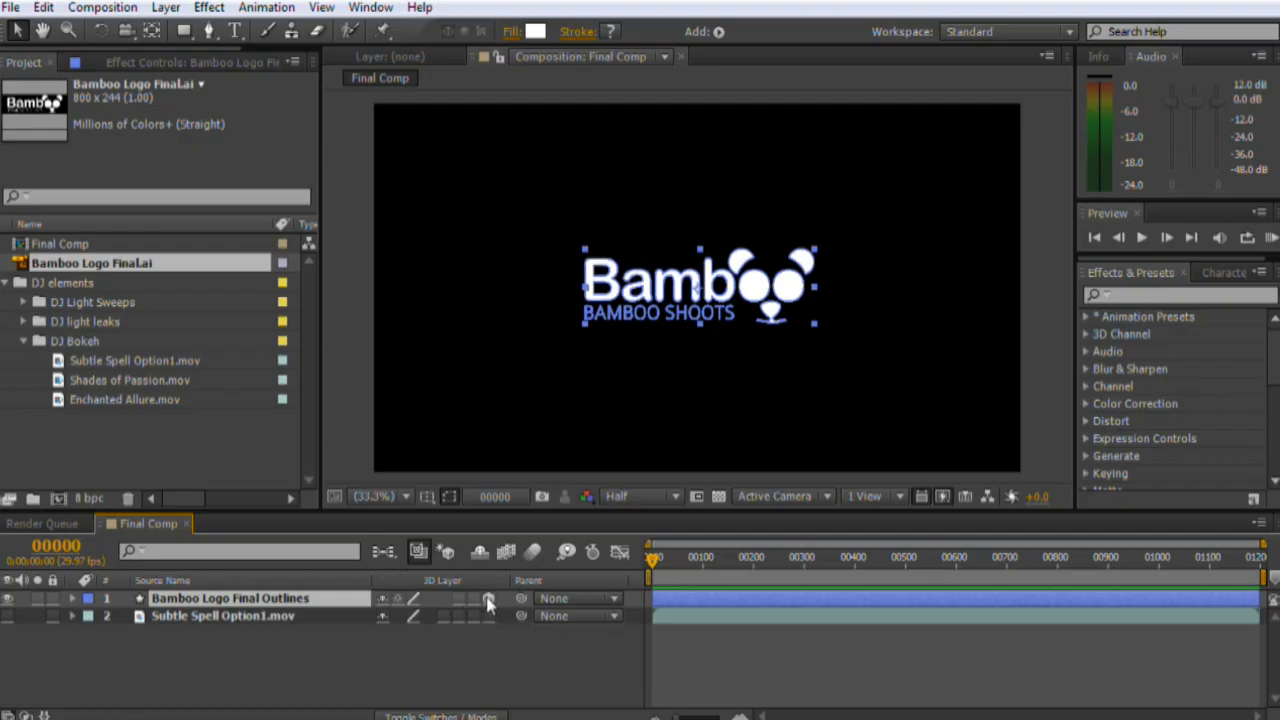
click(488, 598)
Step: Try rotating the logo outlines layer in 3D to check its thickness, and undo the rotation
key(w)
mouse_move(661, 289)
mouse_down()
mouse_move(690, 268)
mouse_move(655, 278)
mouse_move(679, 292)
mouse_move(661, 283)
mouse_up()
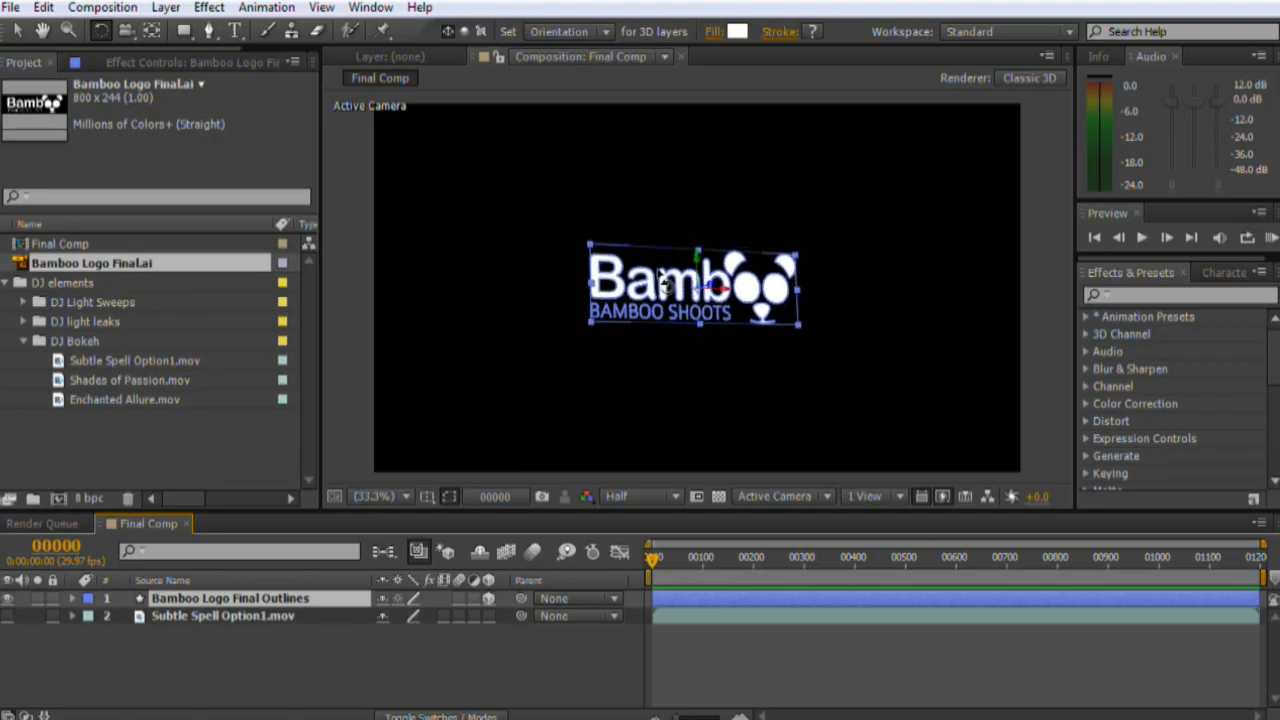
click(72, 598)
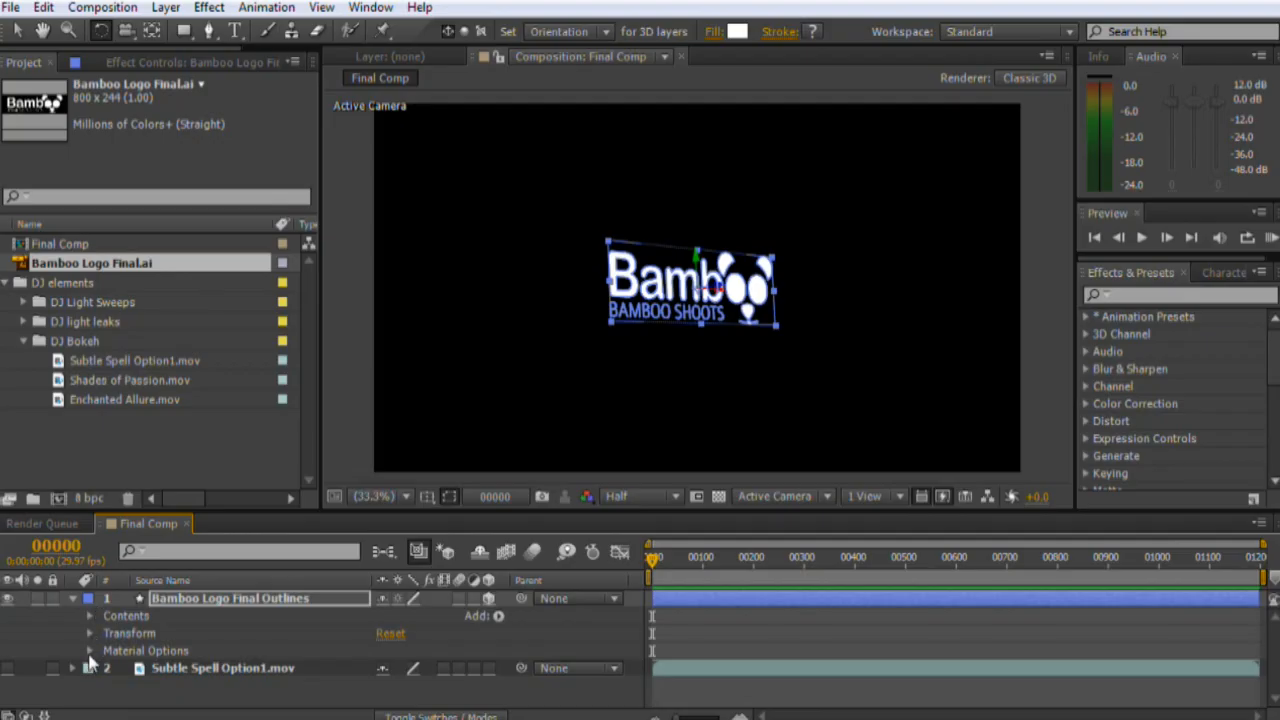
key(ctrl+z)
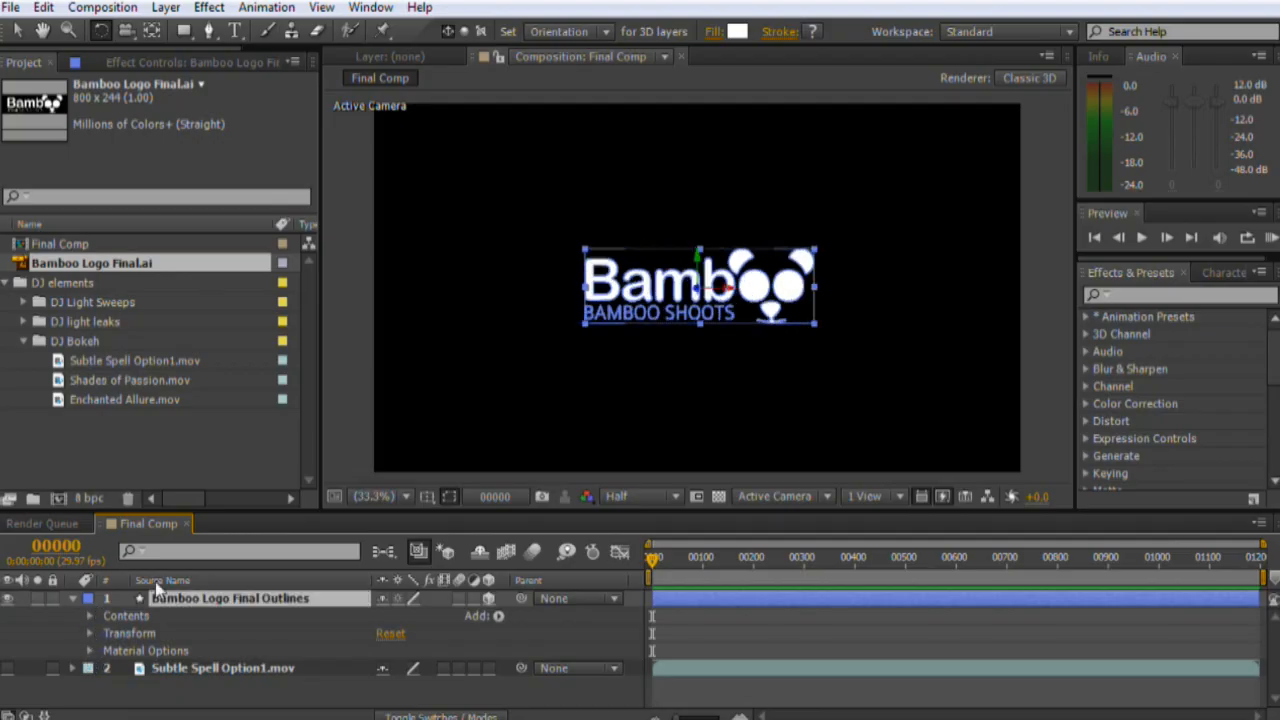
Step: Change Final Comp's renderer from Classic 3D to Ray-traced 3D in the composition settings
click(100, 8)
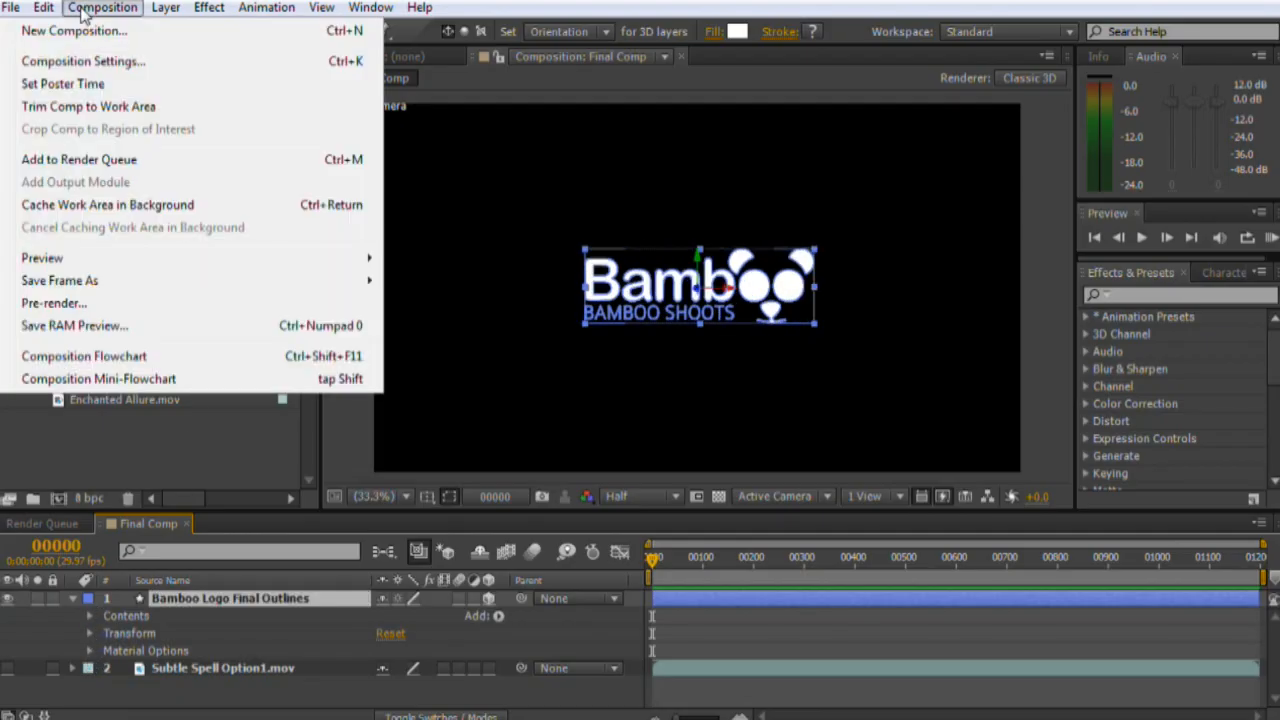
click(88, 62)
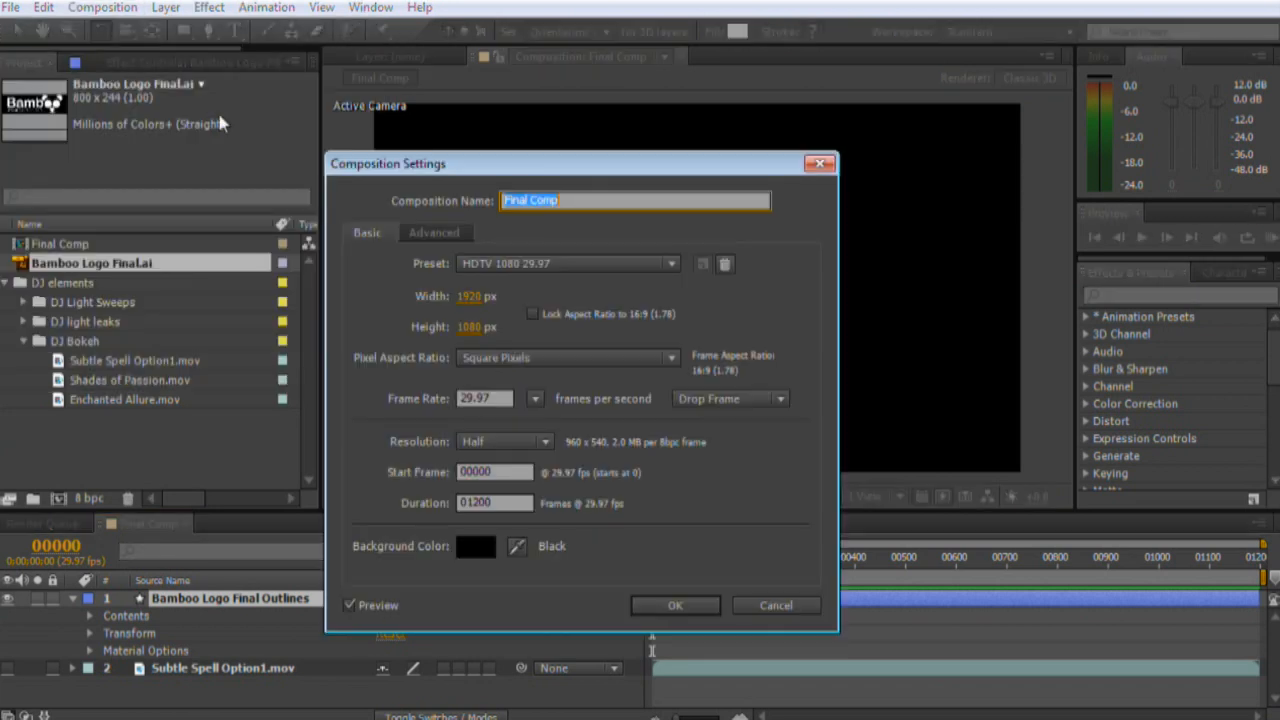
click(440, 232)
click(540, 348)
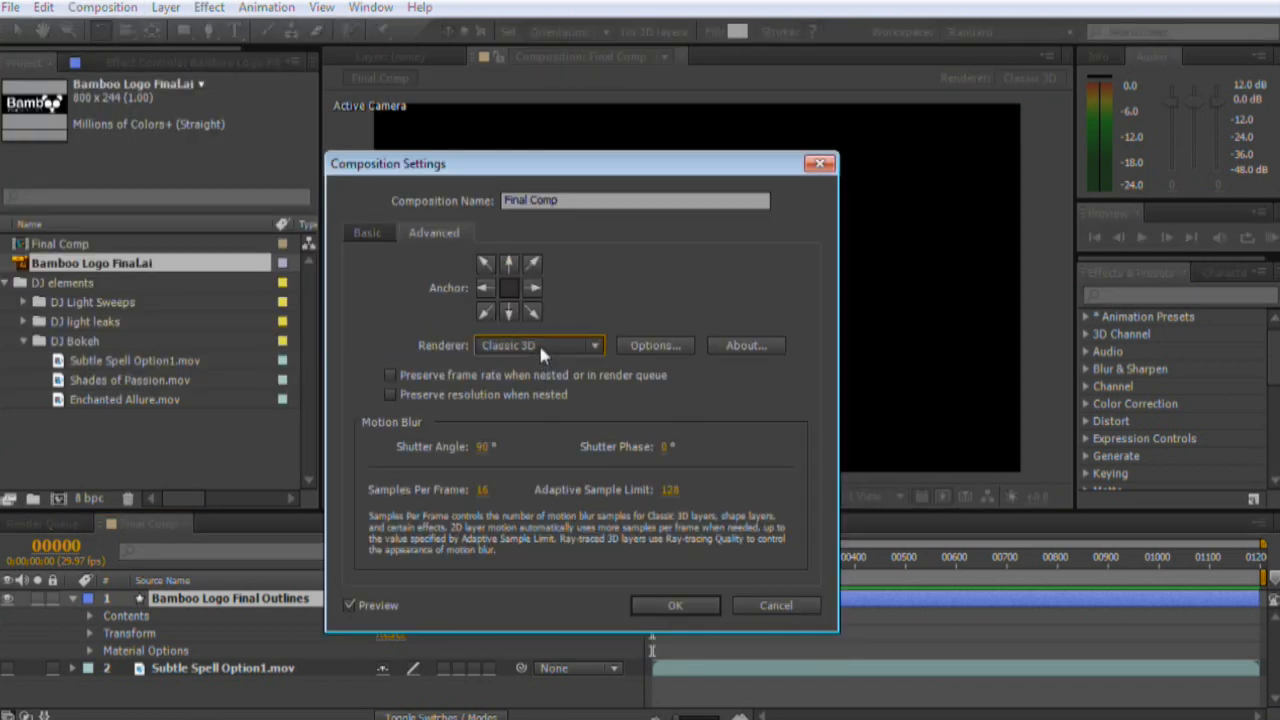
click(540, 392)
click(672, 605)
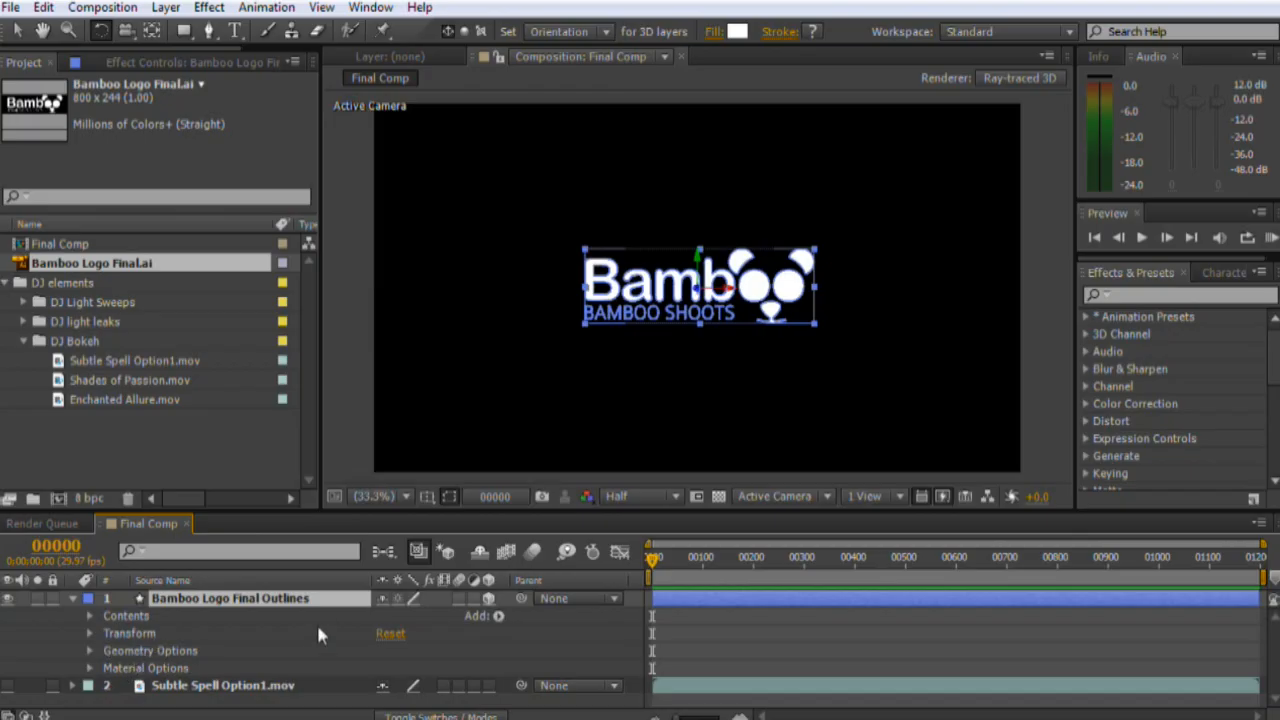
Step: Add a two-node camera with the 20mm preset to Final Comp
click(165, 8)
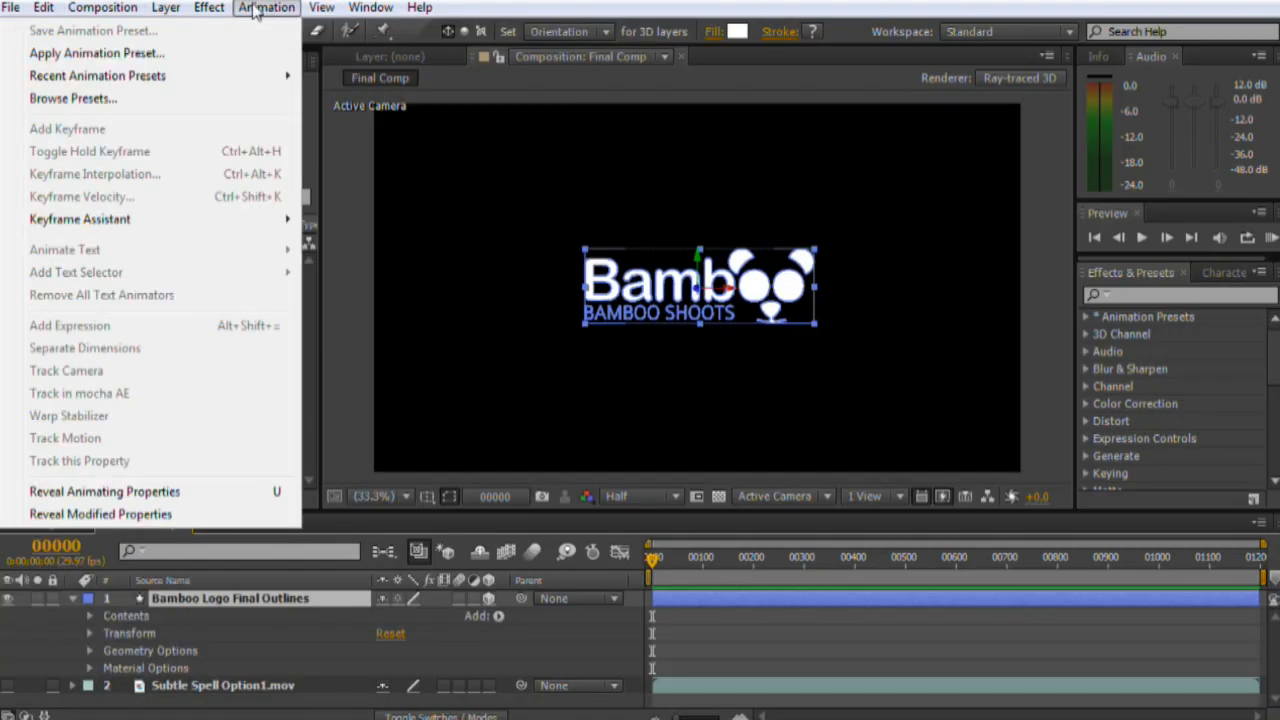
click(165, 8)
mouse_move(70, 29)
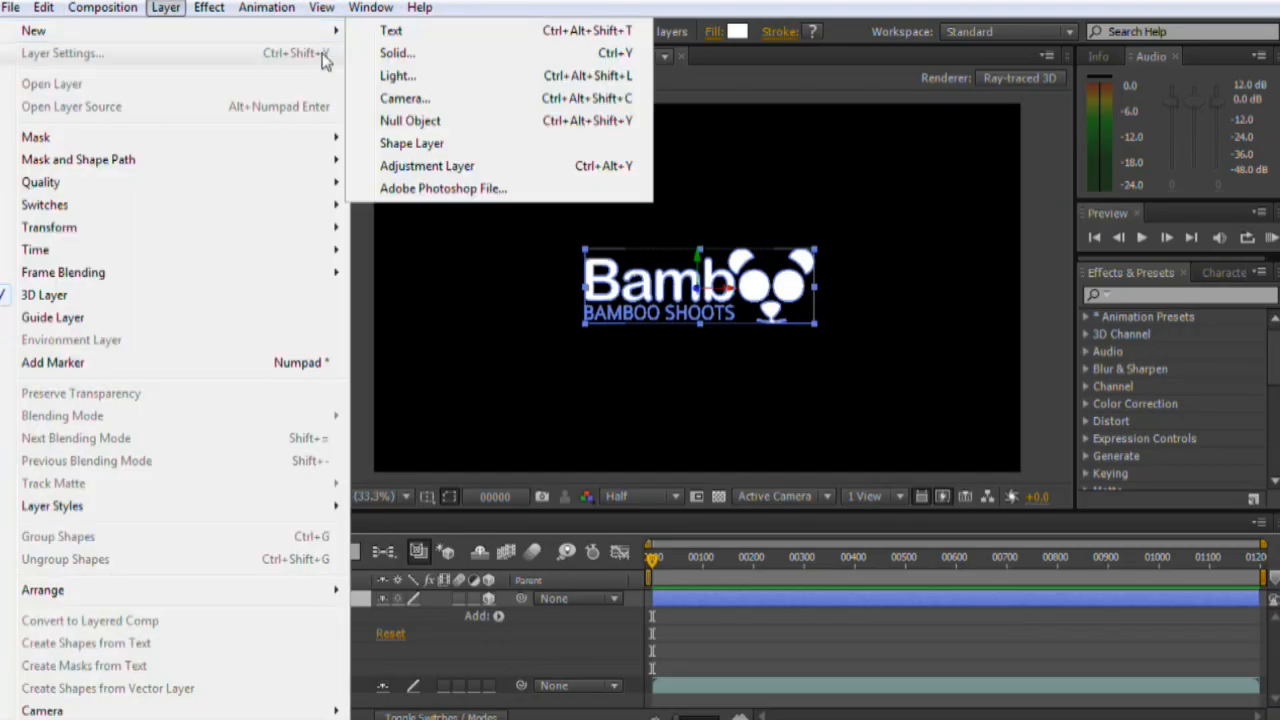
click(472, 98)
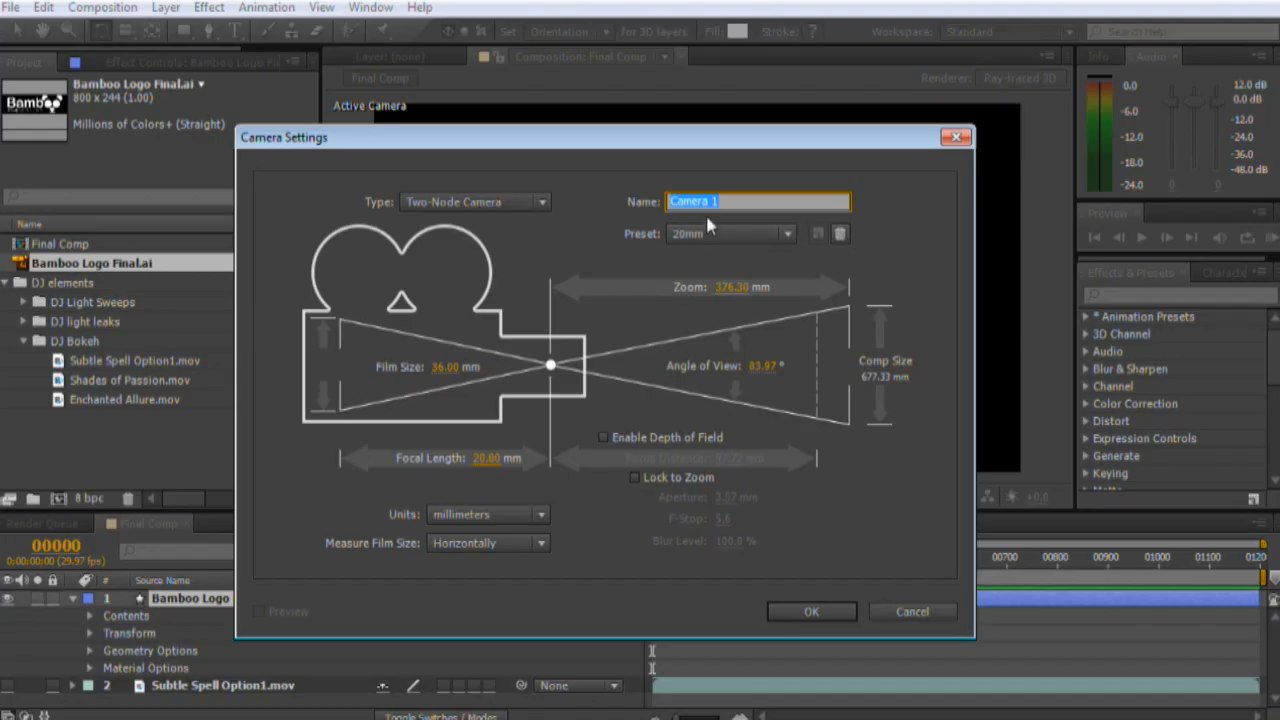
click(804, 605)
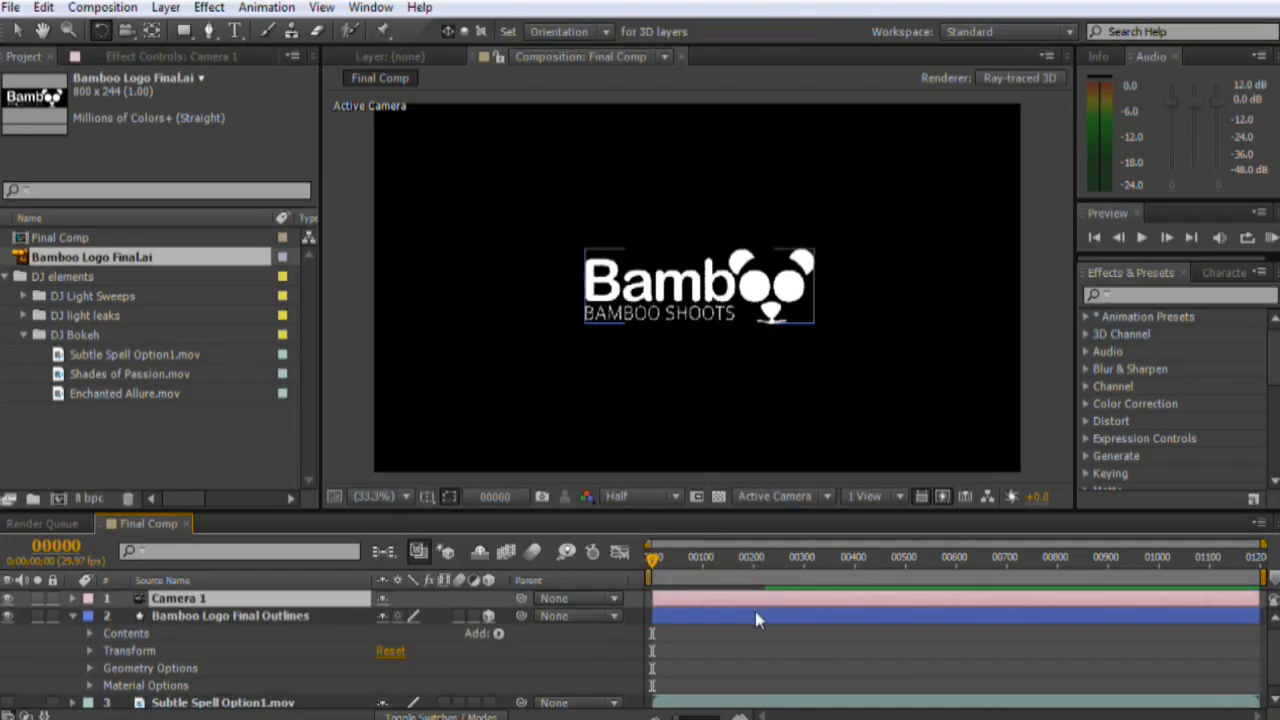
Step: Orbit the camera to view the logo at an angle and set the outlines layer's extrusion depth to 10
key(c)
drag(668, 373, 754, 302)
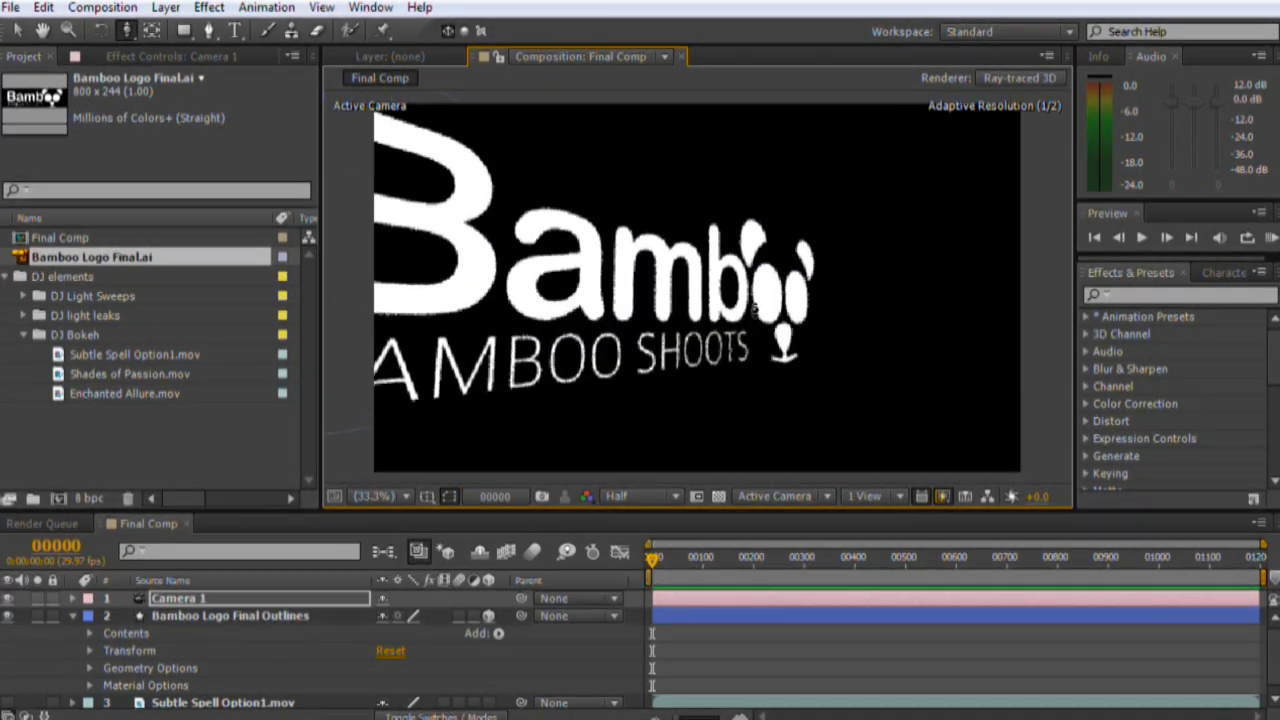
click(89, 668)
scroll(100, 660, down, 2)
click(386, 663)
text(10)
key(Return)
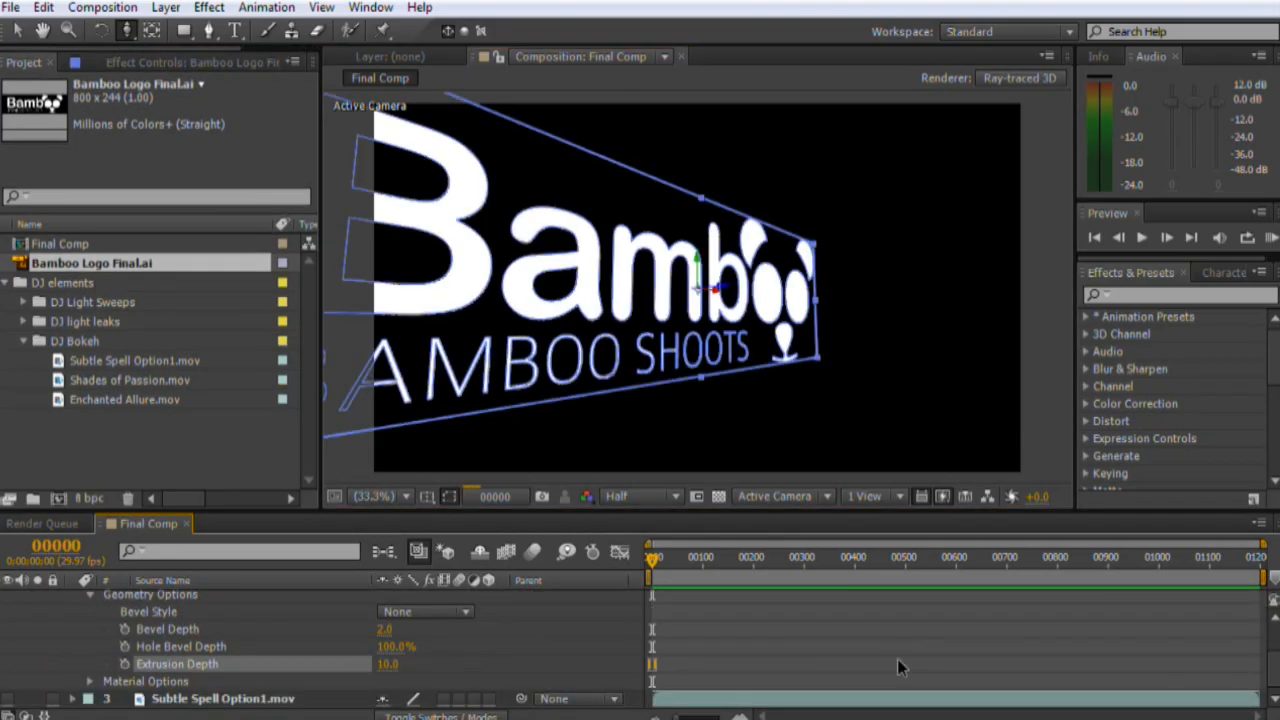
Step: Give the logo outlines an Angular bevel style with a bevel depth of 1.0
click(420, 611)
click(402, 654)
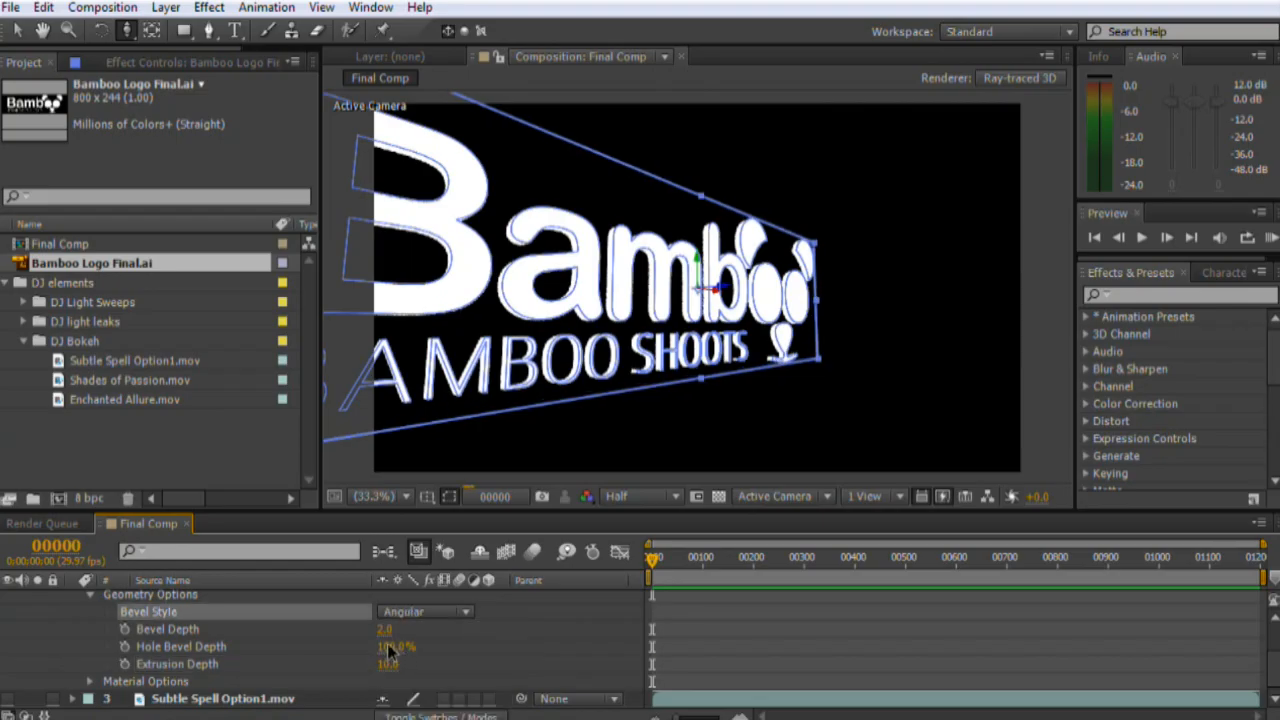
drag(383, 630, 455, 621)
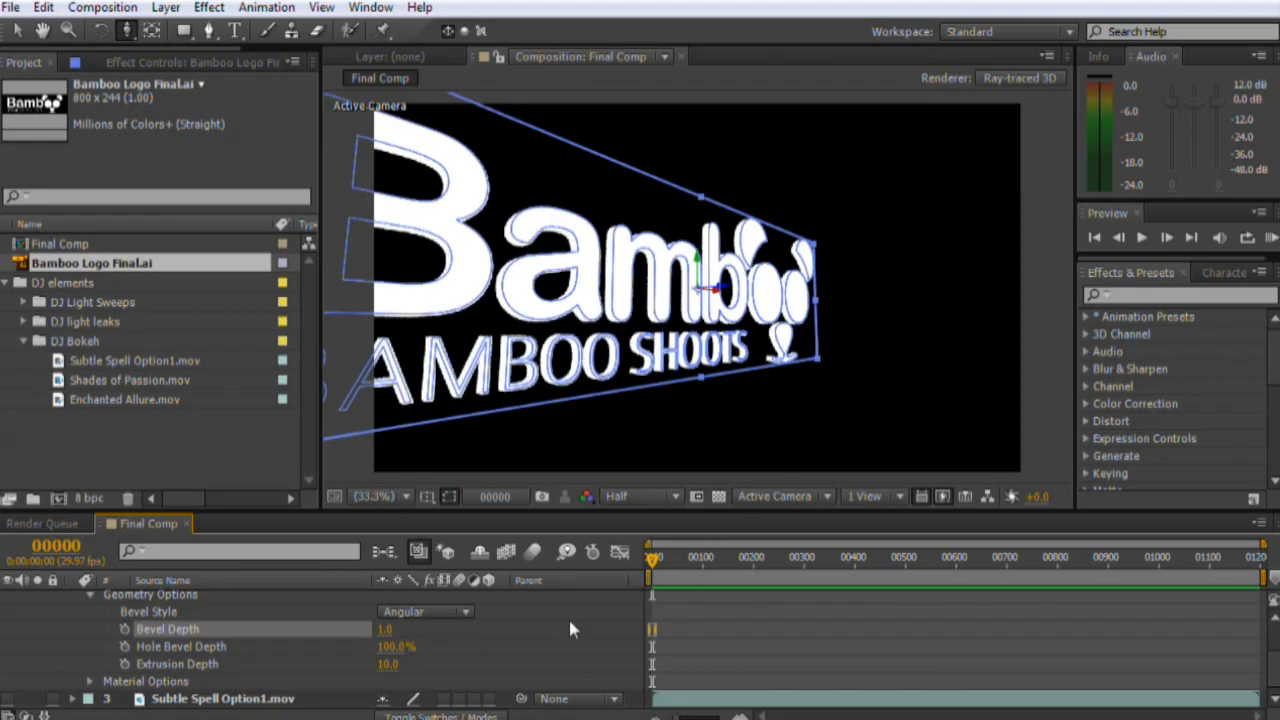
click(699, 641)
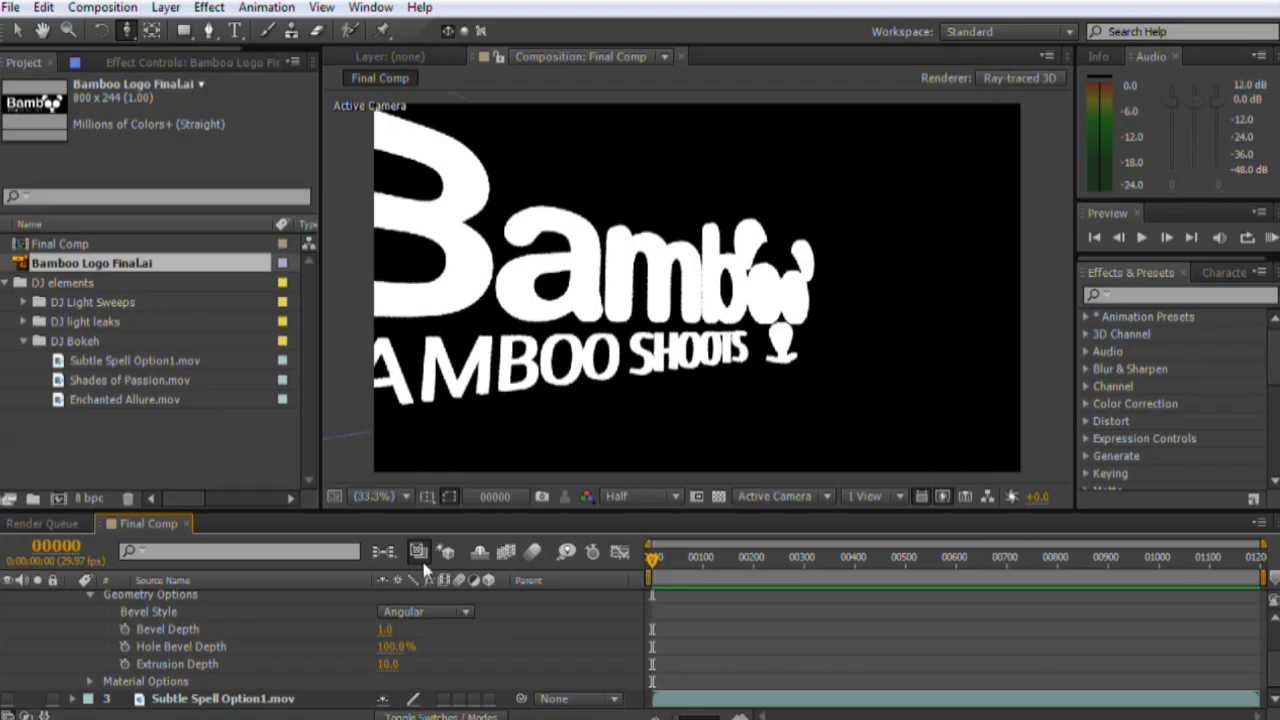
Step: Set the logo material's reflection intensity to 80% and deselect the layer to inspect the shading
click(90, 595)
click(88, 682)
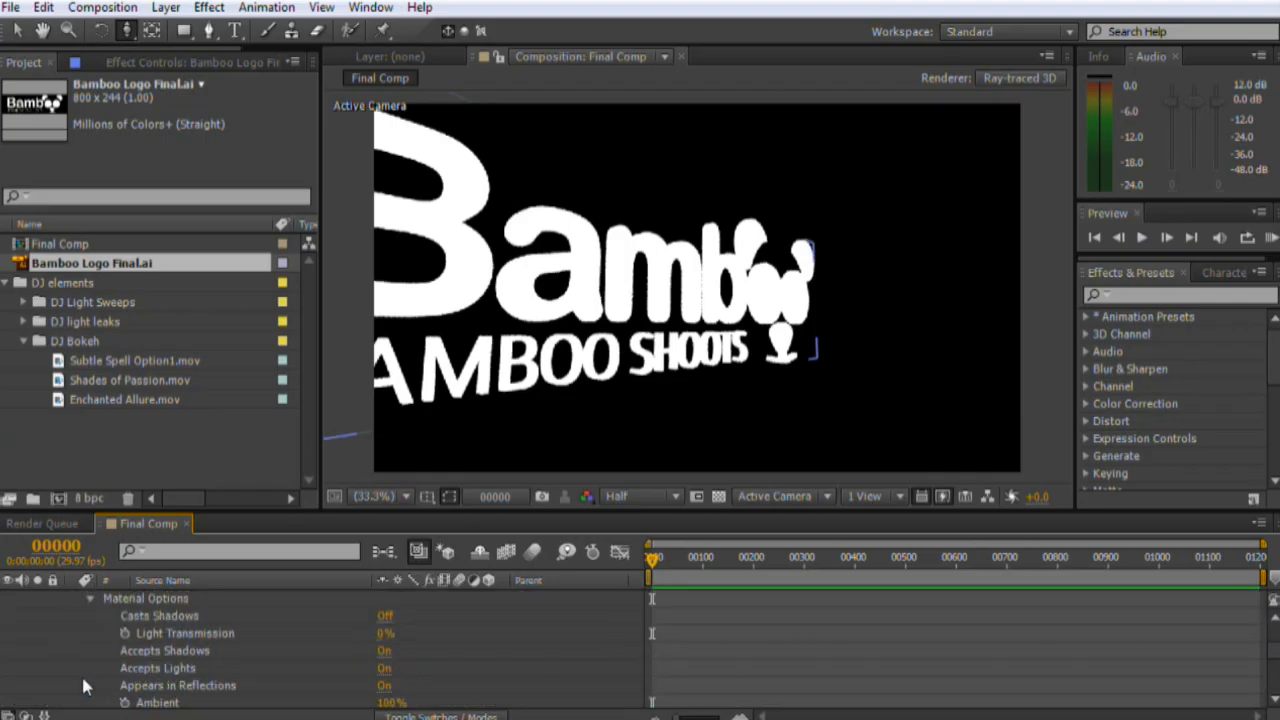
scroll(280, 670, down, 2)
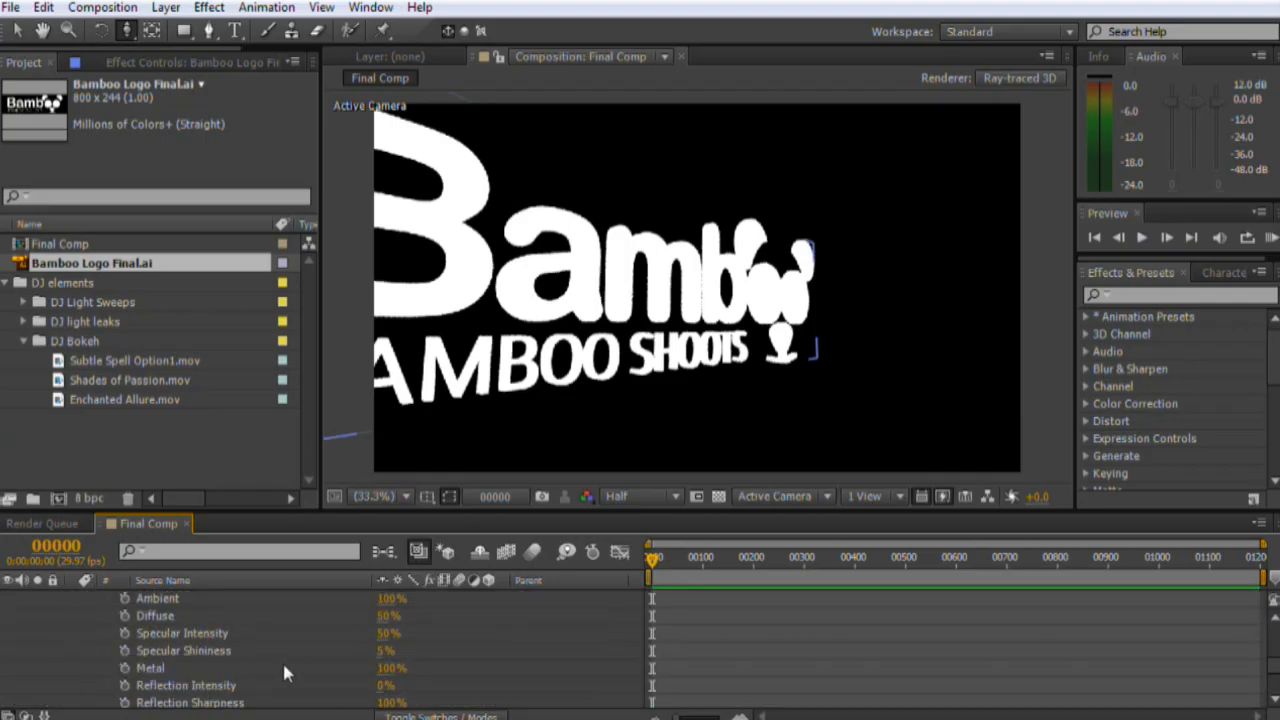
scroll(280, 670, down, 1)
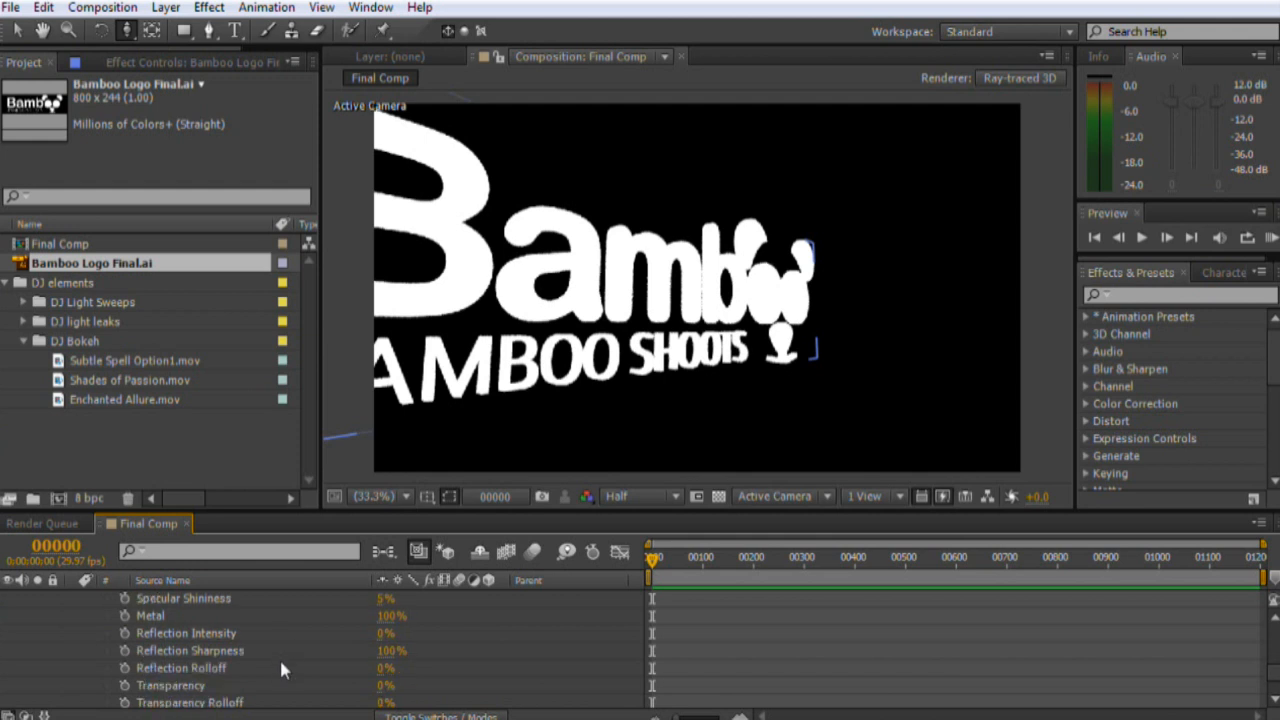
click(383, 634)
text(80)
key(Return)
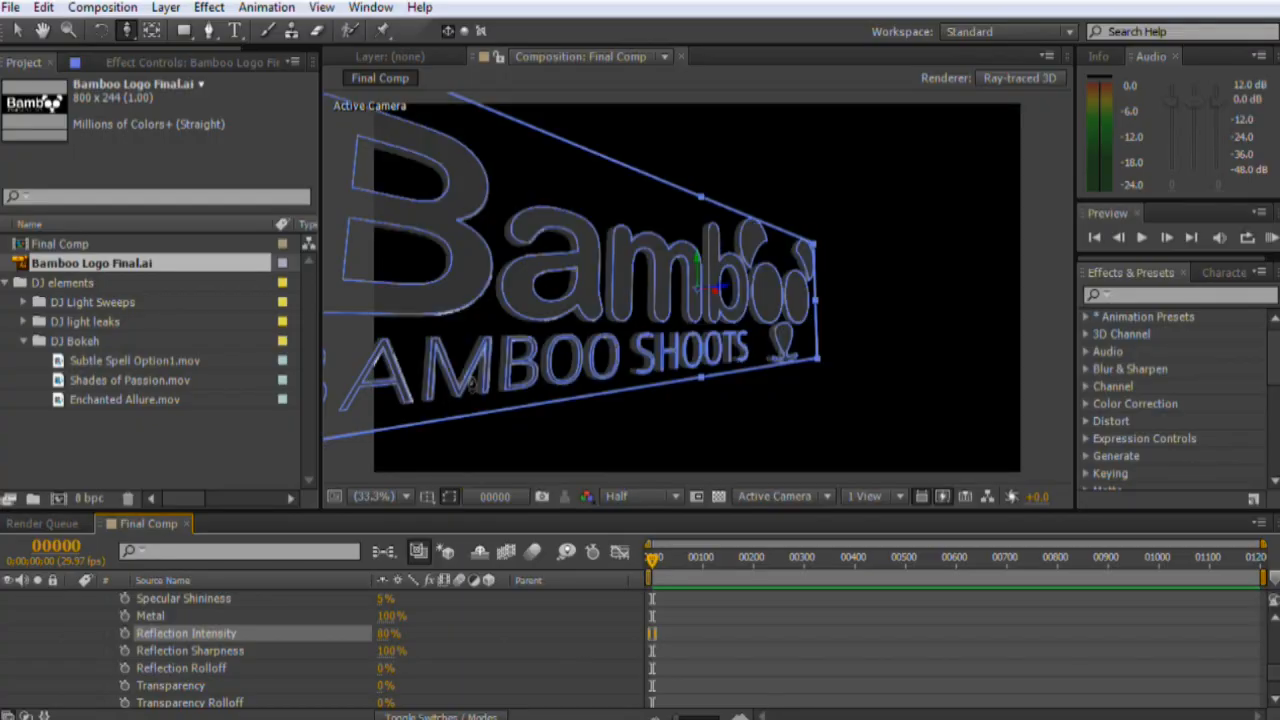
key(v)
click(514, 447)
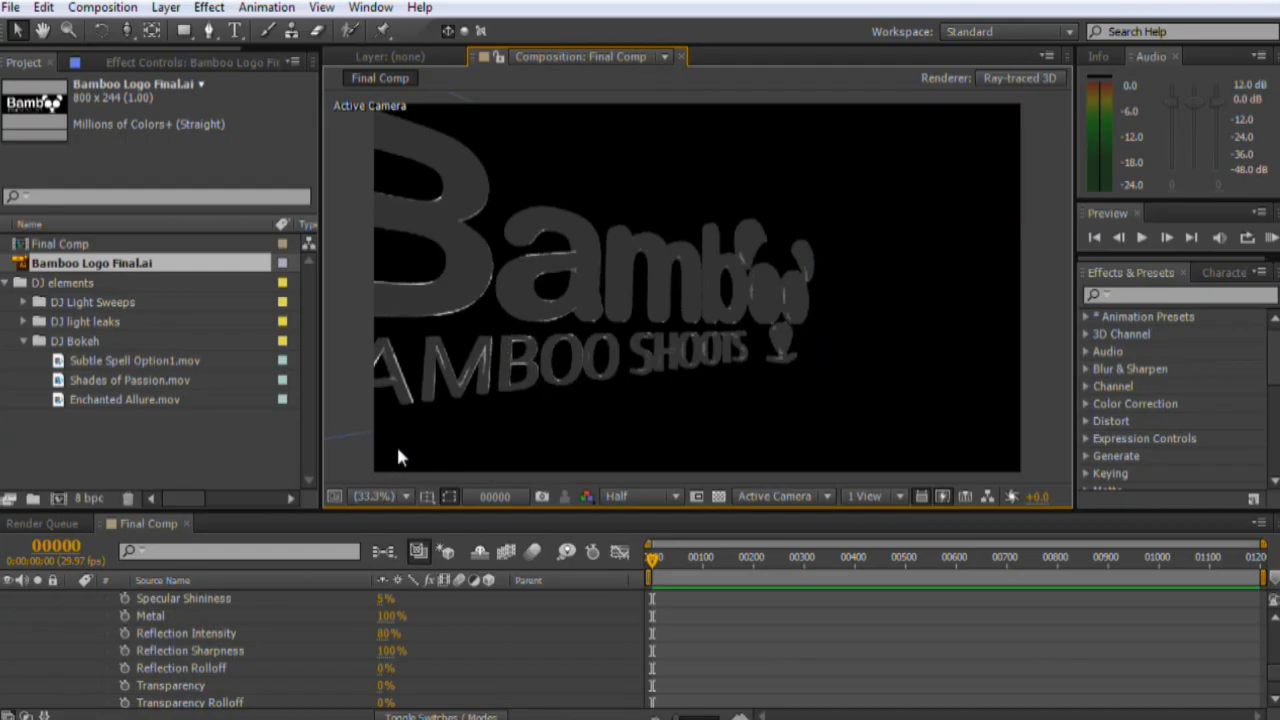
Step: Reset Camera 1's transform to restore the frontal view of the logo
scroll(180, 625, up, 5)
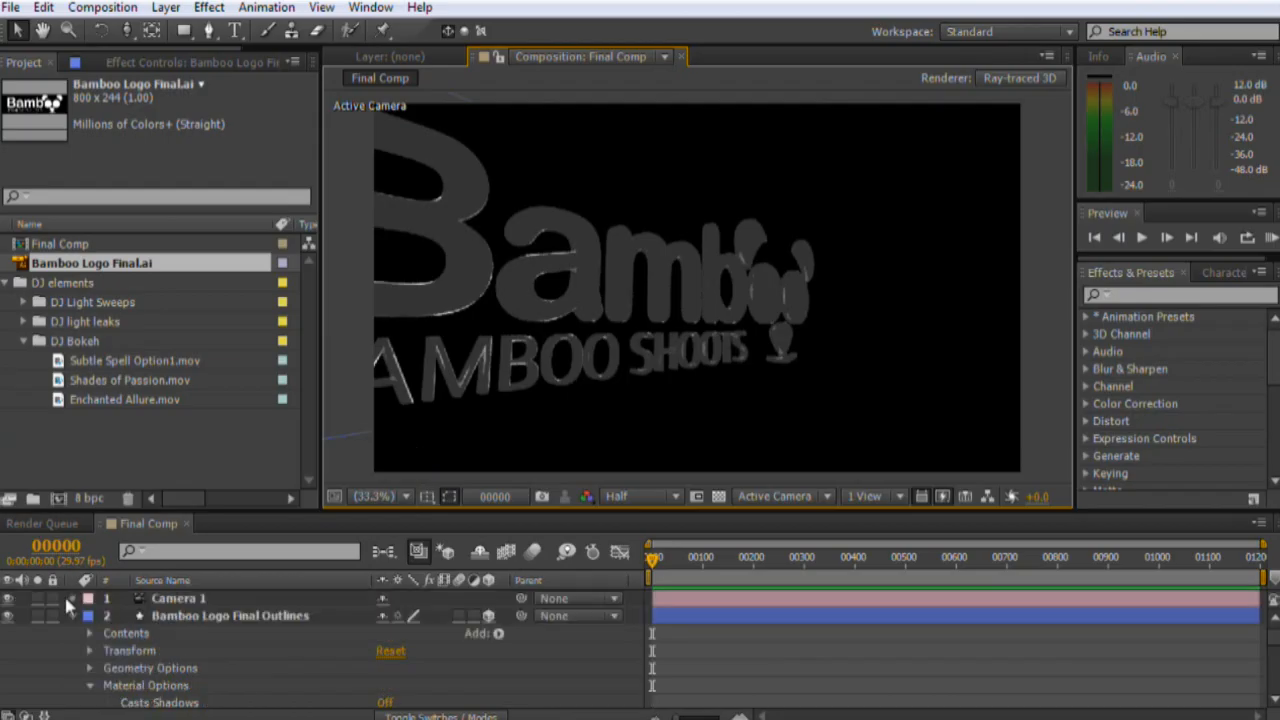
click(72, 599)
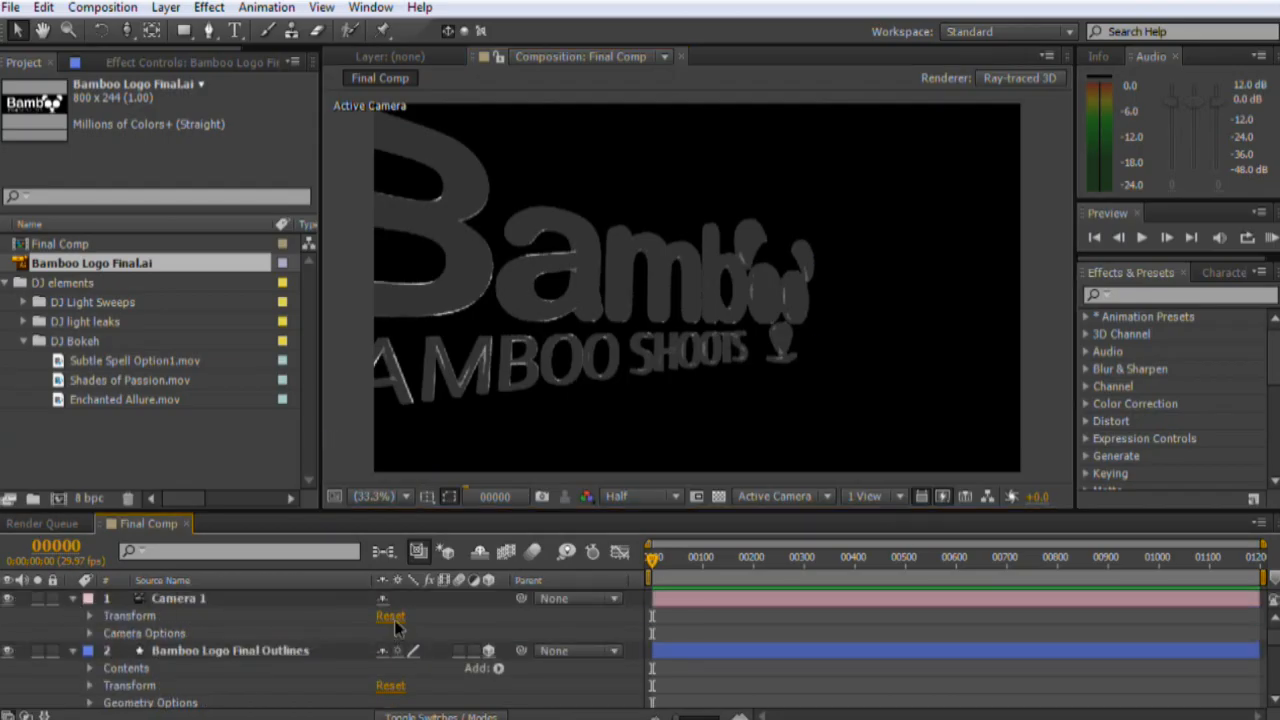
click(392, 617)
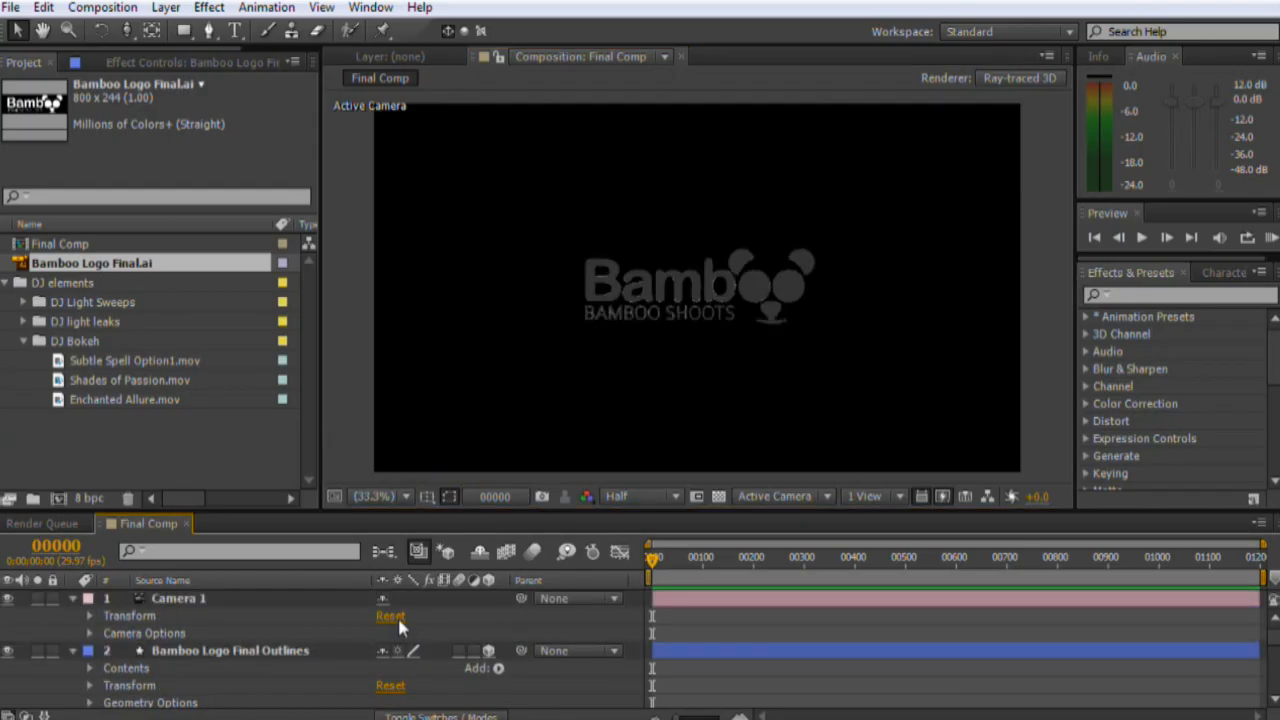
Step: Add Enchanted Allure.mov to Final Comp directly above the logo outlines and shift it sideways to expose the blue background clip
click(98, 400)
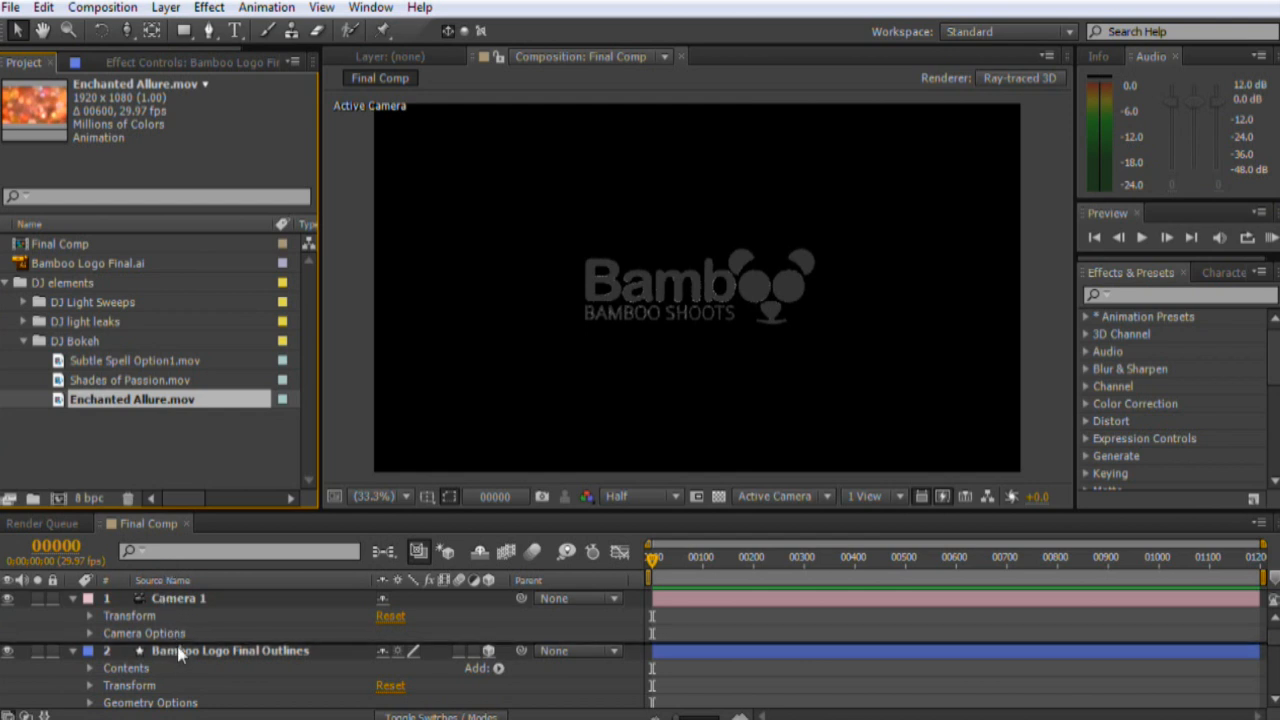
drag(180, 652, 179, 654)
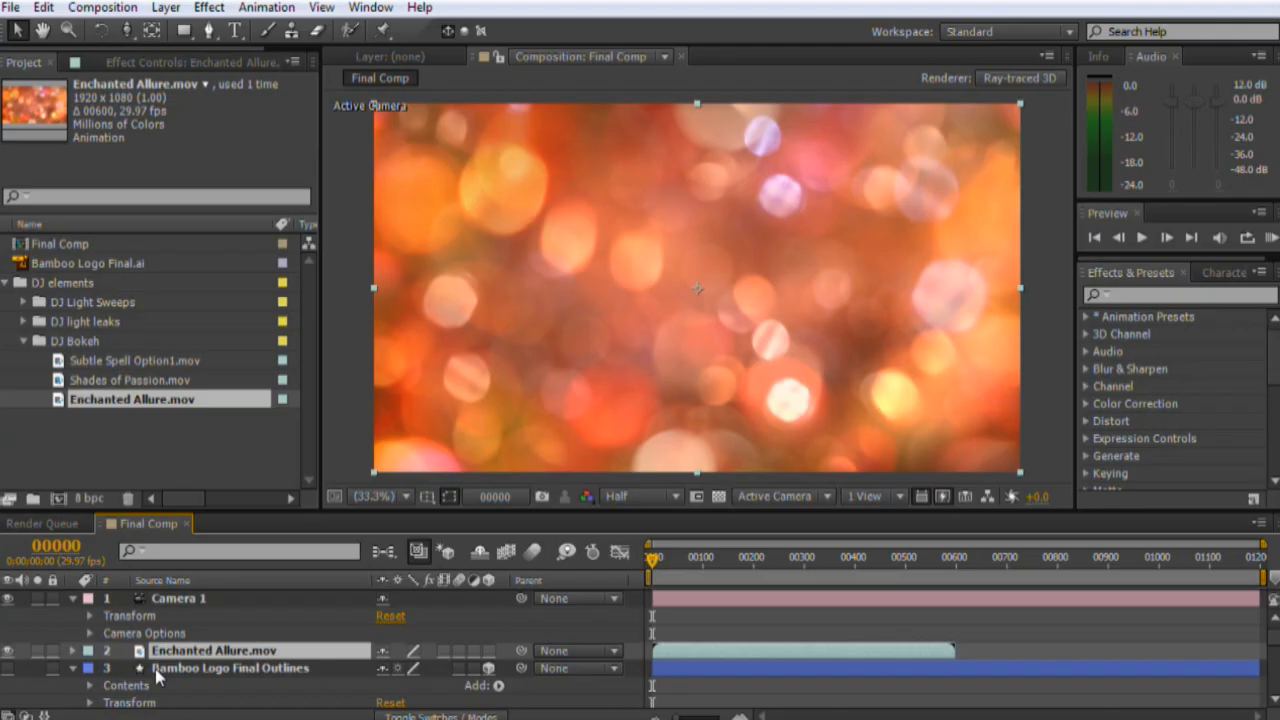
click(72, 668)
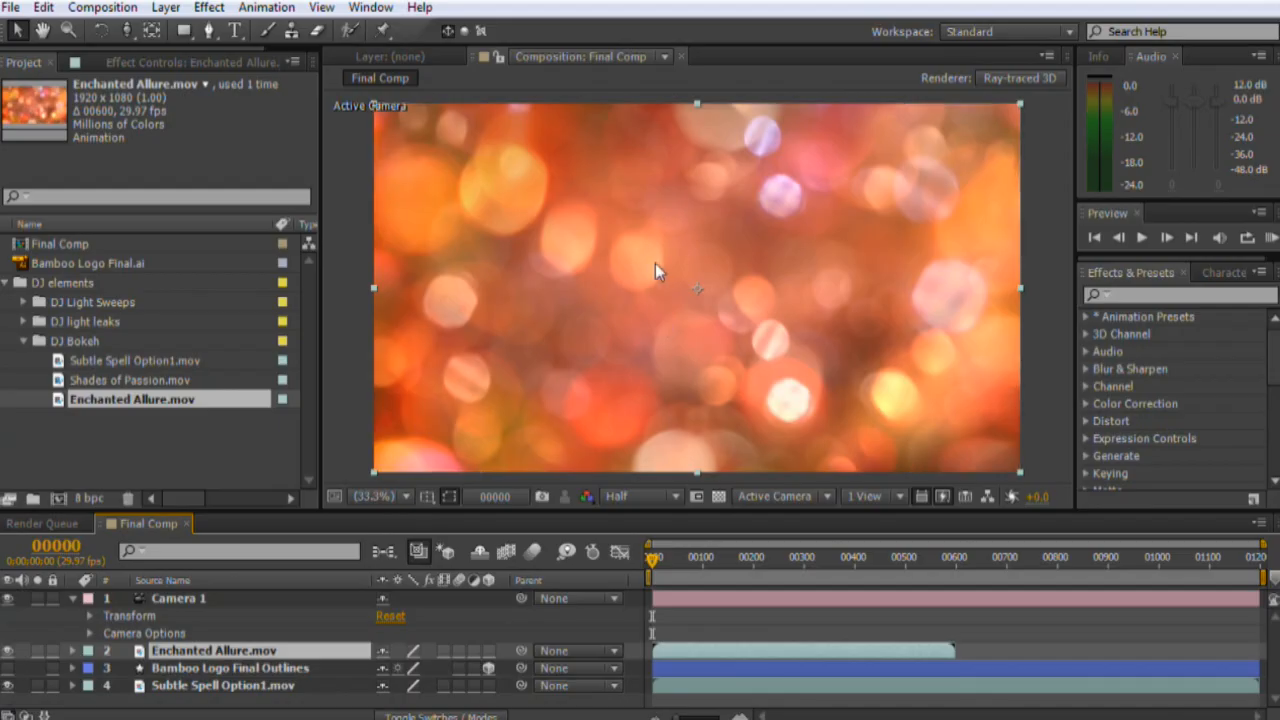
drag(617, 303, 823, 294)
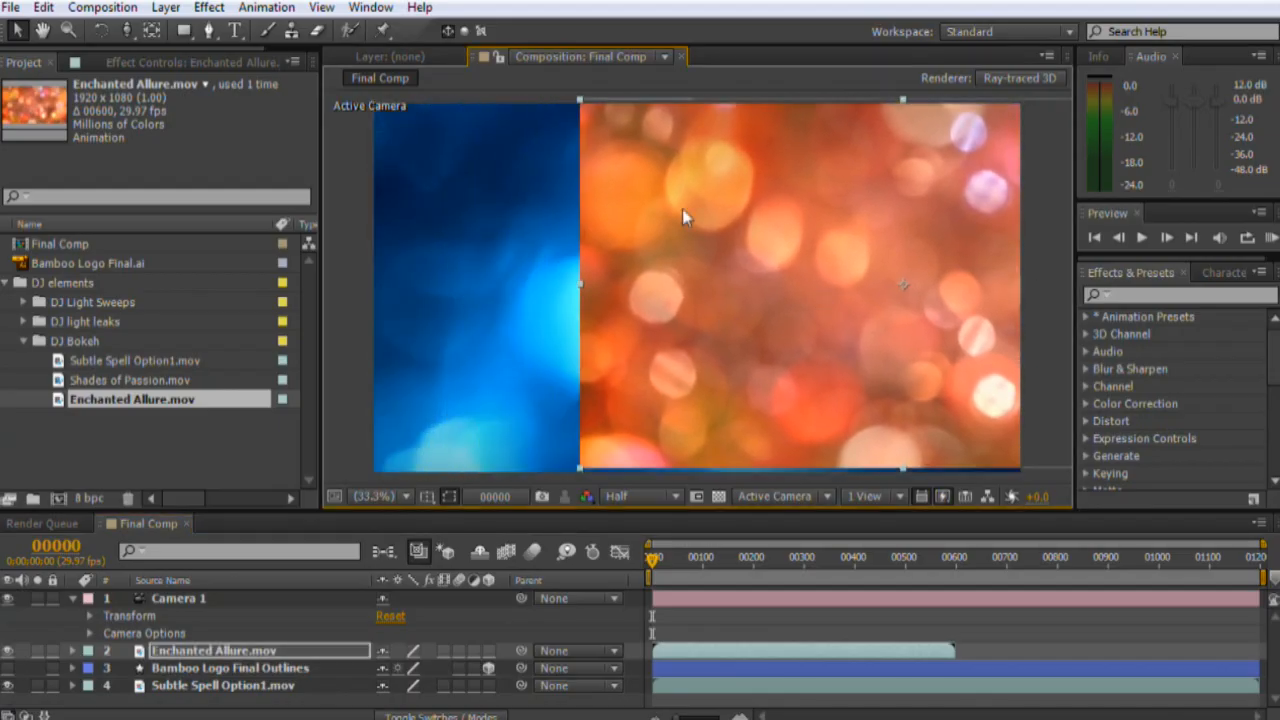
Step: Apply the Tint effect to the Enchanted Allure layer to turn it black and white
key(F3)
click(1147, 295)
text(tint)
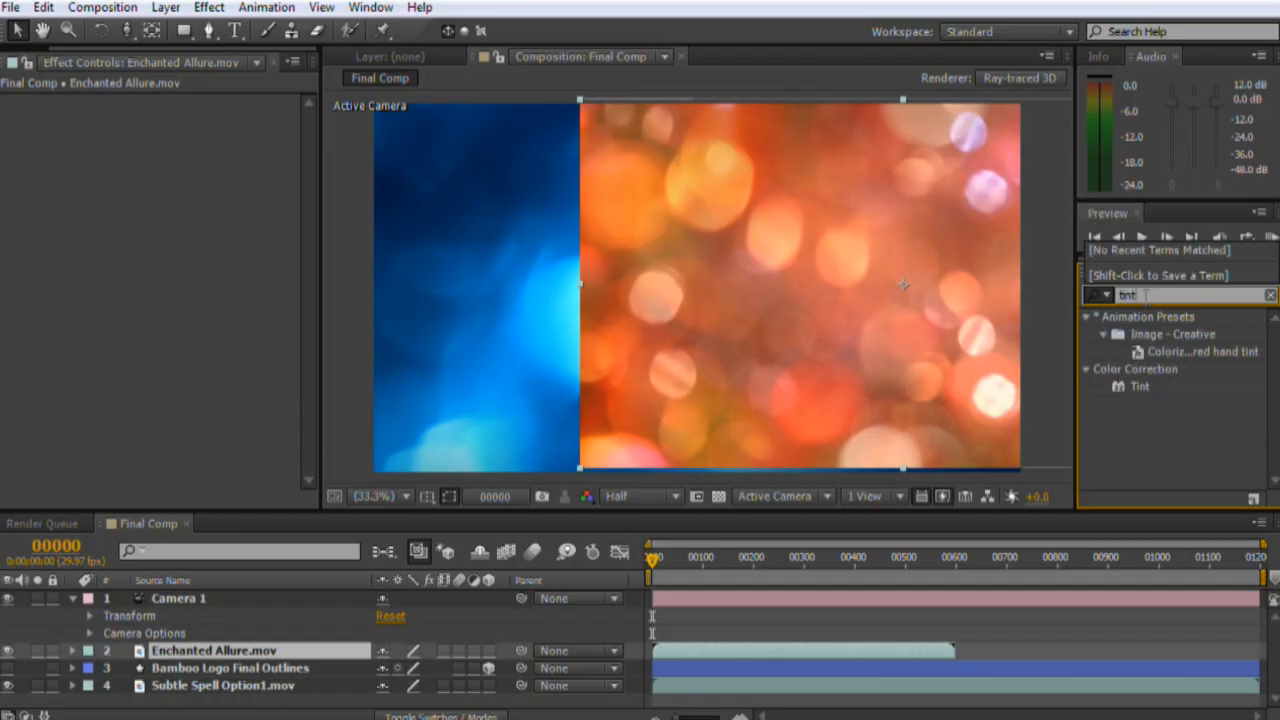
drag(1140, 388, 70, 220)
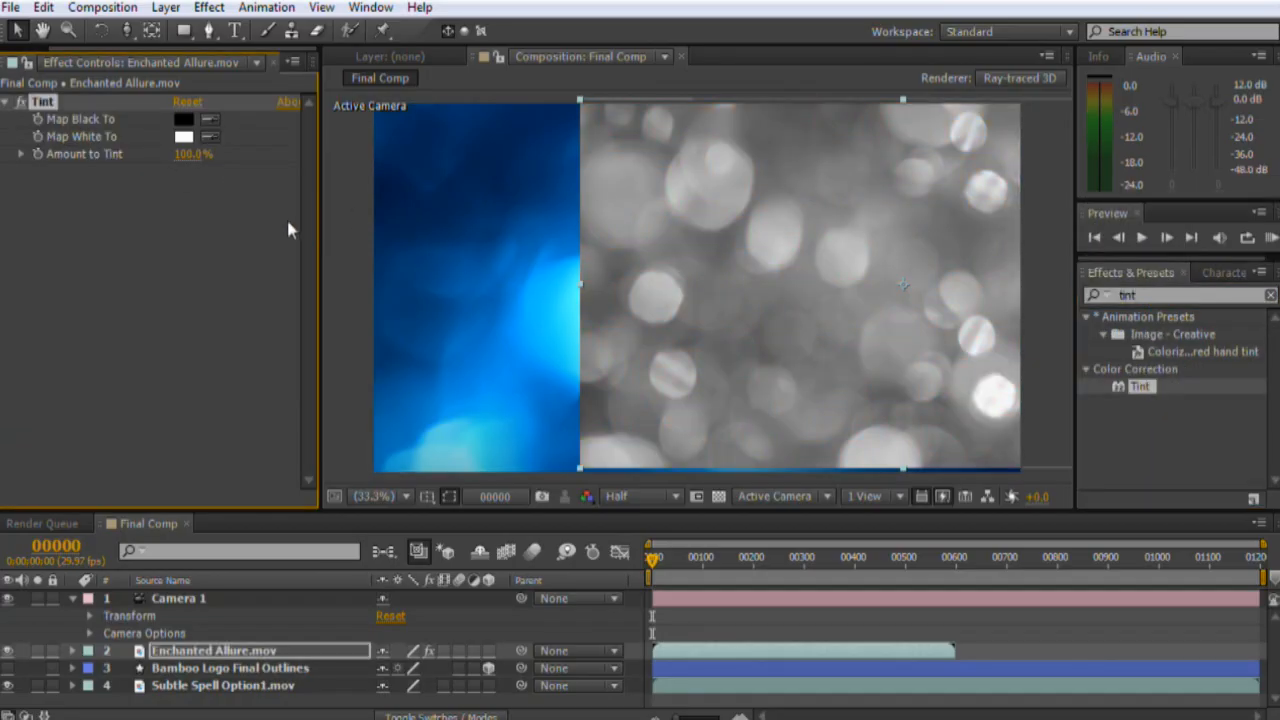
Step: Apply the Curves effect to the Enchanted Allure layer and pull the RGB curve's midpoint slightly down
click(1157, 295)
text(curve)
drag(1147, 386, 594, 326)
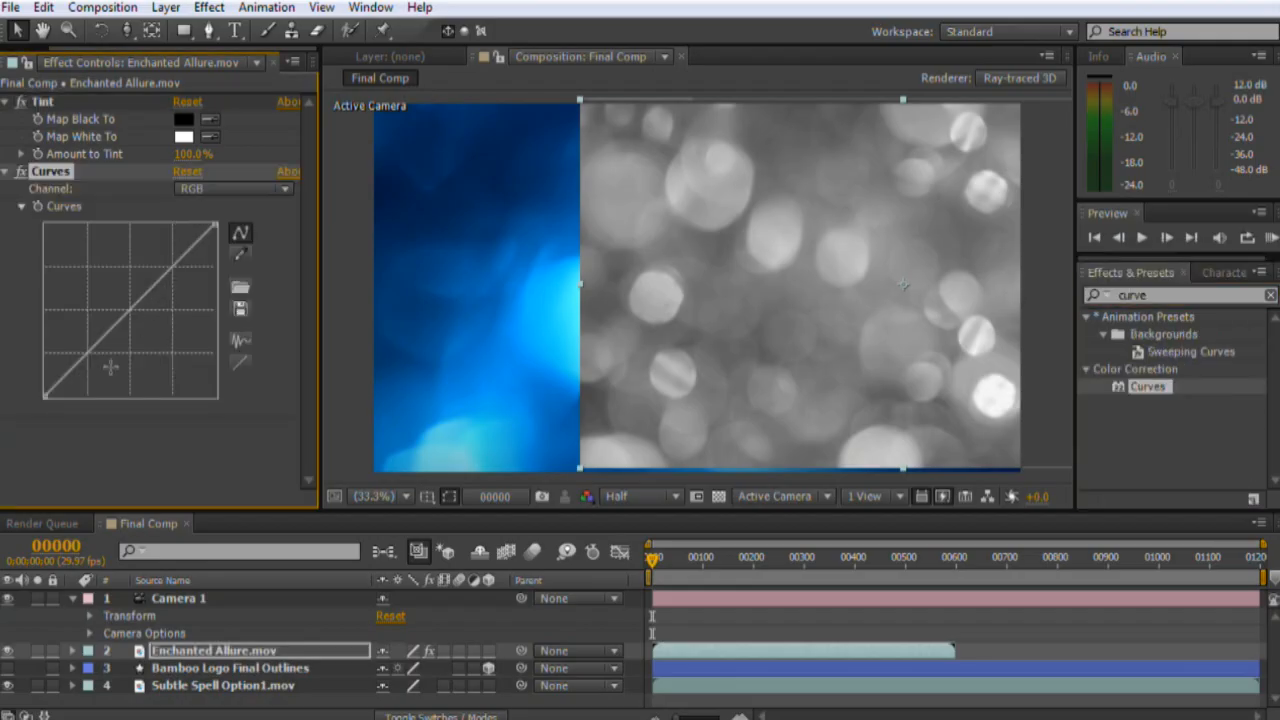
drag(120, 320, 125, 338)
Step: Lower the midpoint of the Curves effect's Red channel and raise the Blue channel to colour the bokeh blue
click(204, 180)
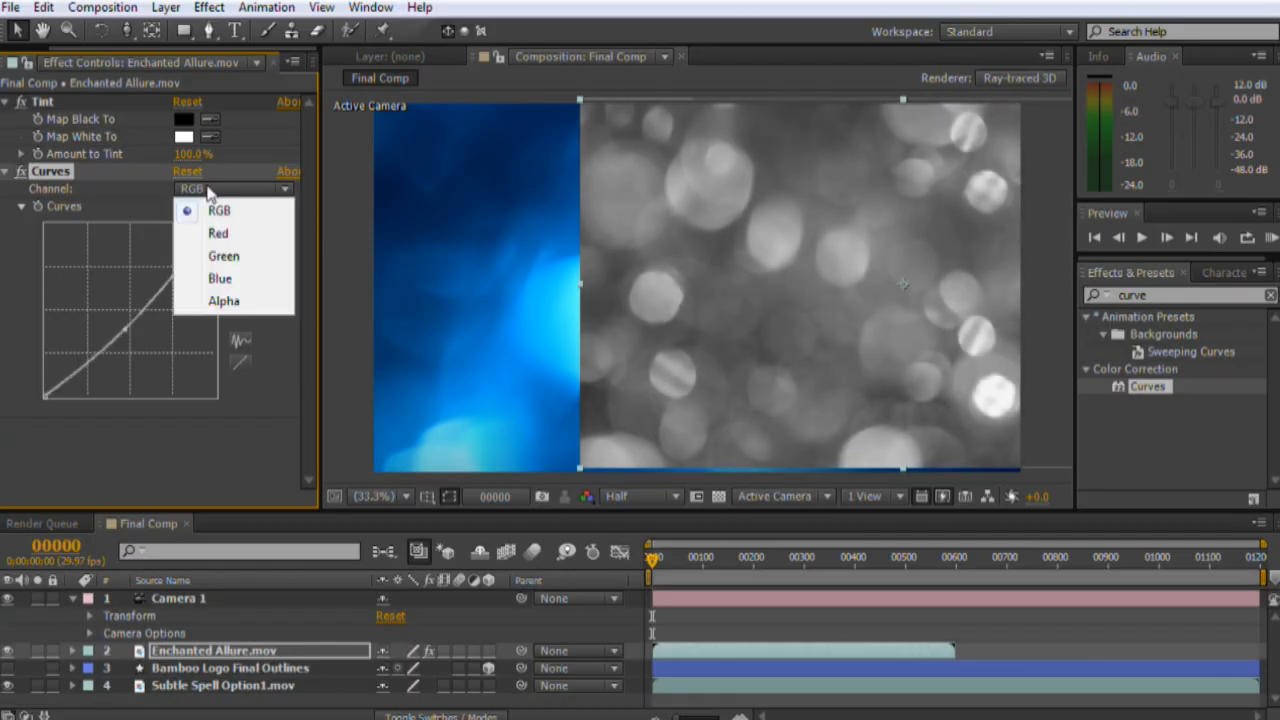
click(211, 232)
drag(126, 302, 137, 370)
click(244, 190)
click(243, 275)
drag(146, 302, 128, 292)
Step: Raise the midpoint of the Curves effect's Green channel slightly to match the blue background
click(208, 190)
click(210, 251)
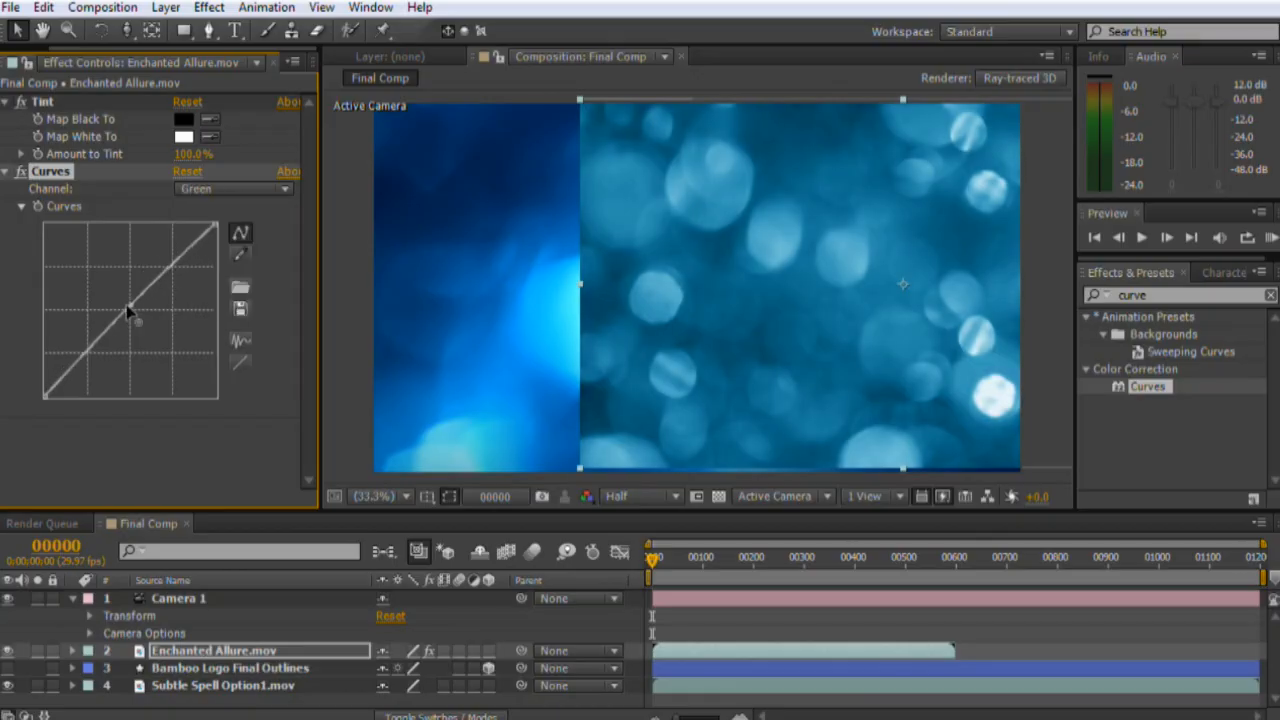
mouse_move(128, 311)
mouse_down()
mouse_move(130, 298)
mouse_move(131, 309)
mouse_up()
click(208, 190)
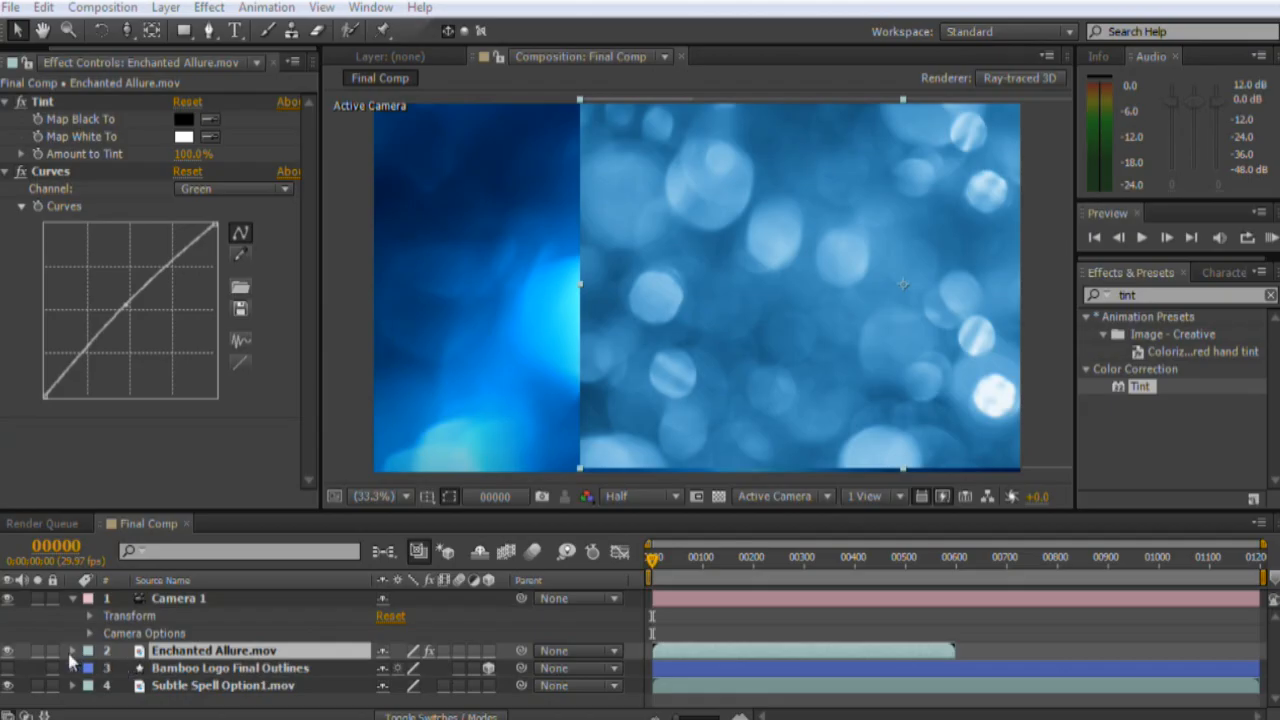
Step: Convert the Enchanted Allure 3D layer to an environment layer
click(72, 651)
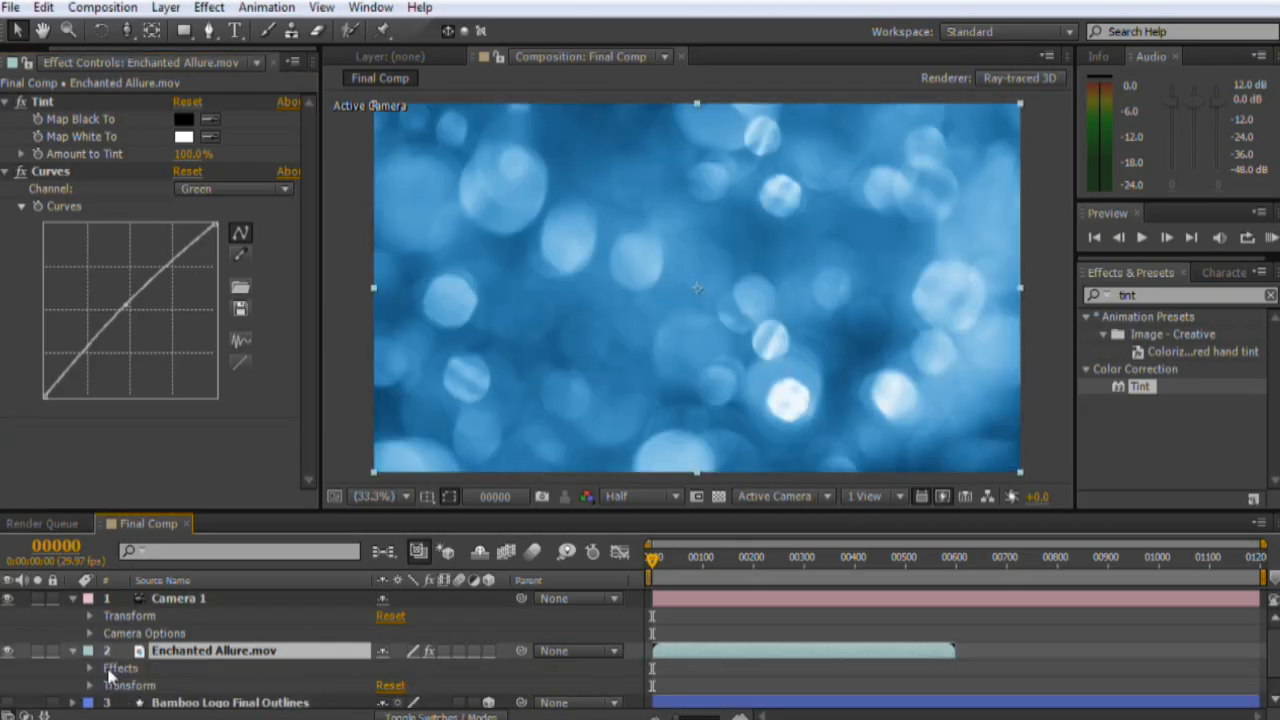
click(72, 651)
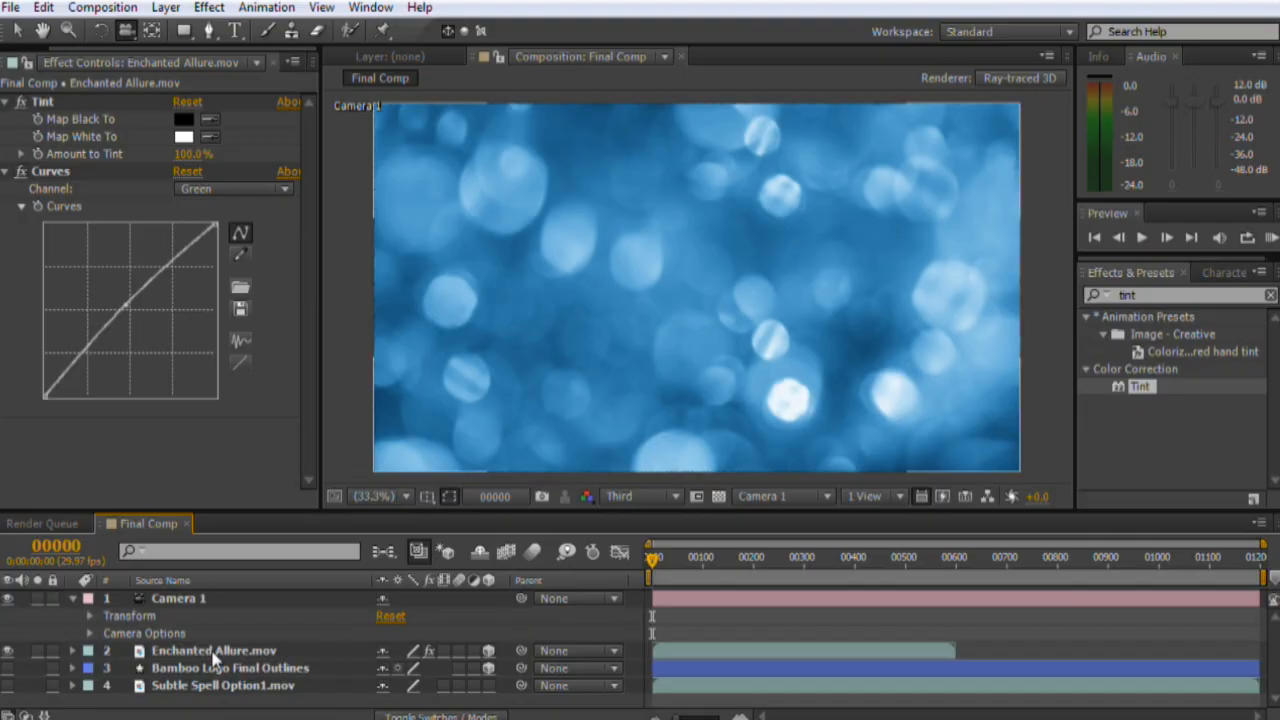
click(213, 652)
click(165, 7)
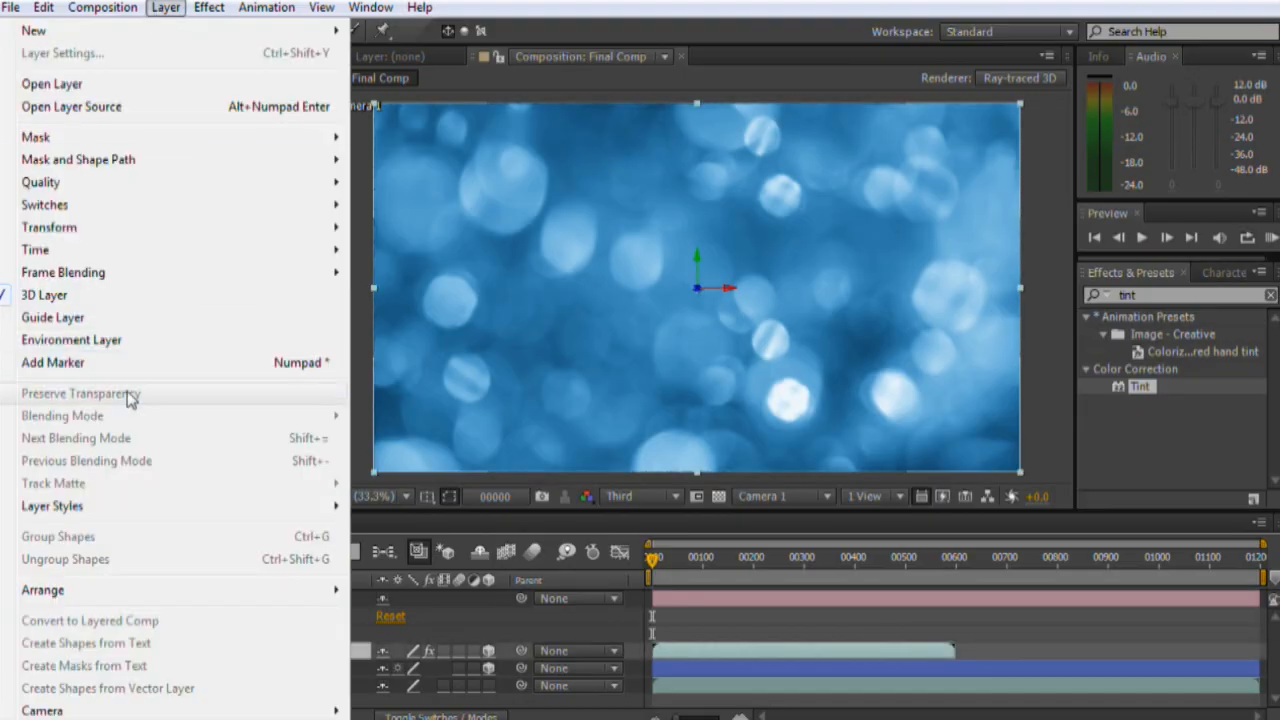
click(82, 340)
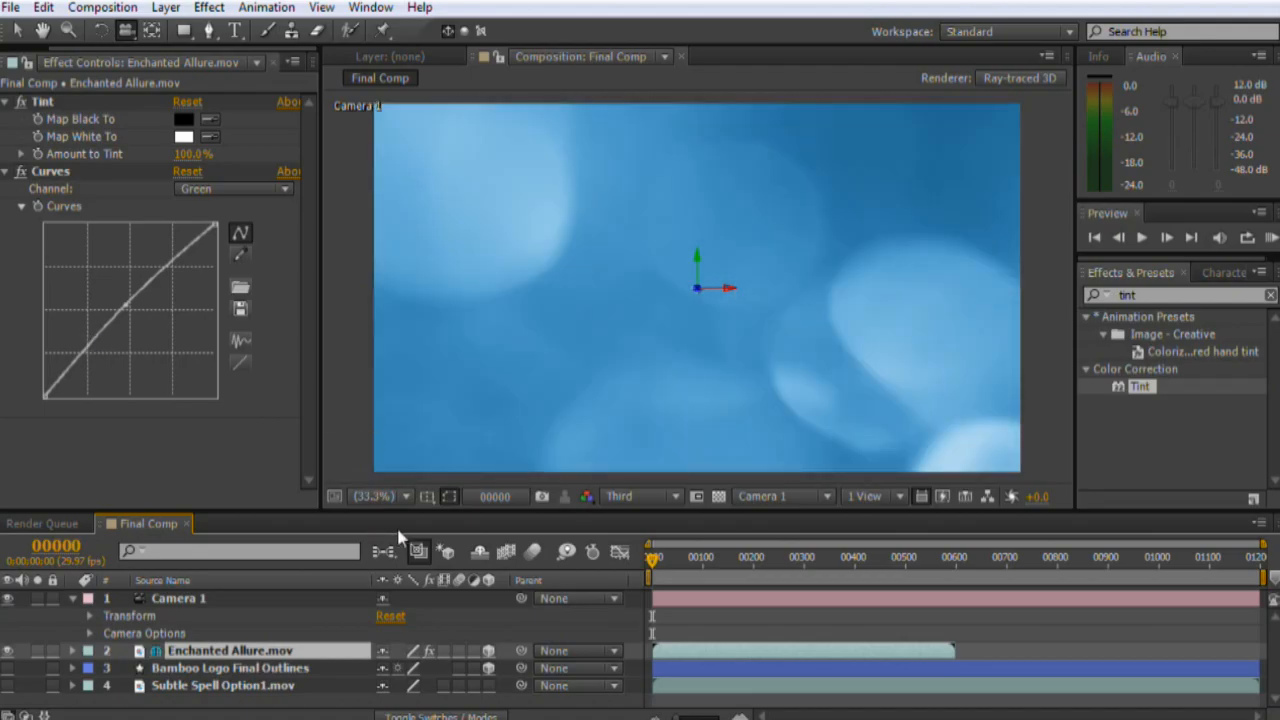
Step: Orbit the camera to inspect how the environment layer wraps around the scene, and undo the orbit
drag(613, 281, 646, 323)
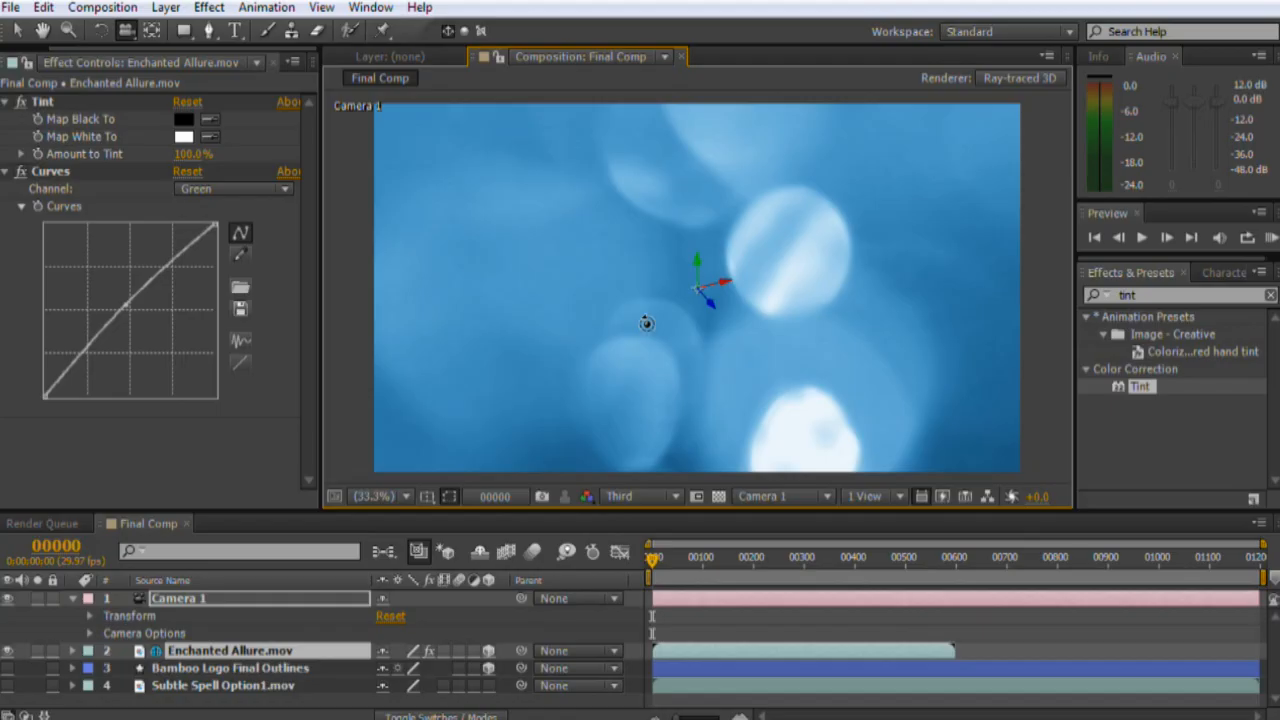
drag(646, 323, 654, 348)
key(ctrl+z)
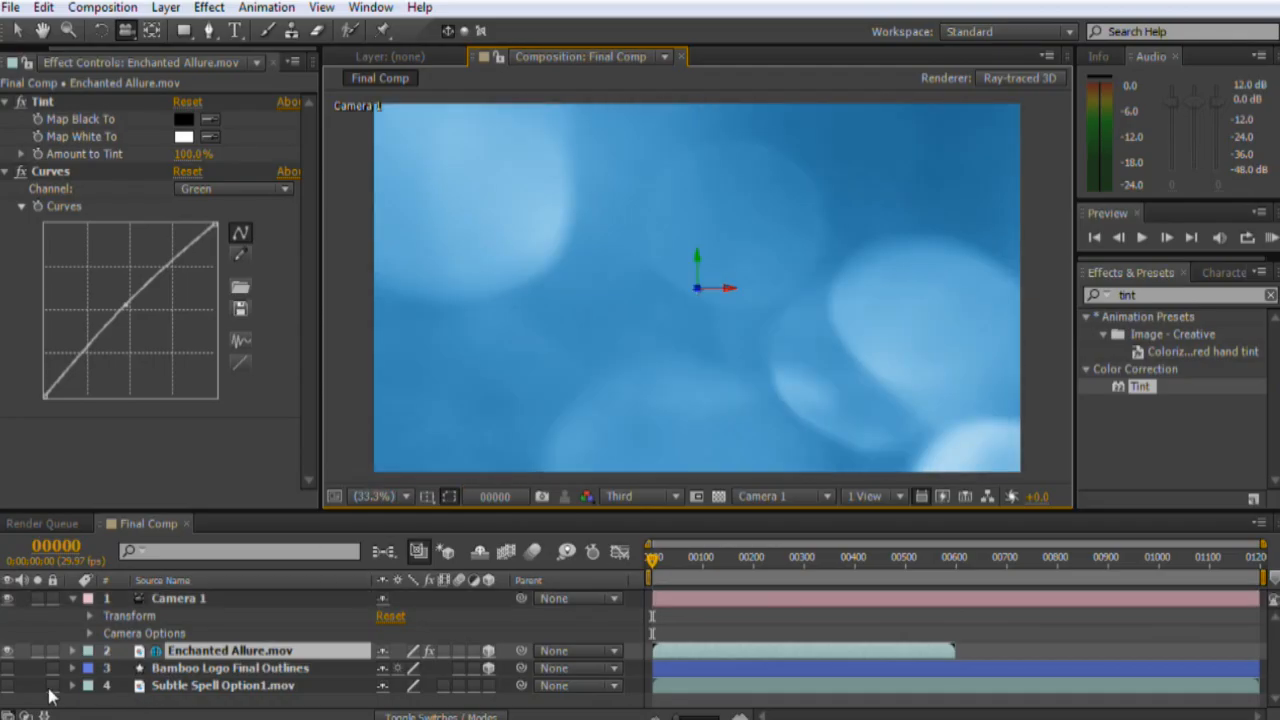
Step: Make the Bamboo logo outlines visible and orbit the camera slightly to examine the reflections on the logo
click(7, 670)
click(7, 670)
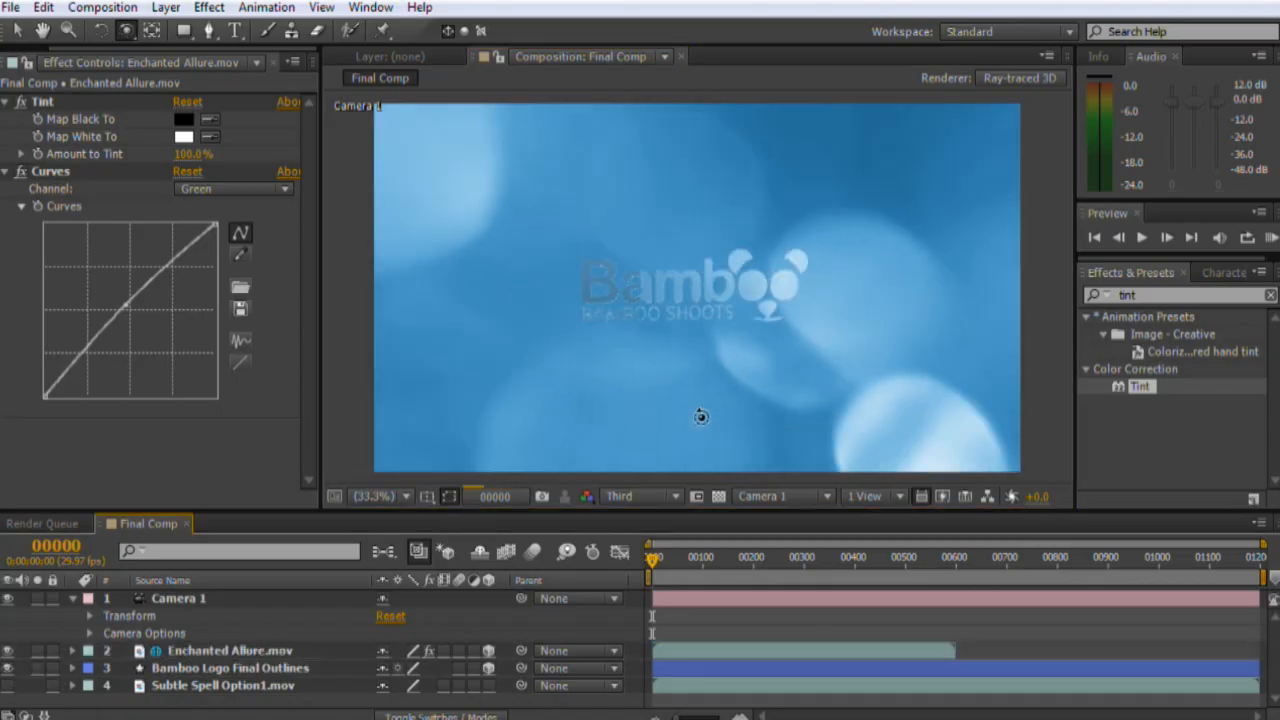
drag(696, 420, 674, 420)
Step: Set the Enchanted Allure environment layer's Y orientation to 180°
click(185, 670)
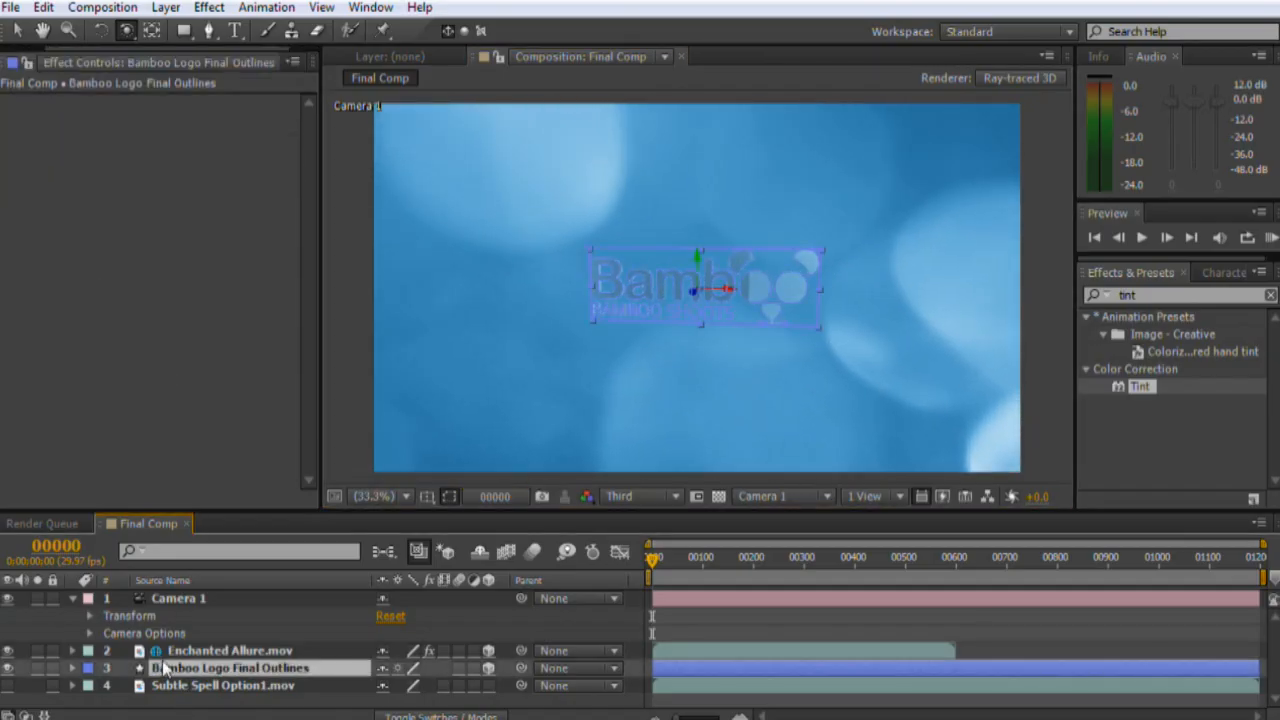
click(165, 655)
key(r)
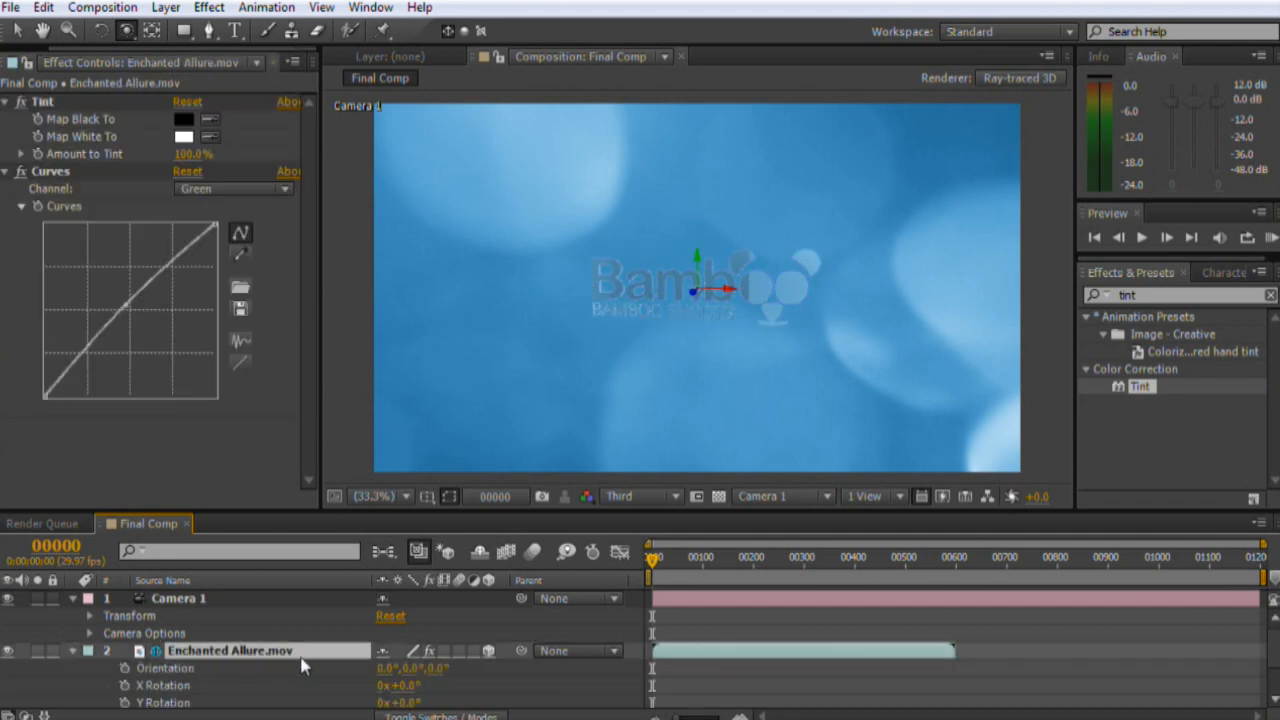
click(416, 668)
text(180)
key(Return)
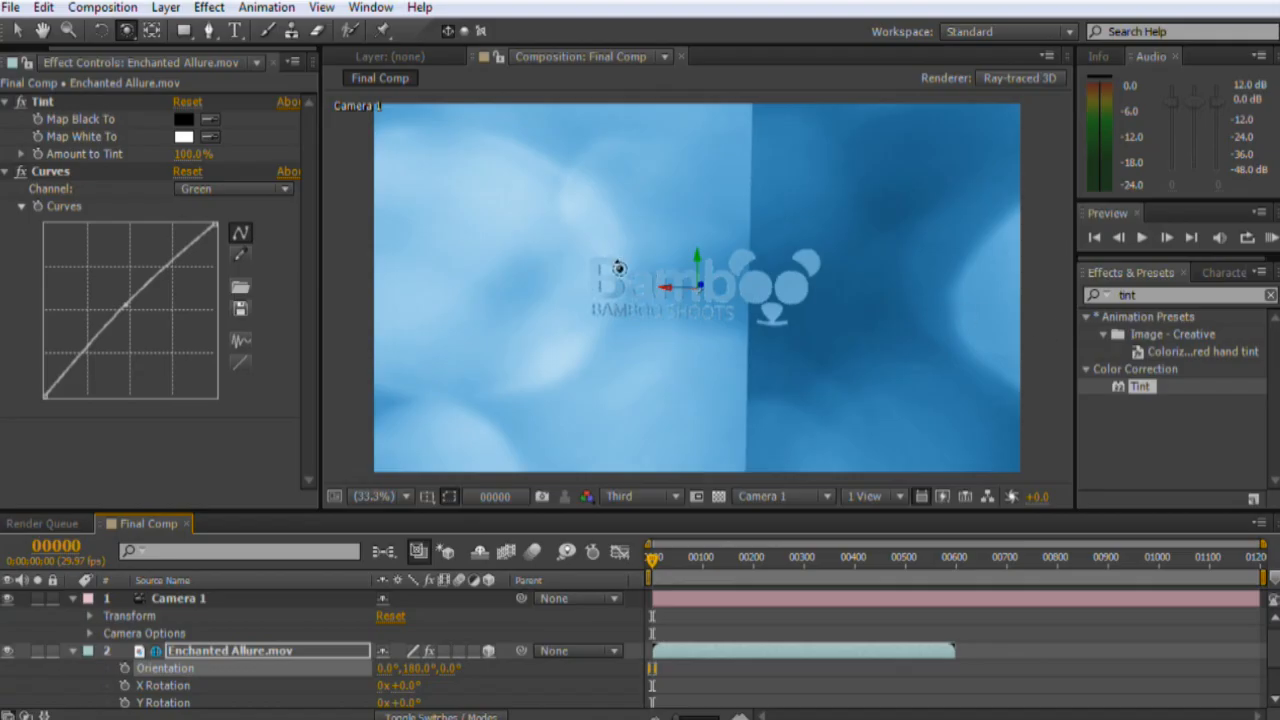
Step: Set the environment layer's Appears in Reflections option to Only and orbit the camera to check the logo's reflections
click(72, 651)
click(71, 651)
scroll(69, 653, down, 3)
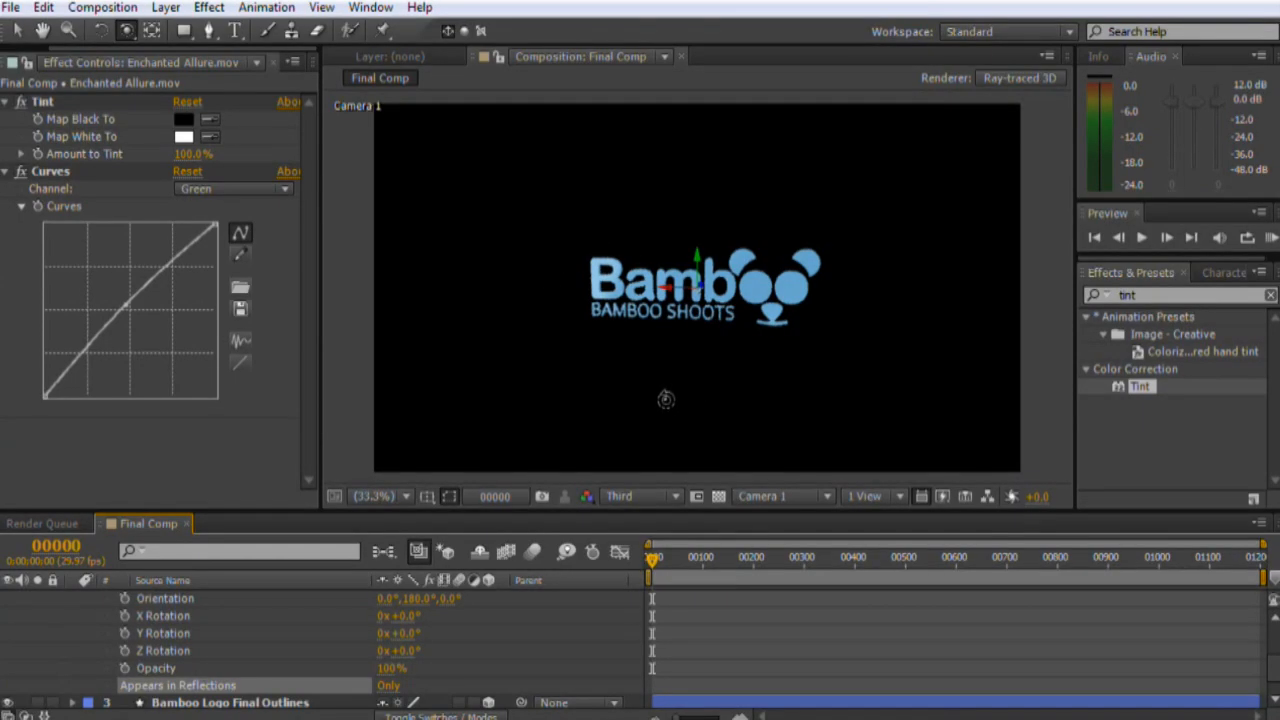
drag(691, 403, 697, 292)
key(c)
key(c)
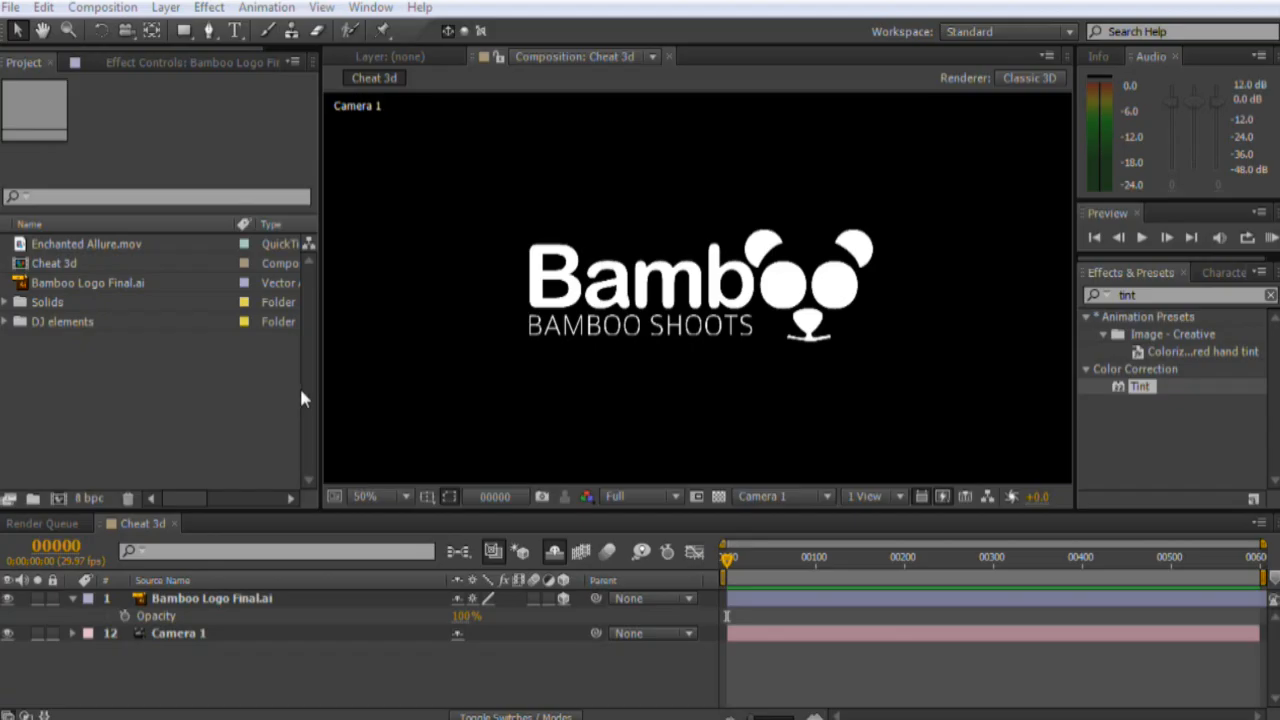
Step: Add Enchanted Allure.mov below the logo in the Cheat 3d composition and apply the CC Sphere effect to it
click(45, 246)
drag(162, 611, 163, 612)
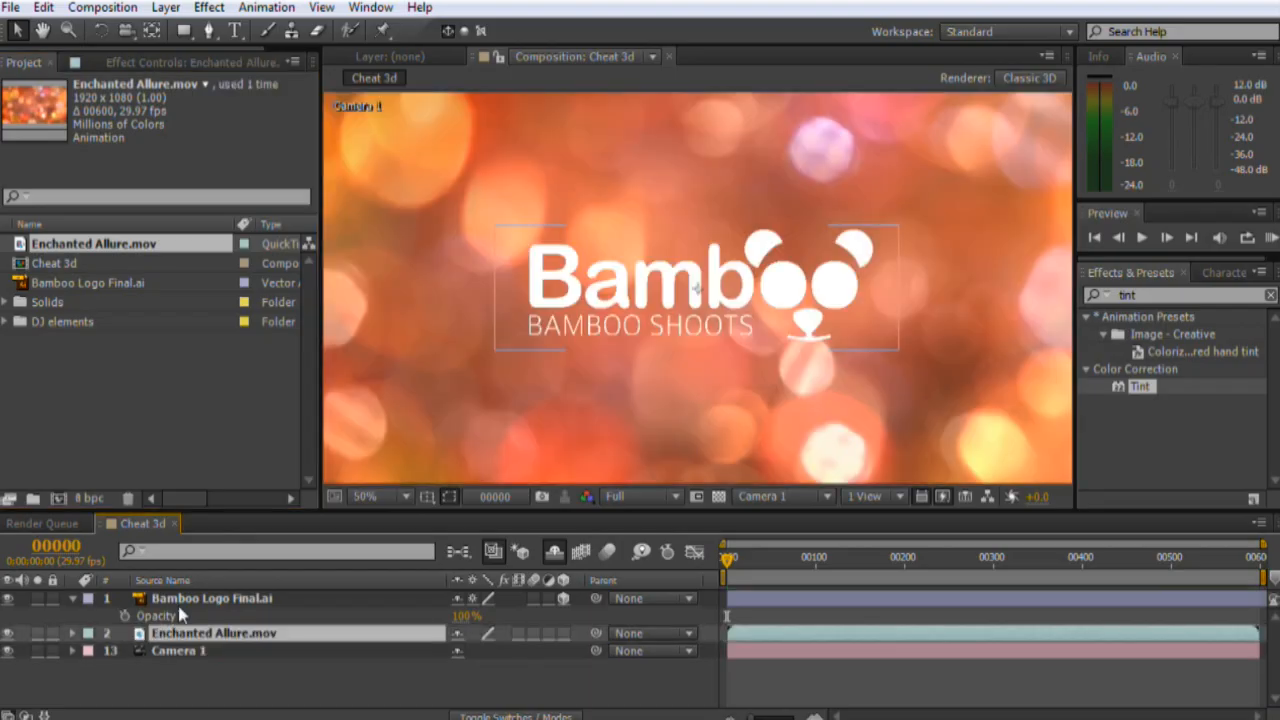
key(ctrl+5)
text(cc)
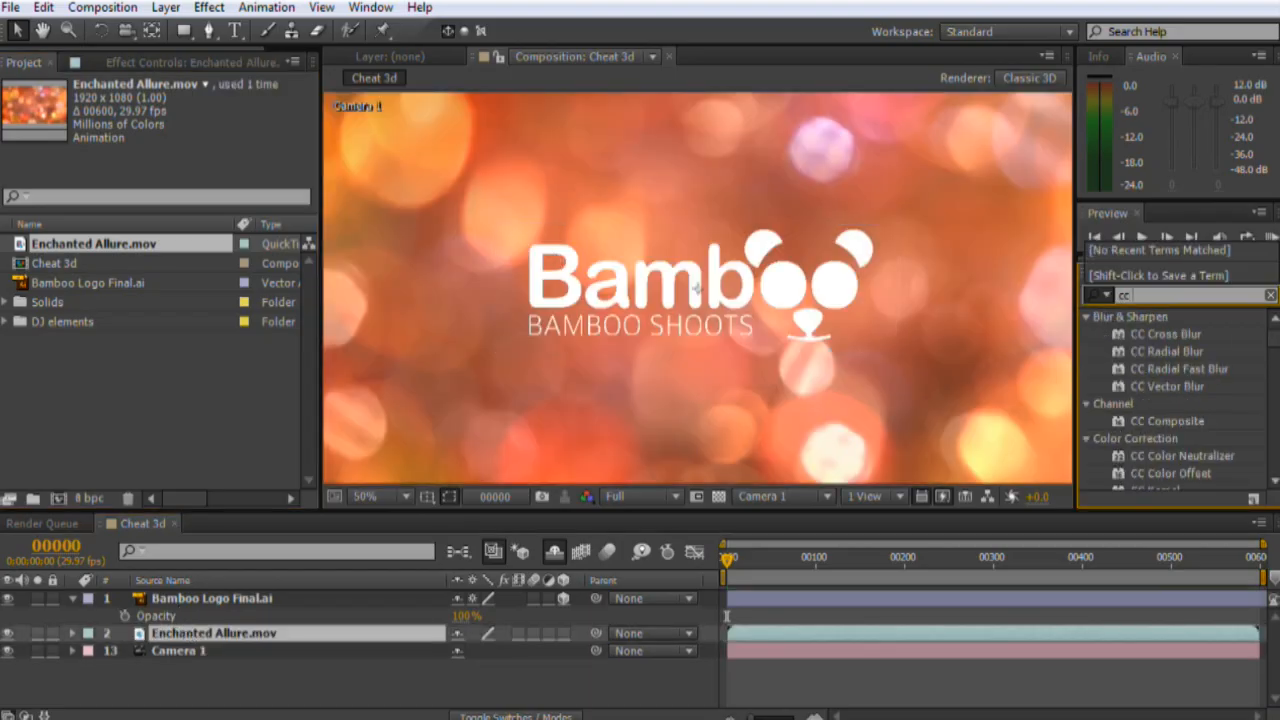
text( sphere)
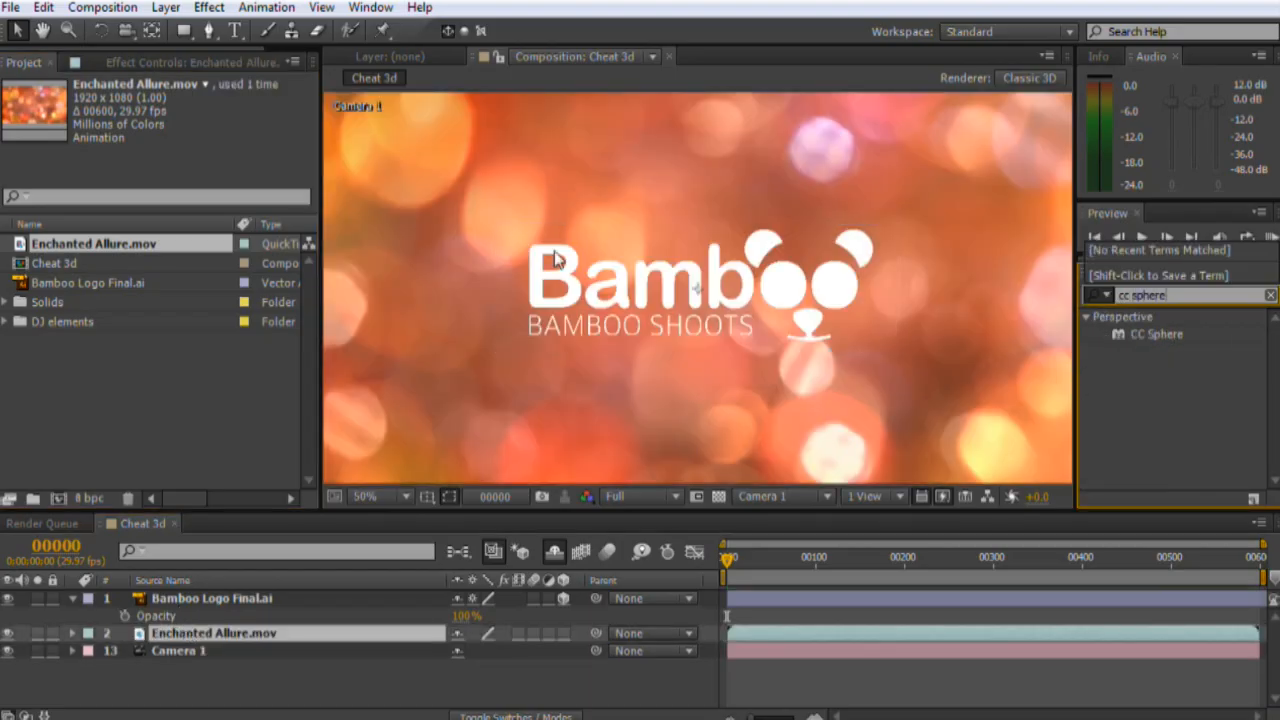
double_click(1161, 333)
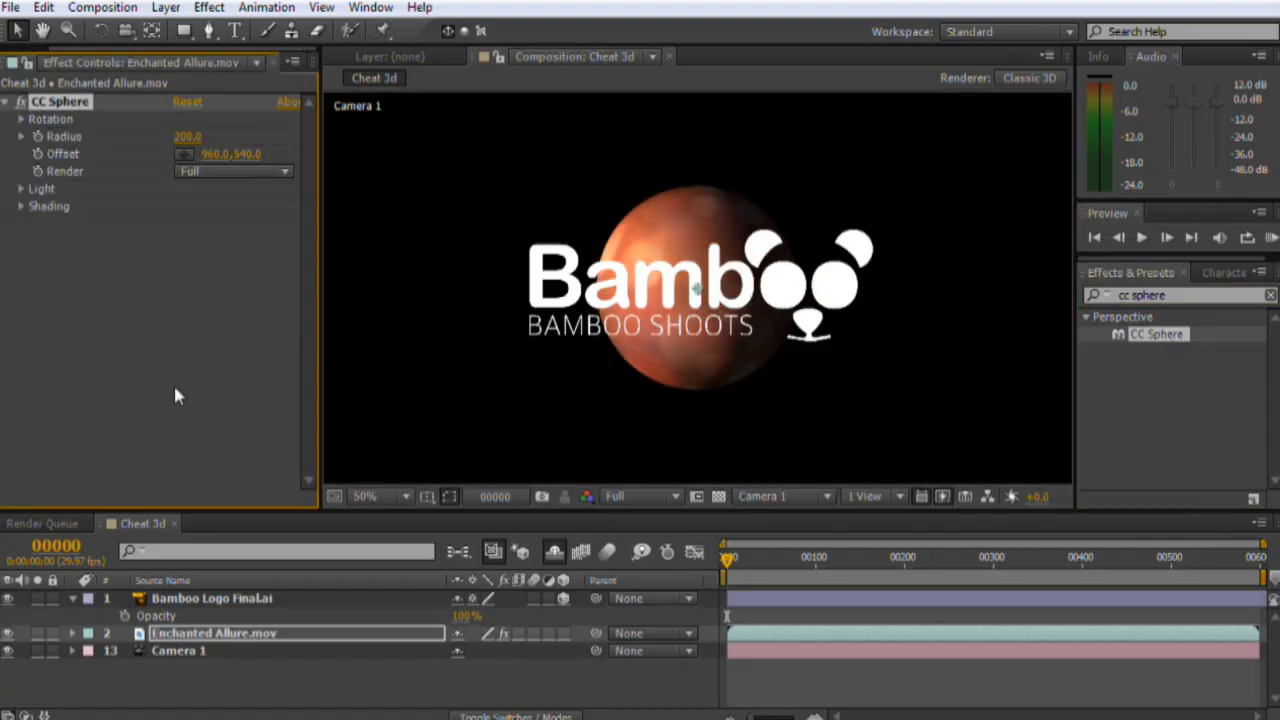
Step: Hide the logo layer, set the CC Sphere render mode to Inside and enlarge its radius to 1100
click(8, 598)
click(201, 637)
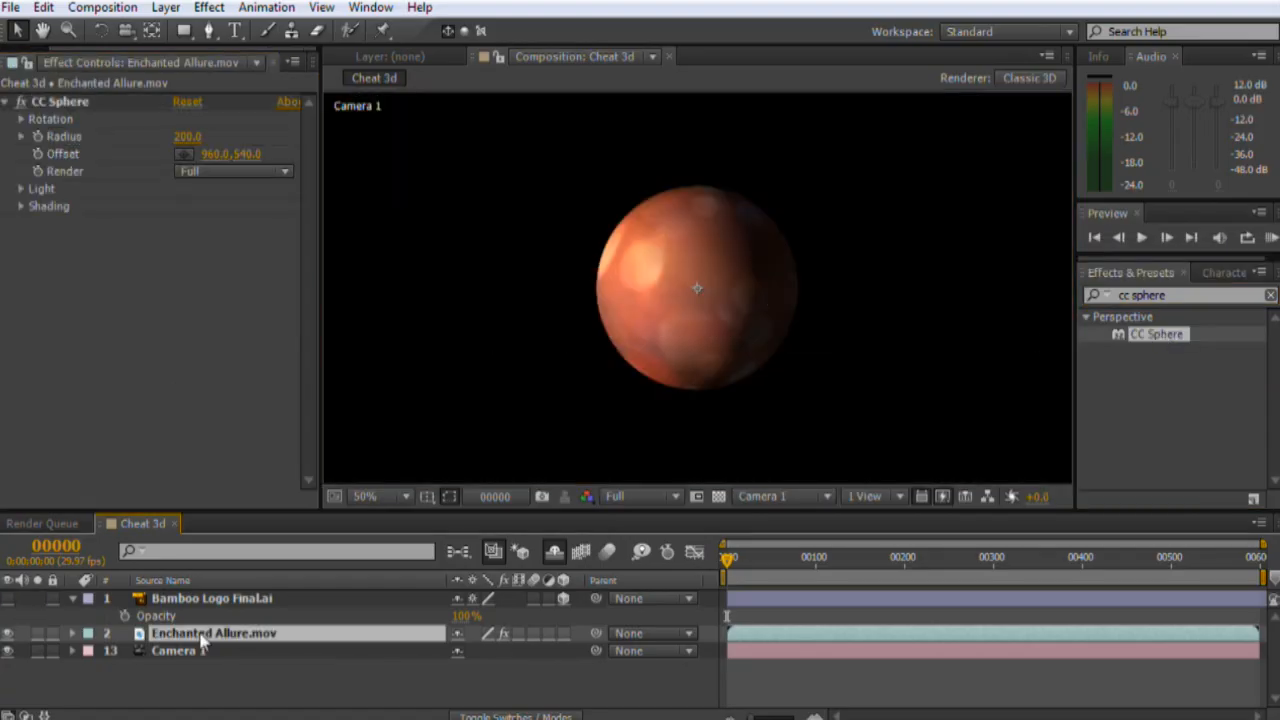
click(212, 171)
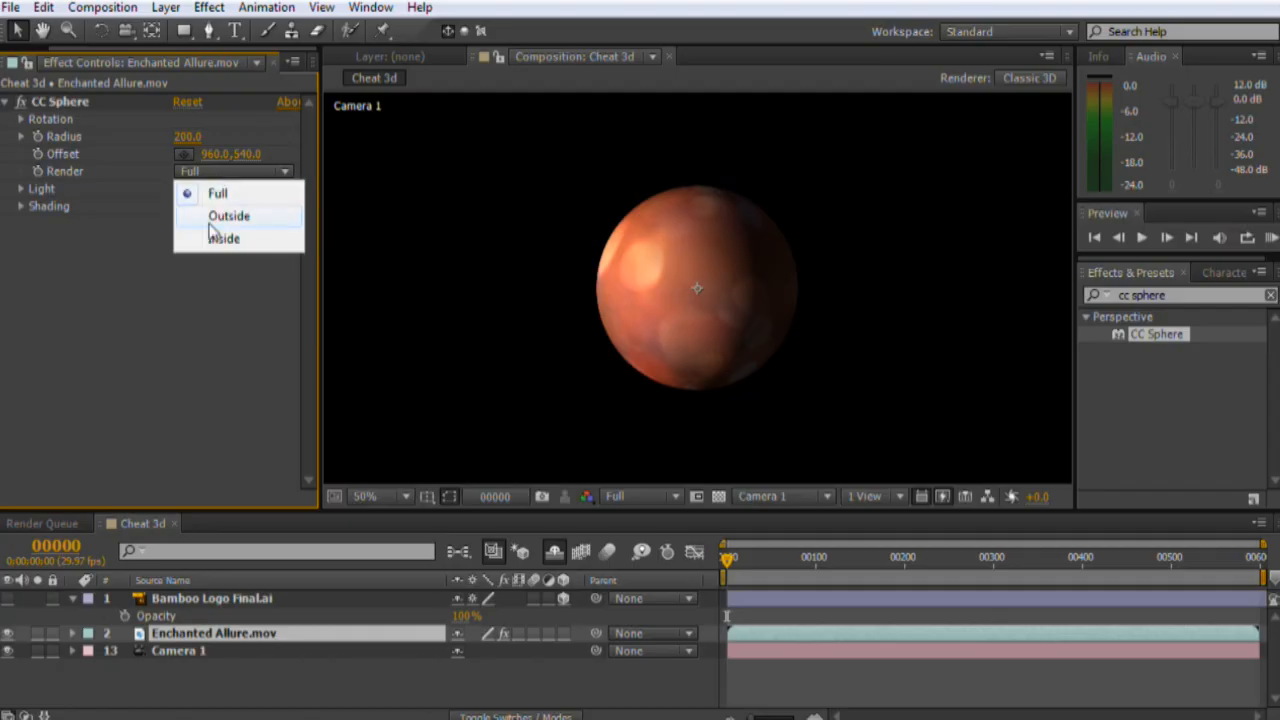
click(214, 242)
drag(187, 137, 1070, 140)
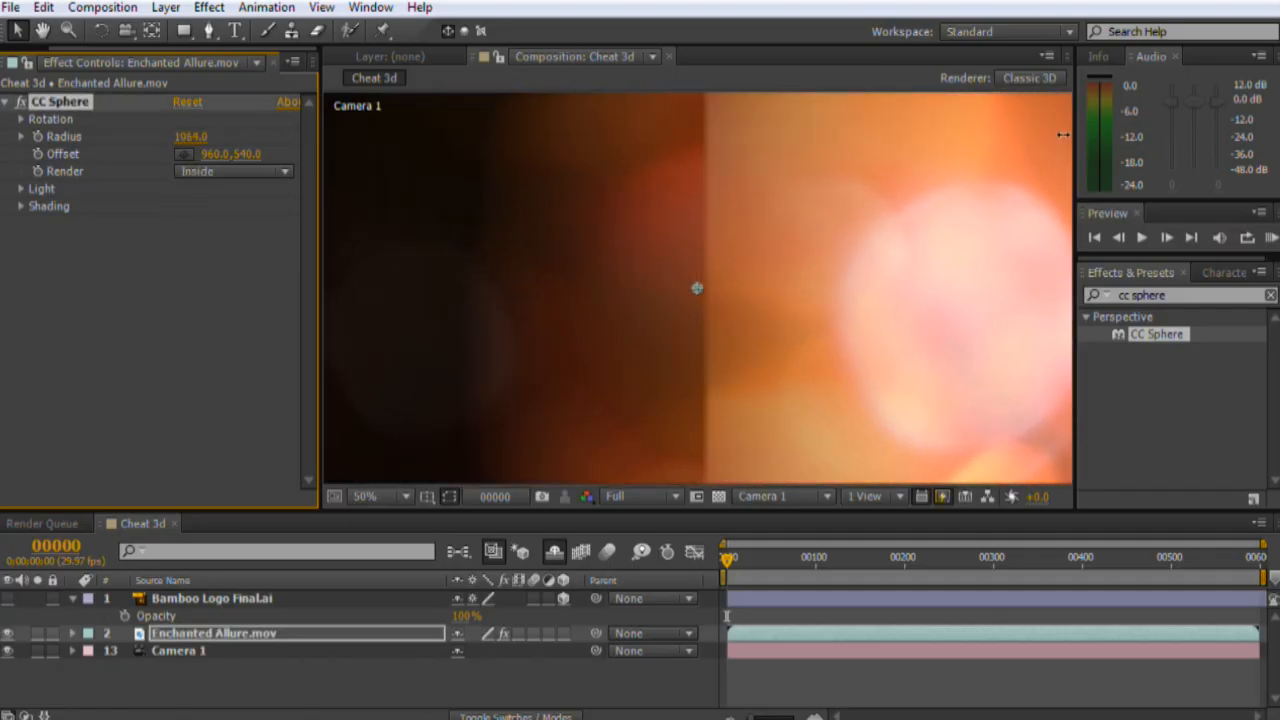
Step: Set the CC Sphere light intensity to 0
click(20, 188)
click(192, 206)
text(0)
key(Return)
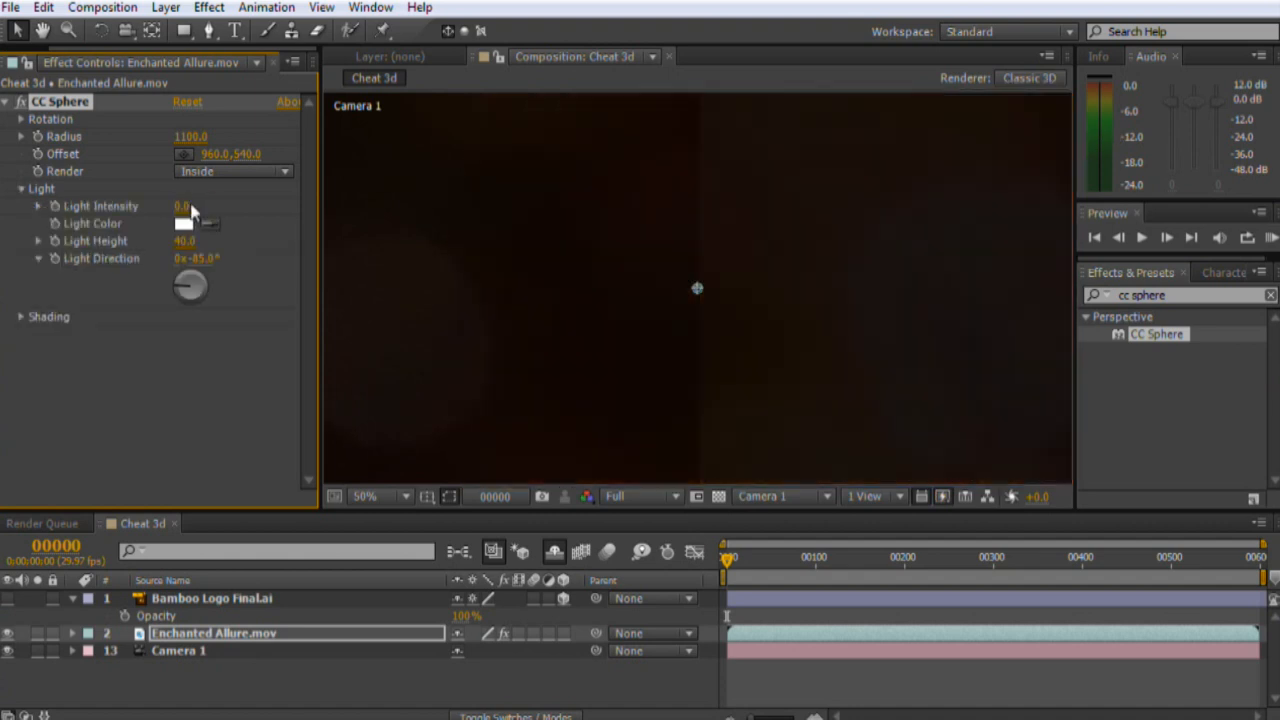
Step: Set the CC Sphere ambient shading to 100, then test a camera orbit against the sphere background and undo it
click(18, 316)
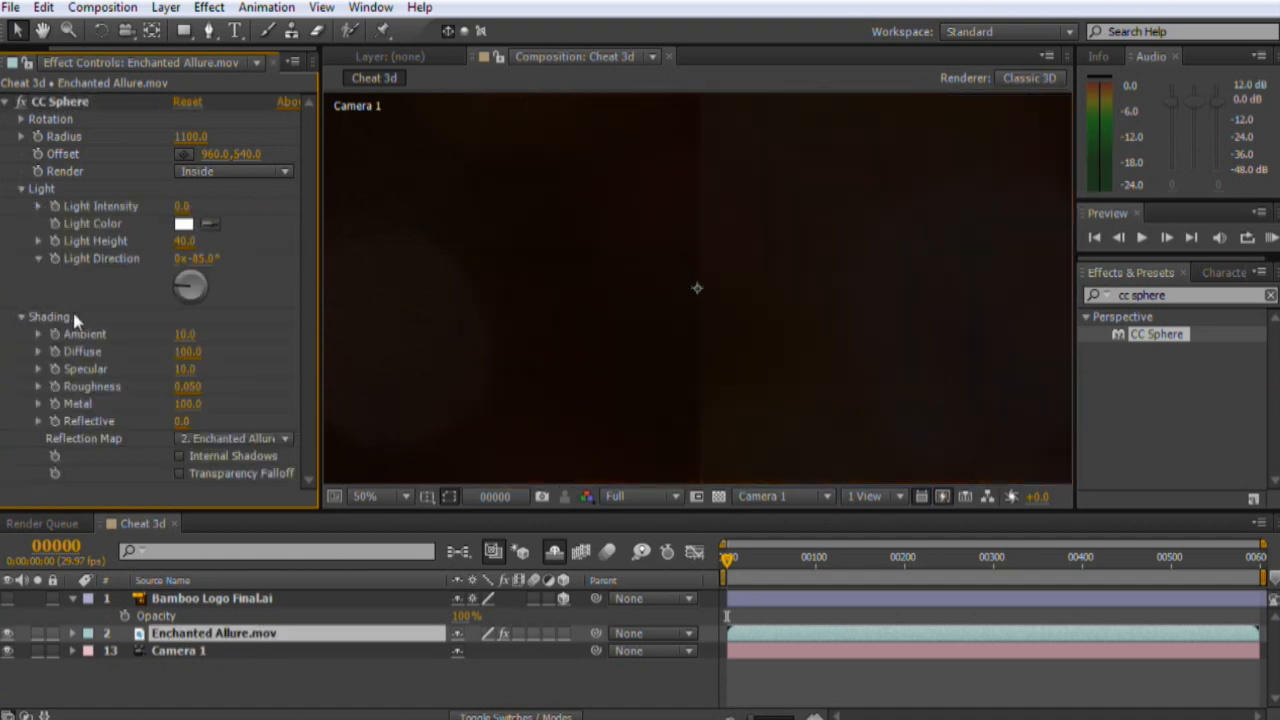
click(186, 334)
text(100)
key(Return)
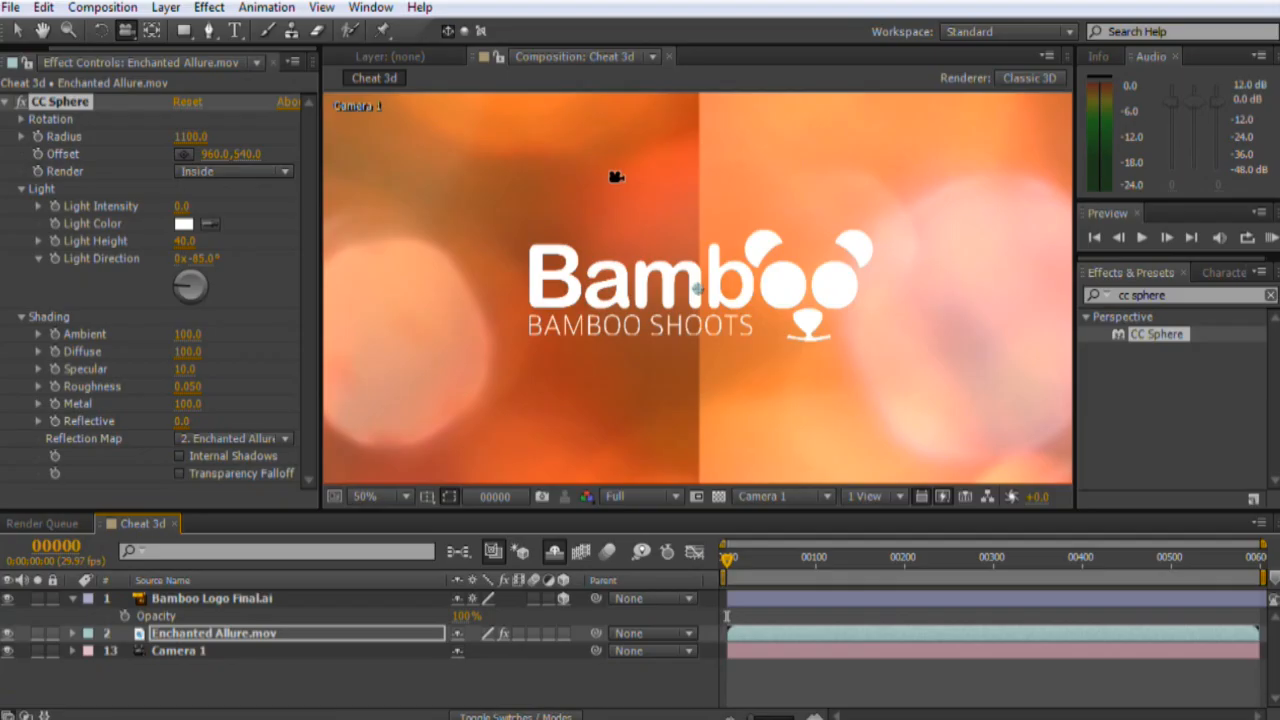
drag(616, 177, 701, 197)
key(ctrl+z)
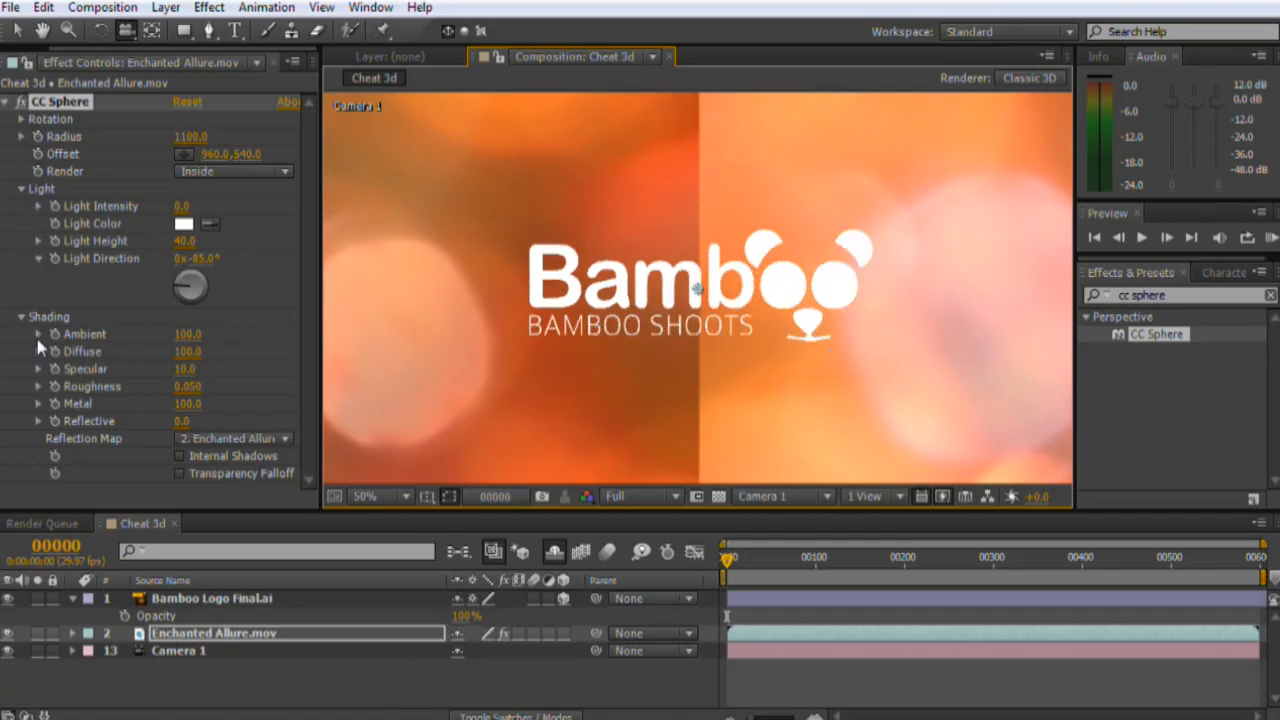
Step: Add the expression lookAt(thisComp.activeCamera.position,position)[0] to the CC Sphere Rotation X of Enchanted Allure.mov
click(20, 189)
click(20, 119)
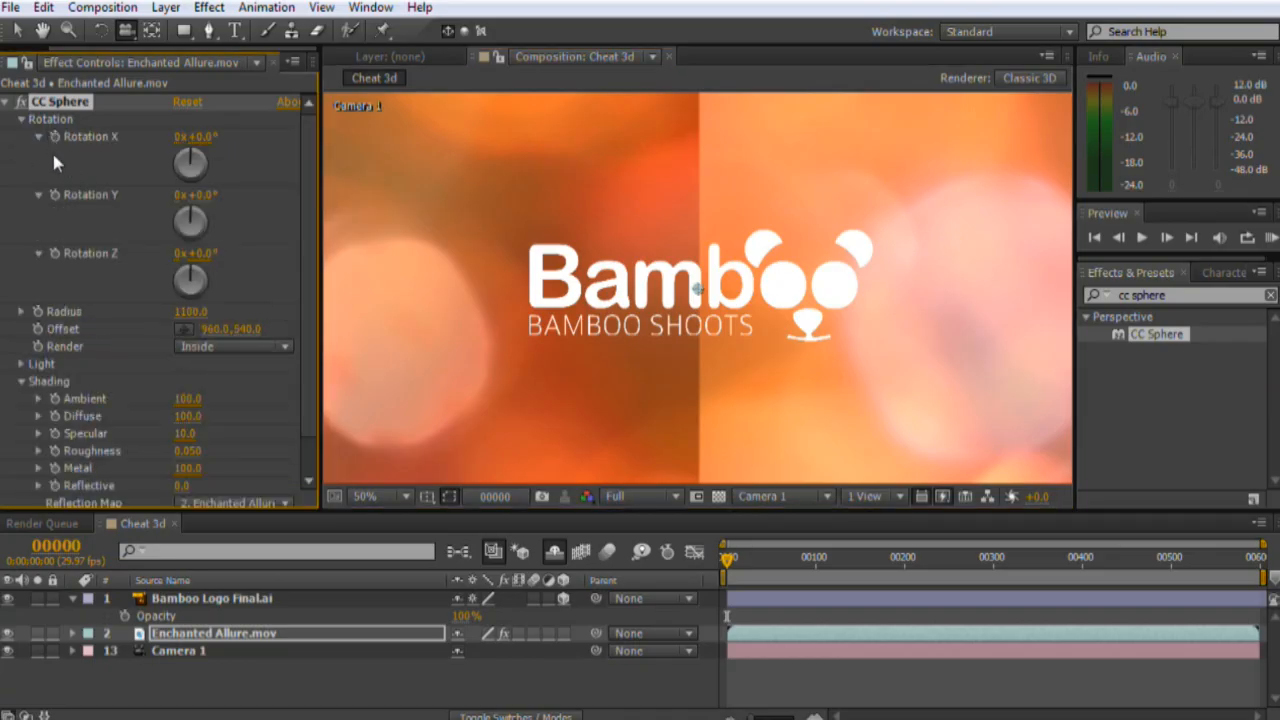
alt+click(54, 137)
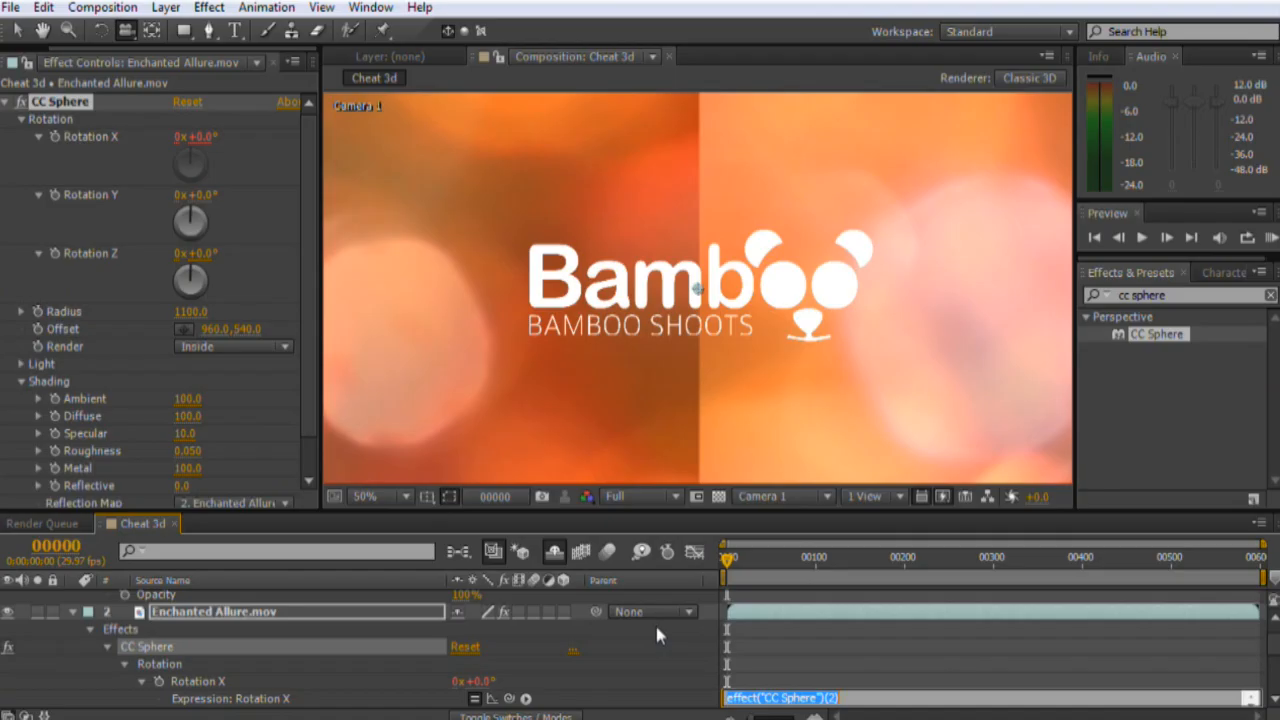
text(lookAt(thisComp.activeCamera.position,position)[0])
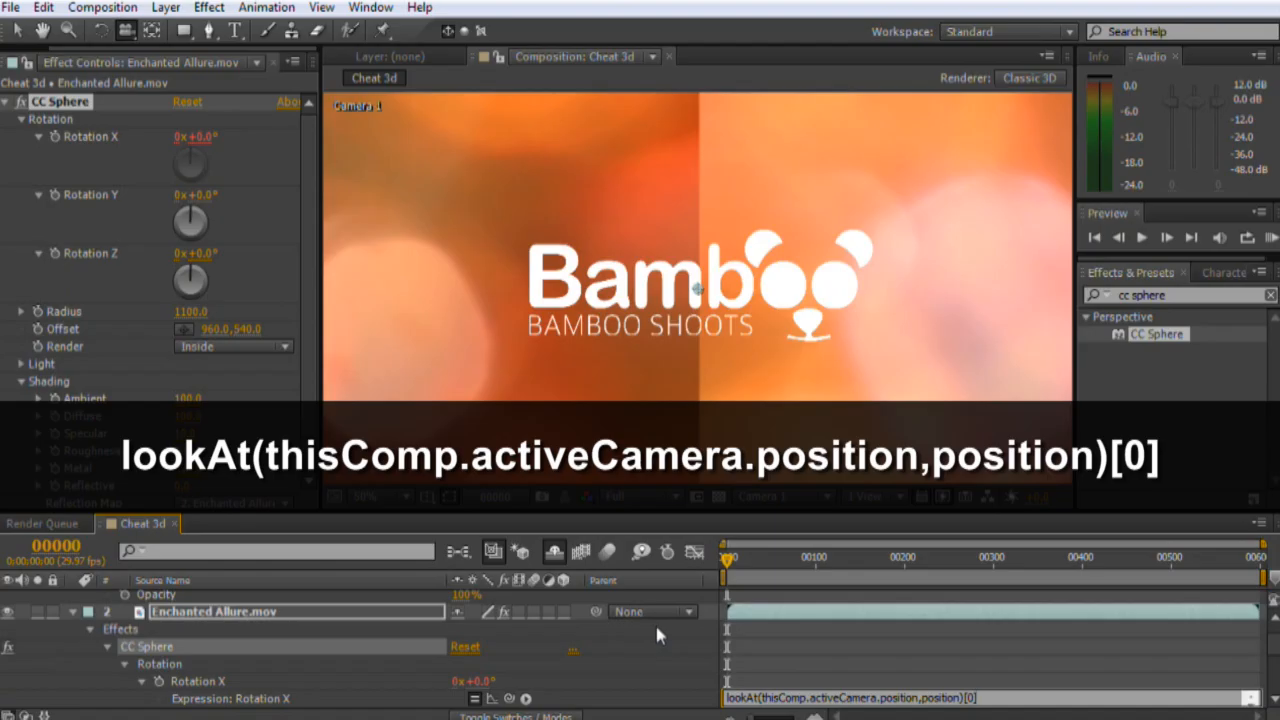
Step: Copy the Rotation X expression to the CC Sphere Rotation Y and change its index to [1]
click(985, 698)
key(ctrl+c)
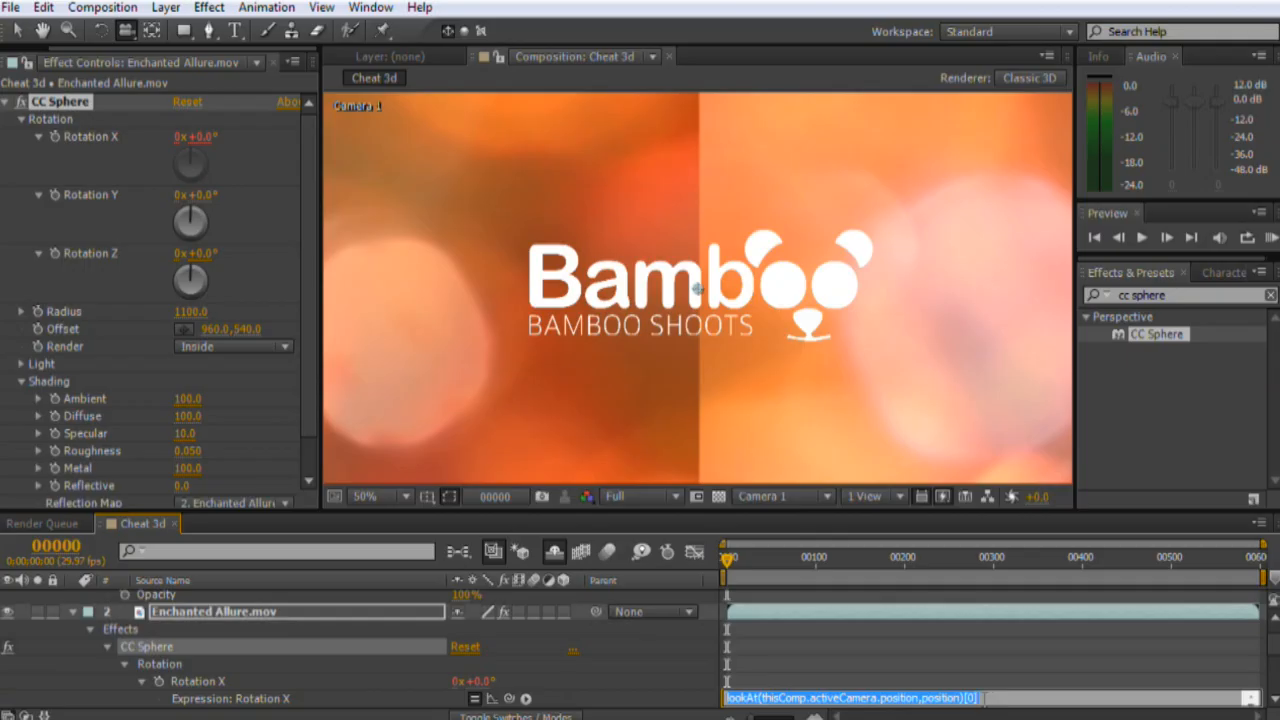
alt+click(54, 195)
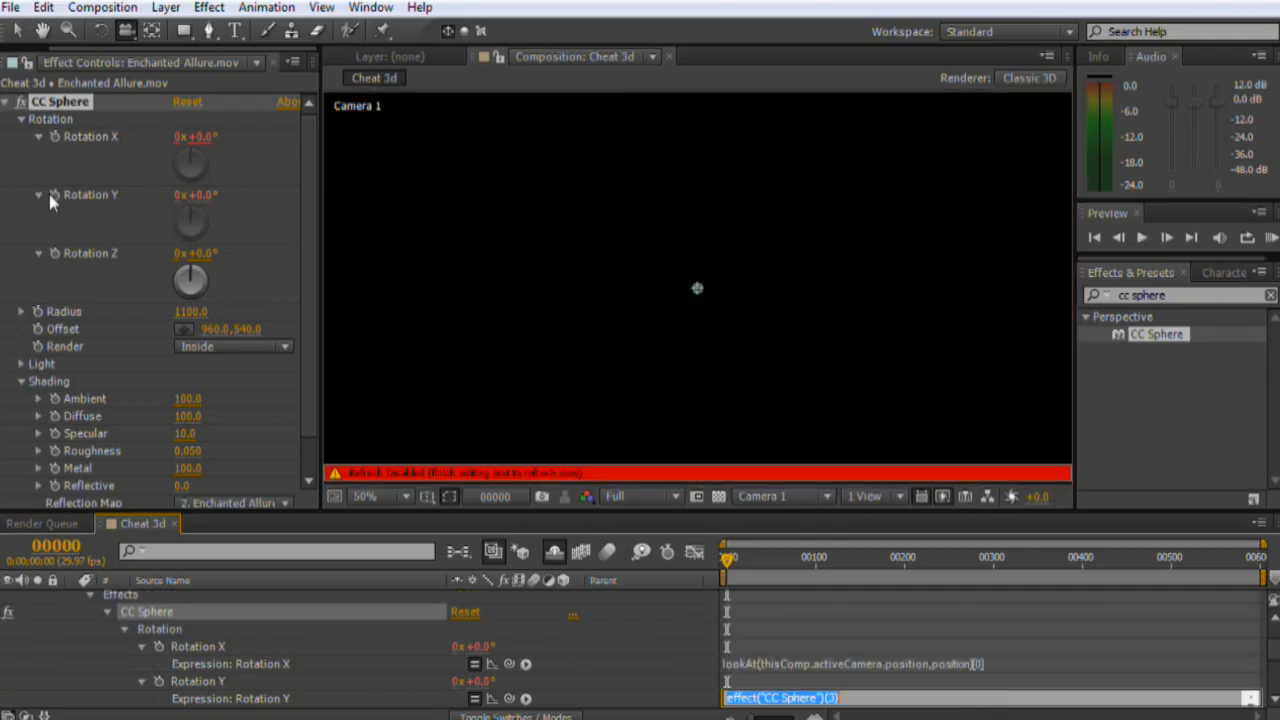
key(ctrl+v)
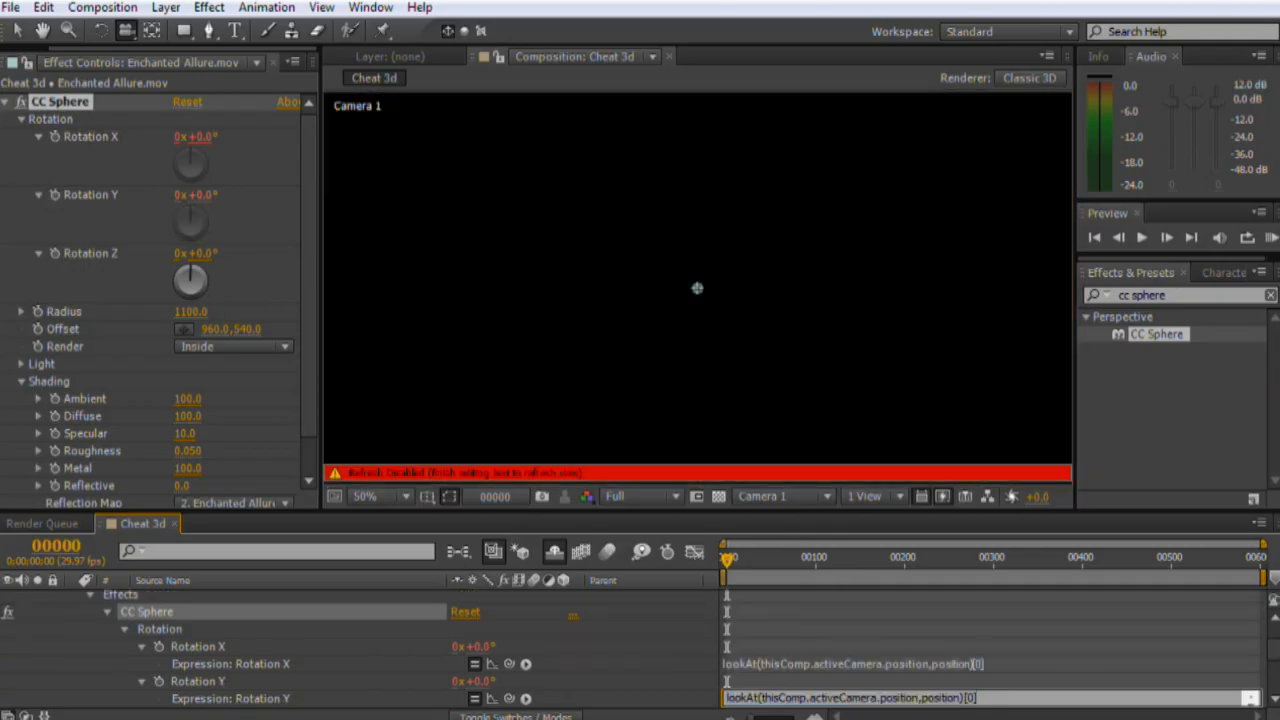
key(BackSpace)
key(BackSpace)
text(1])
Step: Apply the same lookAt expression with index [2] to Rotation Z and orbit the camera to test the sphere background
alt+click(50, 254)
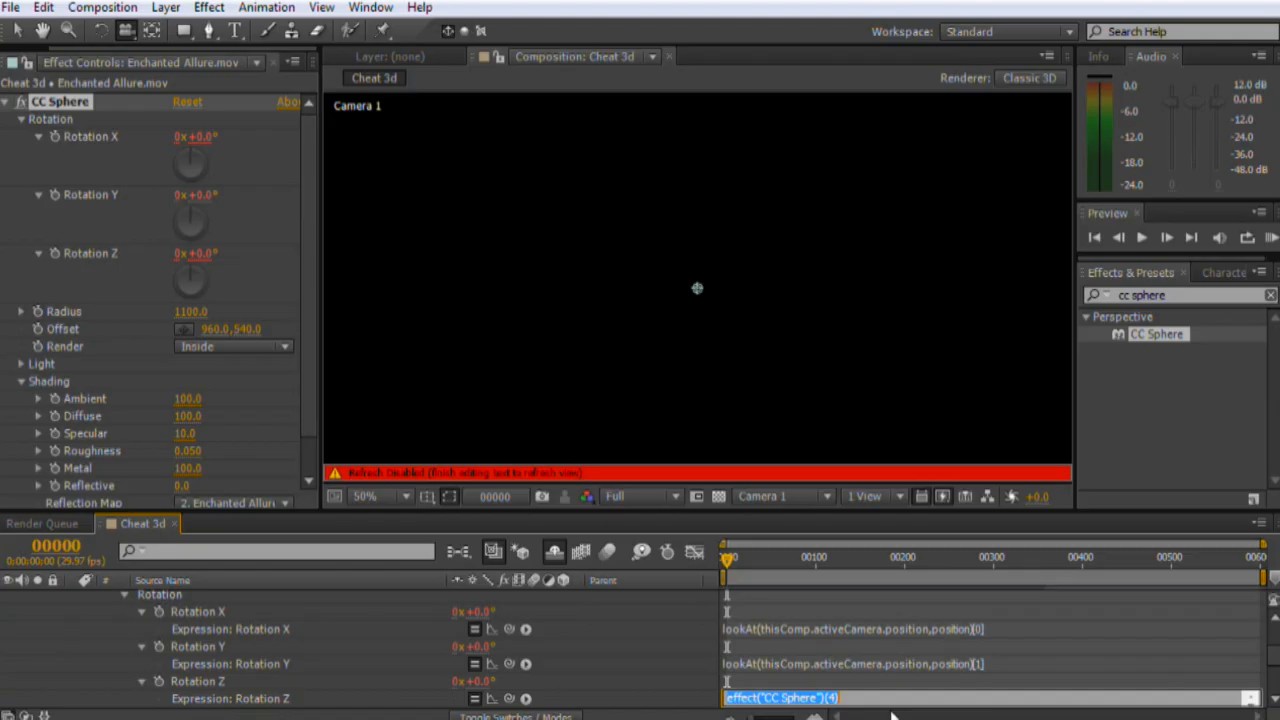
key(ctrl+v)
key(BackSpace)
key(BackSpace)
text(2])
click(697, 288)
drag(701, 216, 631, 138)
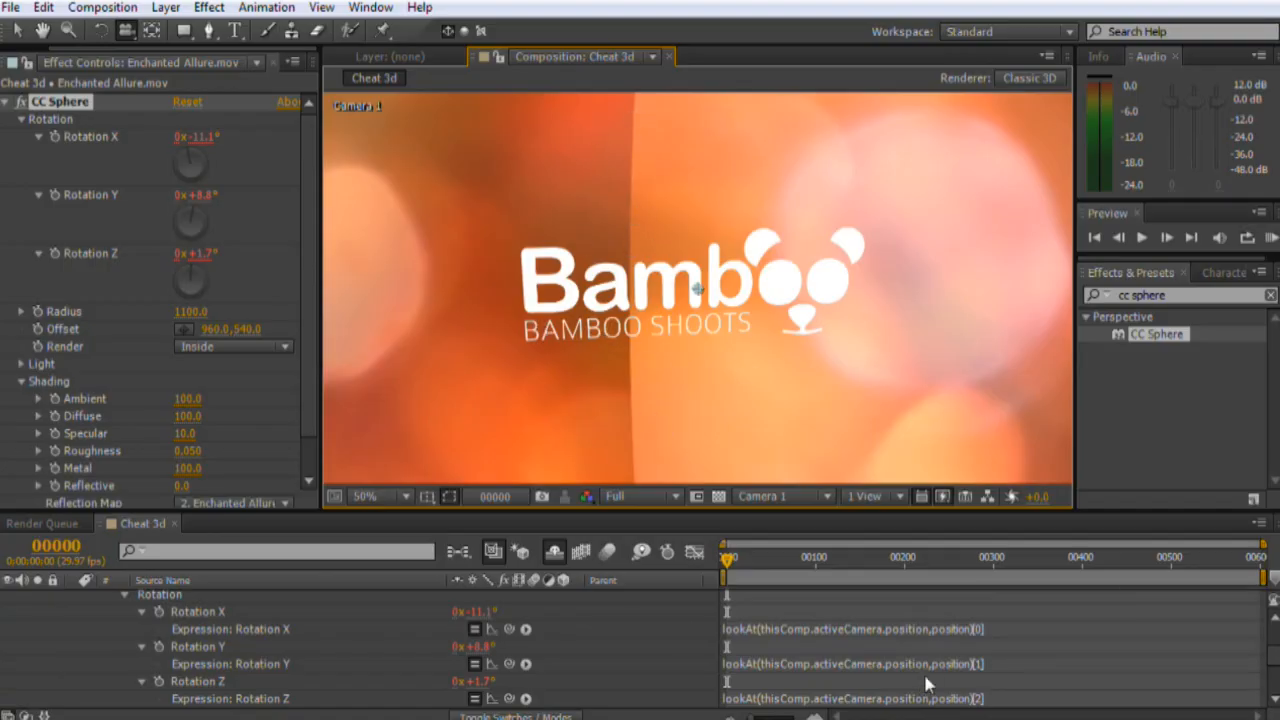
Step: Append +180 to the Rotation Y expression and collapse the properties of the Enchanted Allure.mov layer
click(1035, 667)
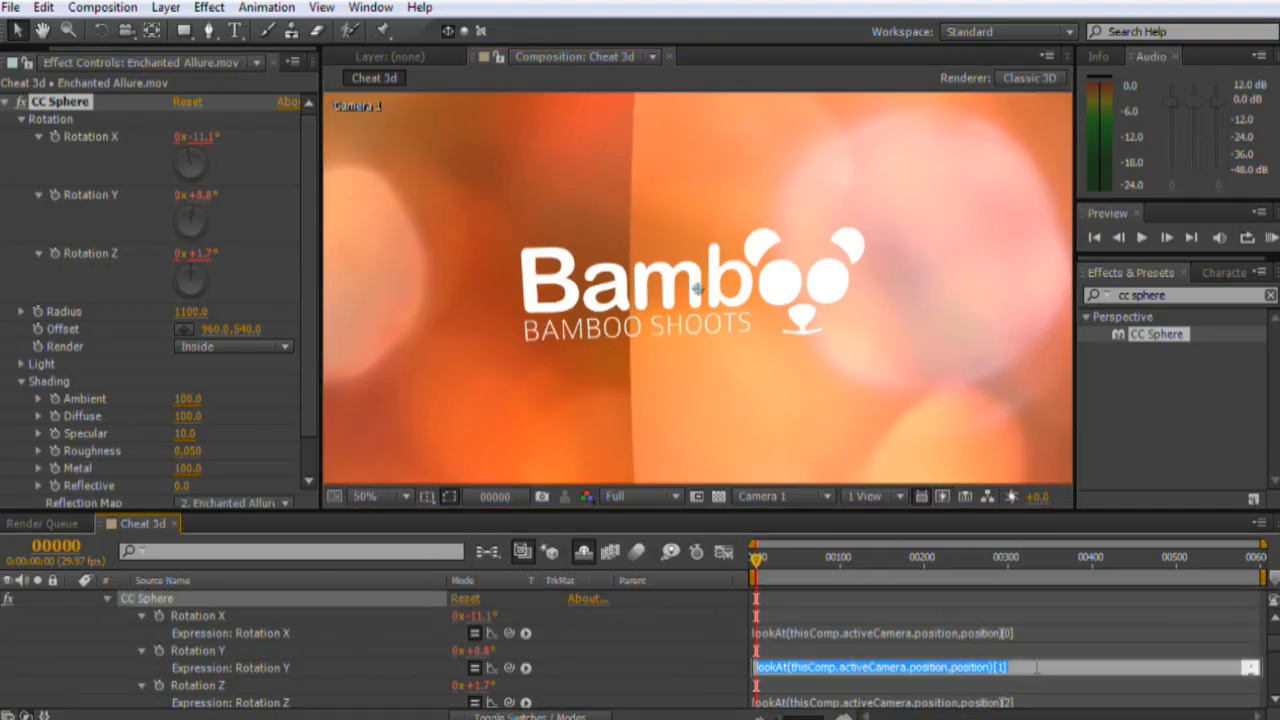
click(1035, 667)
text(+ 180)
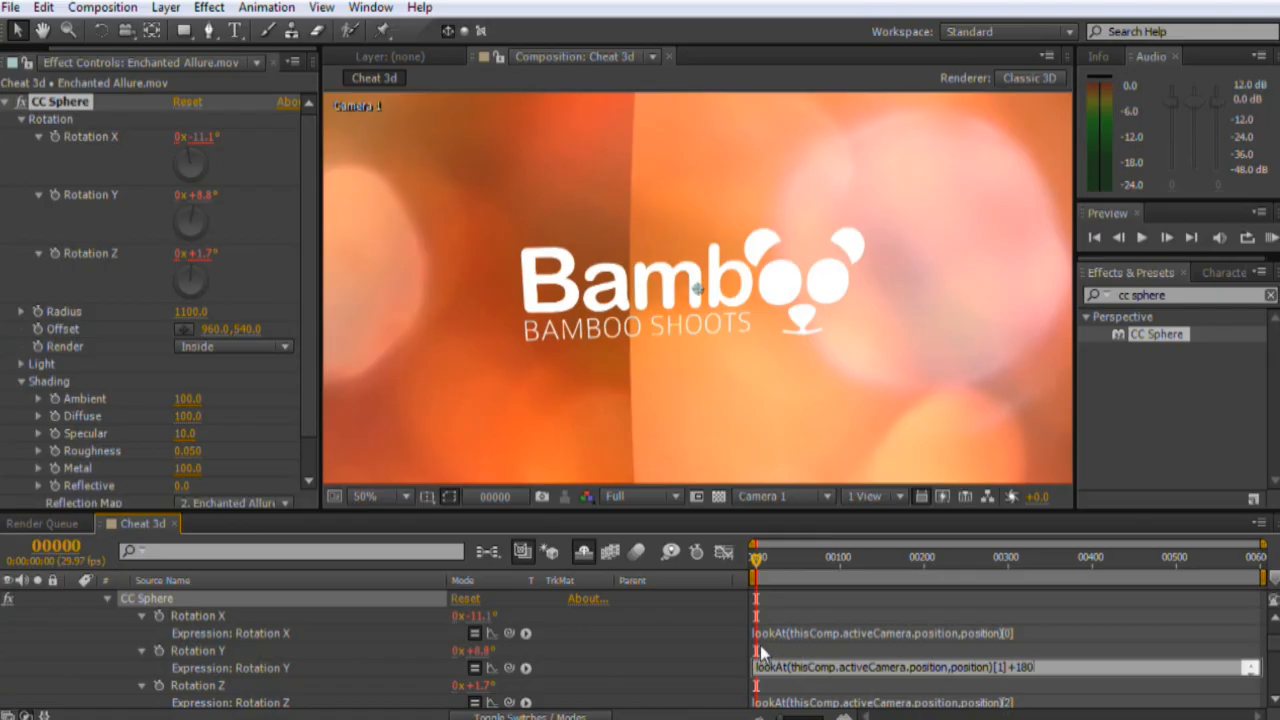
click(984, 644)
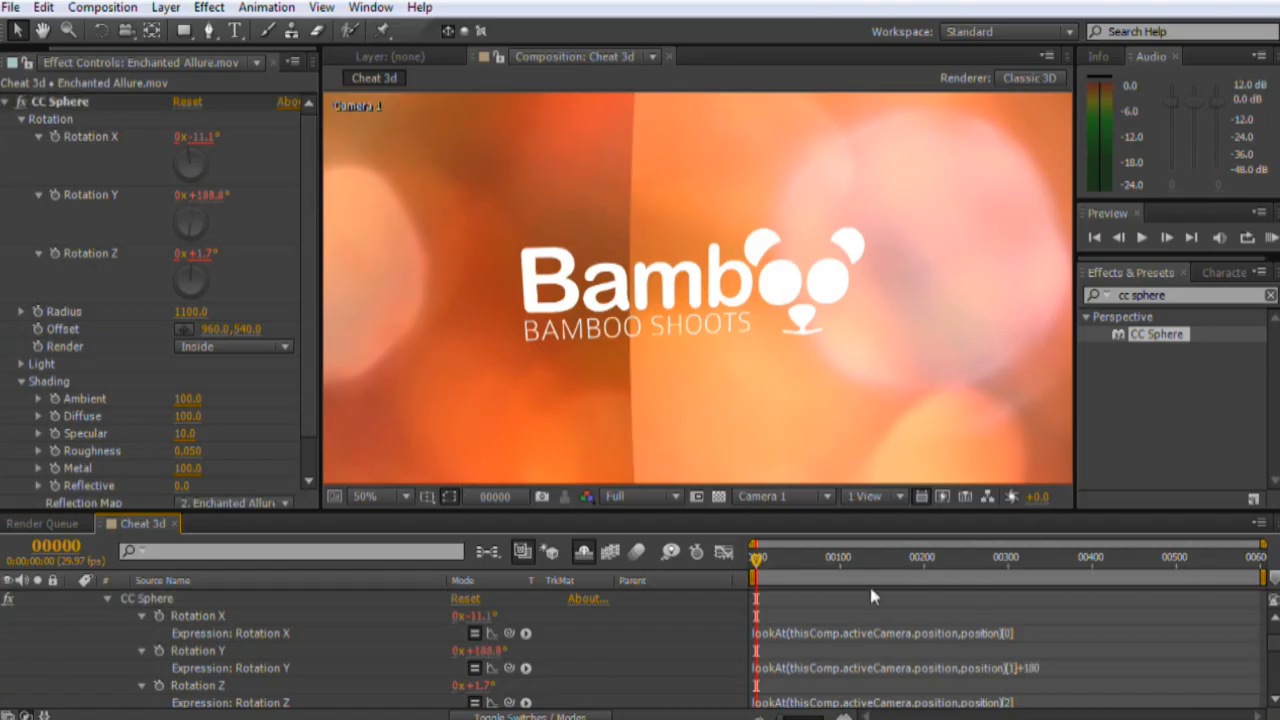
scroll(63, 627, up, 2)
click(68, 632)
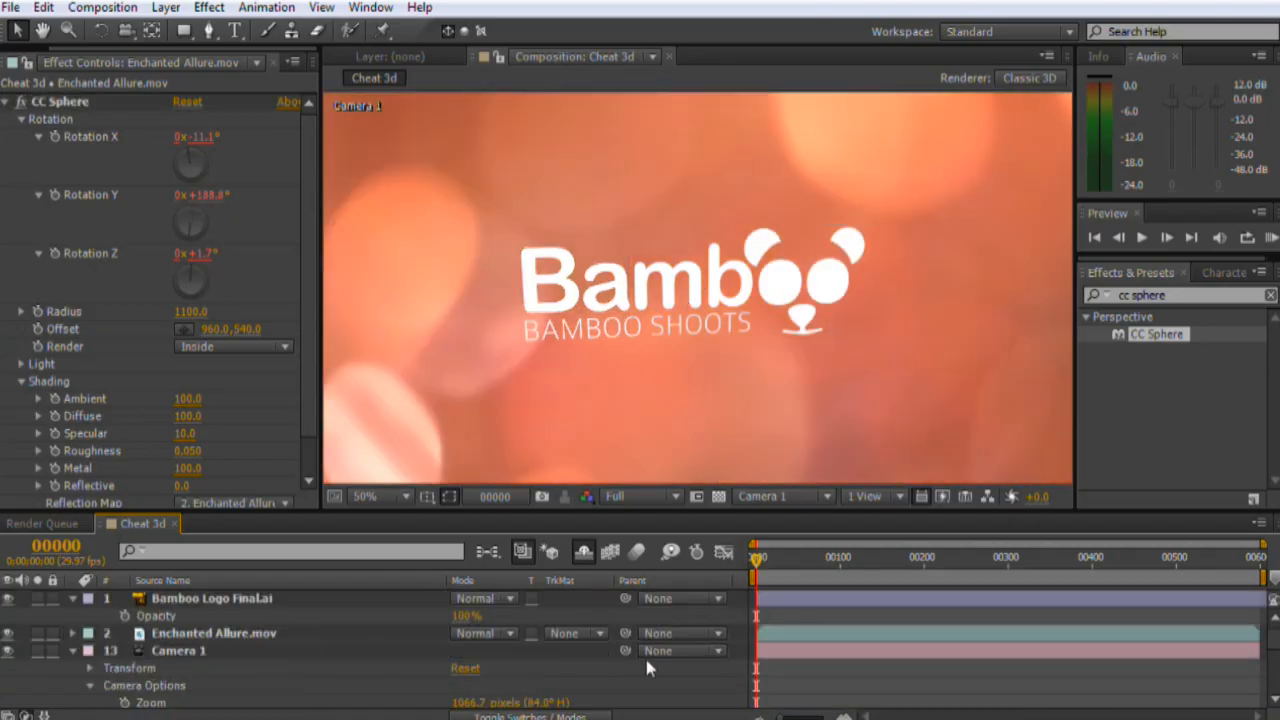
Step: Set the track matte of Enchanted Allure.mov to Alpha so it uses the logo layer above
click(568, 716)
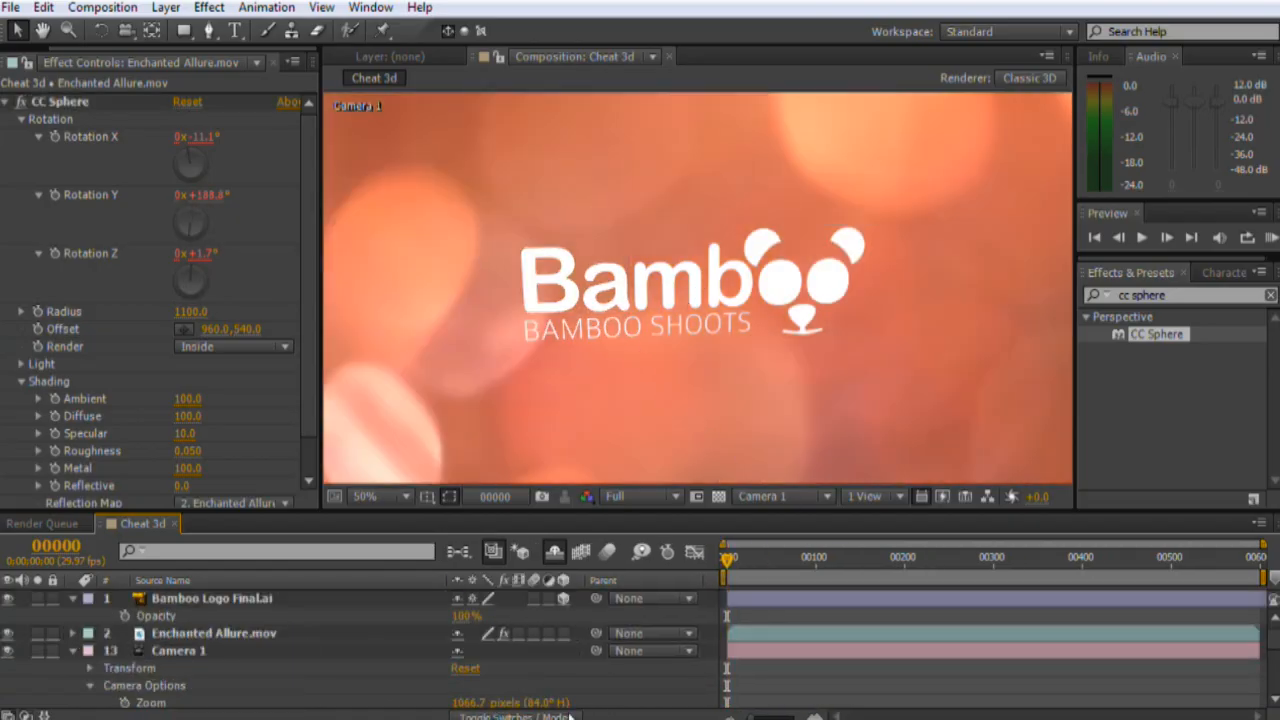
click(569, 716)
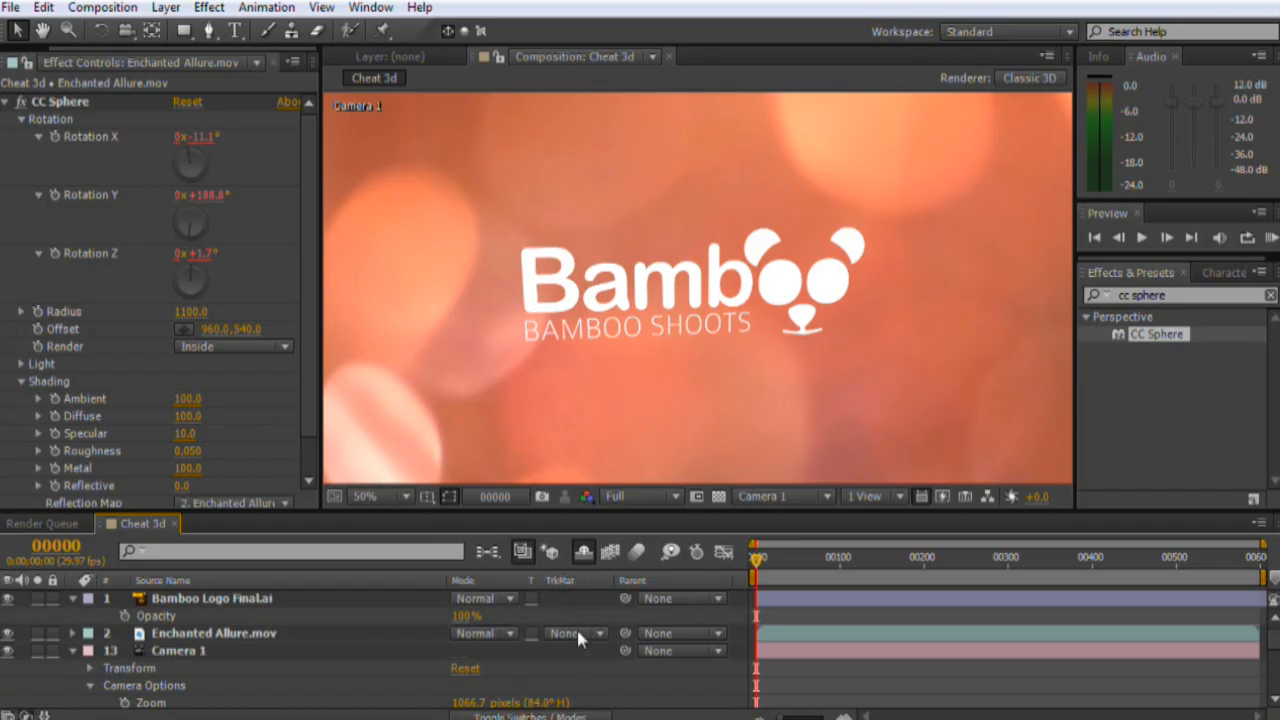
click(575, 632)
click(588, 685)
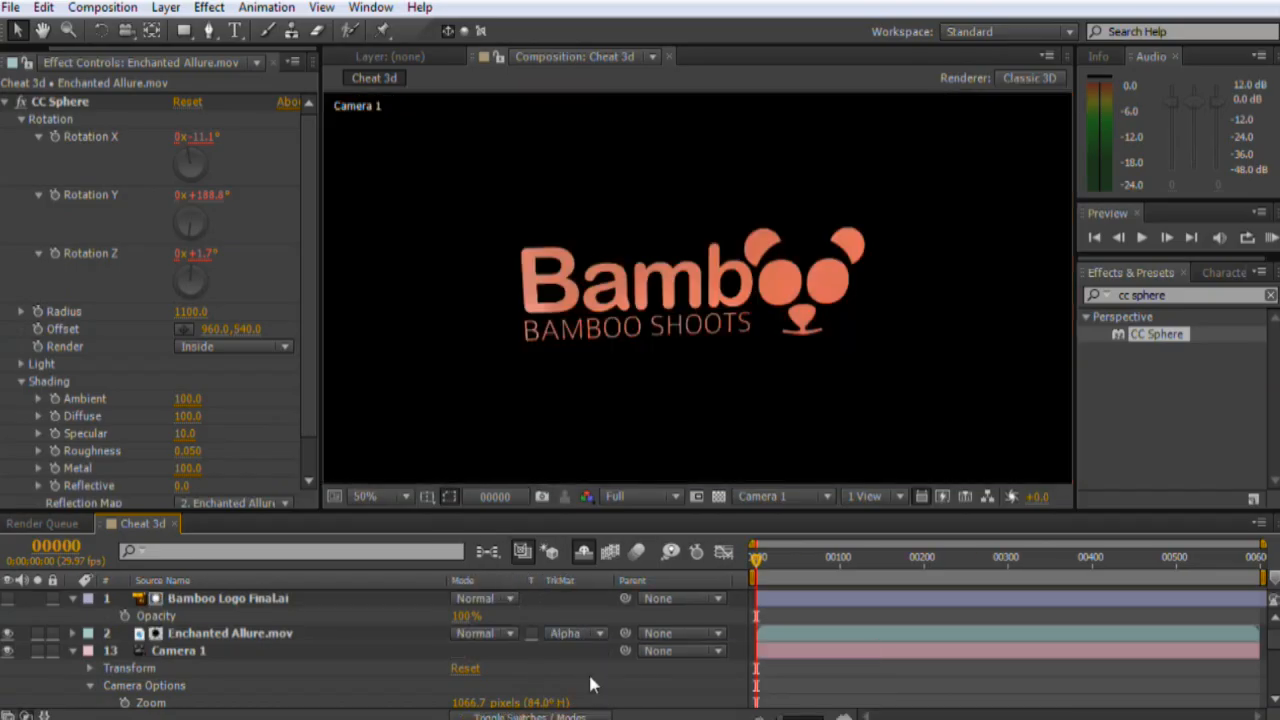
Step: Orbit Camera 1 to view the matted logo from an angle
click(654, 332)
key(c)
key(c)
key(c)
drag(706, 388, 810, 290)
key(c)
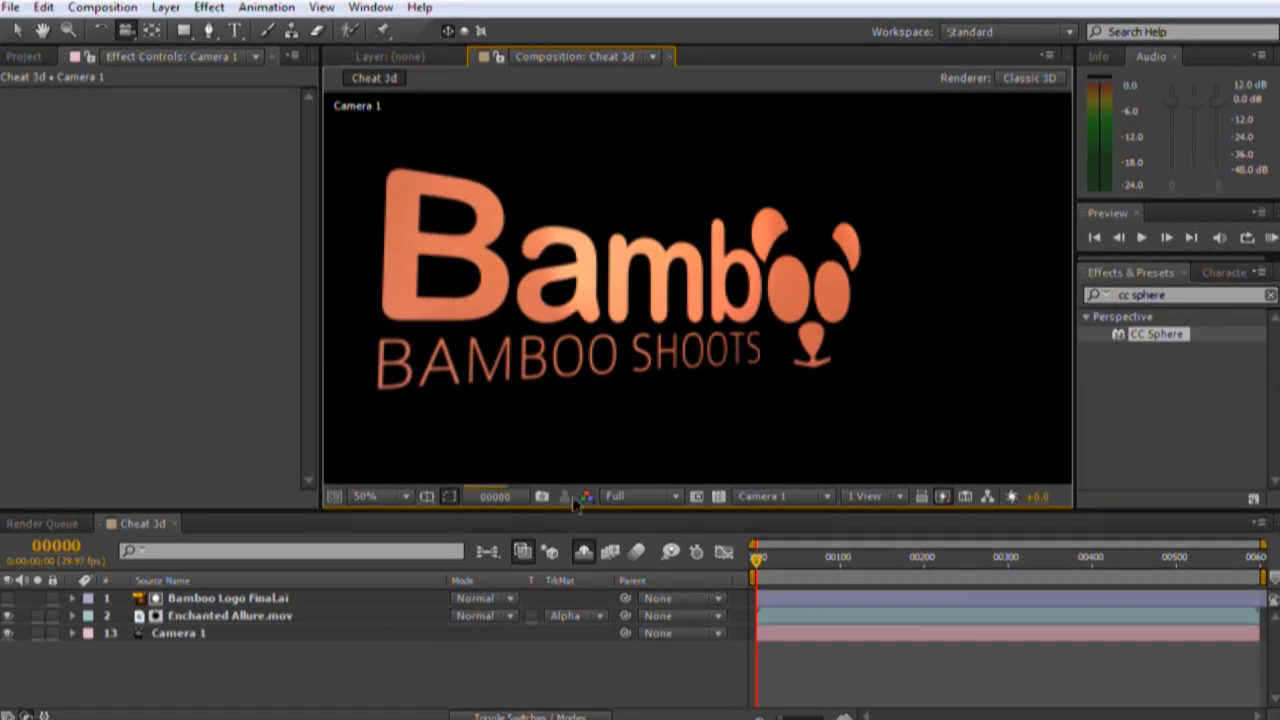
Step: Reveal the shy layers, make all the Bamboo Logo Final.ai copies between layers 2 and 13 visible, and orbit the camera around the logo
click(584, 551)
click(205, 650)
scroll(205, 651, down, 3)
shift+click(200, 686)
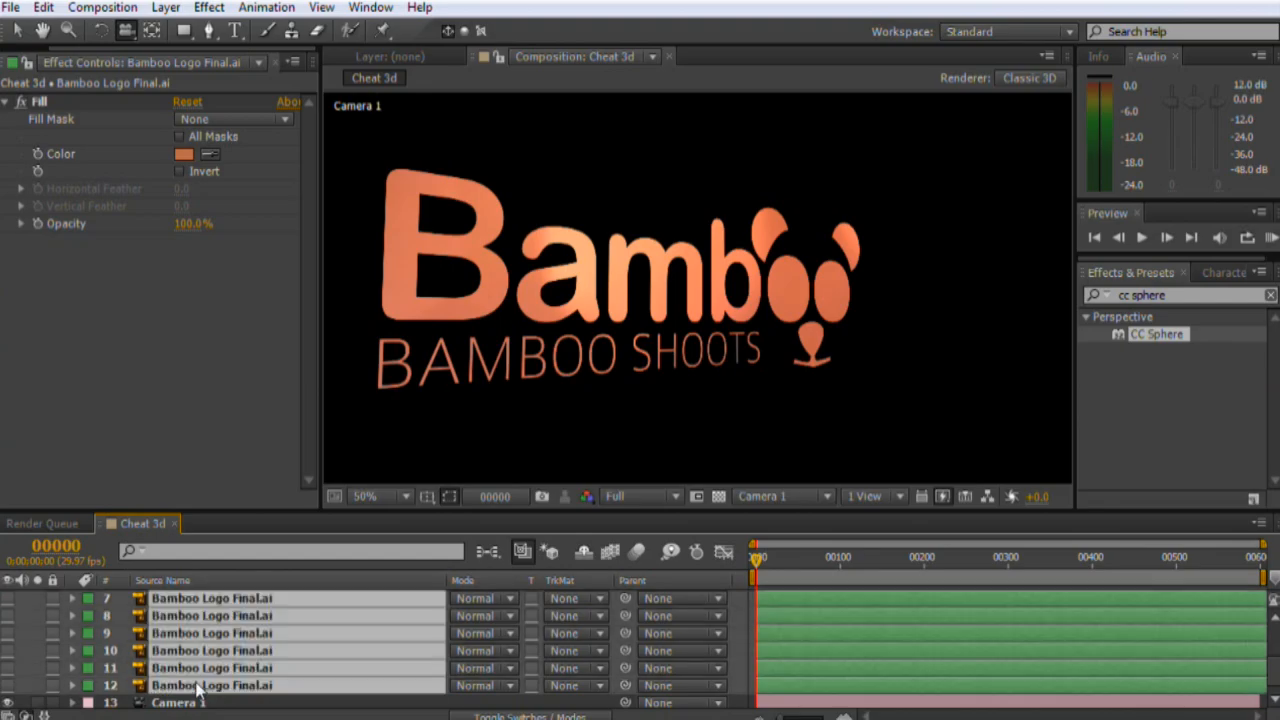
click(8, 684)
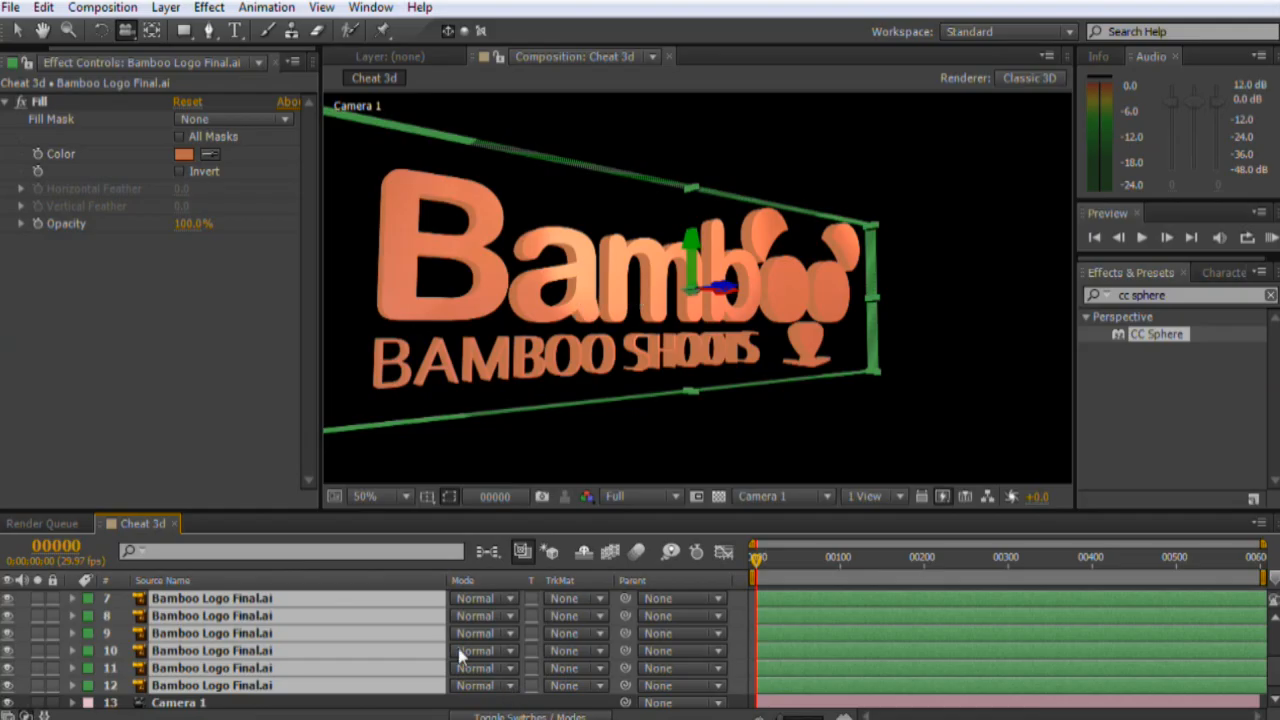
click(476, 346)
drag(476, 346, 652, 412)
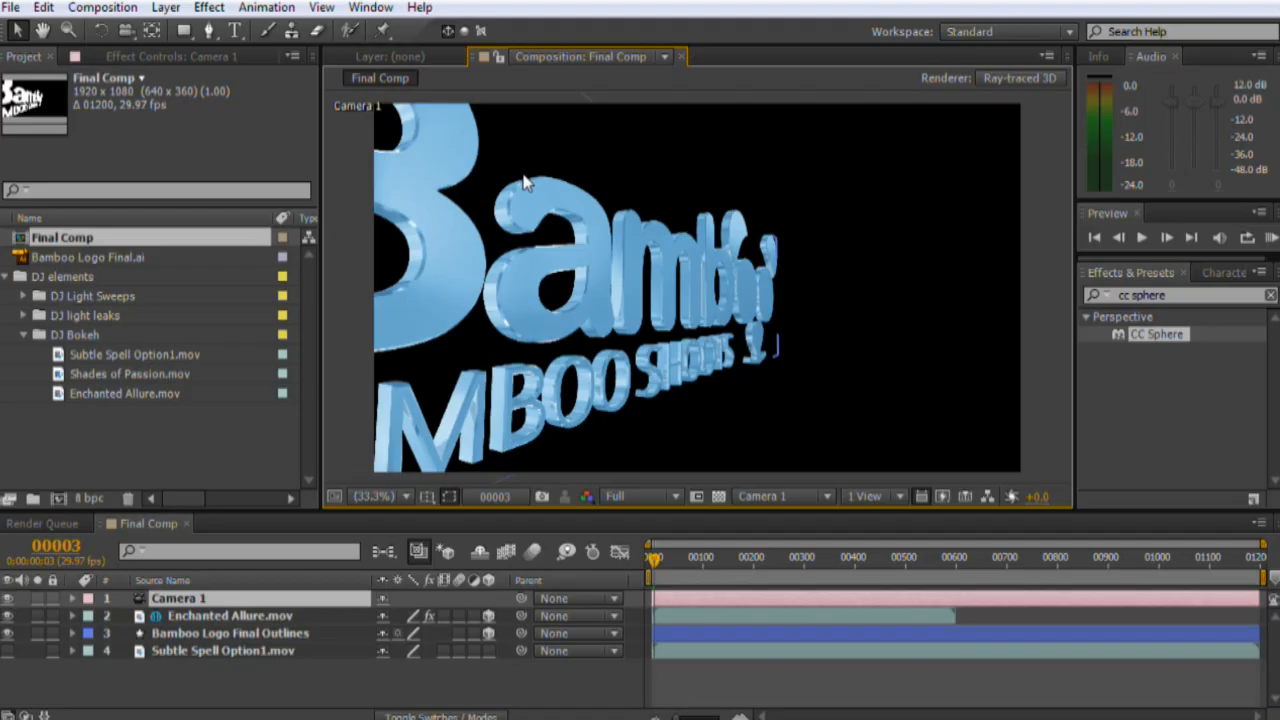
Step: Enable depth of field for Camera 1 in Final Comp
scroll(523, 184, up, 5)
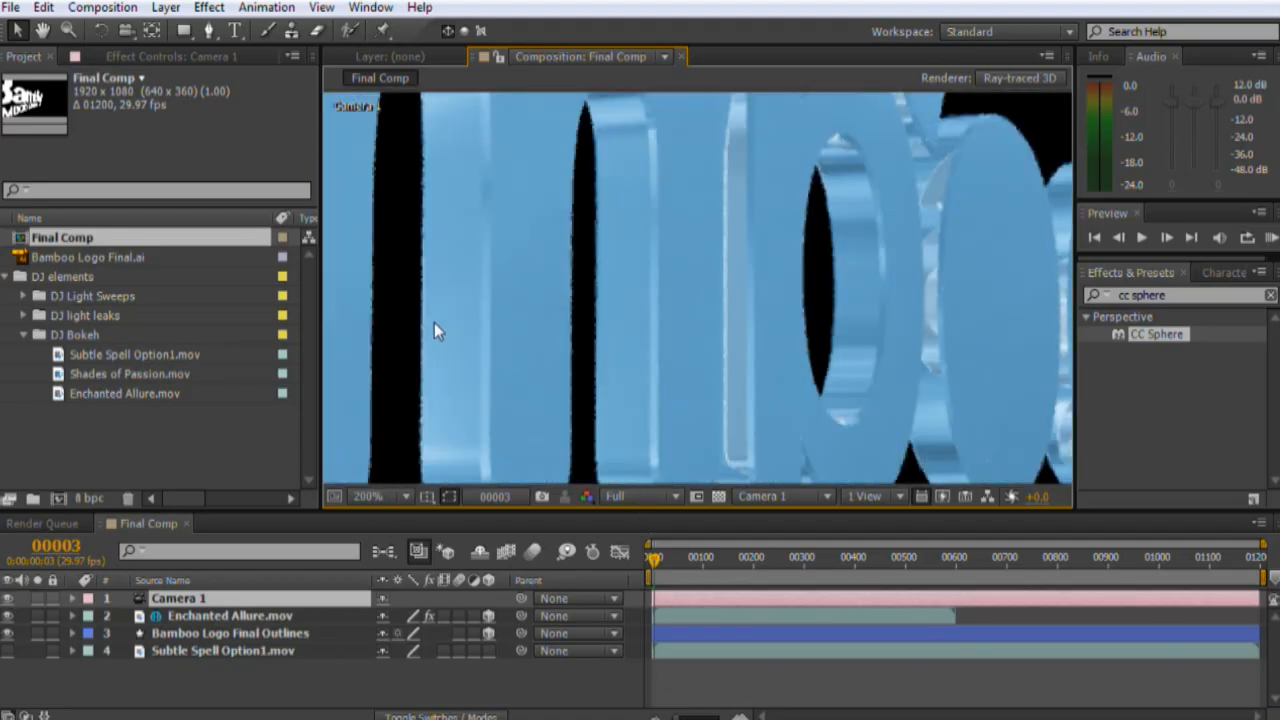
scroll(434, 322, down, 1)
drag(434, 322, 738, 403)
key(ctrl+shift+y)
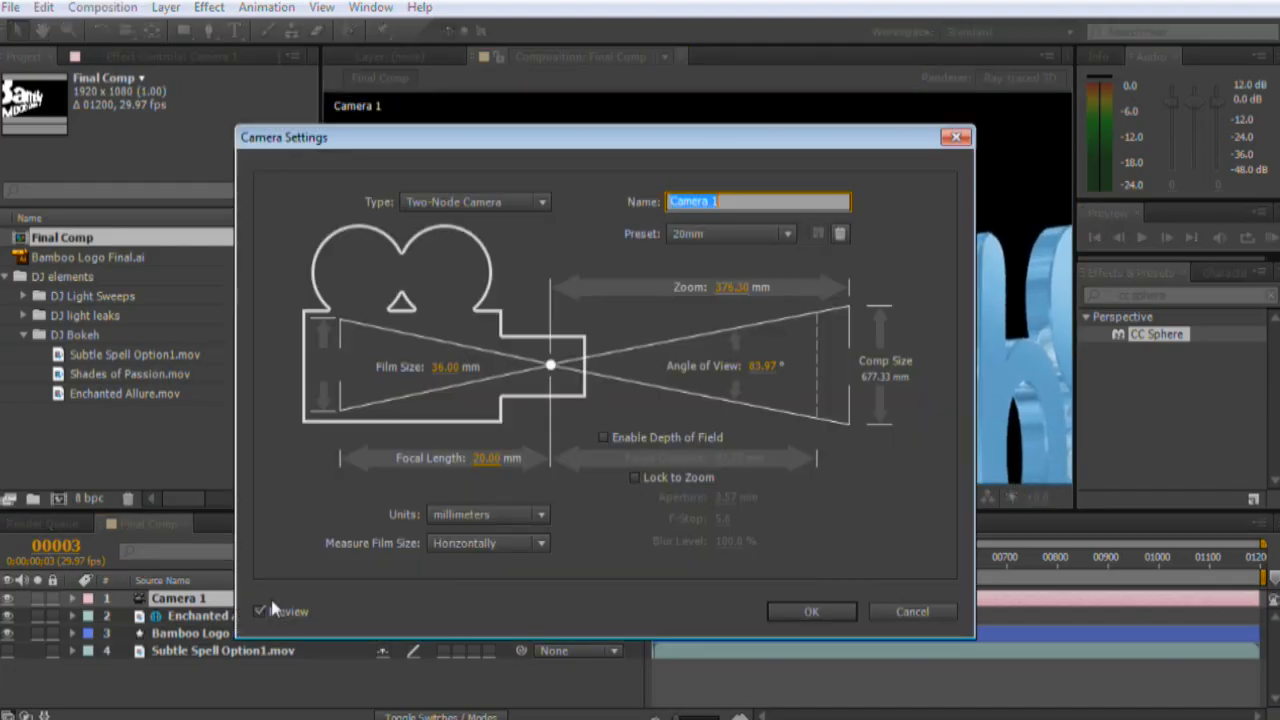
click(650, 438)
click(811, 611)
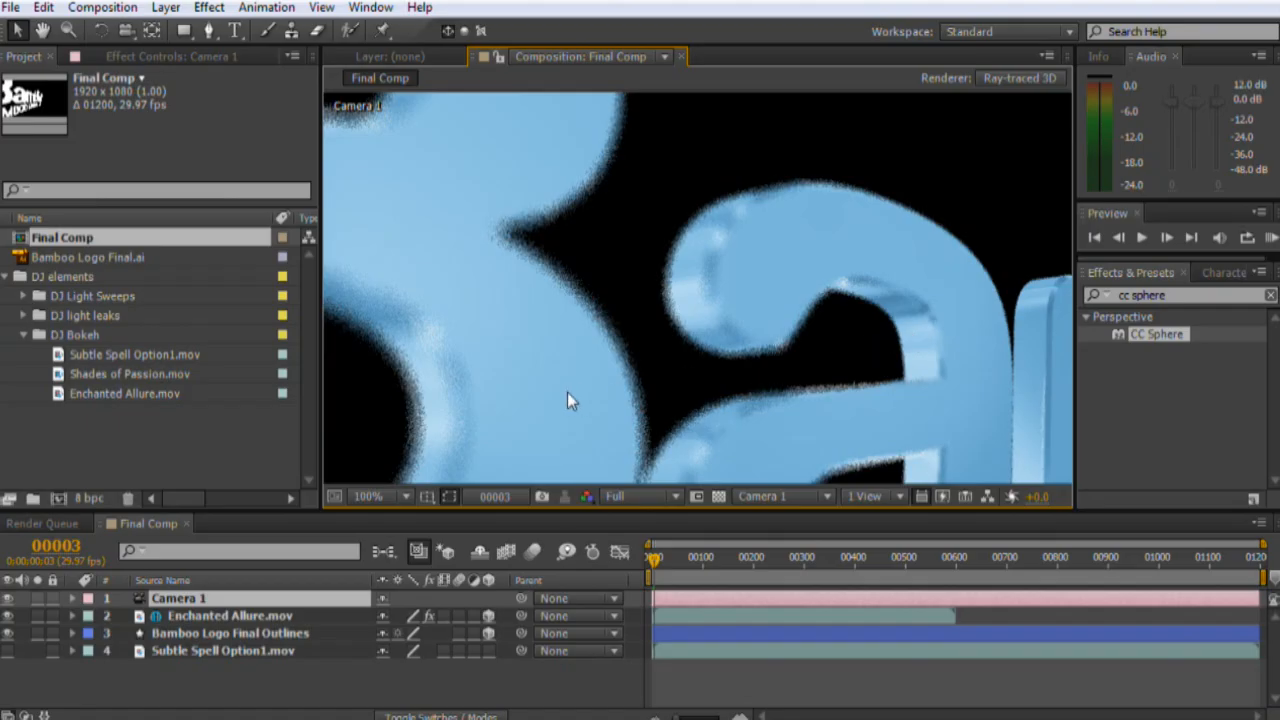
Step: Set the Final Comp Ray-tracing Quality to 6 in the Ray-traced 3D renderer options
click(102, 7)
click(98, 58)
click(432, 231)
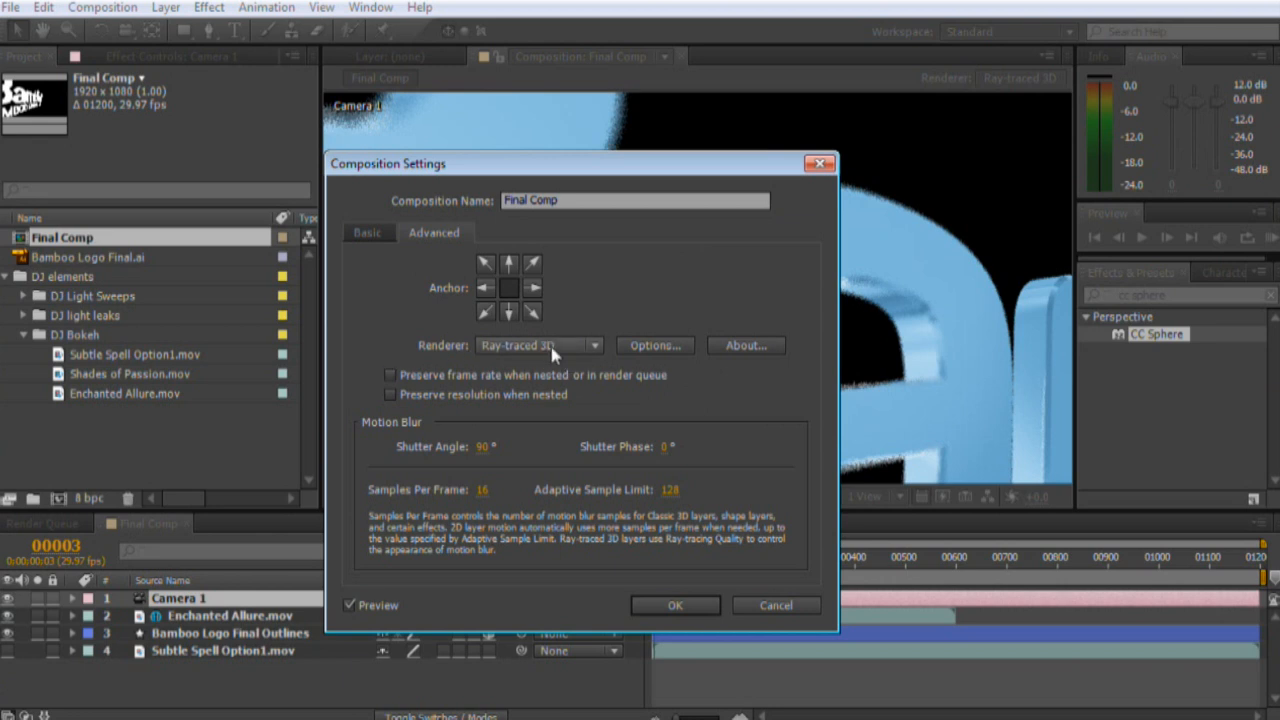
click(650, 346)
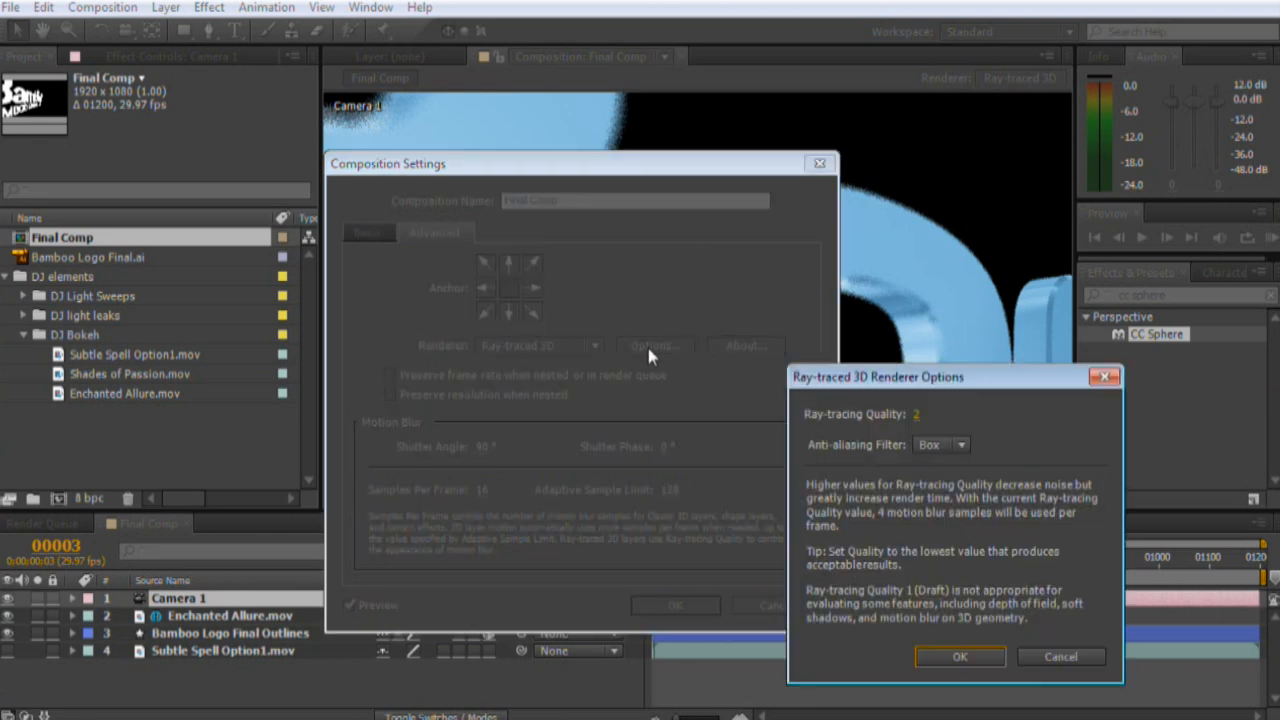
click(913, 414)
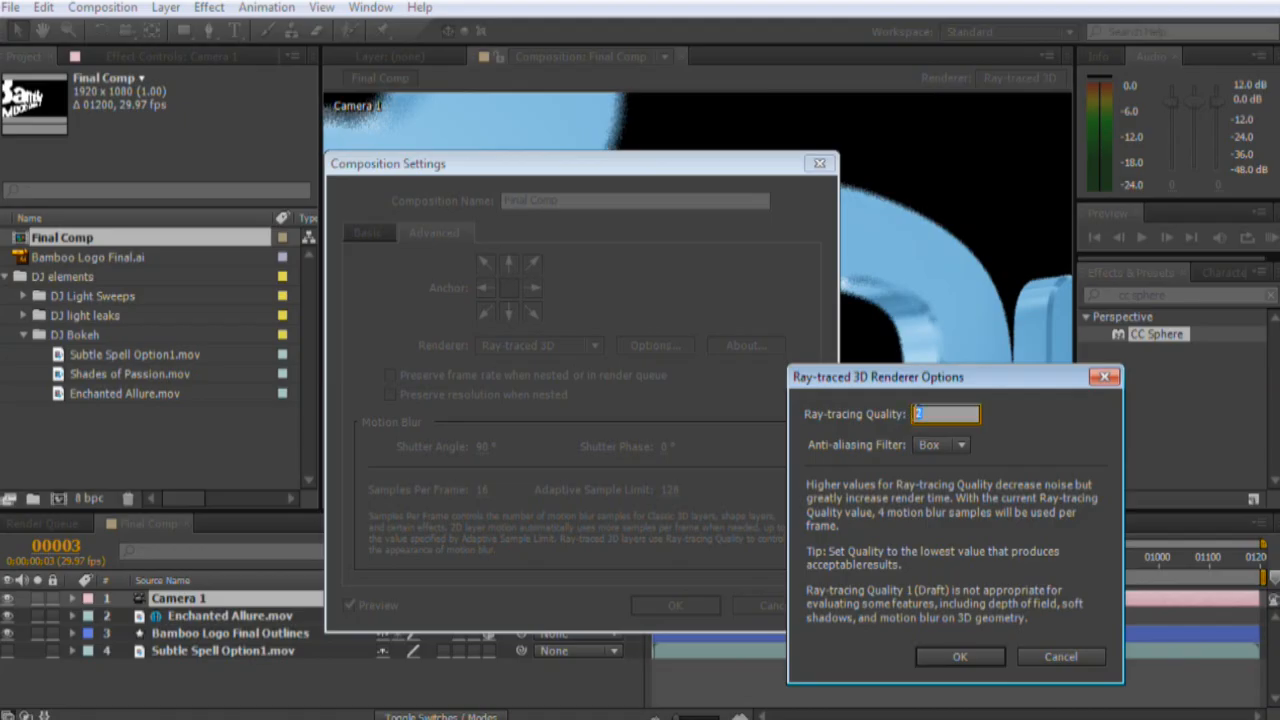
text(6)
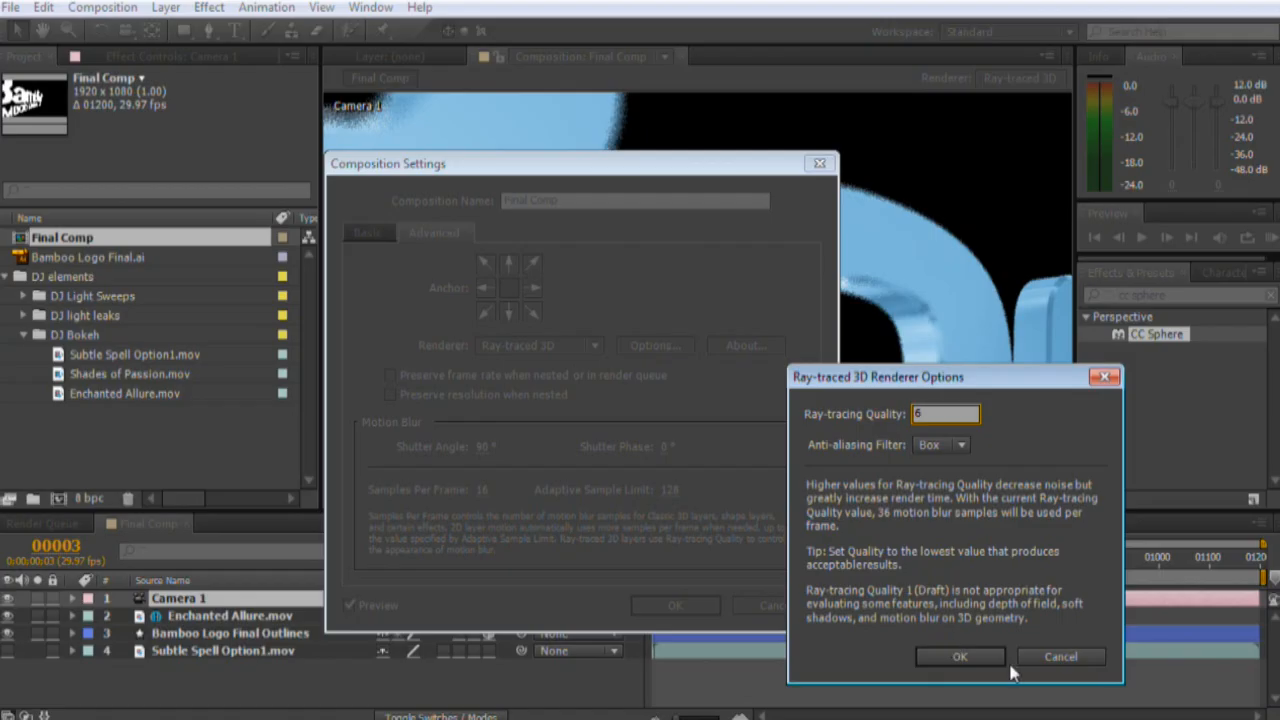
click(962, 658)
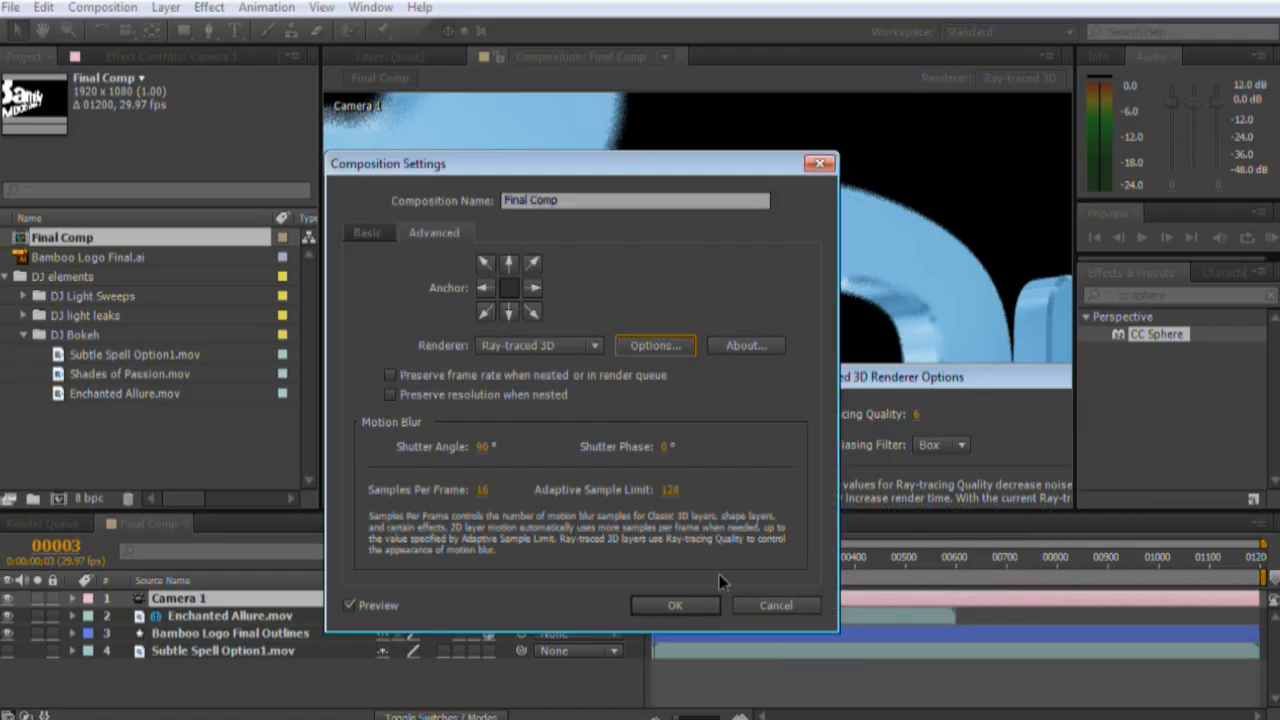
click(660, 604)
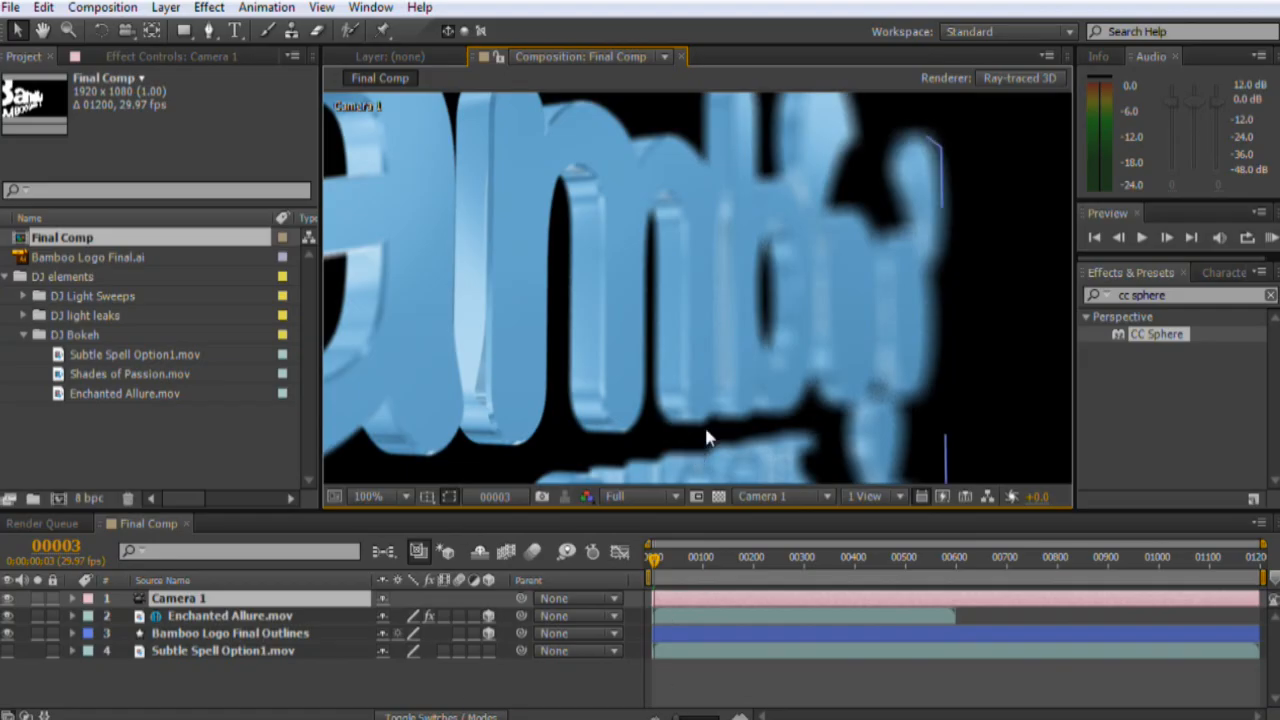
Step: Turn off depth of field for Camera 1
key(shift+slash)
double_click(177, 599)
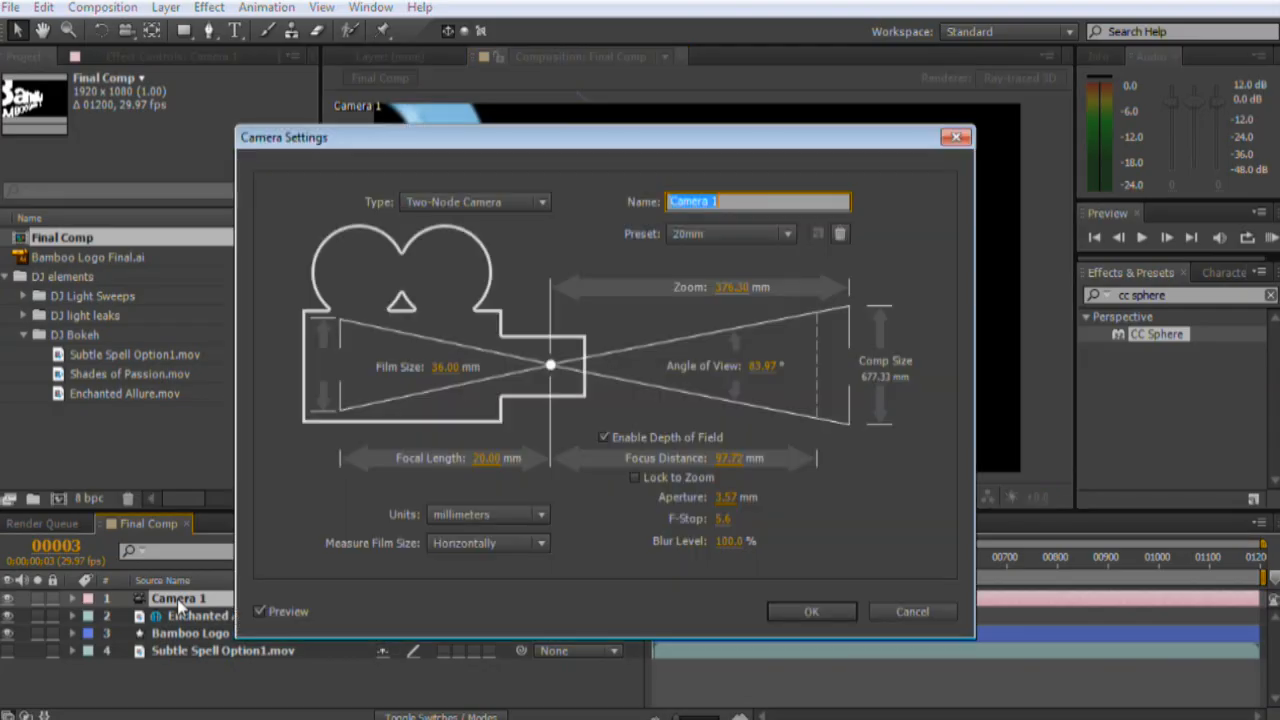
click(666, 436)
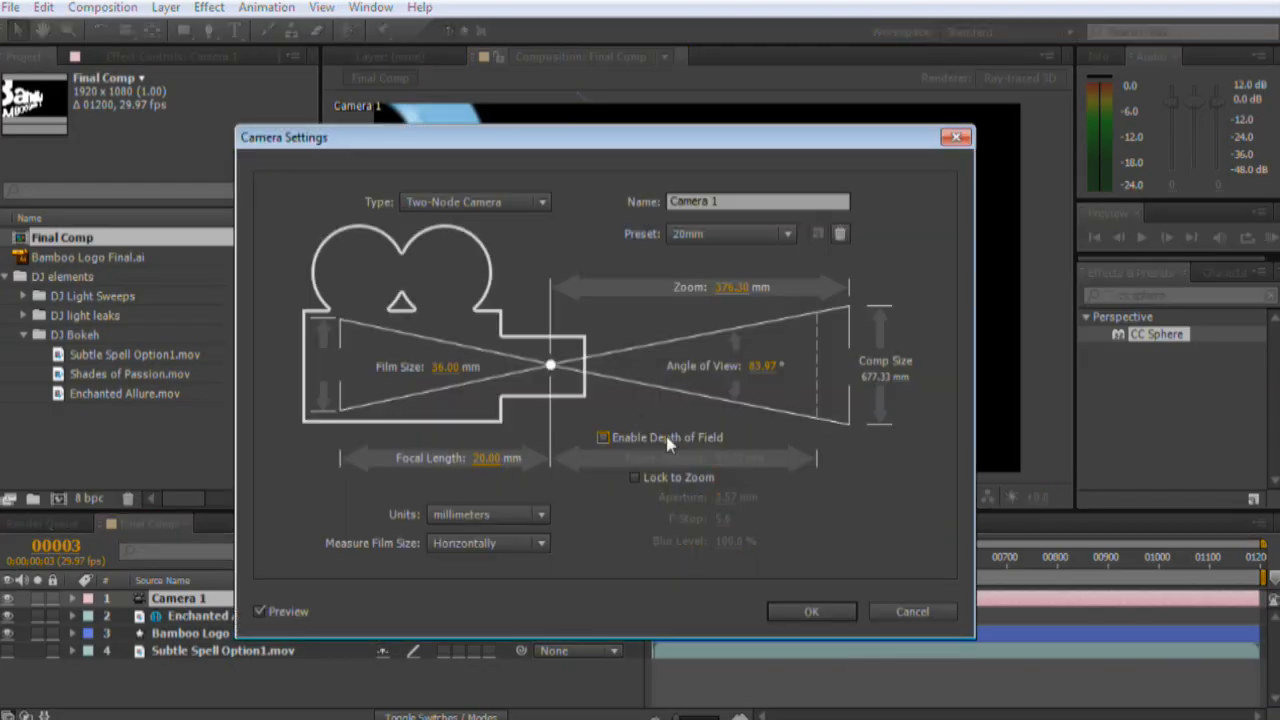
click(811, 609)
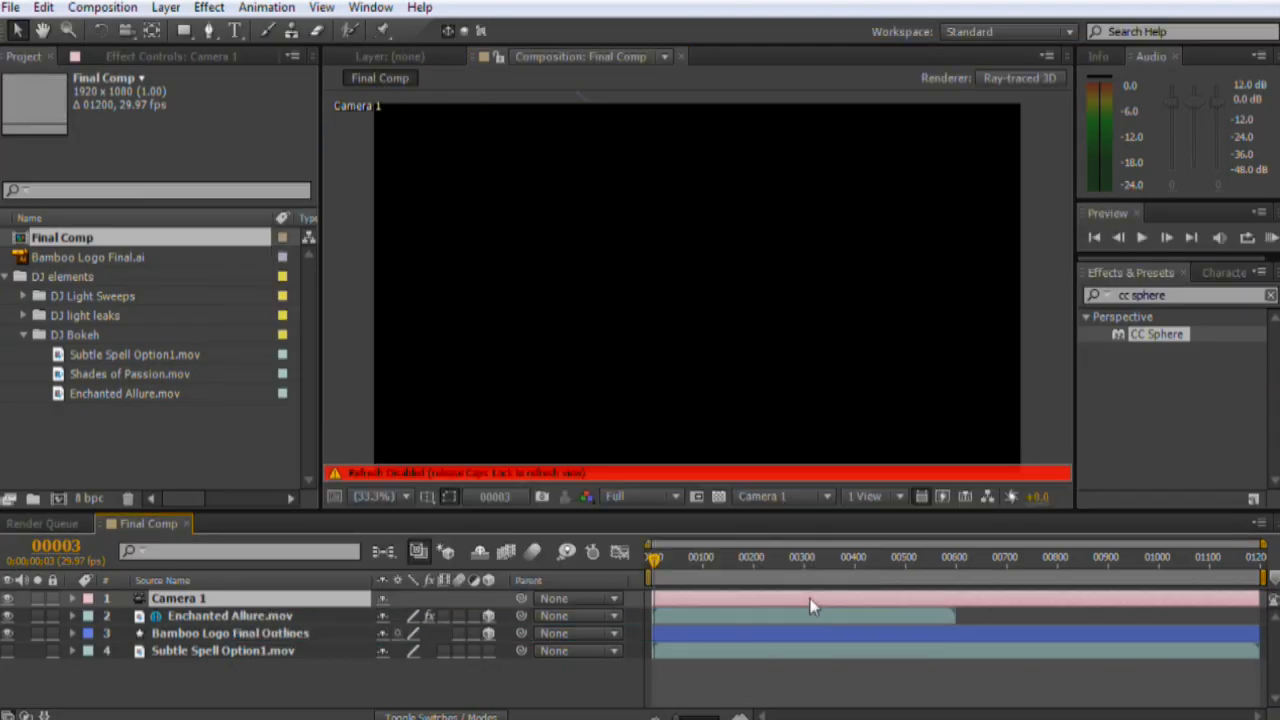
Step: Set the Ray-tracing Quality of the Ray-traced 3D renderer to 2
click(942, 497)
click(962, 664)
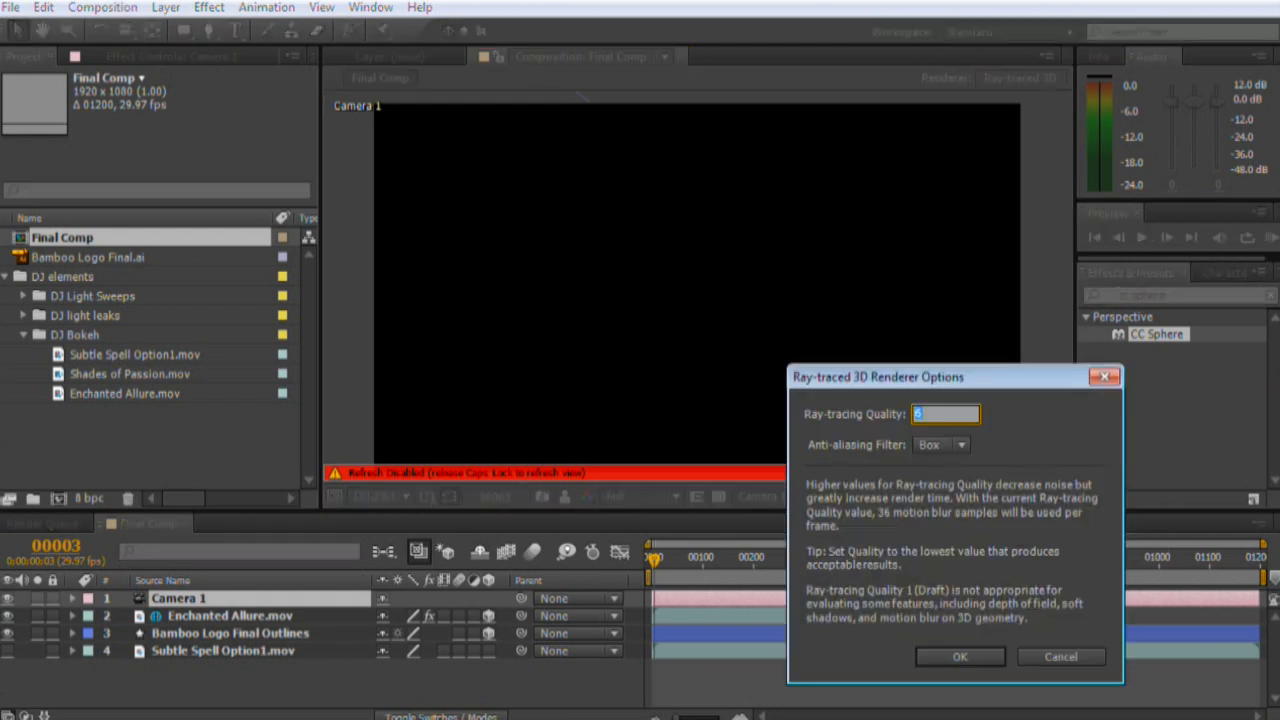
text(2)
key(Return)
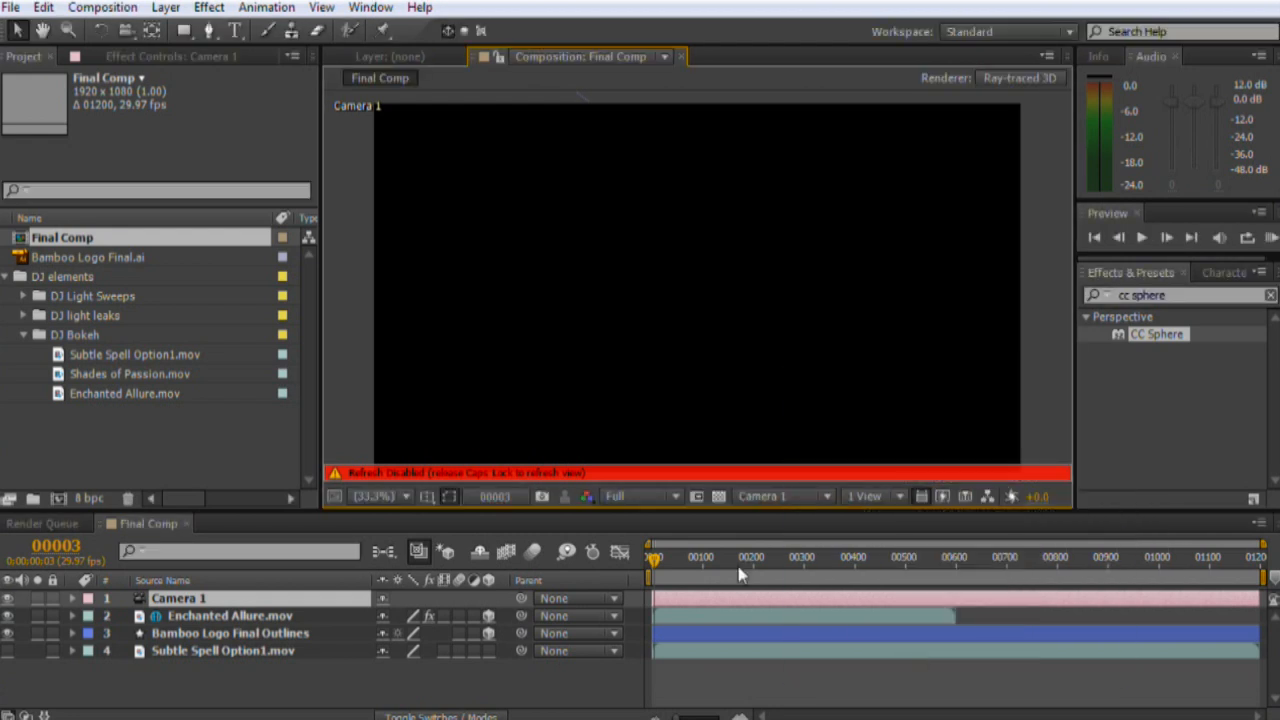
Step: Set the composition preview resolution to Third and turn view refreshing back on
click(625, 496)
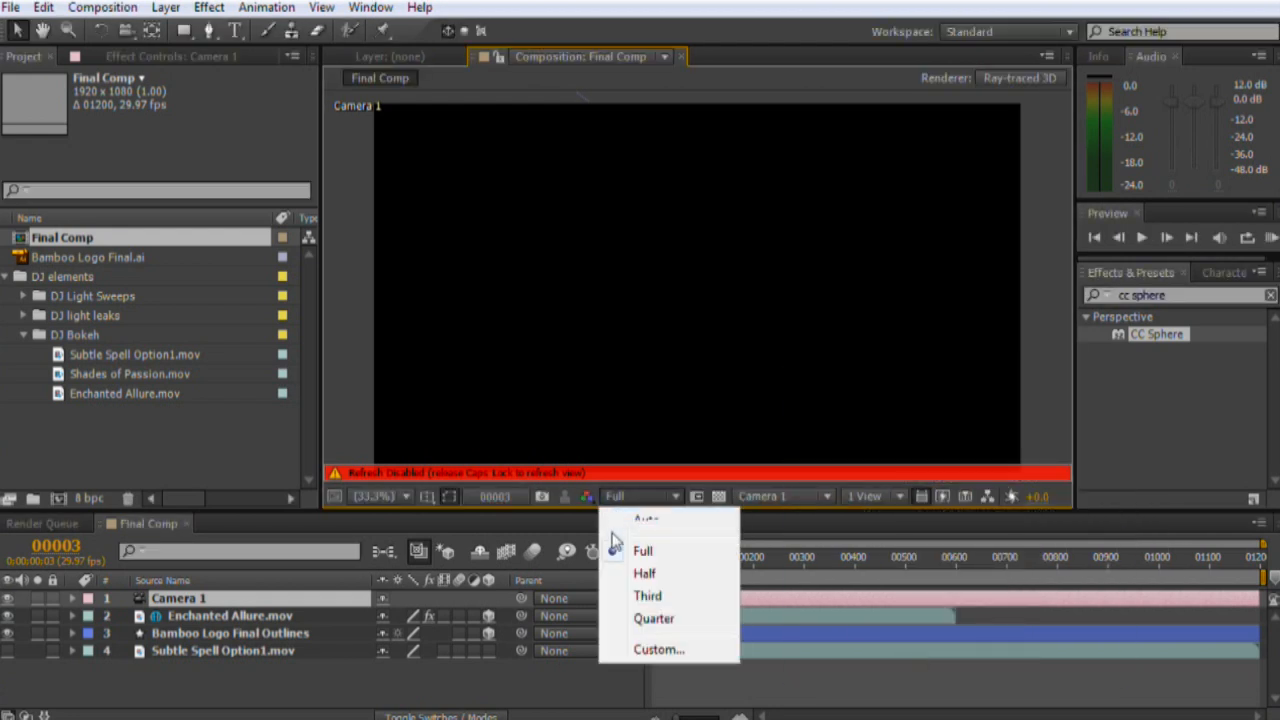
click(666, 597)
key(Caps_Lock)
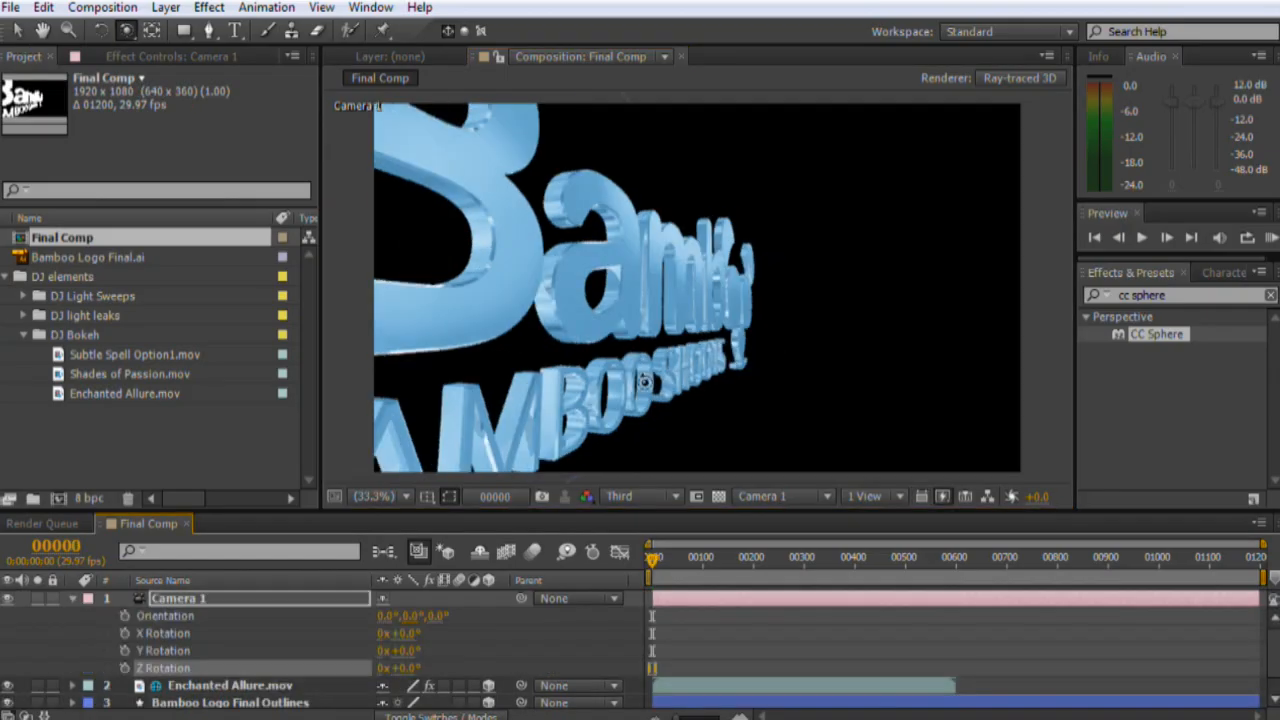
Step: Orbit and Z-rotate Camera 1 into a tilted close-up of the logo, and keyframe its Position at frame 0
drag(645, 381, 636, 390)
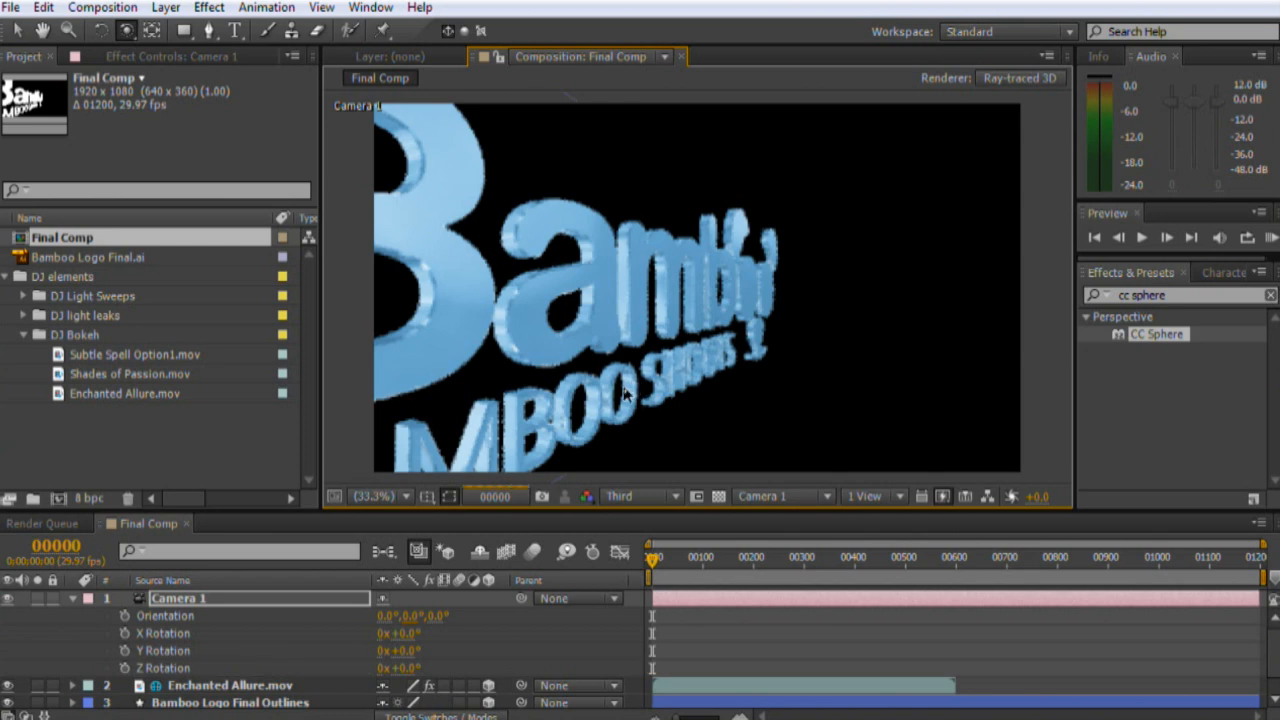
drag(400, 668, 432, 659)
key(p)
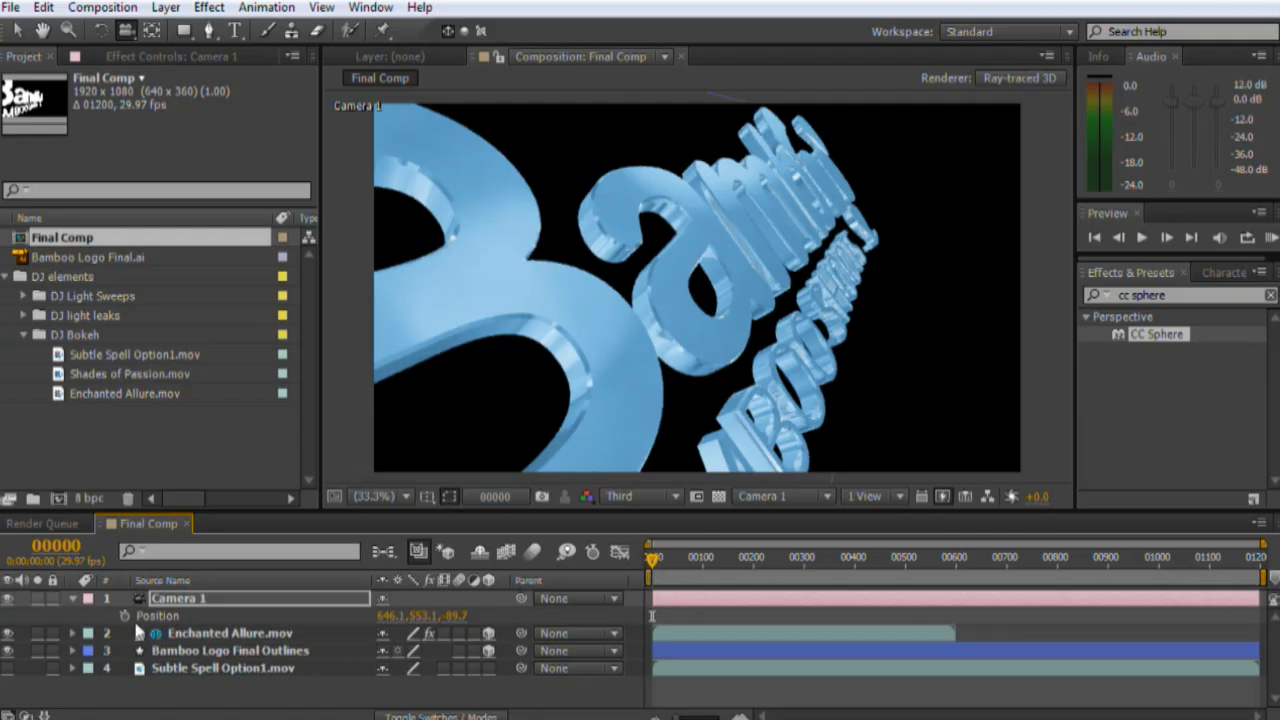
click(124, 616)
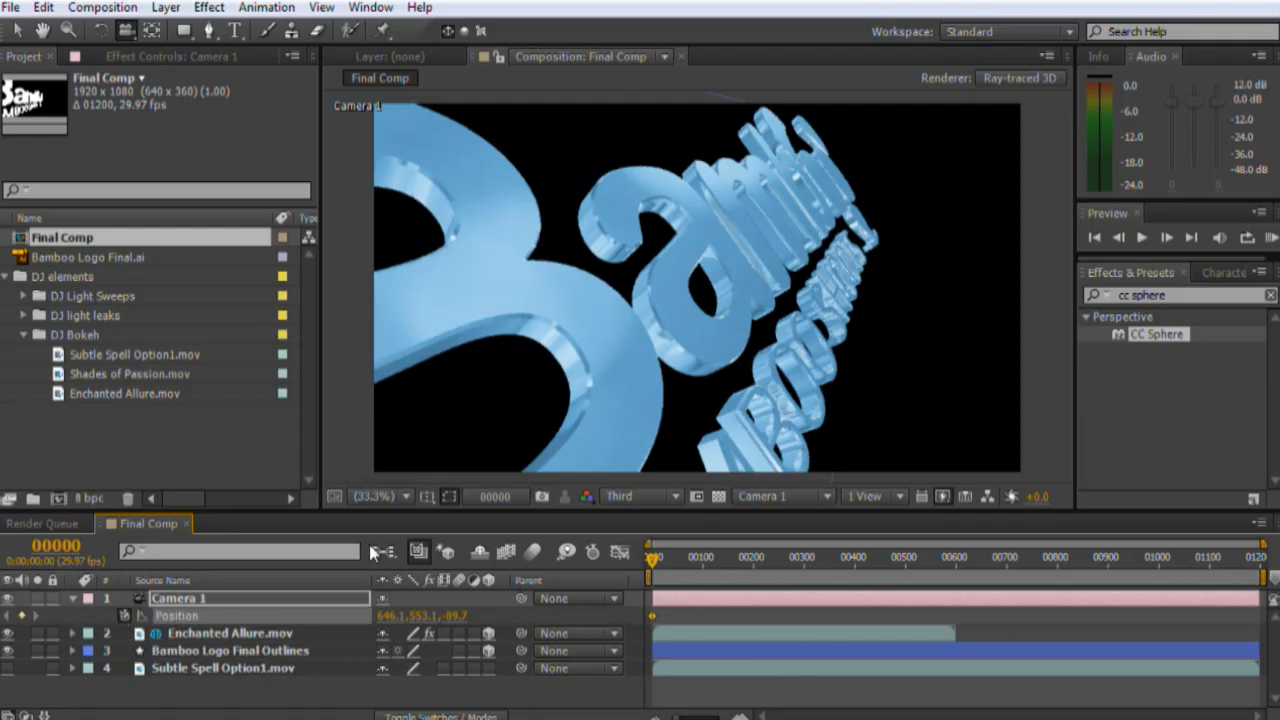
Step: At frame 50, shift Camera 1 slightly to create its second Position keyframe
click(56, 546)
text(50)
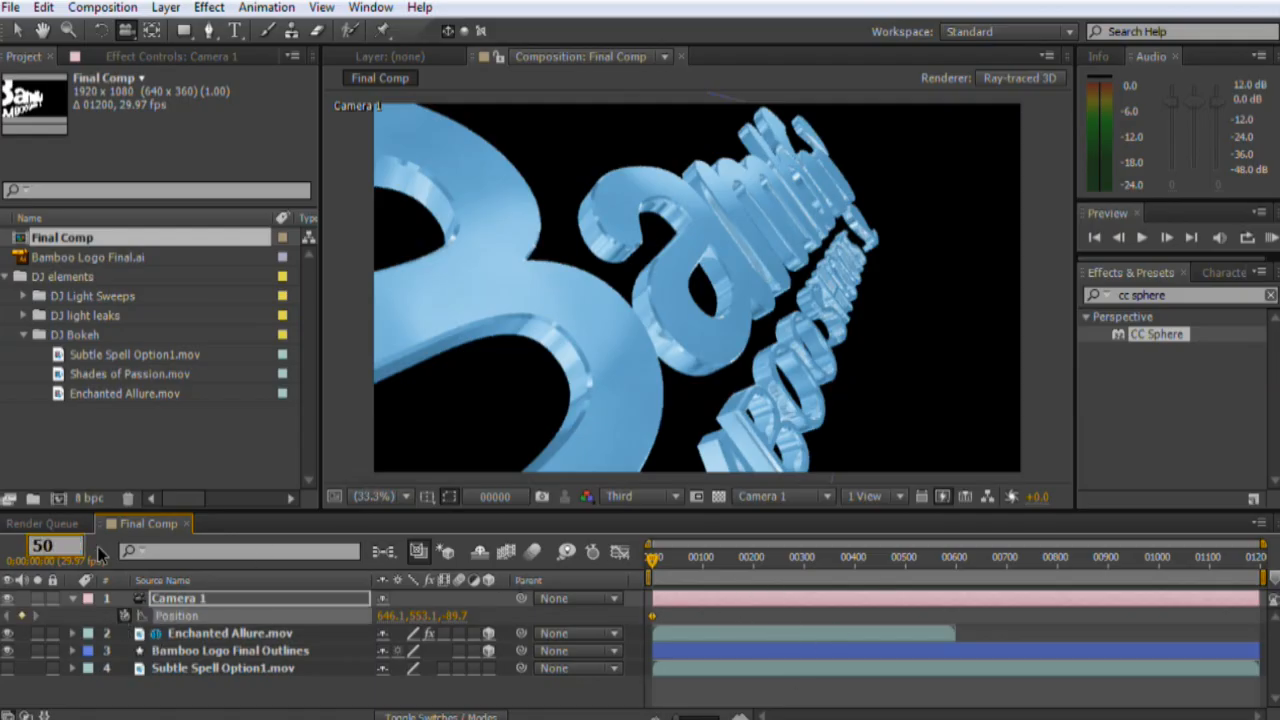
key(Return)
drag(674, 318, 660, 323)
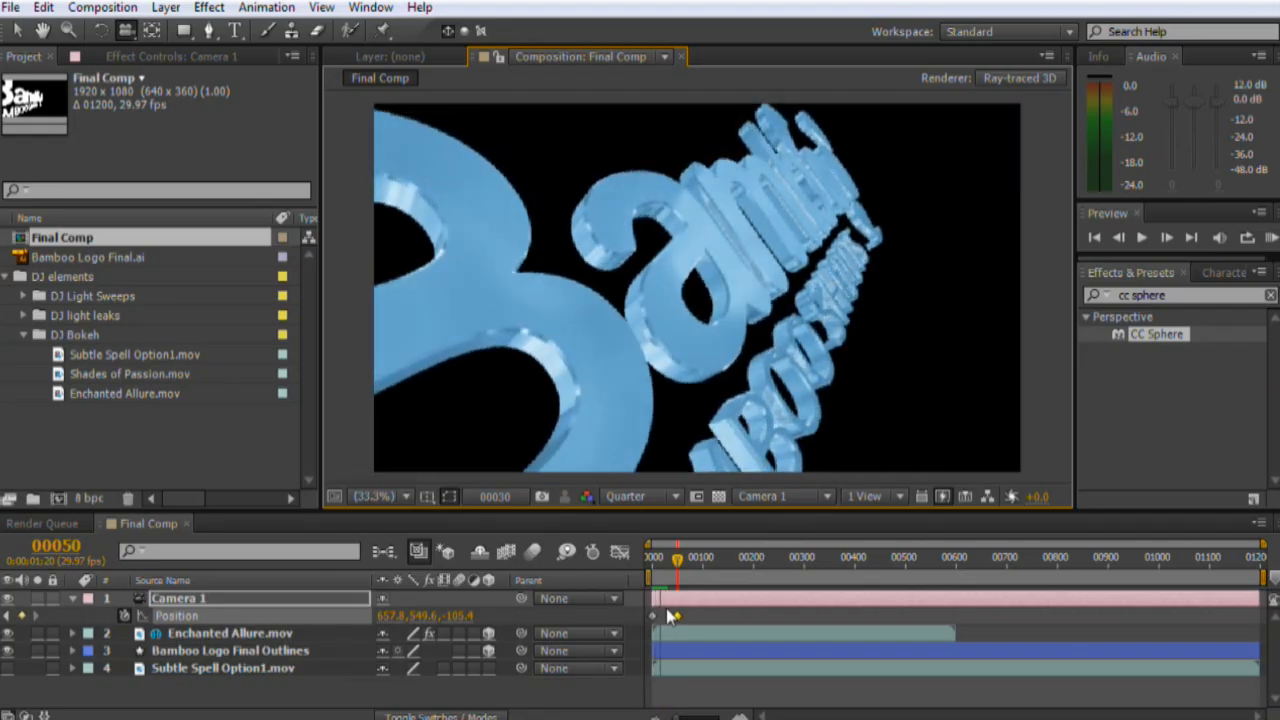
Step: Trim the end of the Camera 1 layer to frame 49
click(677, 559)
click(716, 600)
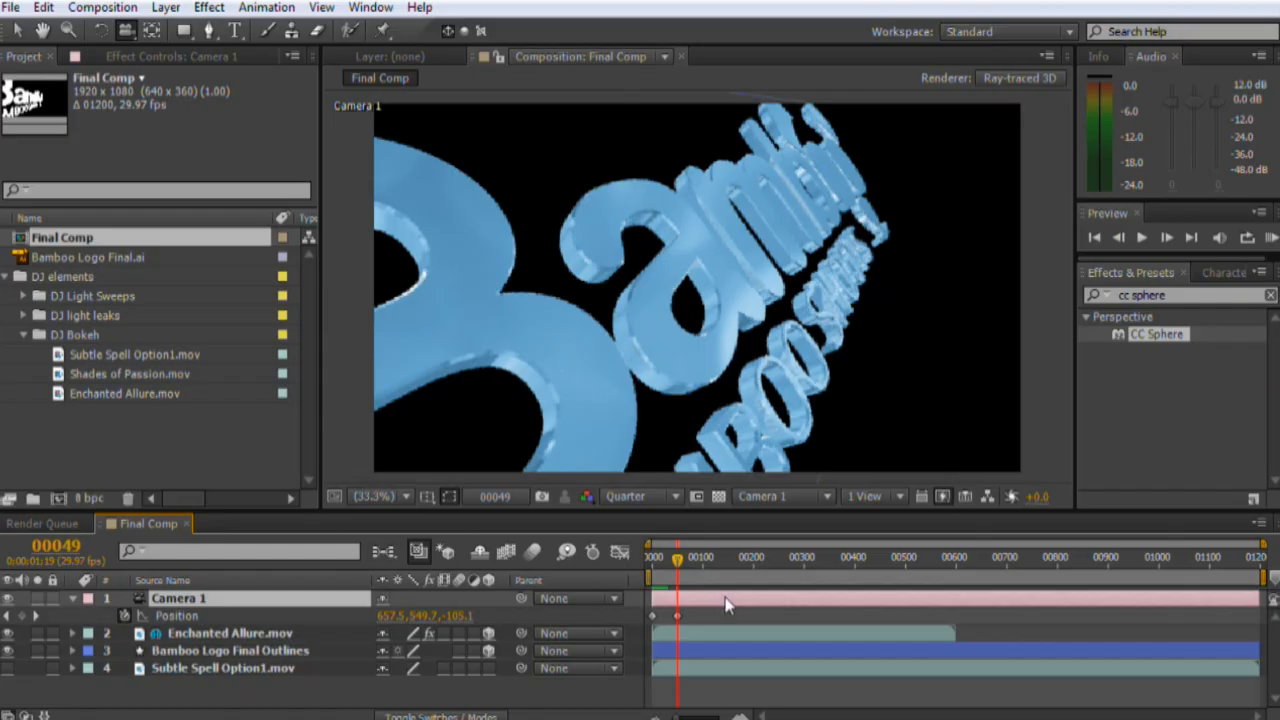
key(equal)
key(equal)
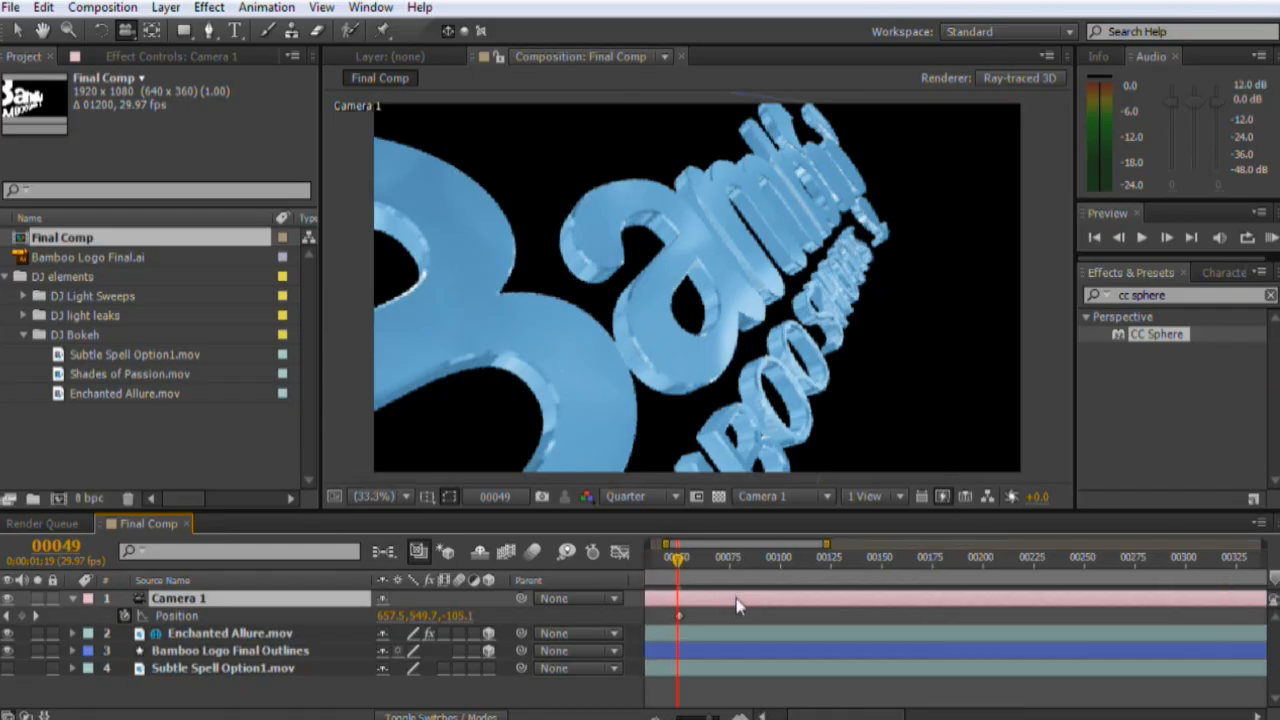
key(alt+bracketright)
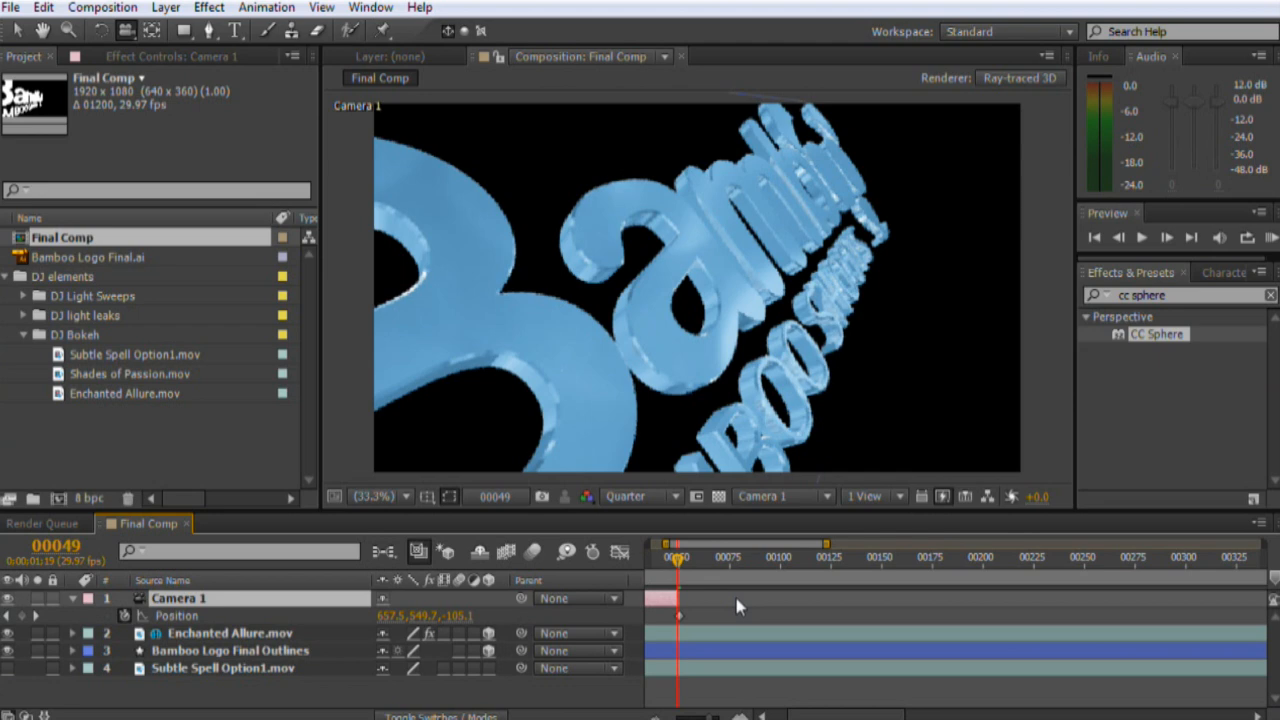
Step: Add a 20mm two-node camera named Camera 2, trim its start to frame 50, and view the comp through the Active Camera
key(Page_Down)
click(166, 8)
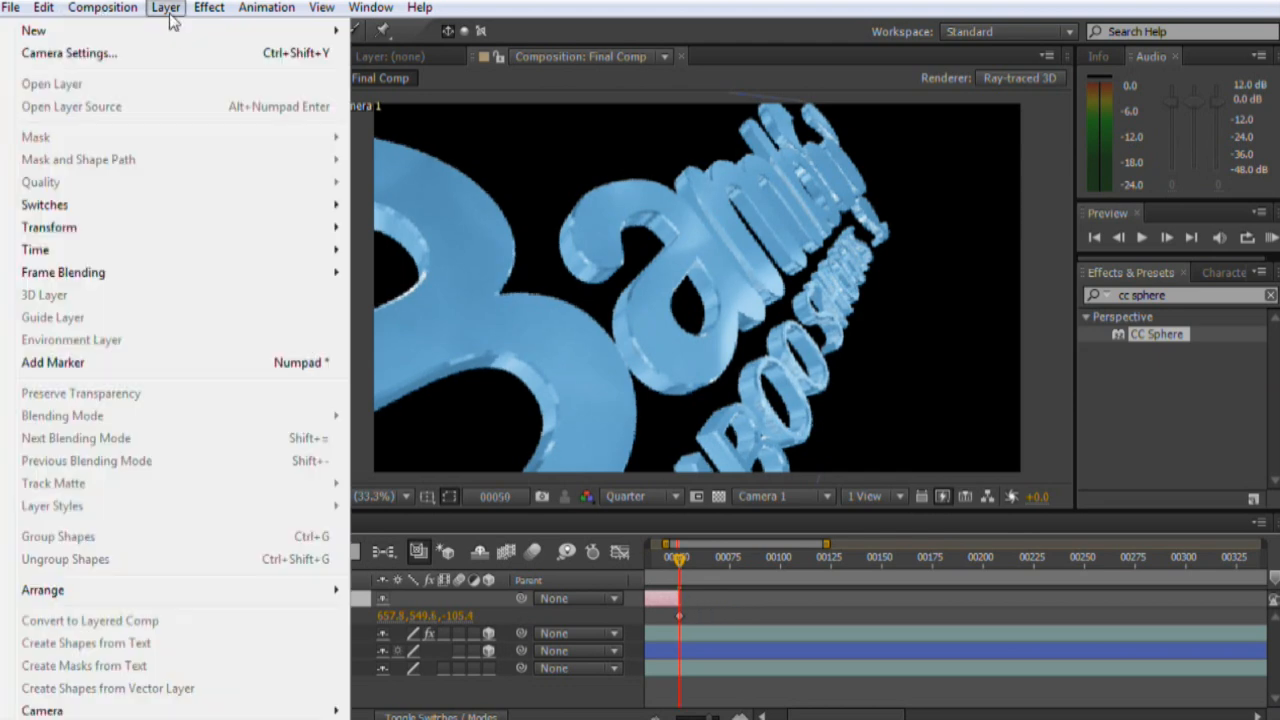
mouse_move(169, 28)
click(422, 91)
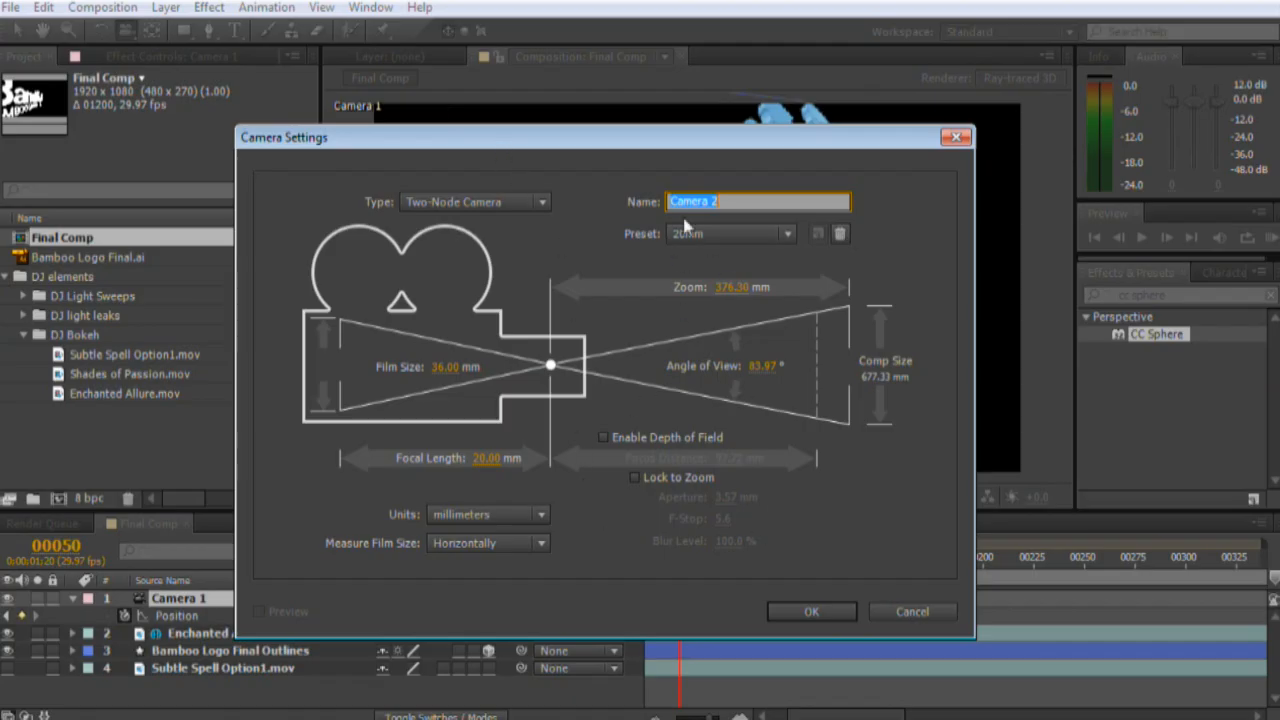
click(786, 610)
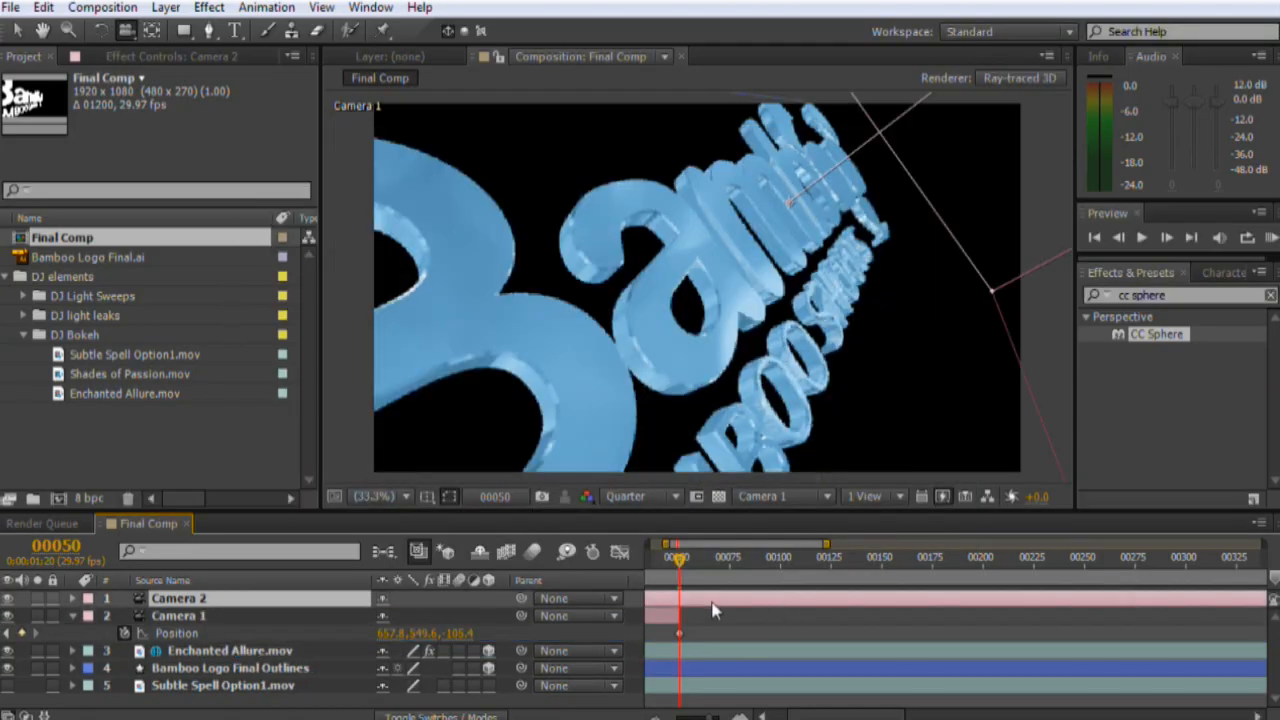
key(alt+bracketleft)
click(763, 497)
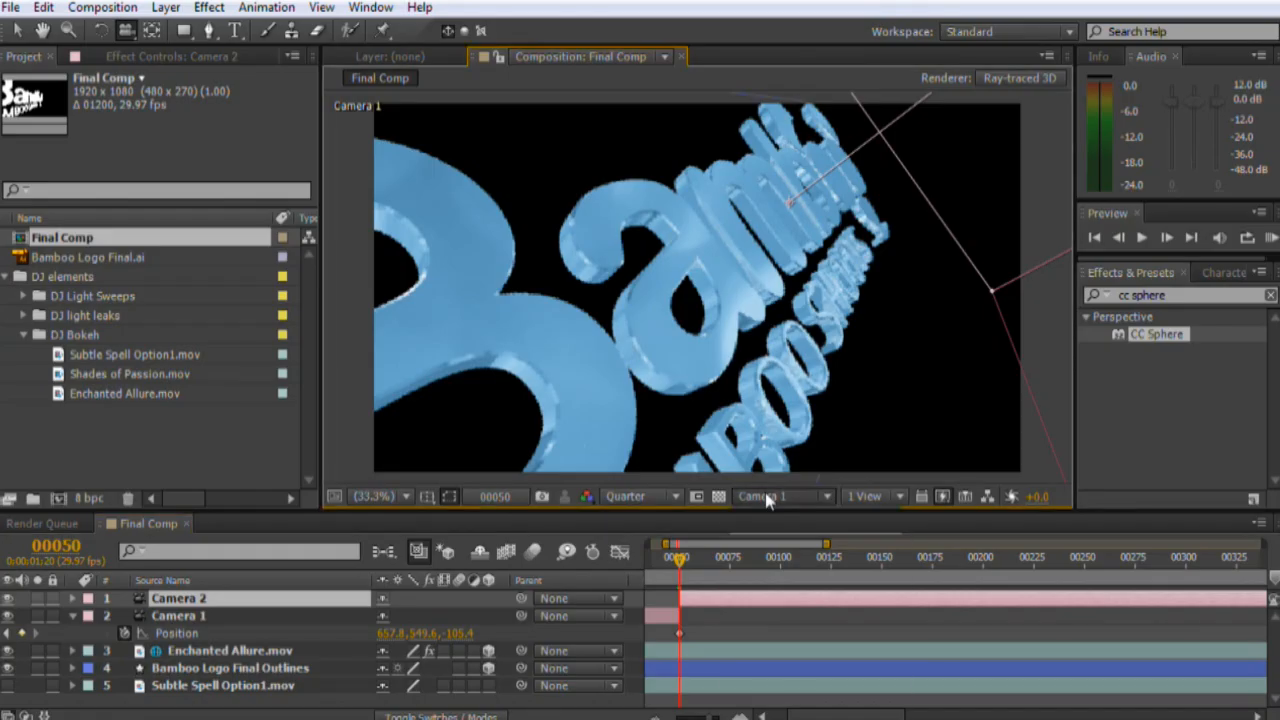
click(774, 522)
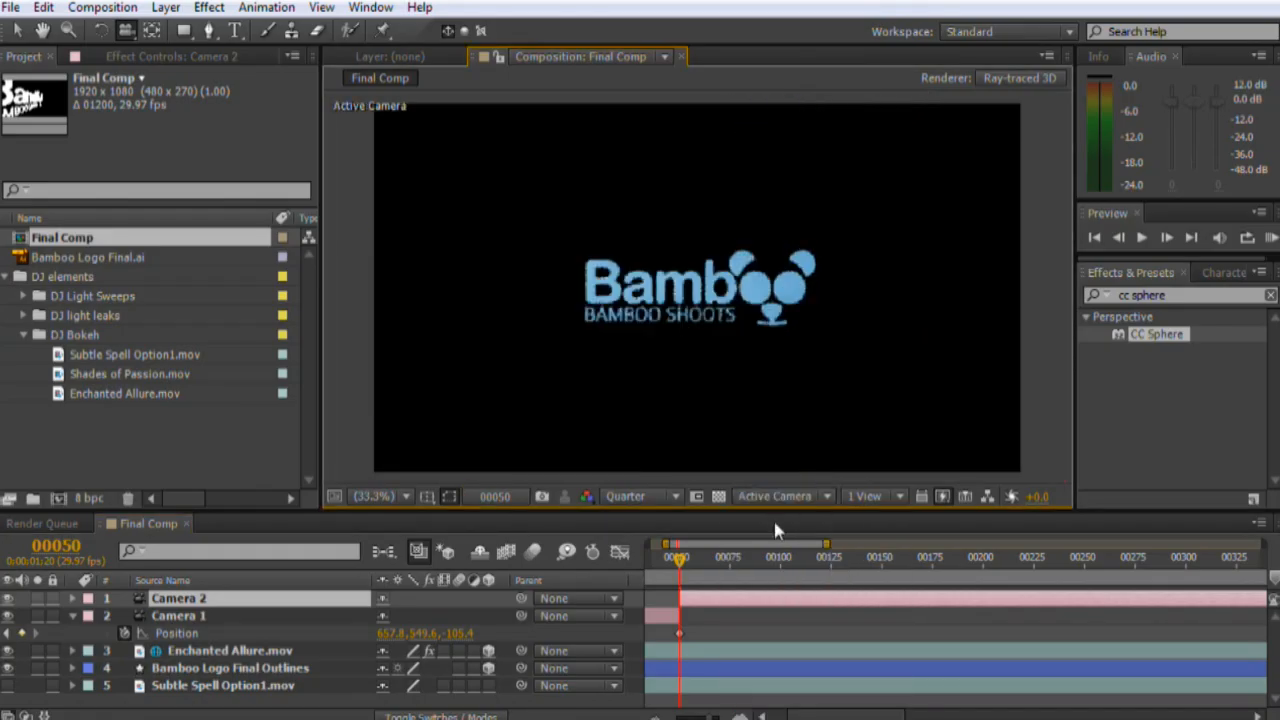
Step: Position Camera 2 for a tilted low-angle close-up of the logo and keyframe its Position at frame 50
click(676, 560)
mouse_move(676, 566)
mouse_down()
mouse_move(665, 563)
mouse_move(677, 565)
mouse_up()
drag(745, 310, 697, 255)
key(p)
click(124, 616)
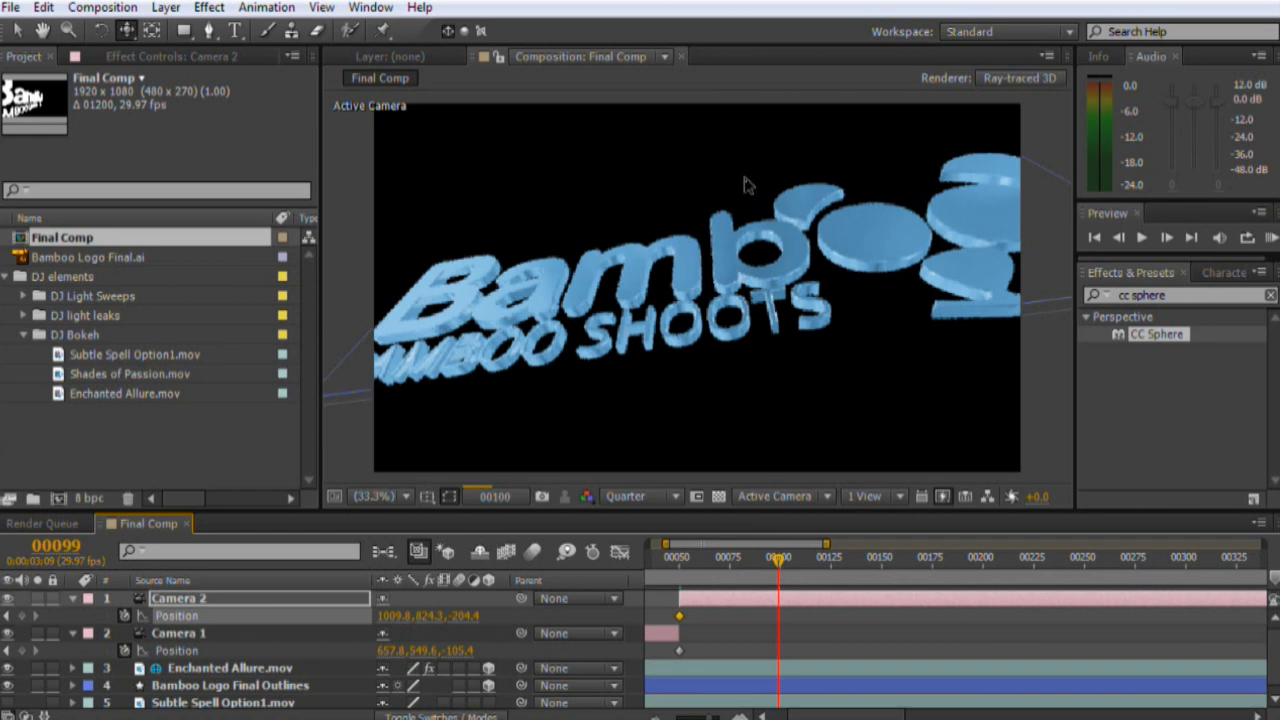
Step: Shift Camera 2 slightly at frame 100 for a second Position keyframe, and trim the layer's end to frame 99
key(Page_Down)
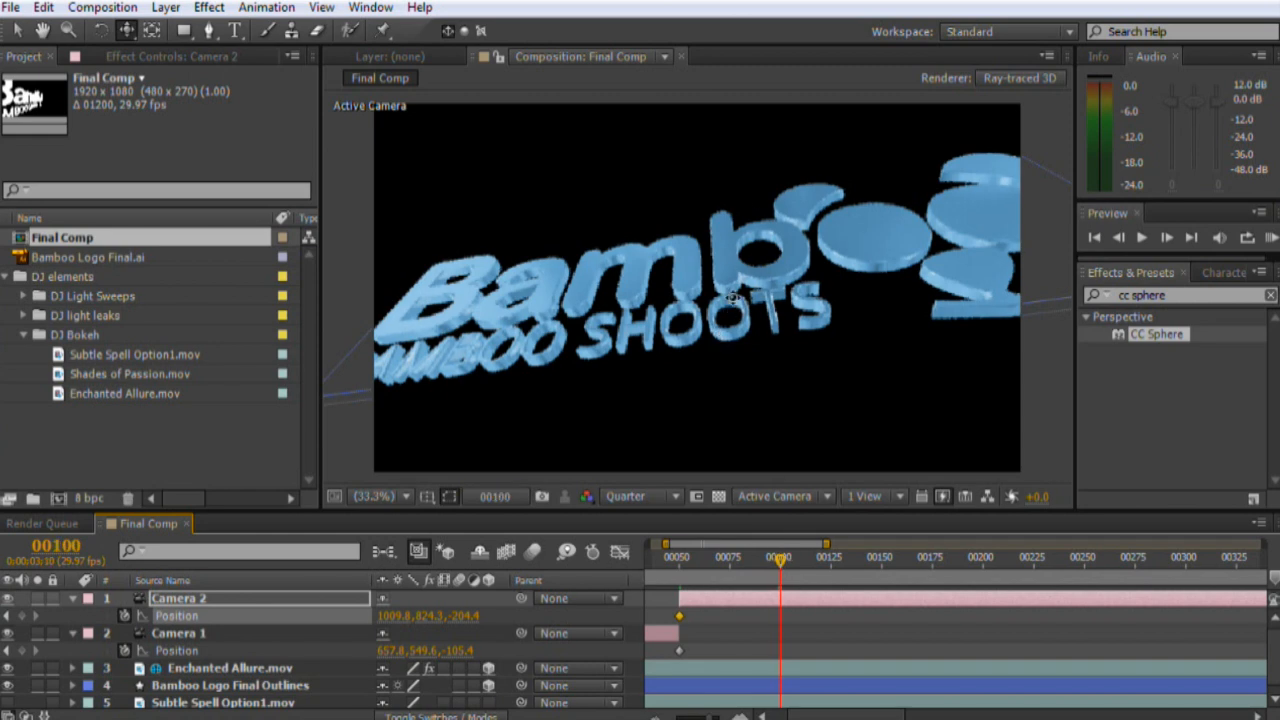
drag(733, 298, 705, 302)
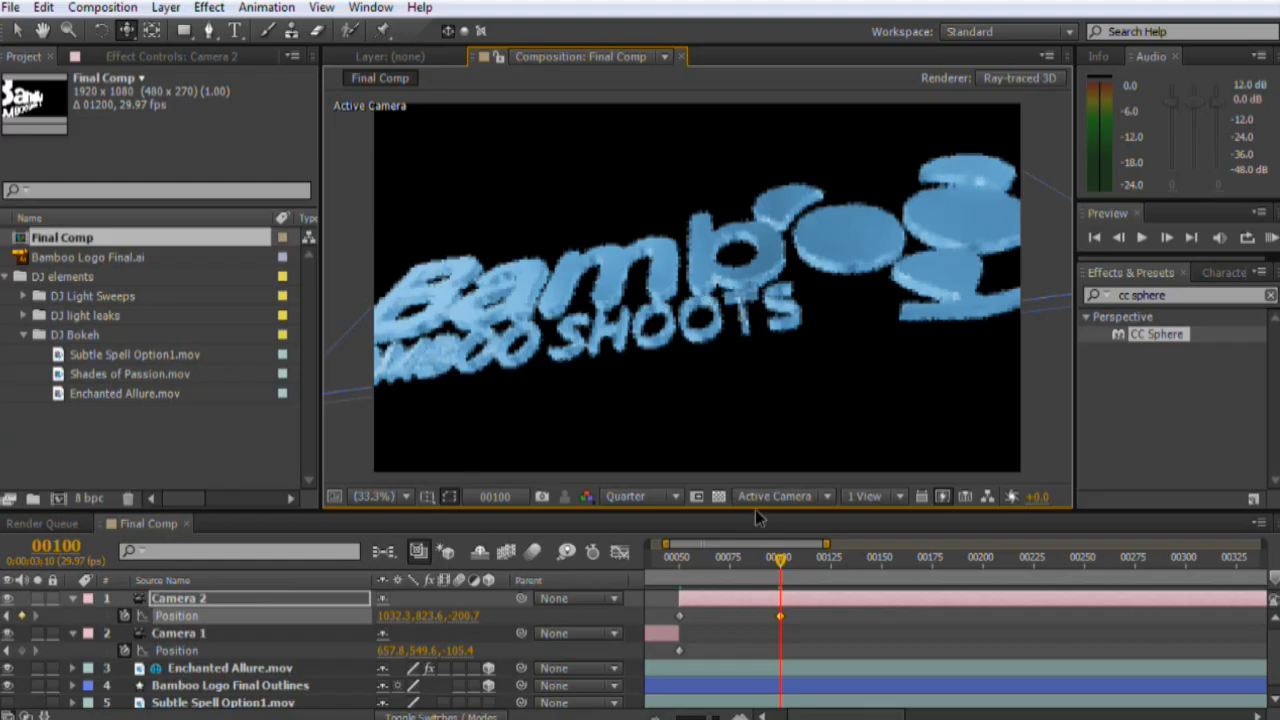
key(Page_Up)
key(alt+bracketright)
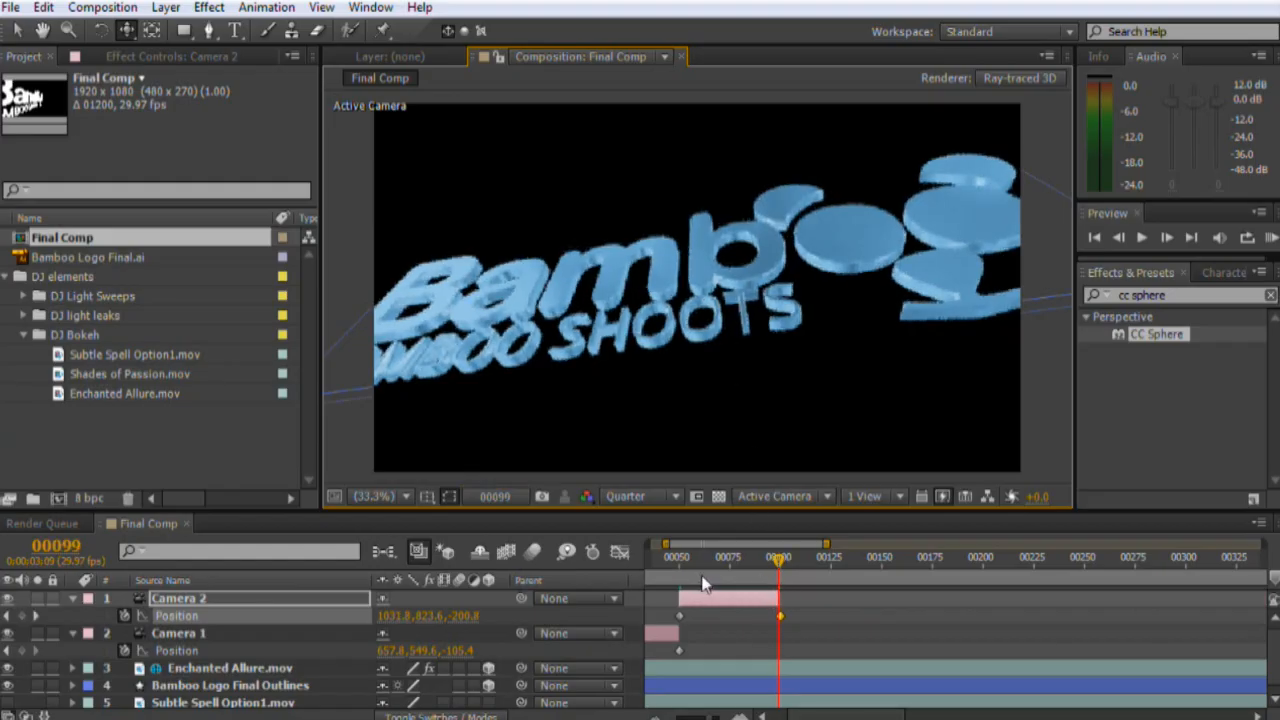
Step: Add a new camera named Camera 3 and trim its start to frame 100
click(165, 7)
mouse_move(160, 30)
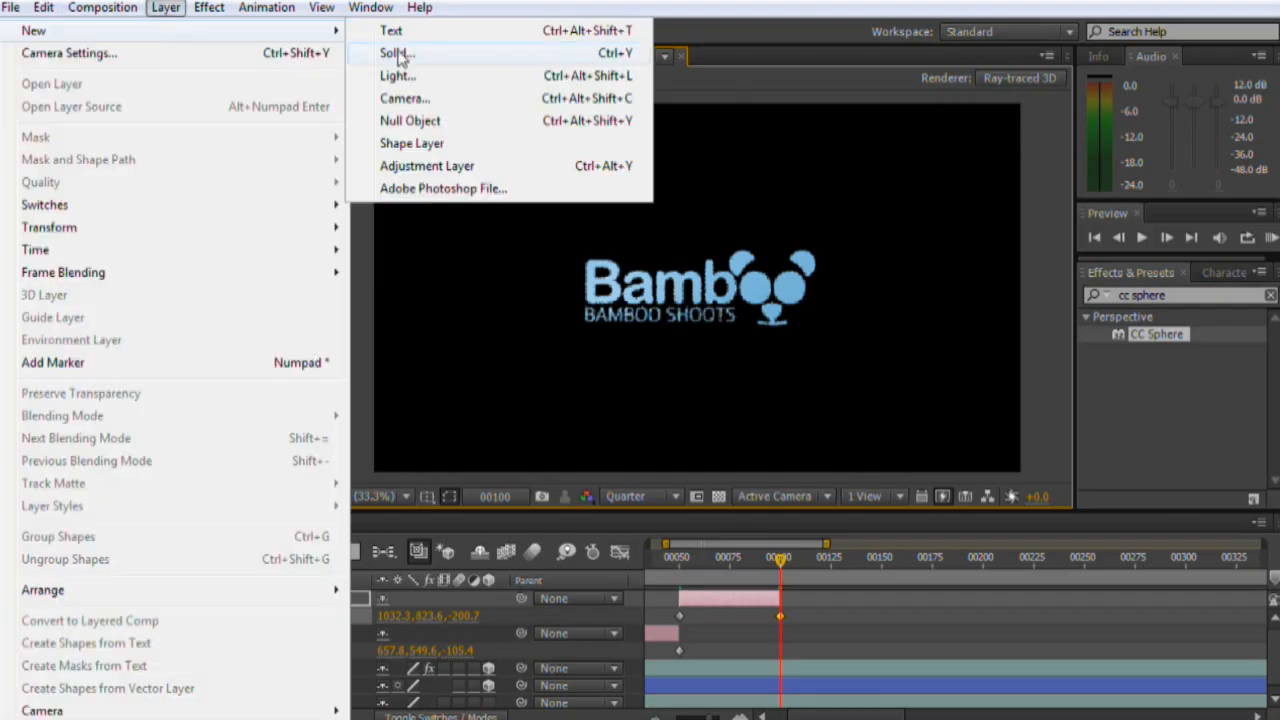
click(447, 105)
click(812, 612)
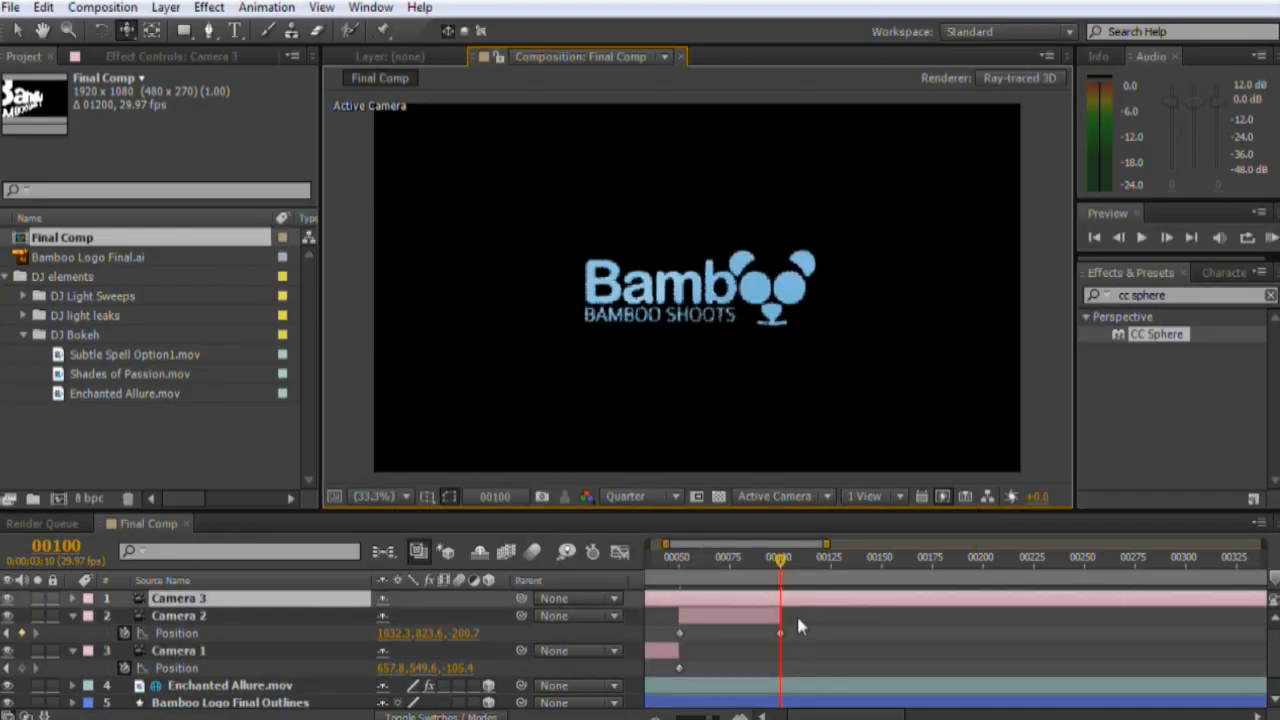
key(alt+bracketleft)
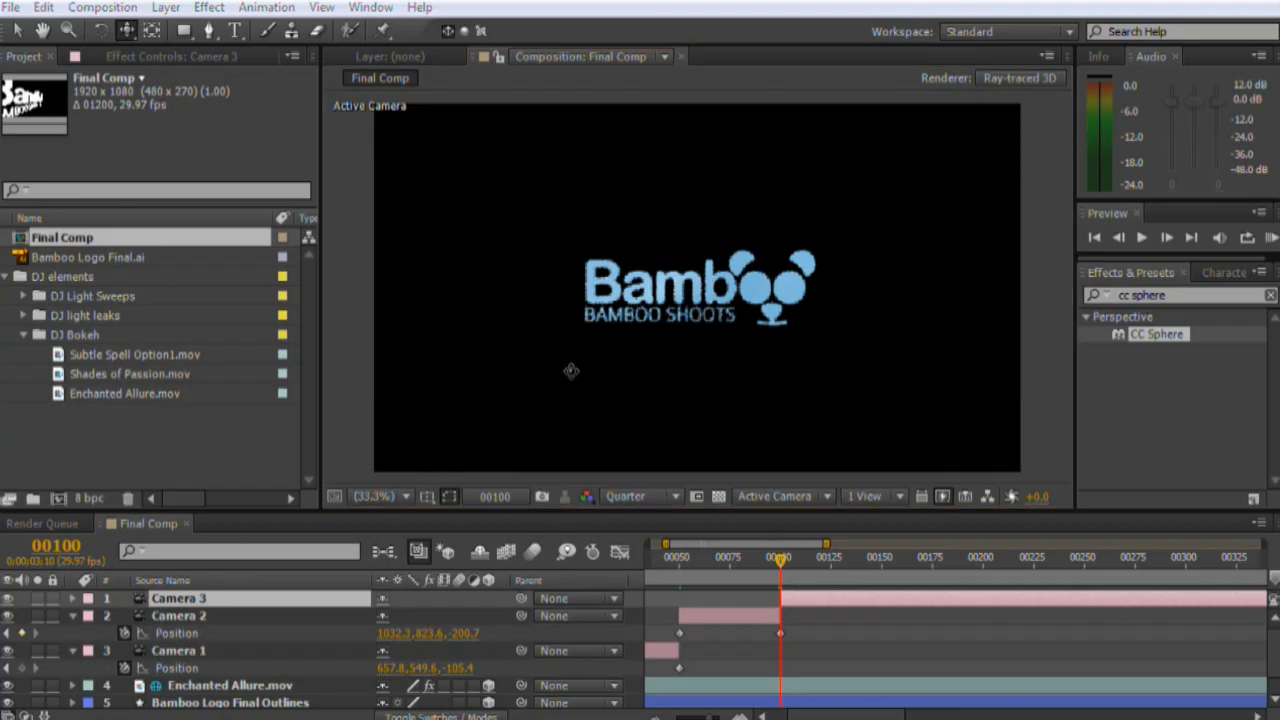
Step: Animate Camera 3's Position from a closer view at frame 100 back to its default position near frame 200, easing the end keyframe
key(p)
click(125, 615)
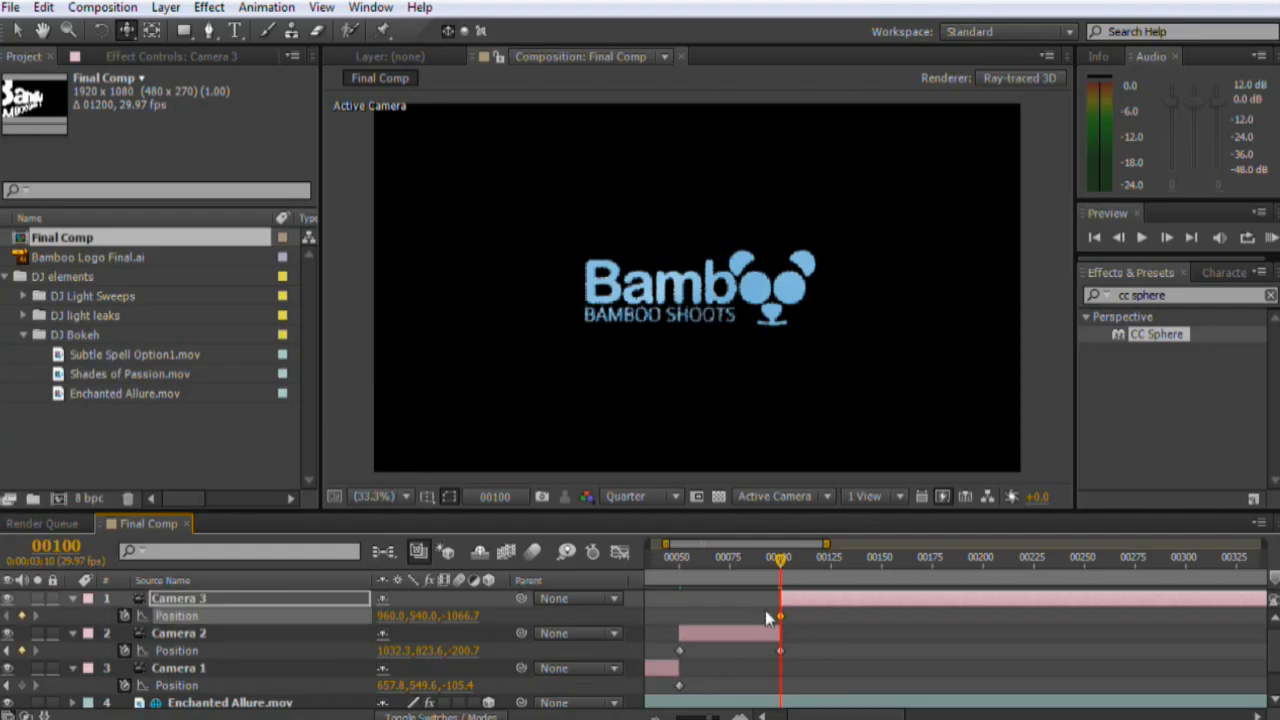
drag(779, 617, 909, 624)
drag(704, 356, 713, 334)
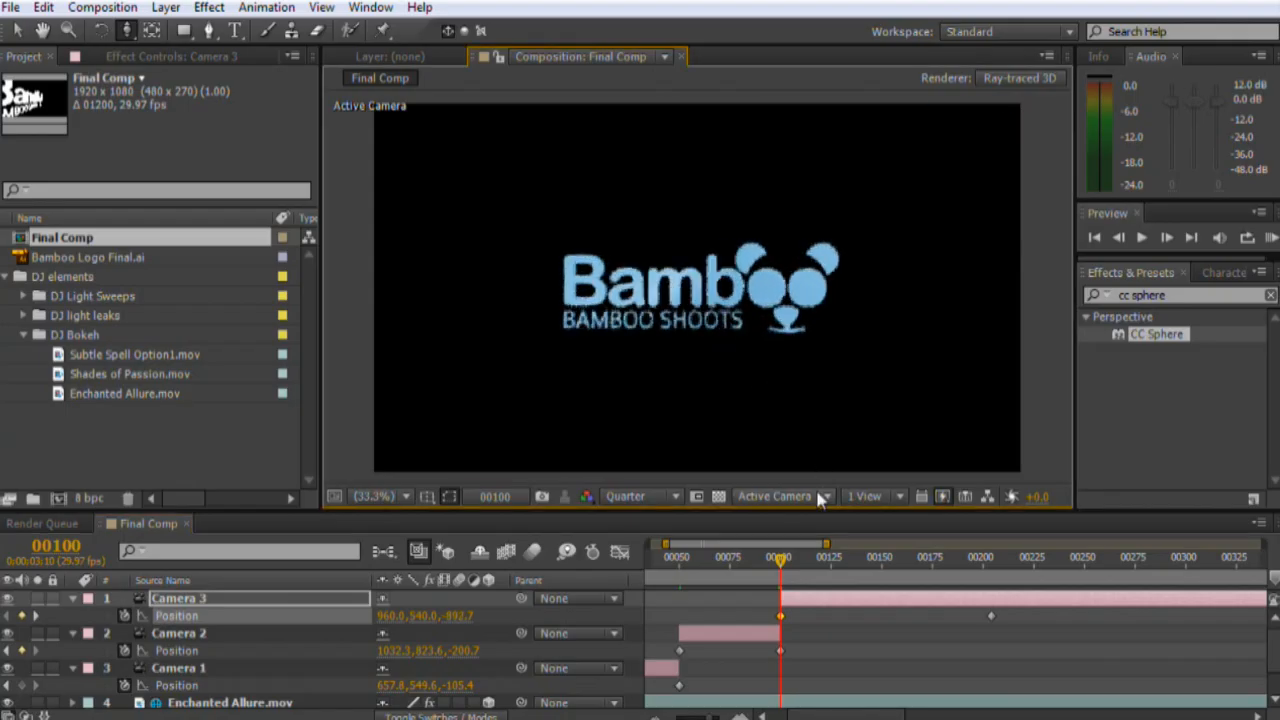
click(990, 617)
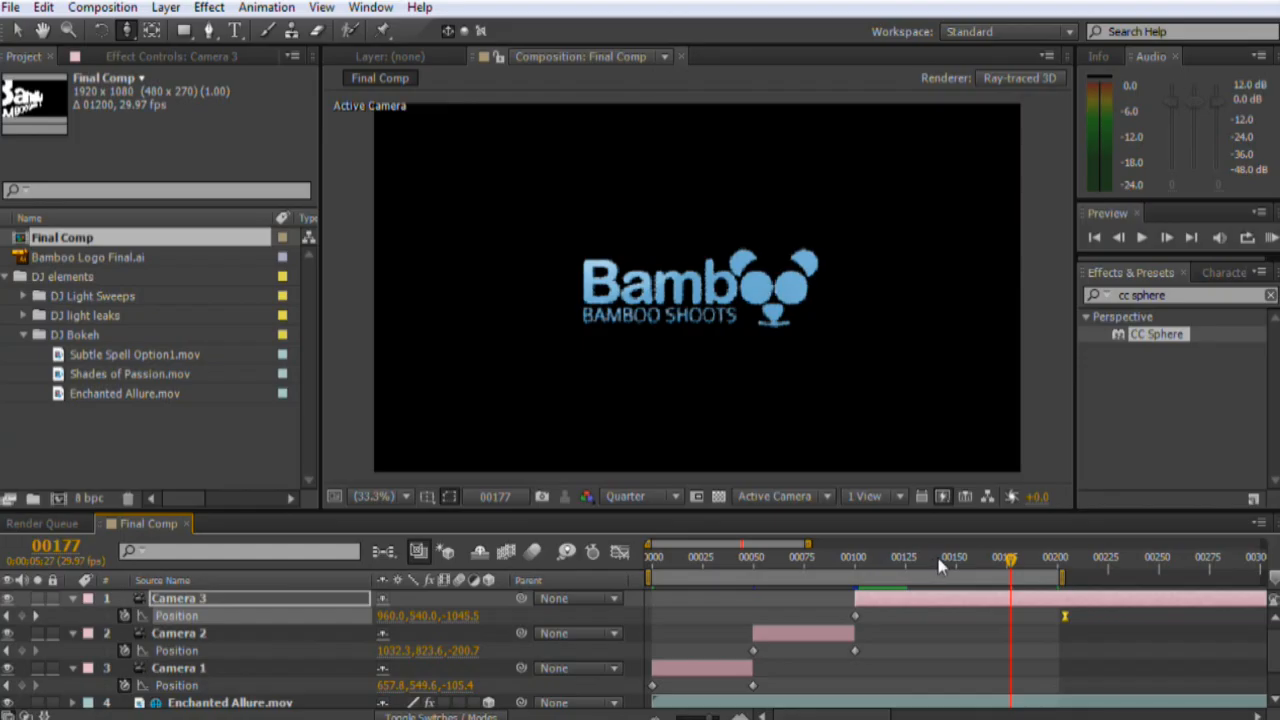
Step: Keyframe the Extrusion Depth of the Bamboo Logo Final Outlines layer at frame 100
drag(940, 566, 857, 566)
scroll(42, 603, down, 1)
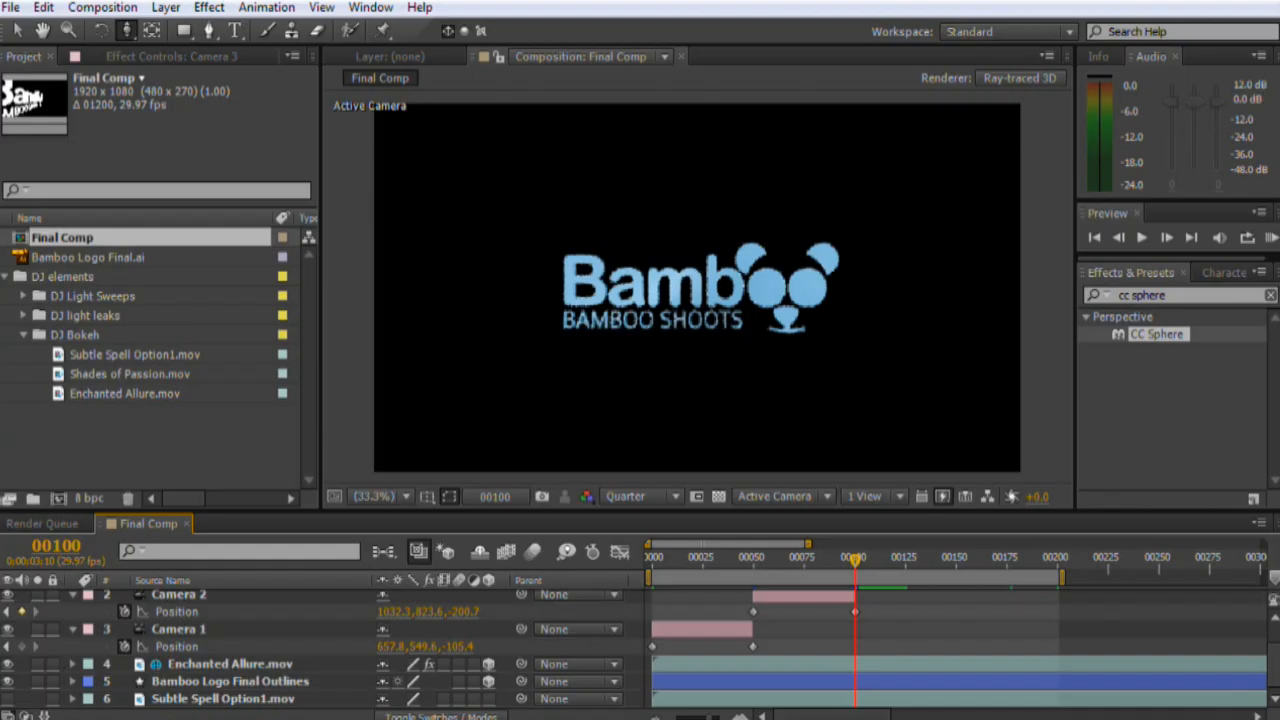
click(71, 681)
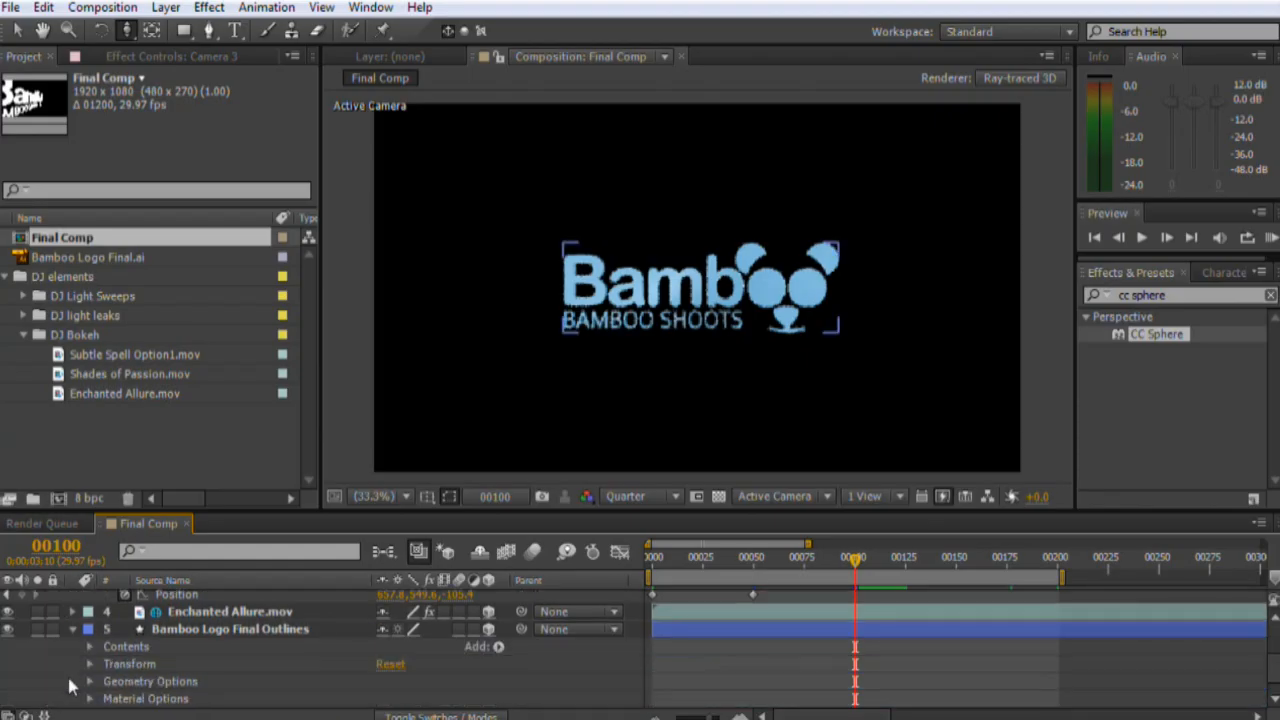
click(90, 665)
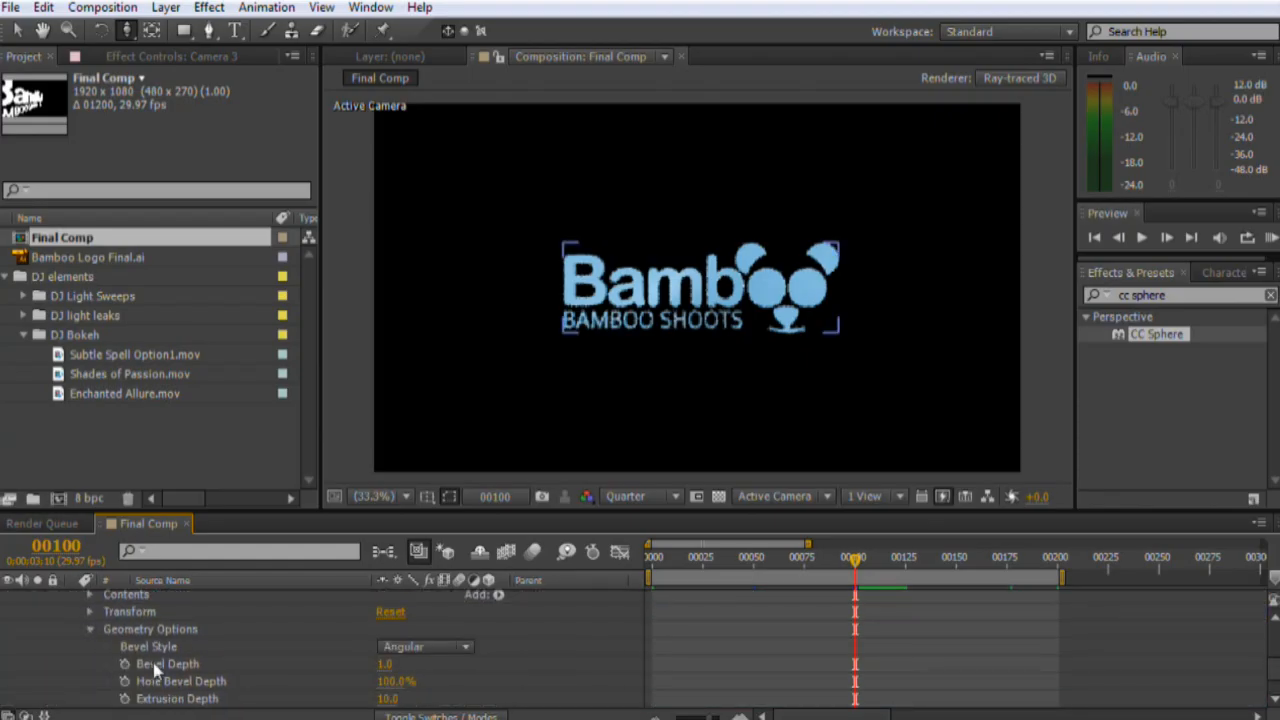
click(124, 699)
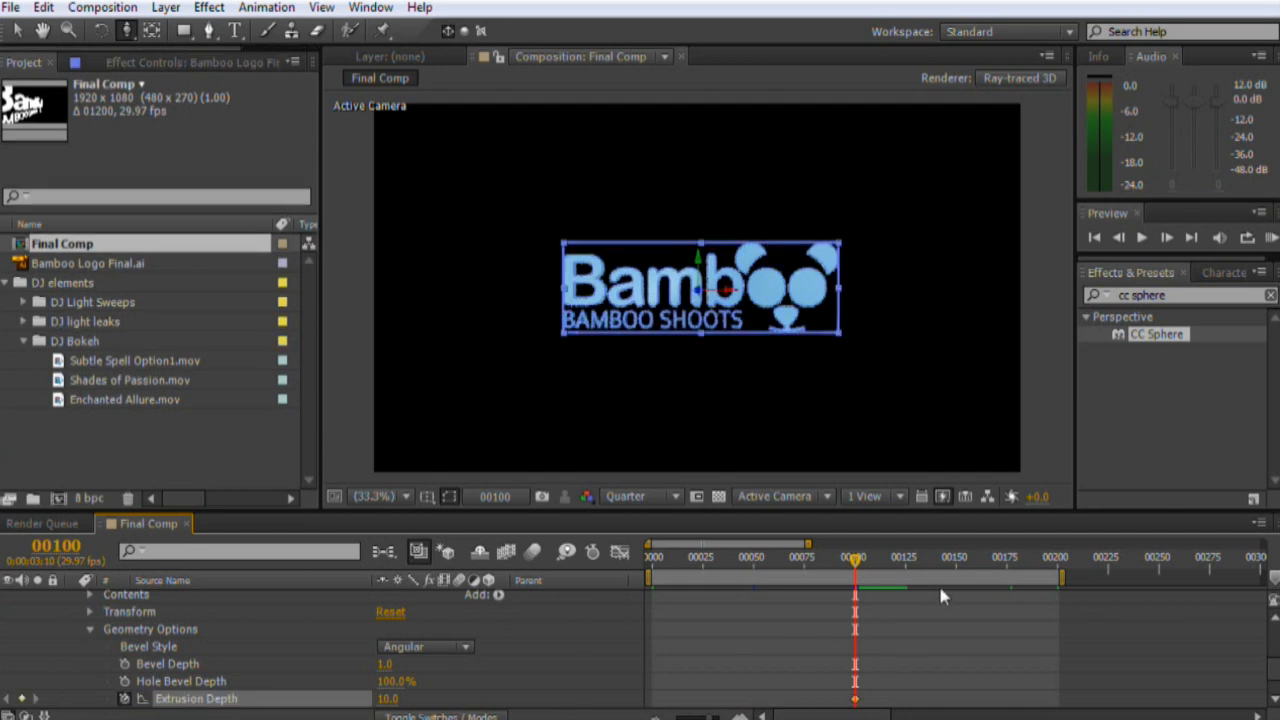
Step: Set the logo outlines' Extrusion Depth to 0 at frame 160
click(967, 559)
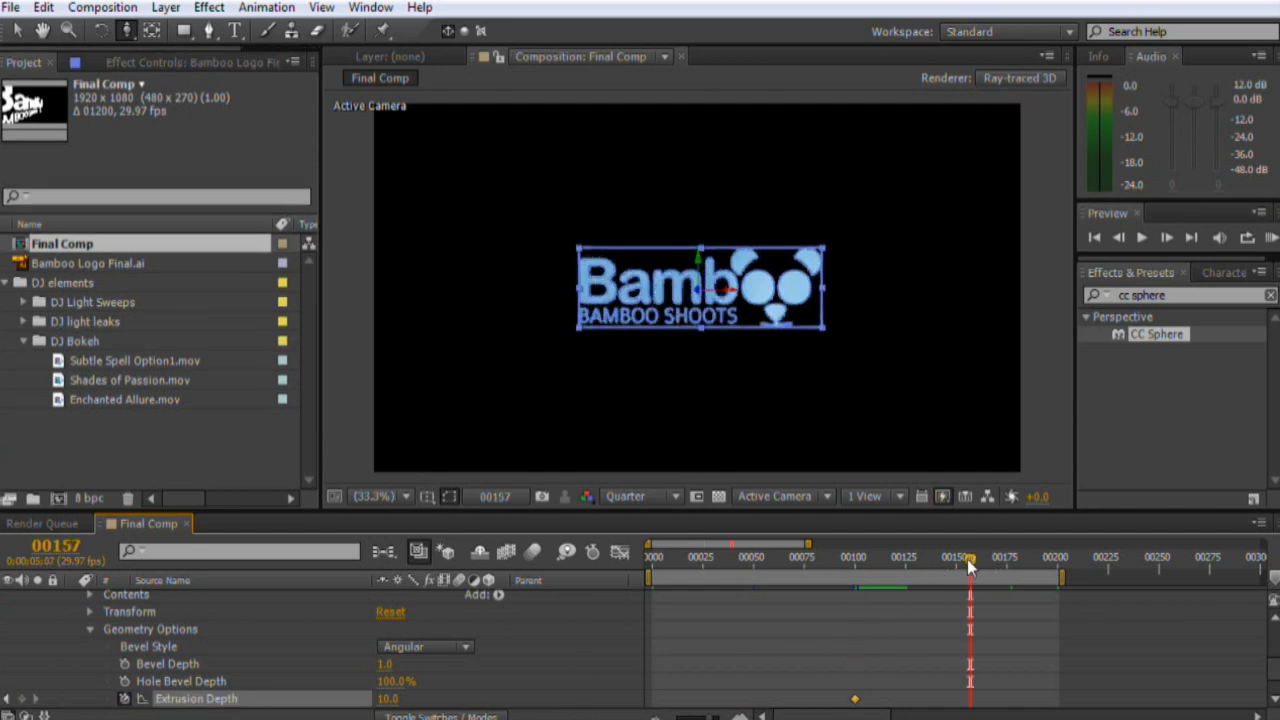
click(975, 560)
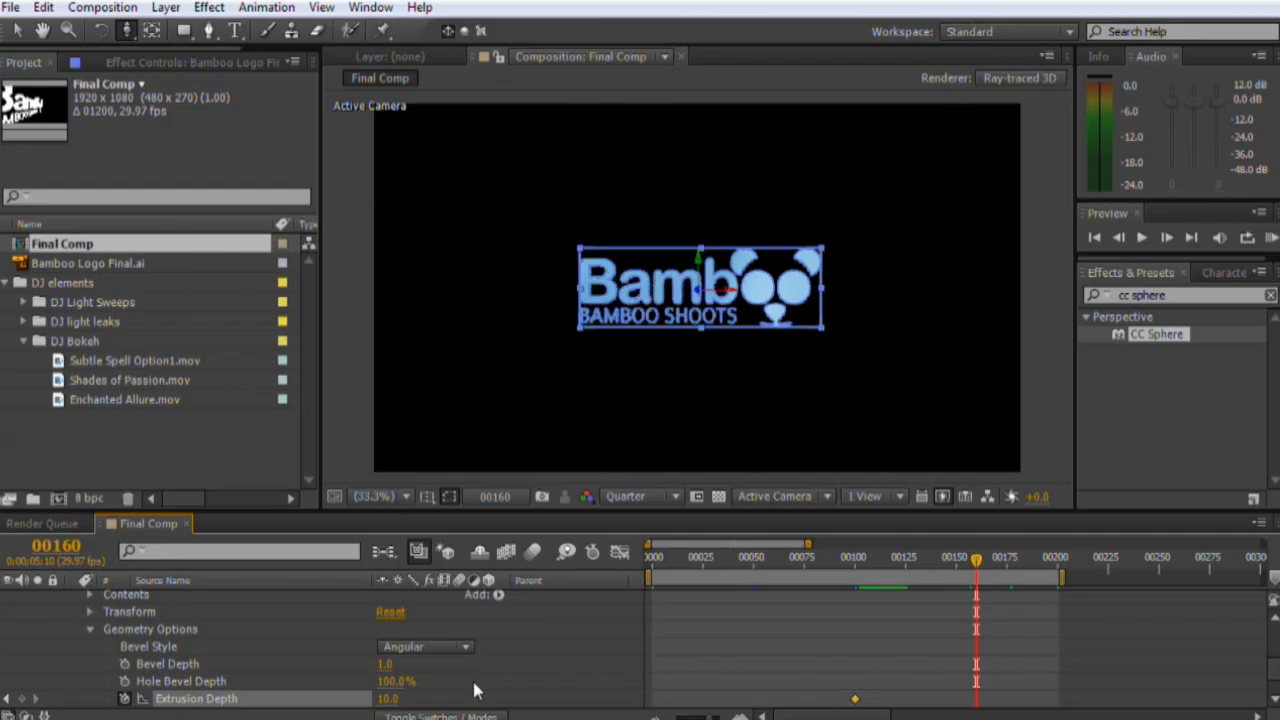
click(385, 699)
text(0)
key(Return)
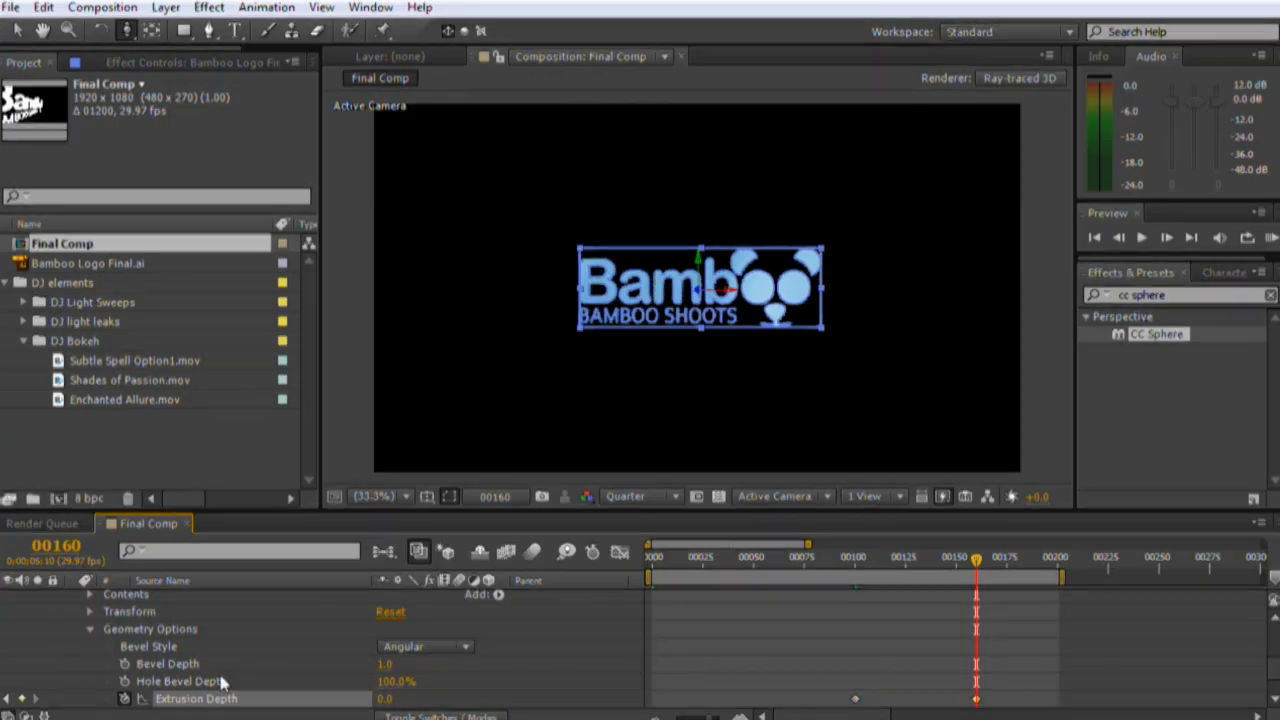
Step: Add a Reflection Intensity keyframe in the logo outlines' Material Options and place it at frame 100
scroll(200, 680, down, 2)
click(90, 681)
scroll(150, 650, down, 5)
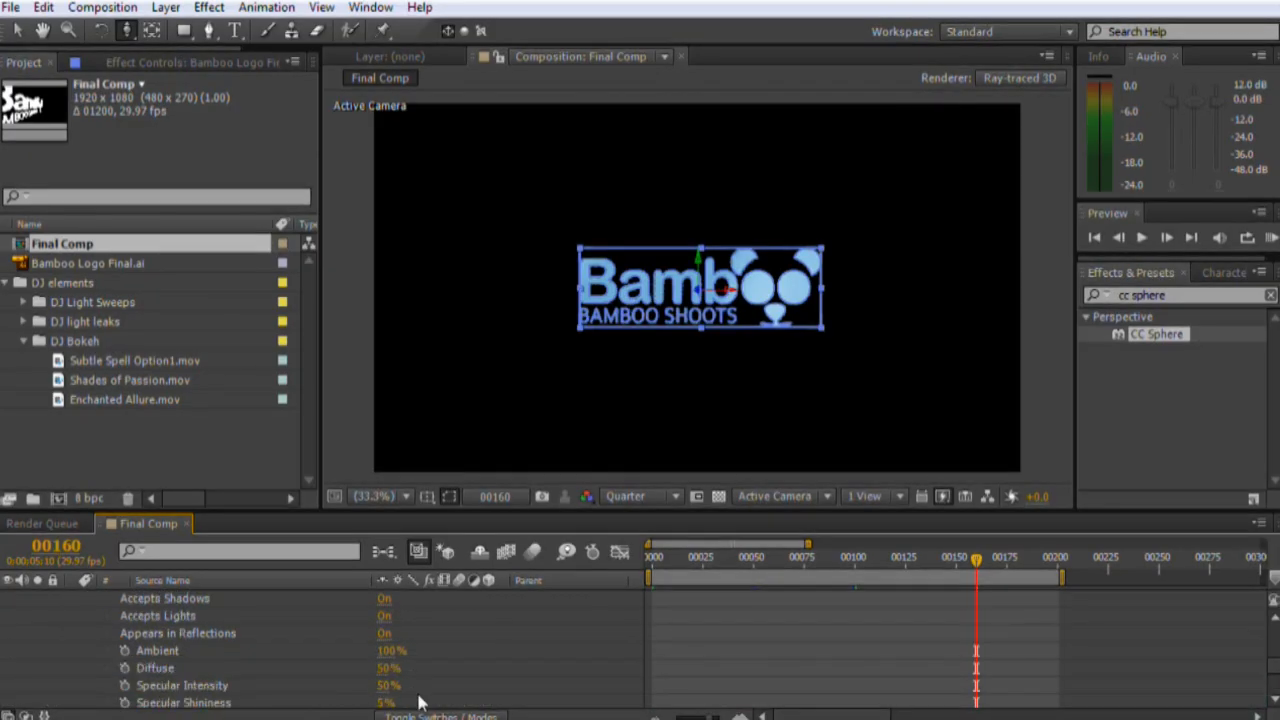
click(124, 685)
drag(976, 686, 855, 686)
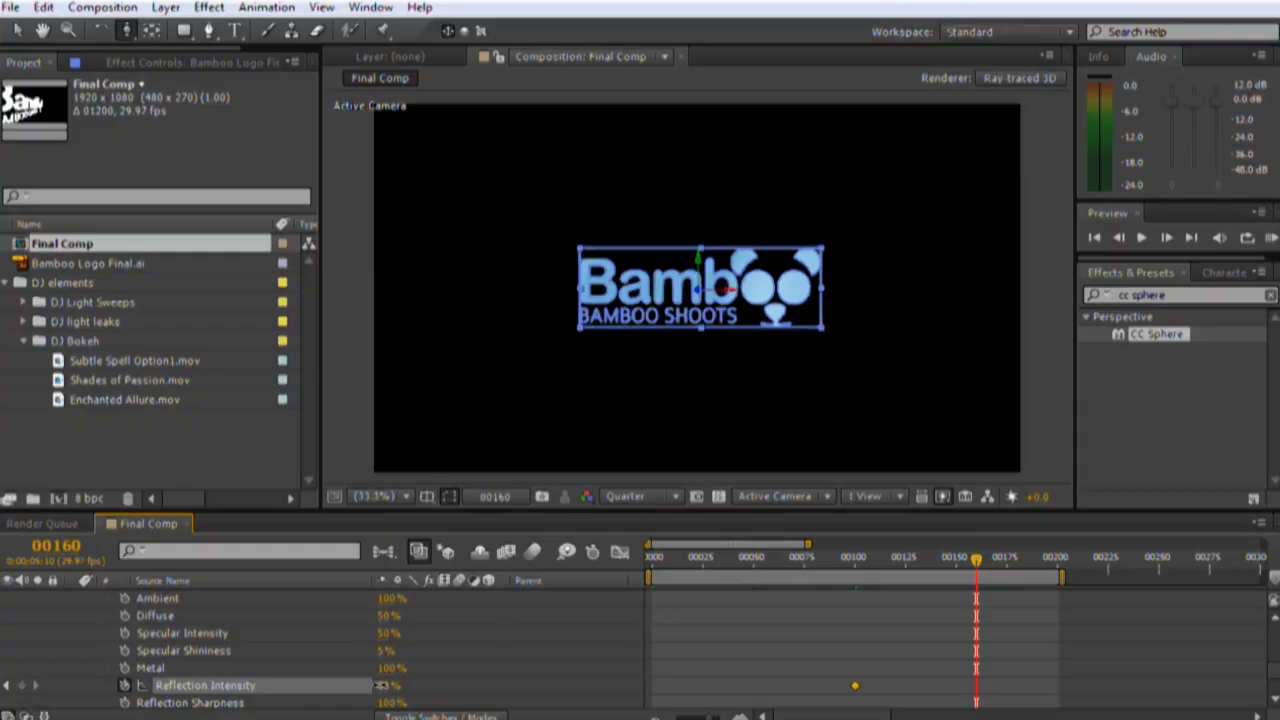
Step: Set the logo outlines' Reflection Intensity to 20% at frame 160
drag(385, 686, 290, 680)
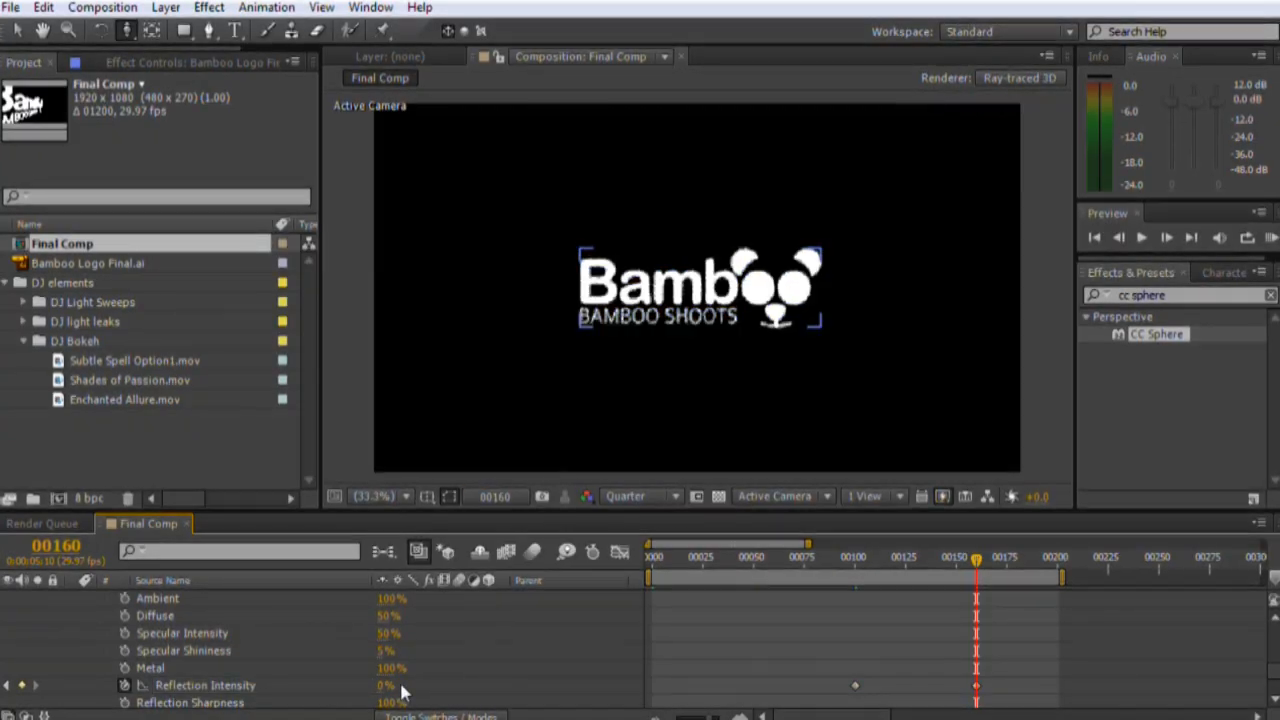
click(386, 686)
text(20)
key(Return)
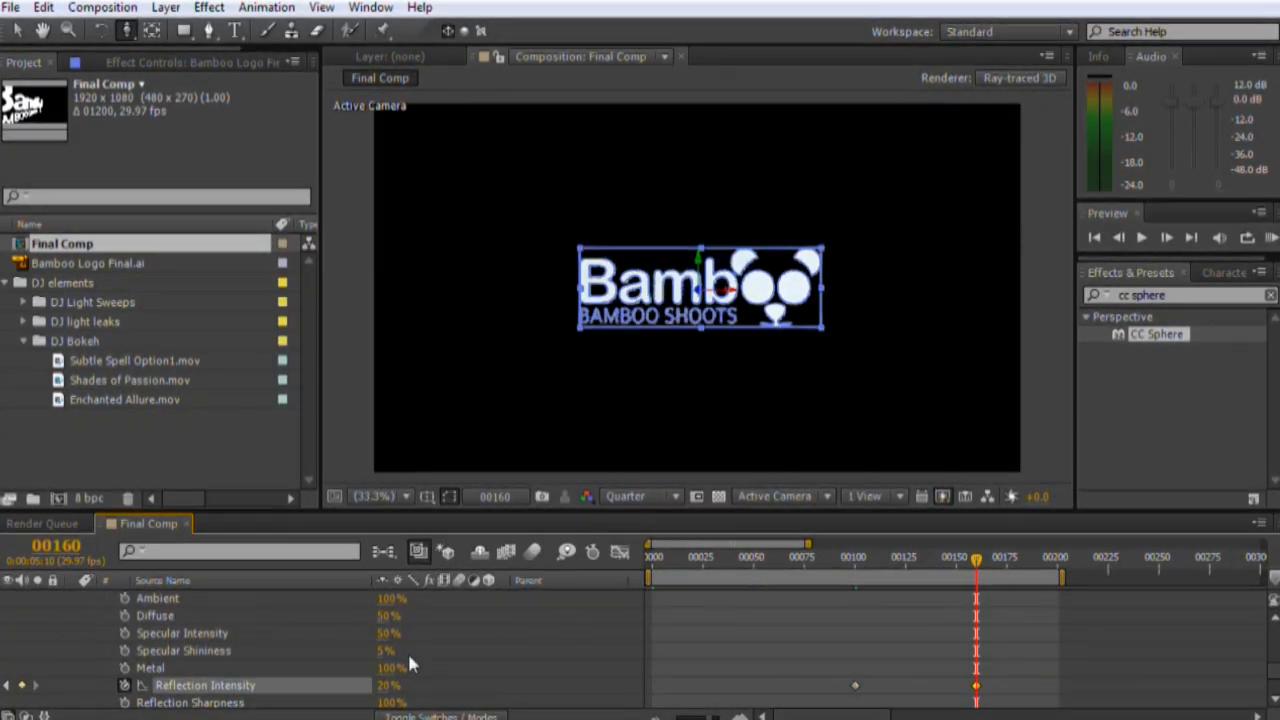
Step: Apply Easy Ease to the logo outlines' Extrusion Depth and Reflection Intensity keyframes at frame 160
key(u)
drag(1022, 669, 925, 705)
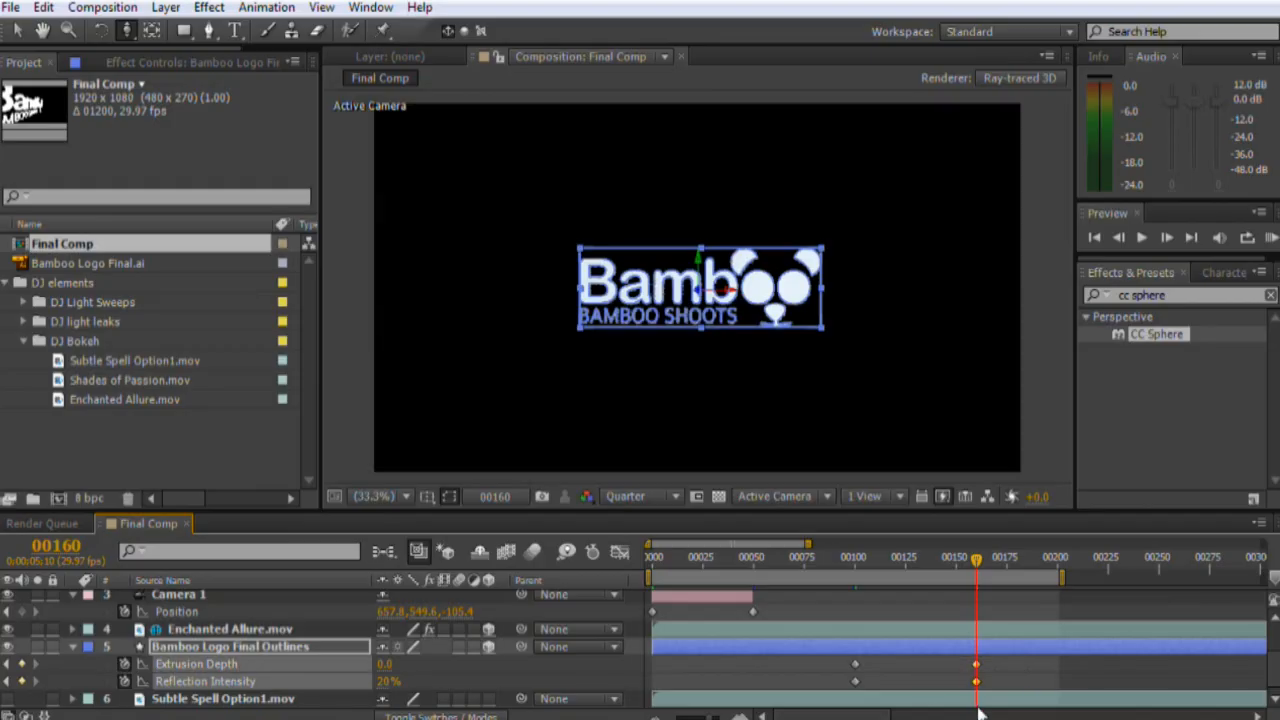
click(1032, 690)
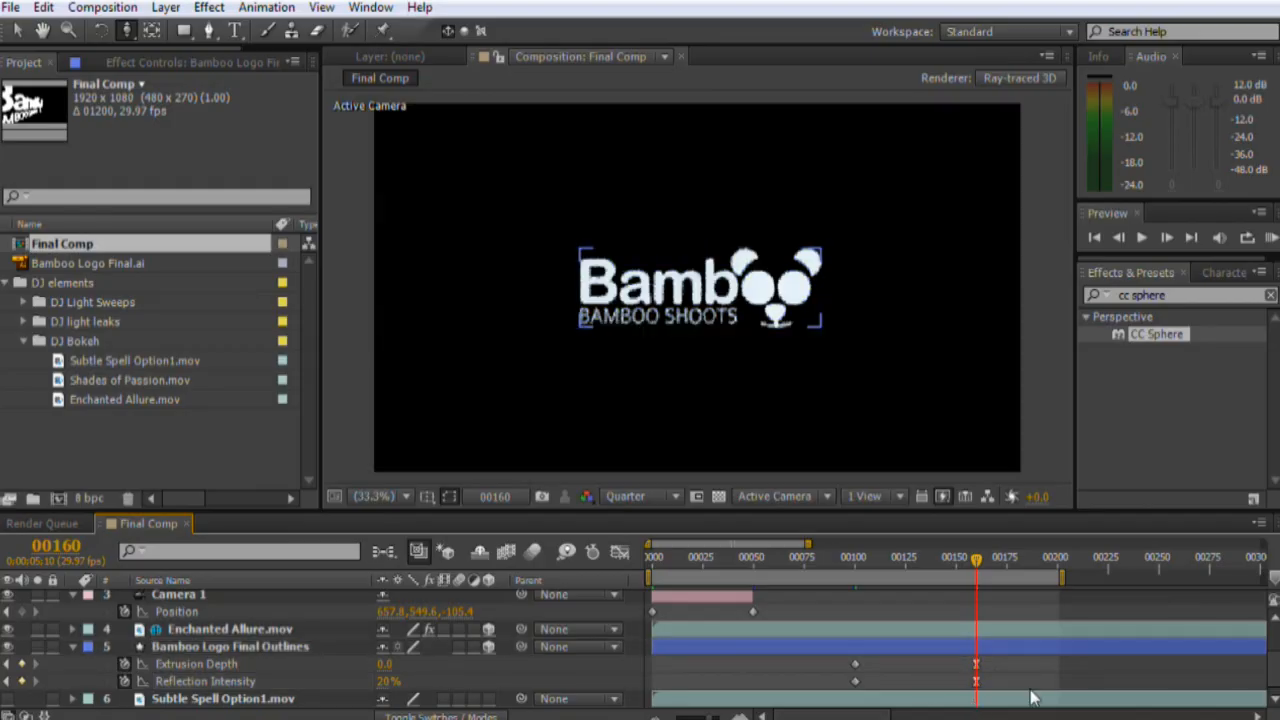
Step: Add the Dormant Magic.mov light leak directly above Enchanted Allure.mov and set its blending mode to Screen
click(687, 559)
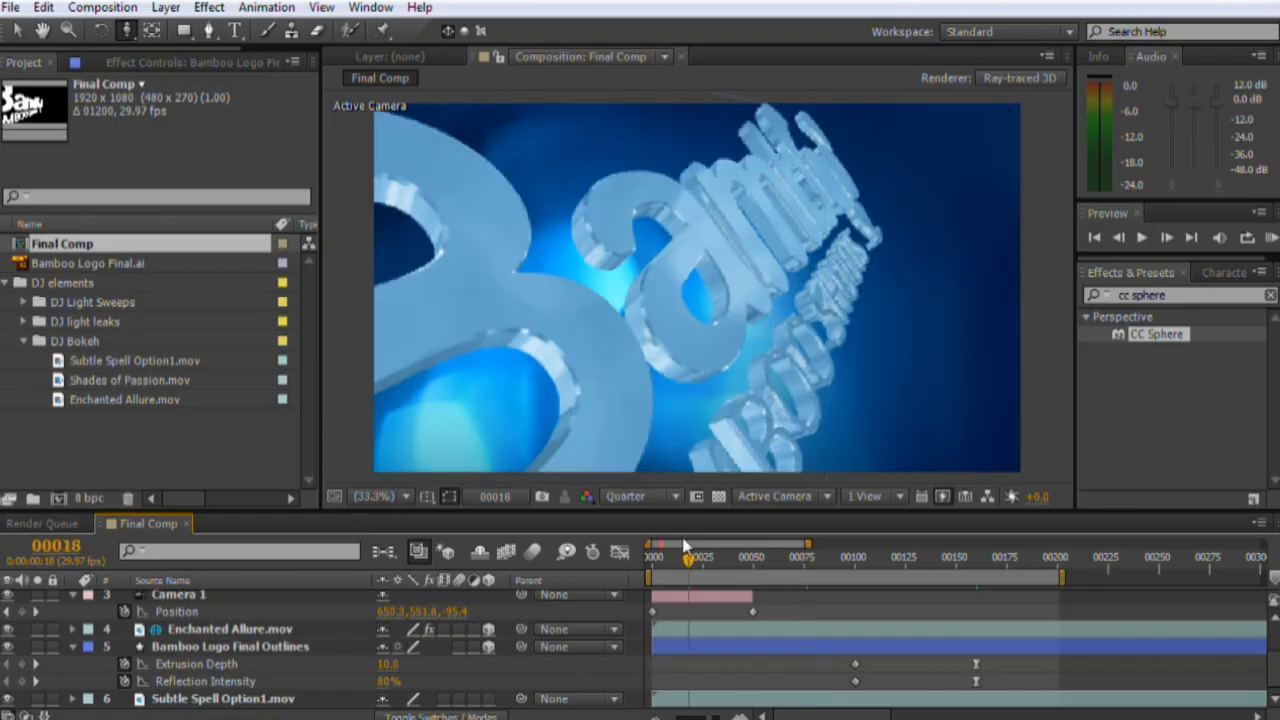
click(22, 341)
click(22, 322)
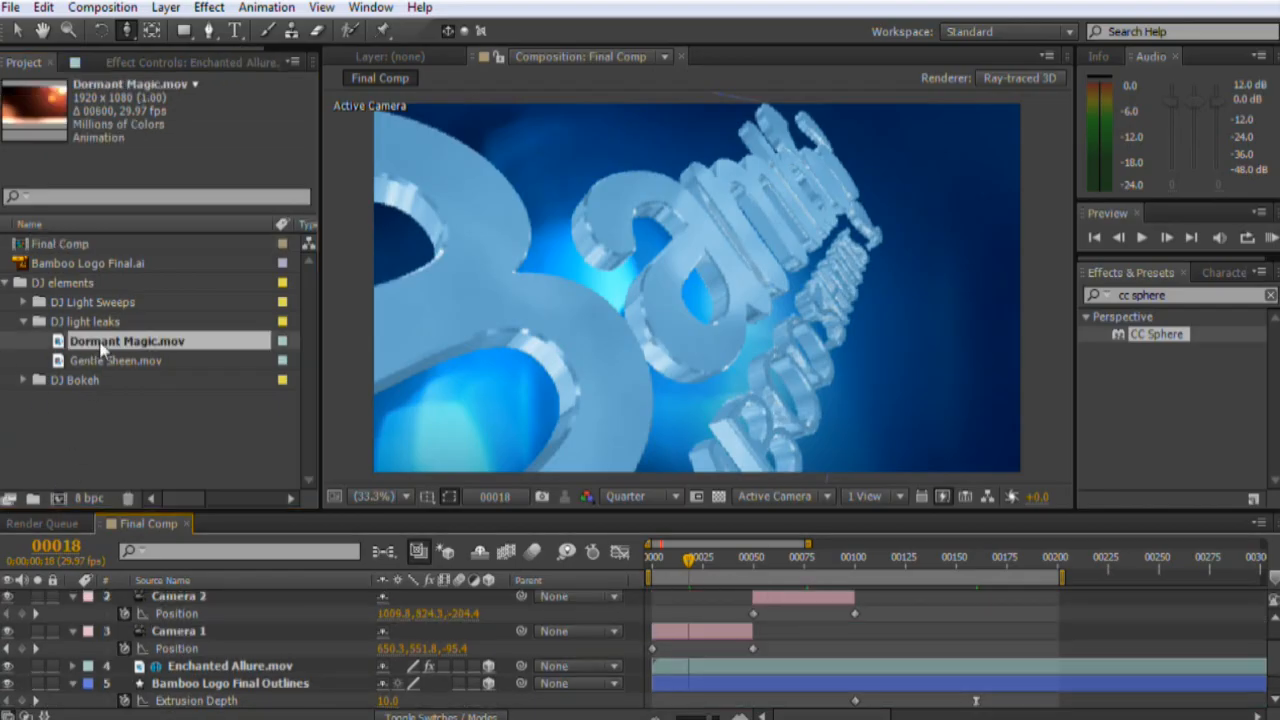
drag(99, 343, 196, 665)
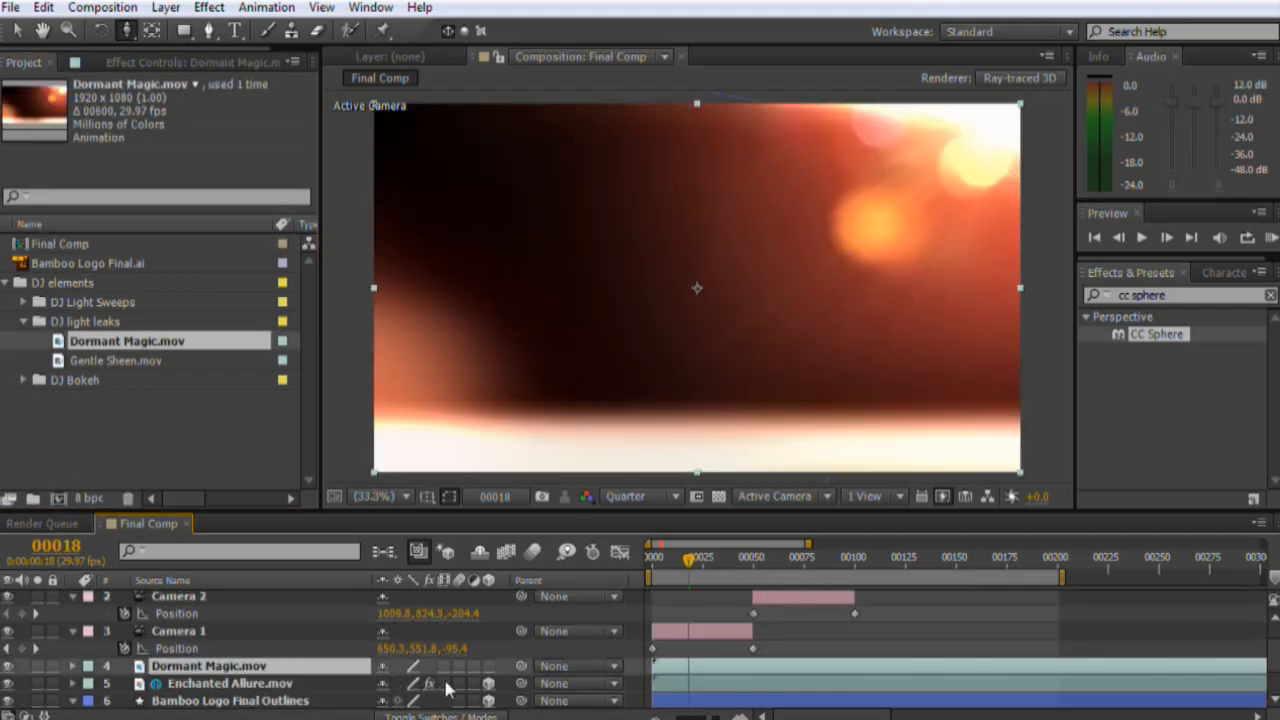
click(475, 718)
click(406, 666)
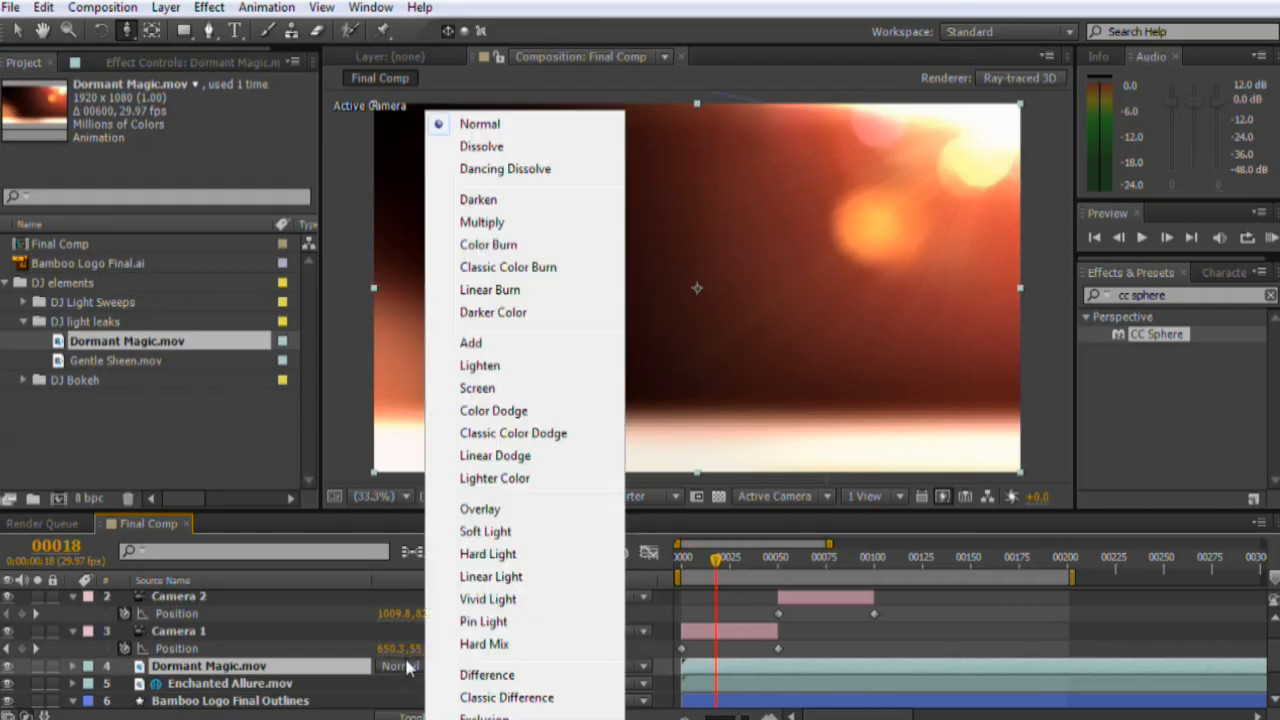
click(504, 388)
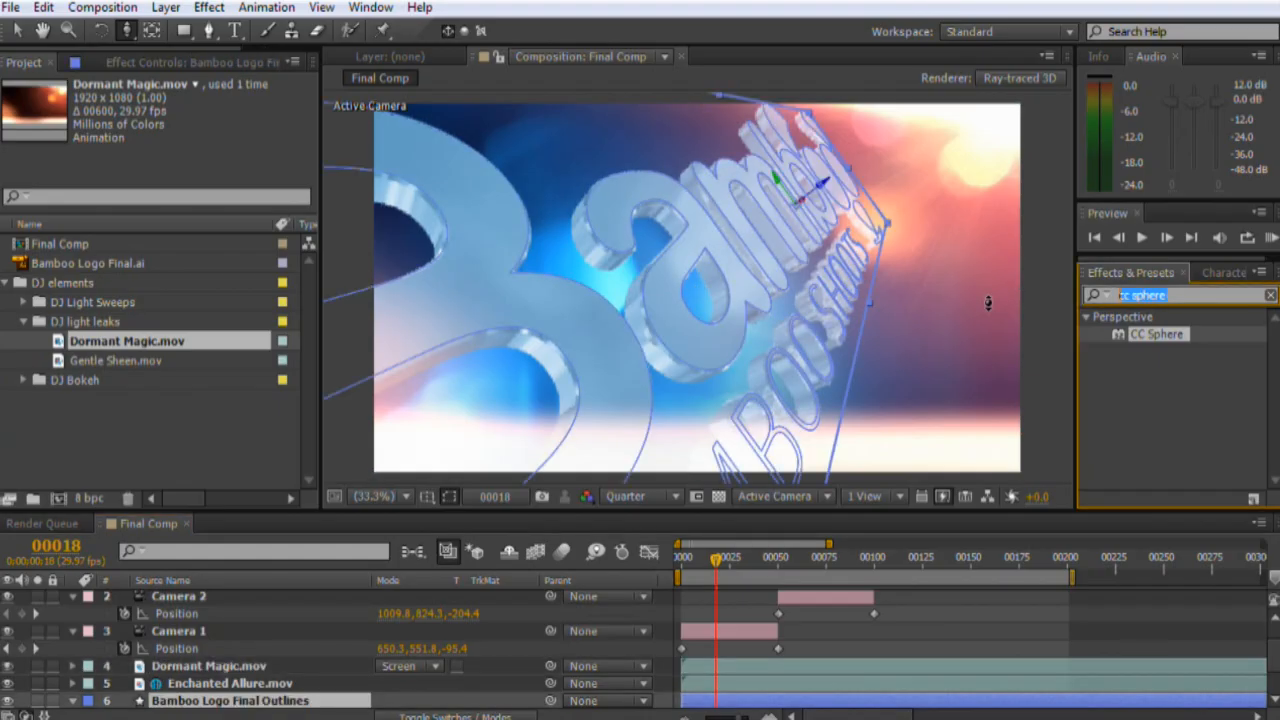
Step: Try a Glow effect with a 51.8% threshold on the Bamboo Logo Final Outlines layer and delete it
text(glow)
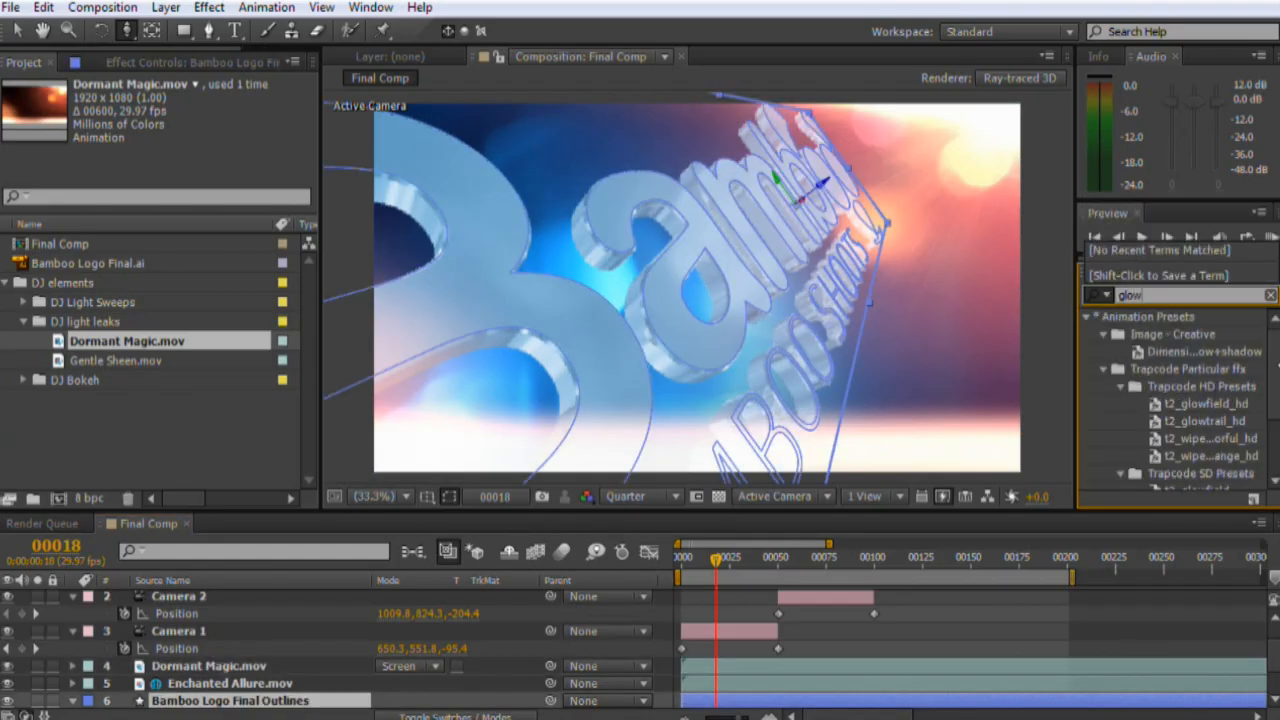
drag(1273, 383, 1235, 468)
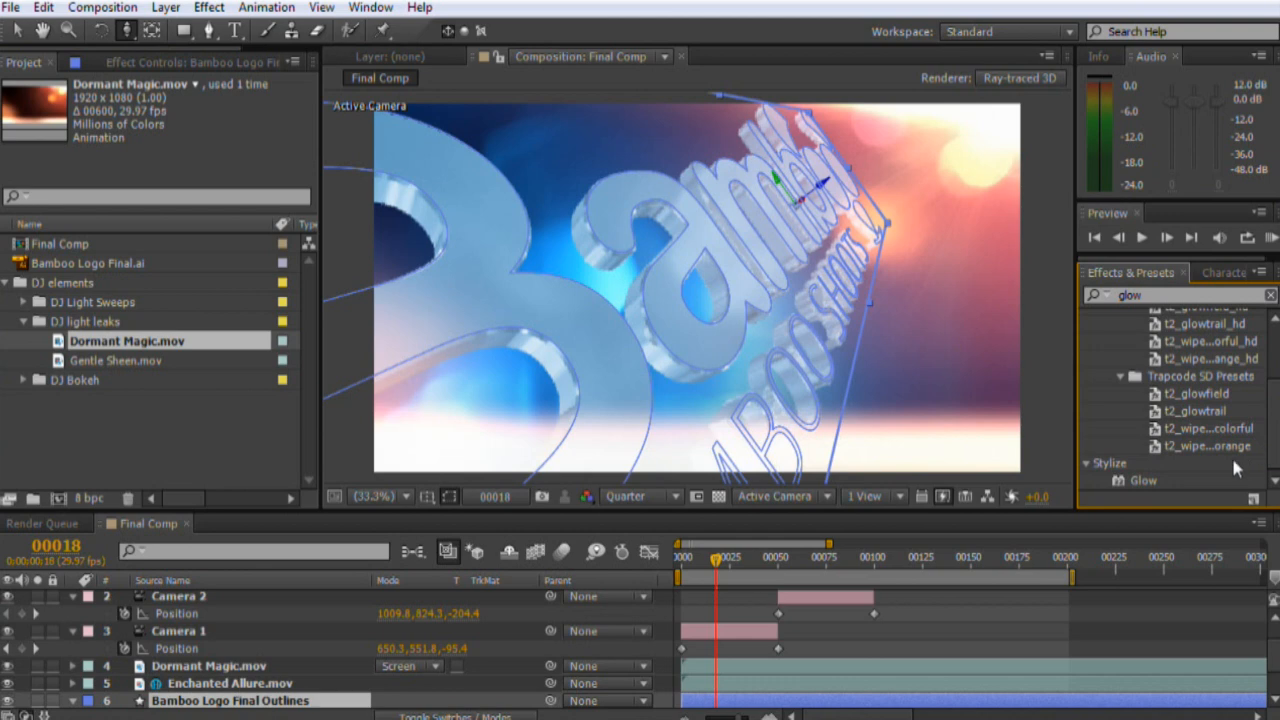
double_click(1122, 482)
drag(182, 137, 144, 143)
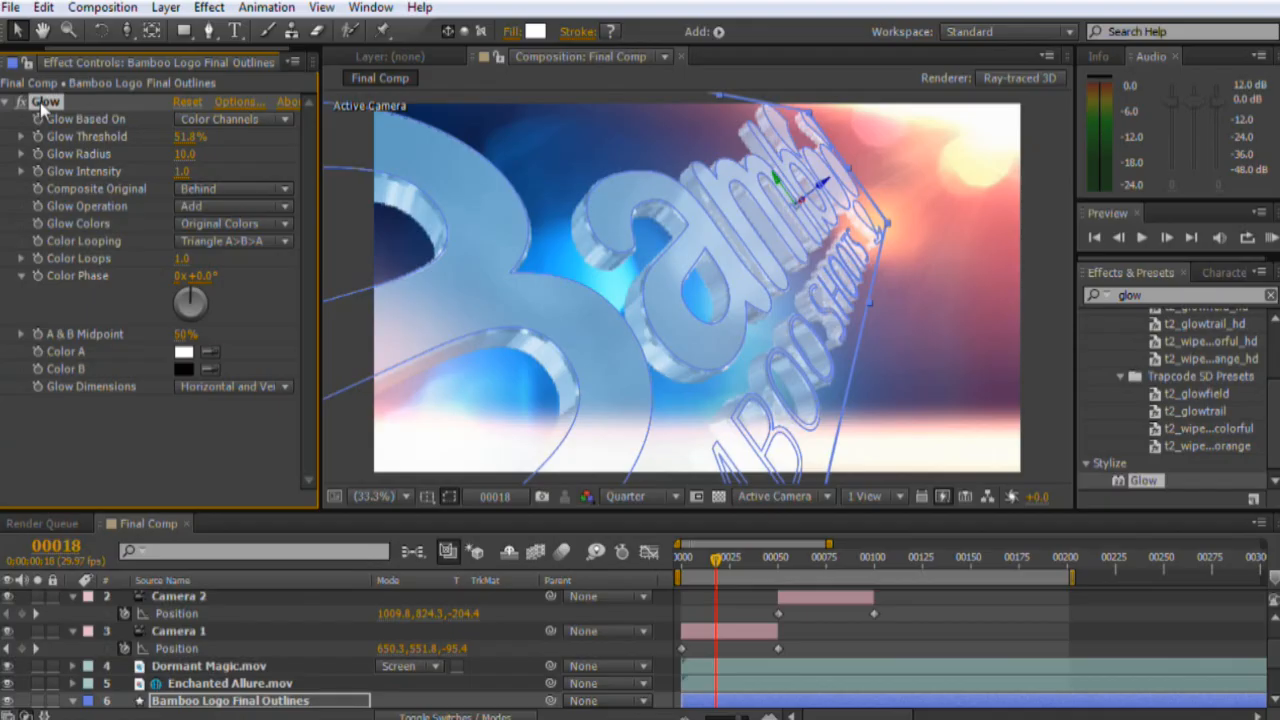
key(Delete)
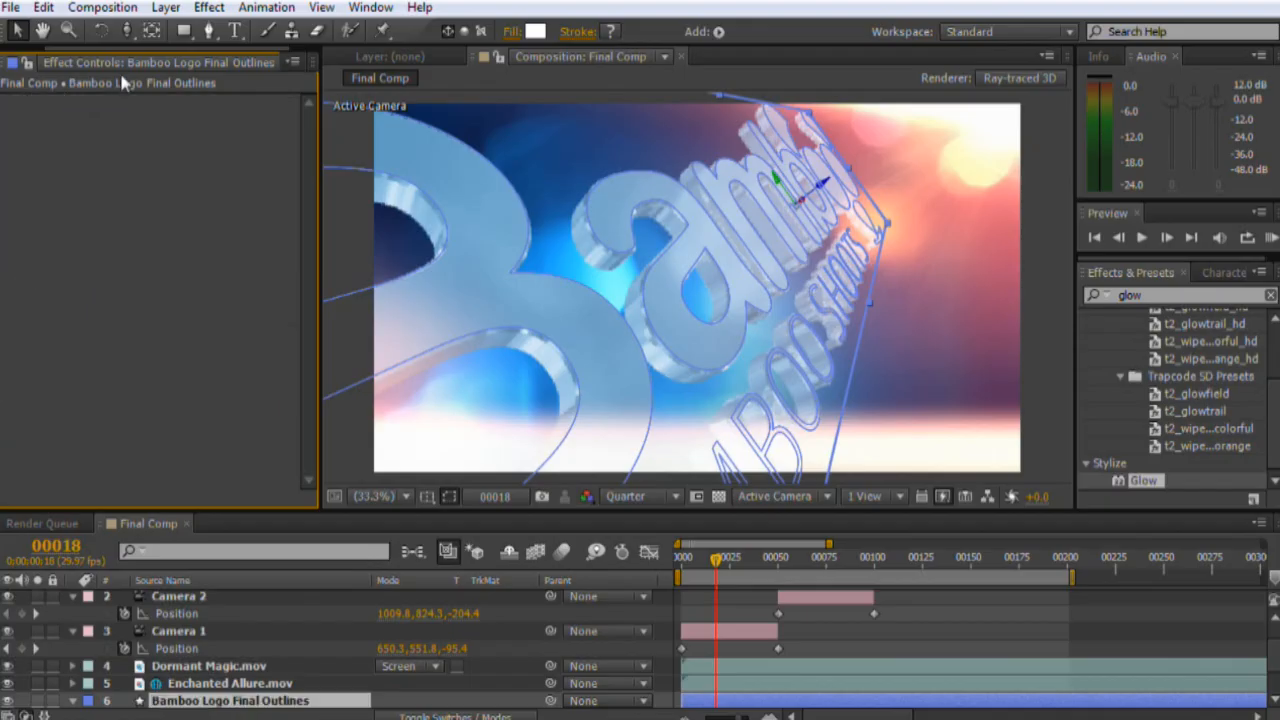
Step: Create an adjustment layer and place it directly above the Bamboo Logo Final Outlines layer
click(166, 7)
mouse_move(200, 30)
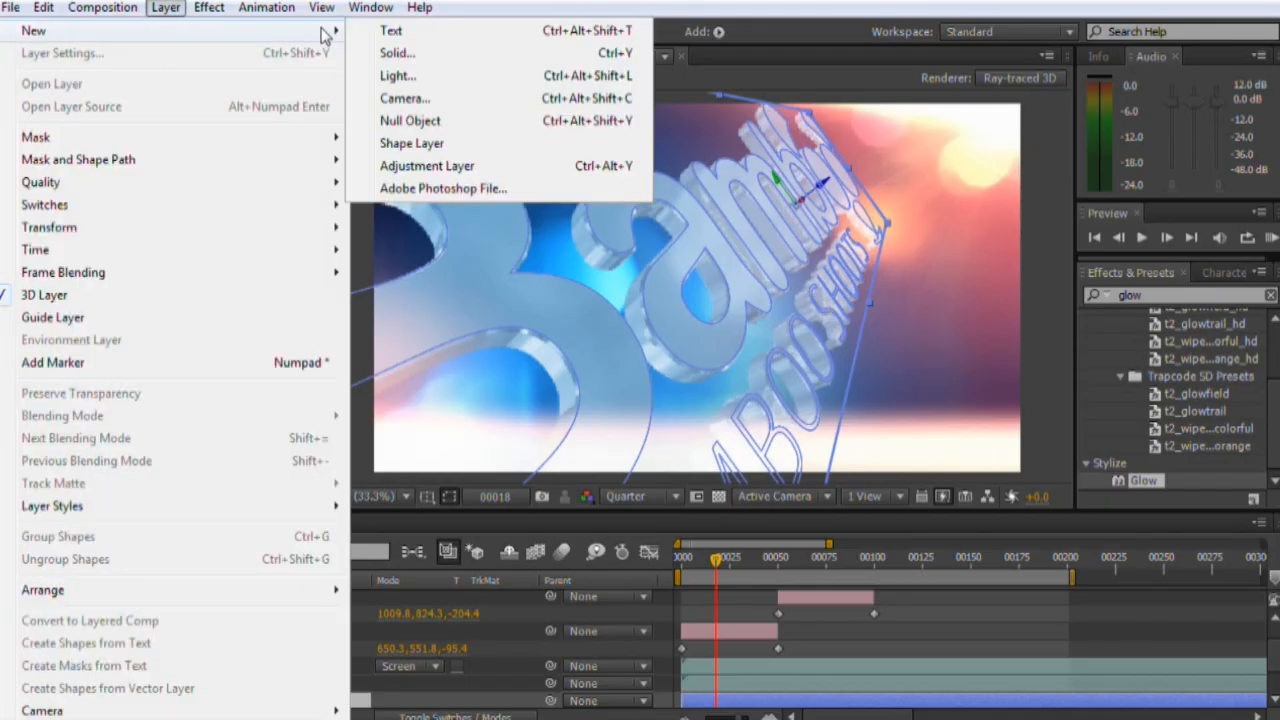
click(428, 141)
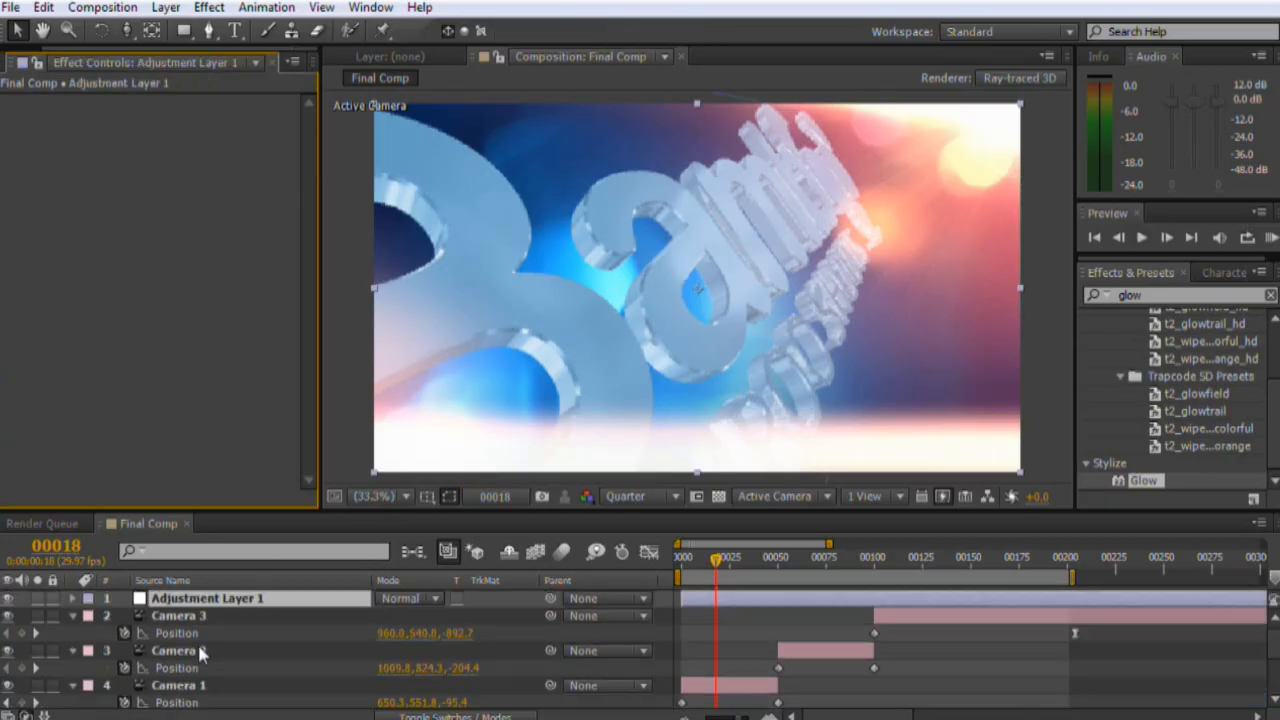
drag(200, 598, 260, 631)
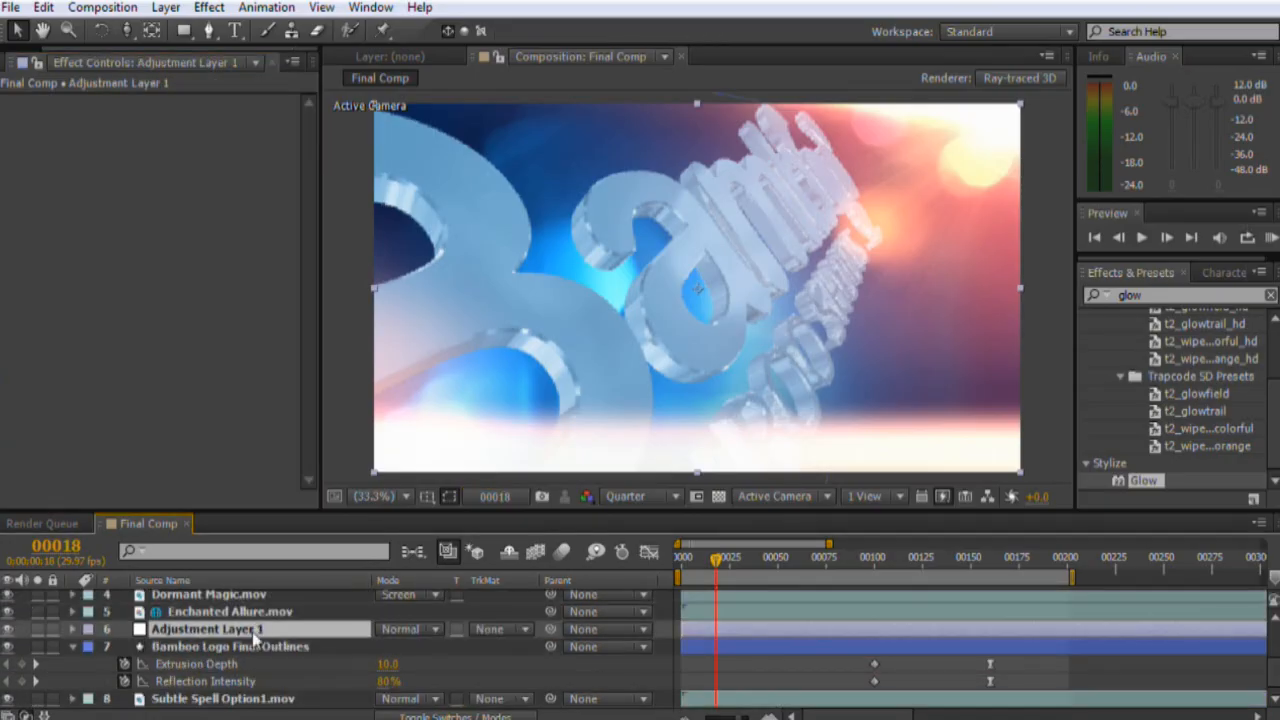
Step: Apply Glow to the adjustment layer with Glow Threshold 83.1%, Glow Radius 52 and Glow Colors set to A & B Colors
double_click(1145, 482)
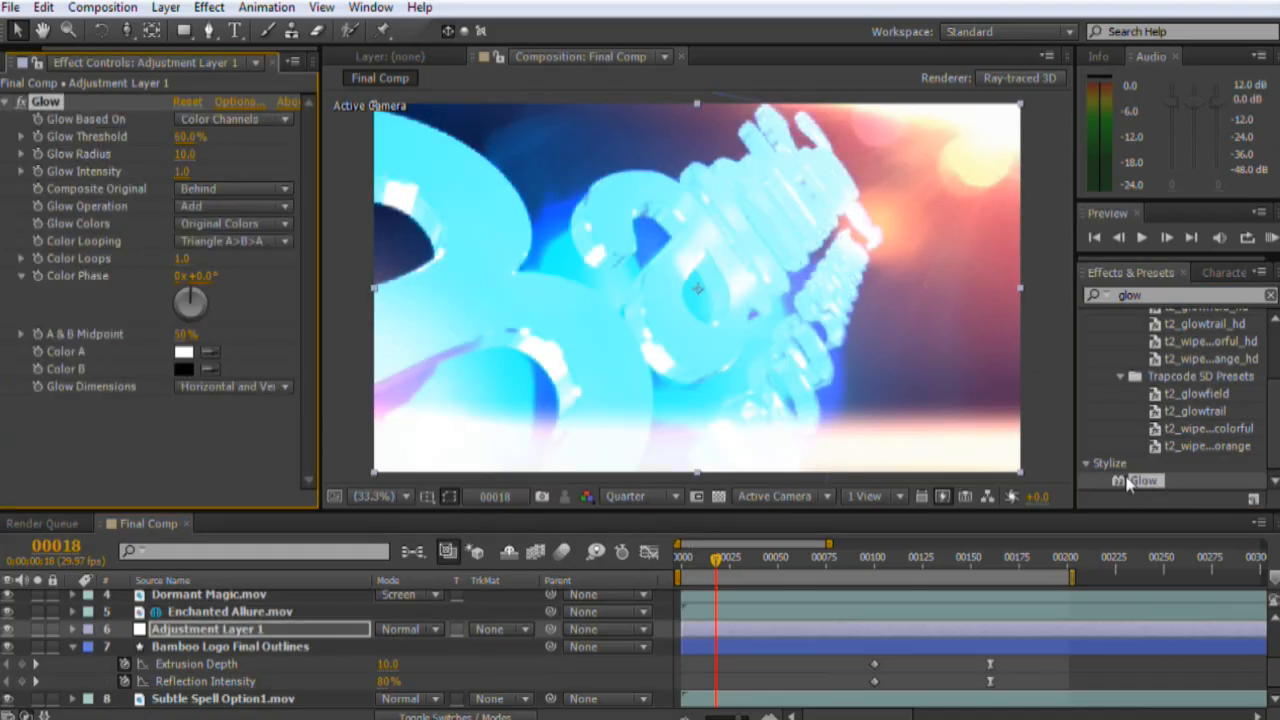
drag(185, 136, 231, 135)
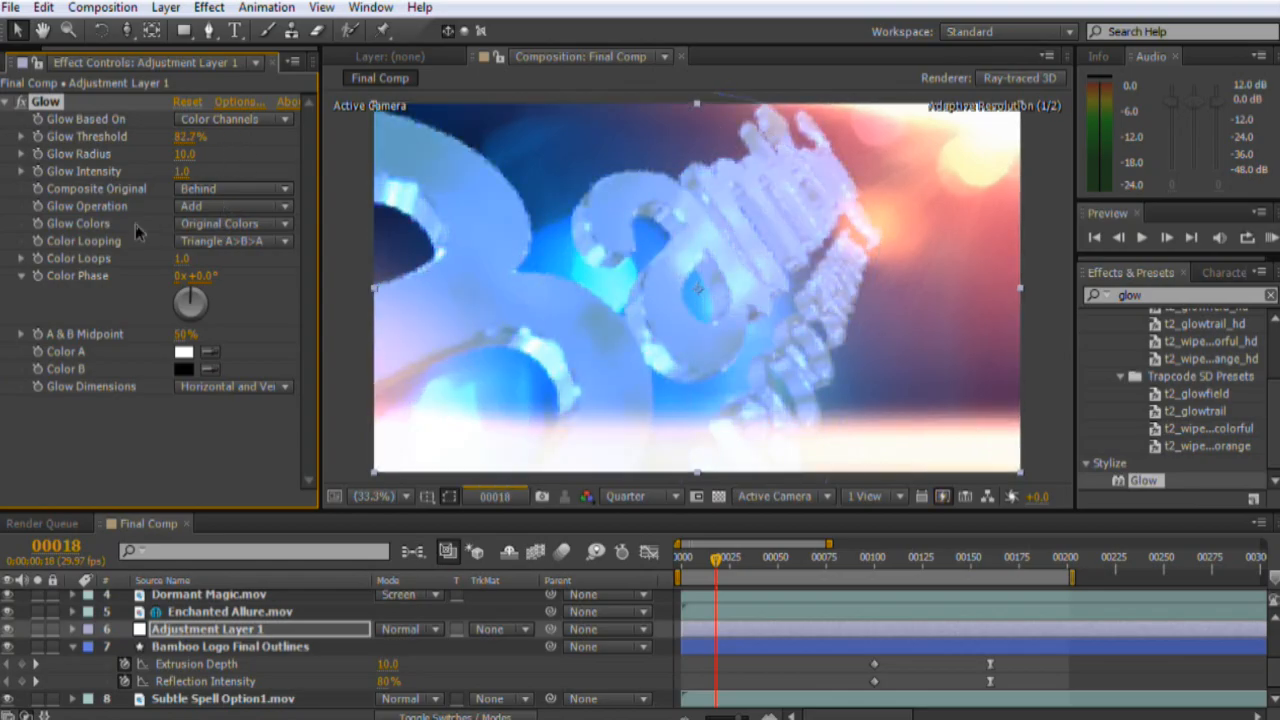
click(206, 225)
click(246, 272)
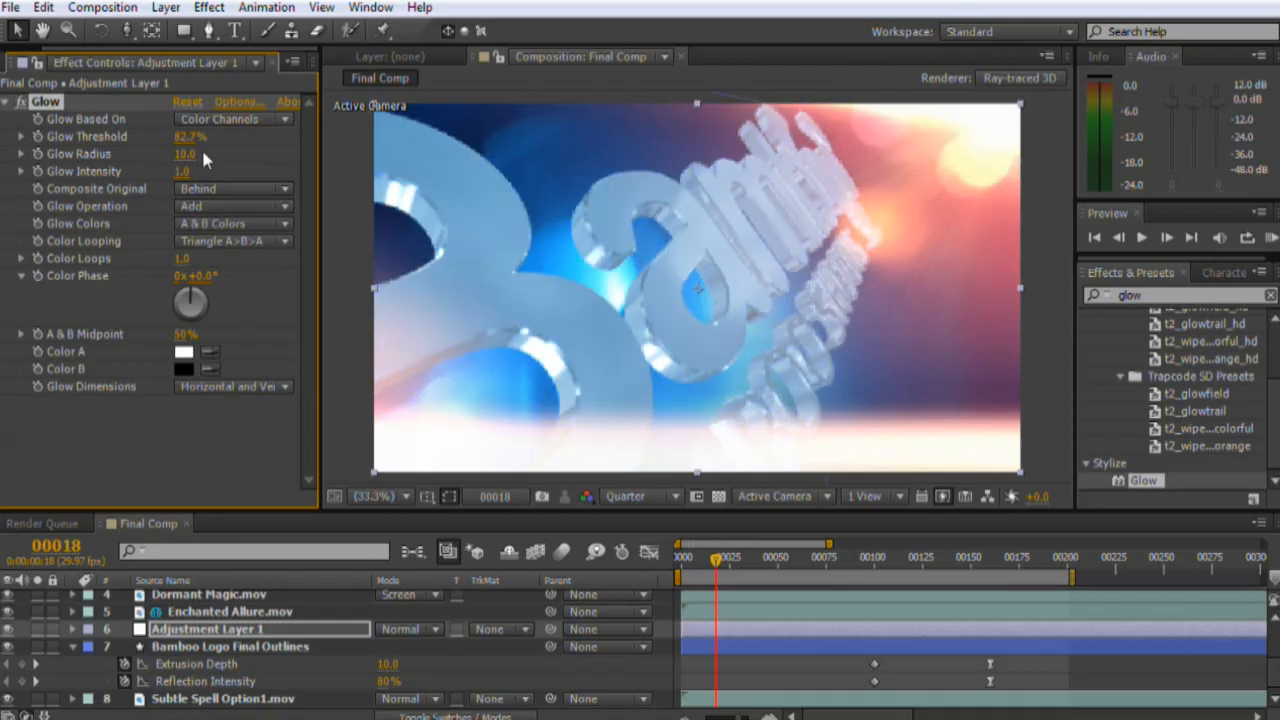
drag(186, 137, 222, 152)
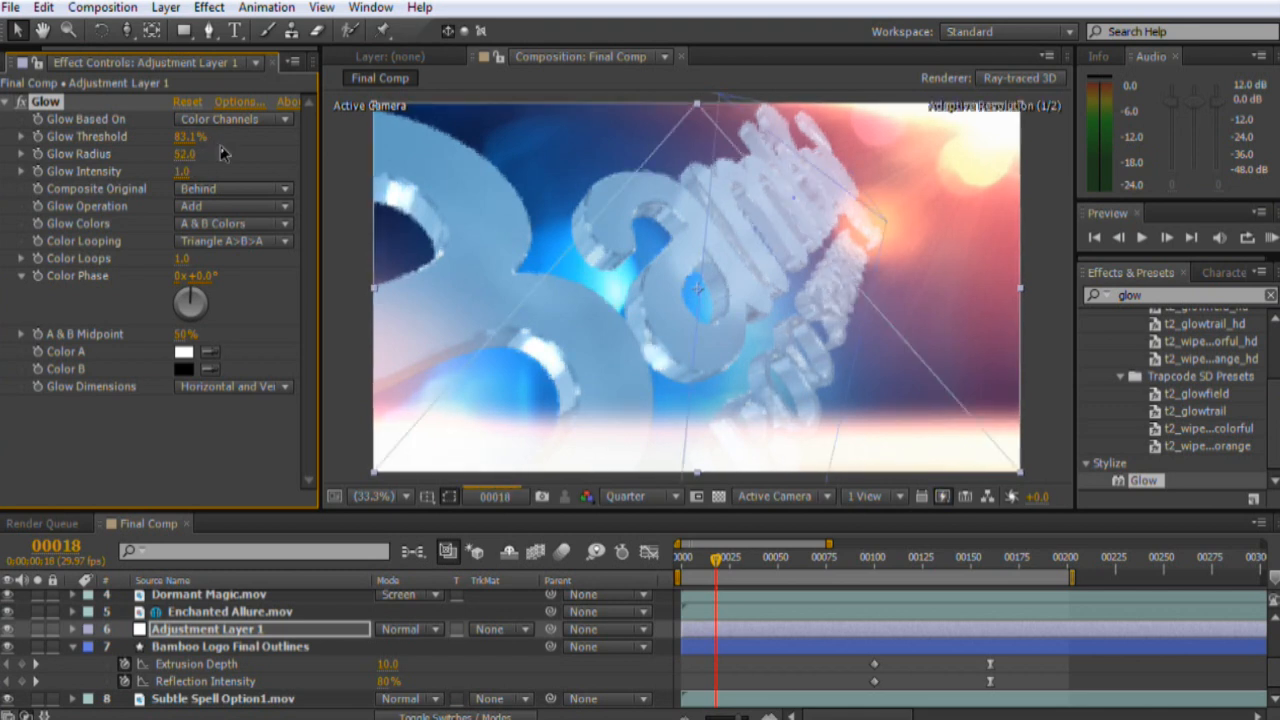
Step: Apply Curves to the adjustment layer and shape a slight S-curve by lowering the shadows and raising the highlights
text(curves)
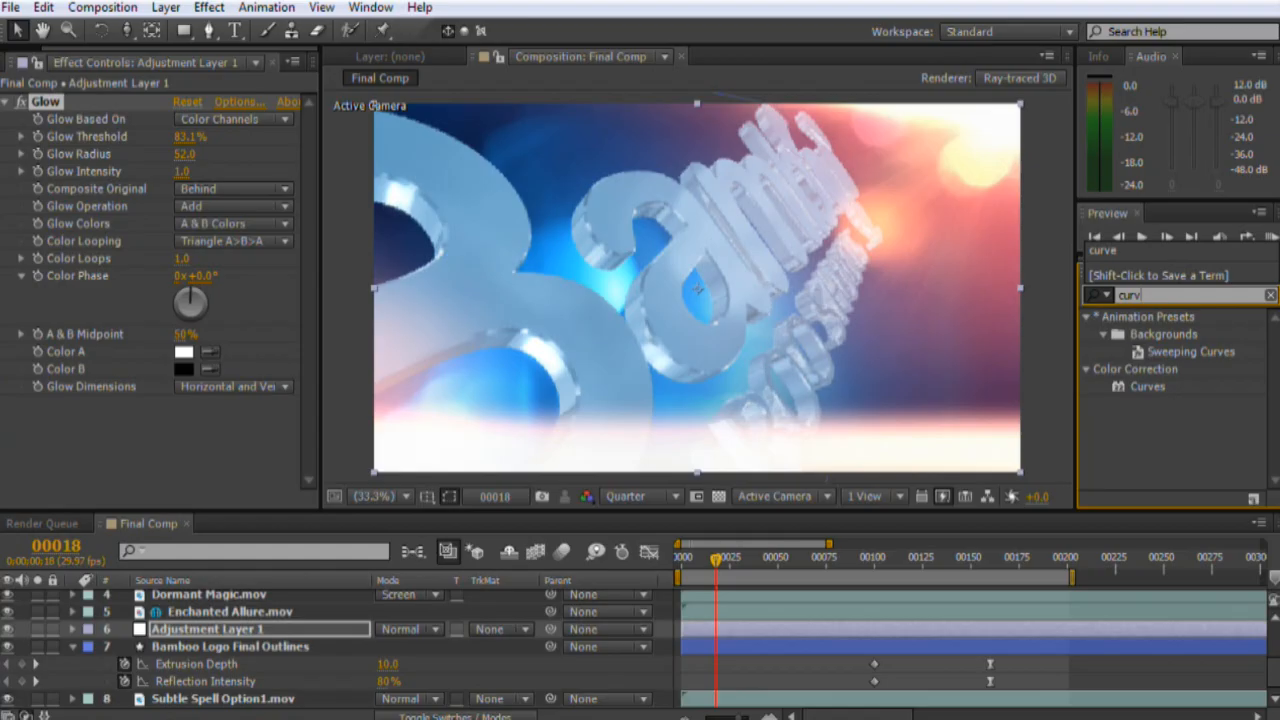
click(1092, 297)
double_click(1155, 391)
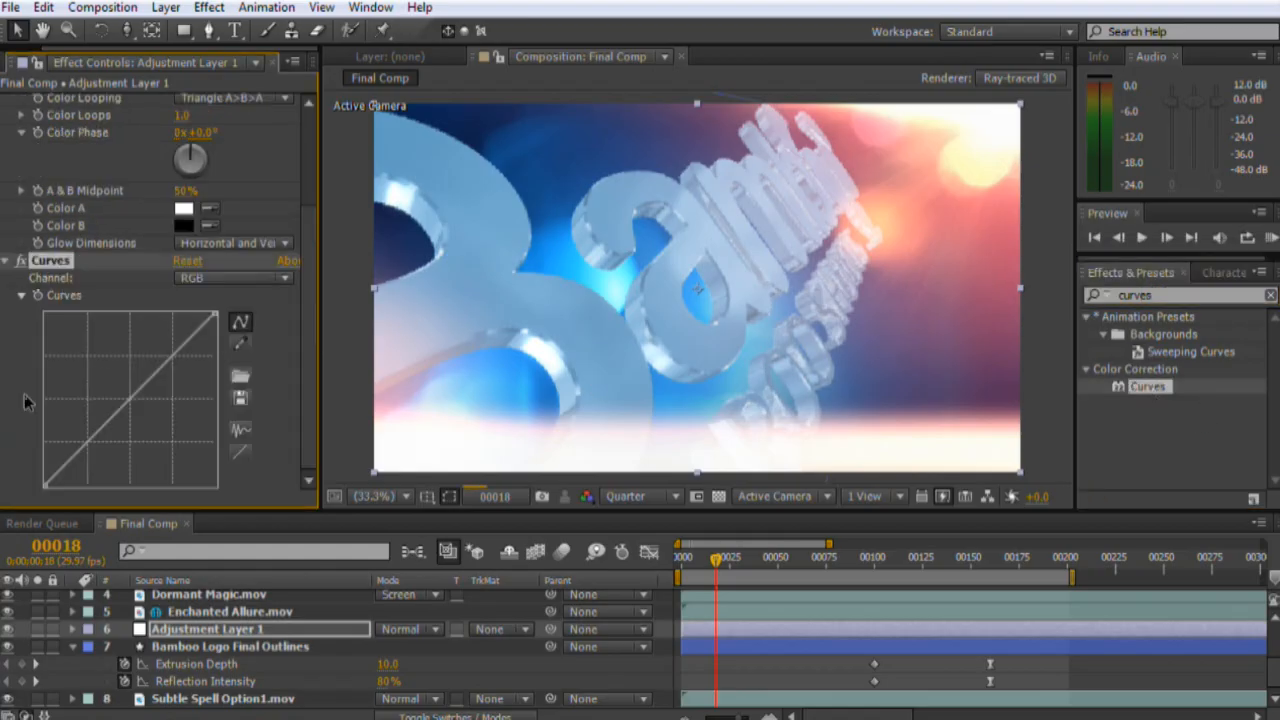
drag(86, 447, 87, 454)
mouse_move(172, 364)
mouse_down()
mouse_move(170, 352)
mouse_move(180, 361)
mouse_up()
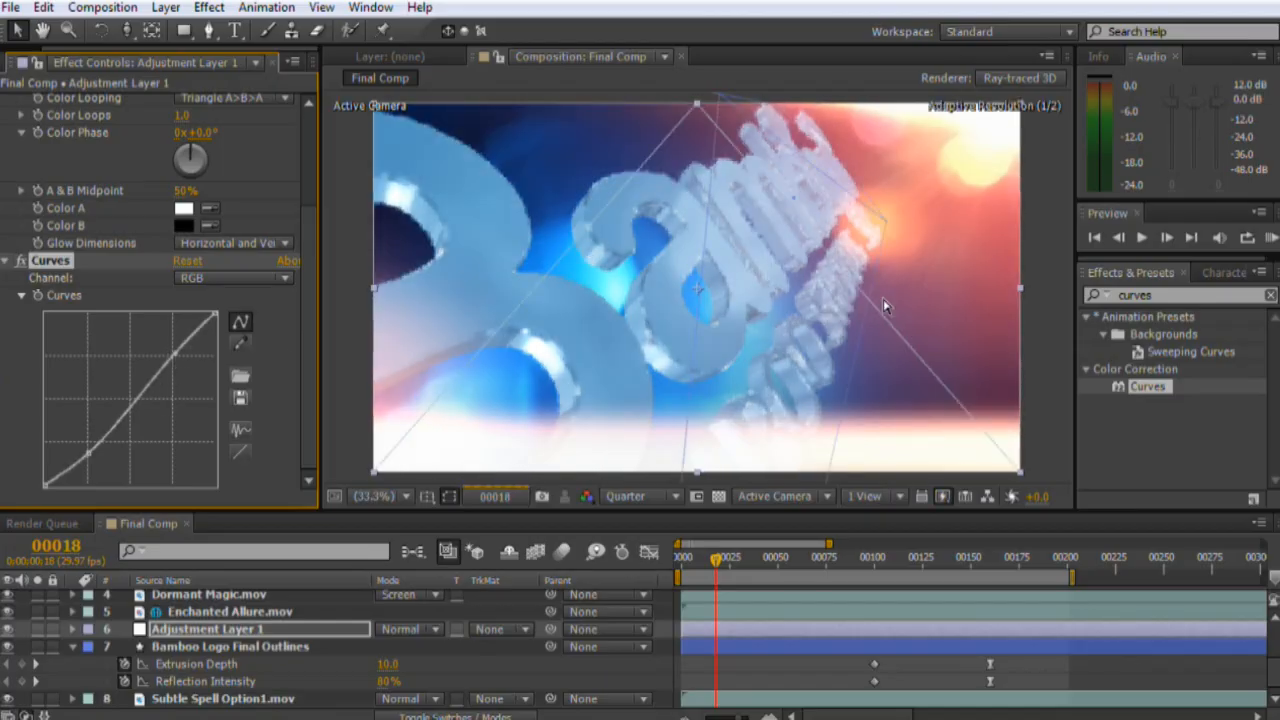
drag(80, 453, 88, 452)
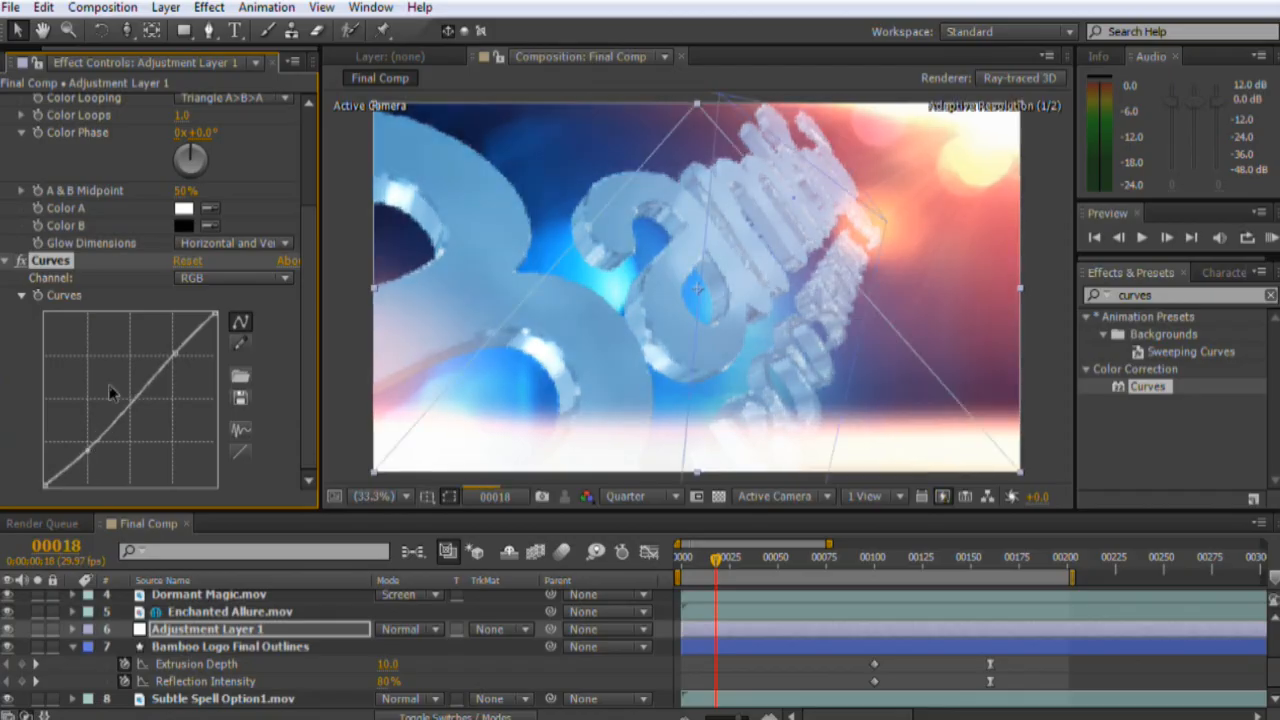
click(9, 639)
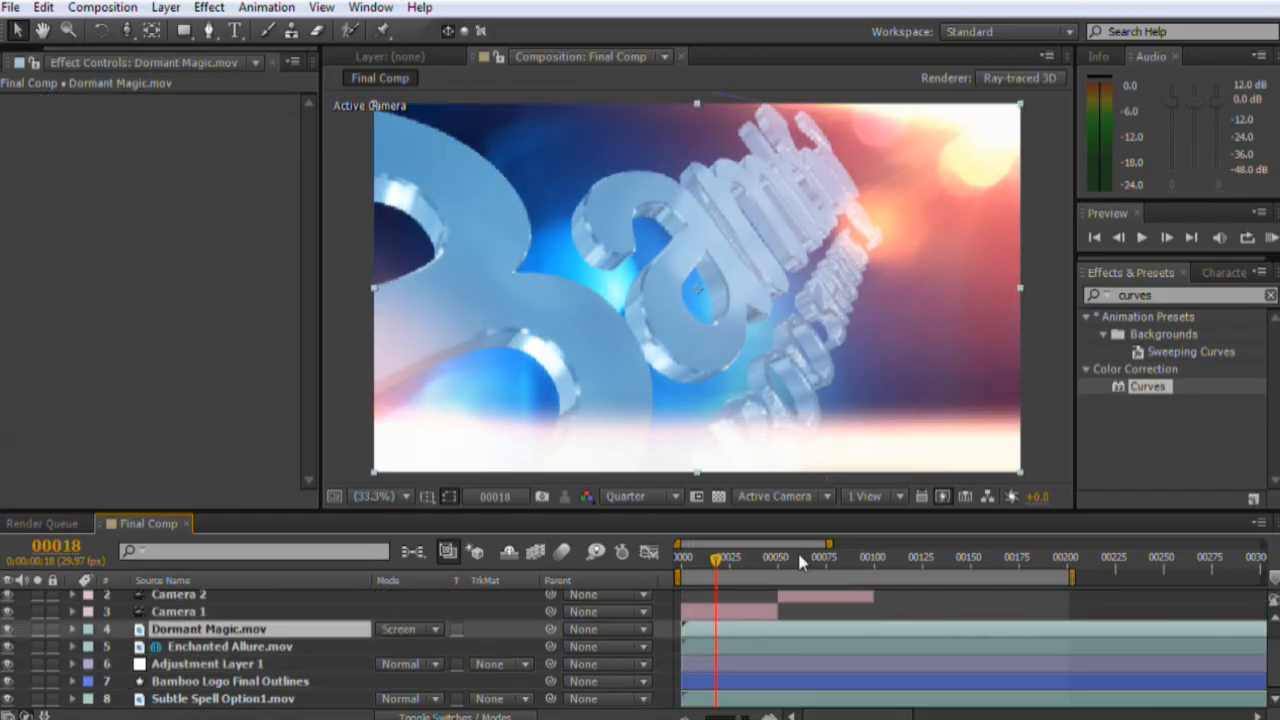
Step: Trim the end of the Dormant Magic.mov layer to frame 49, where Camera 1 ends, and advance to frame 50
click(775, 560)
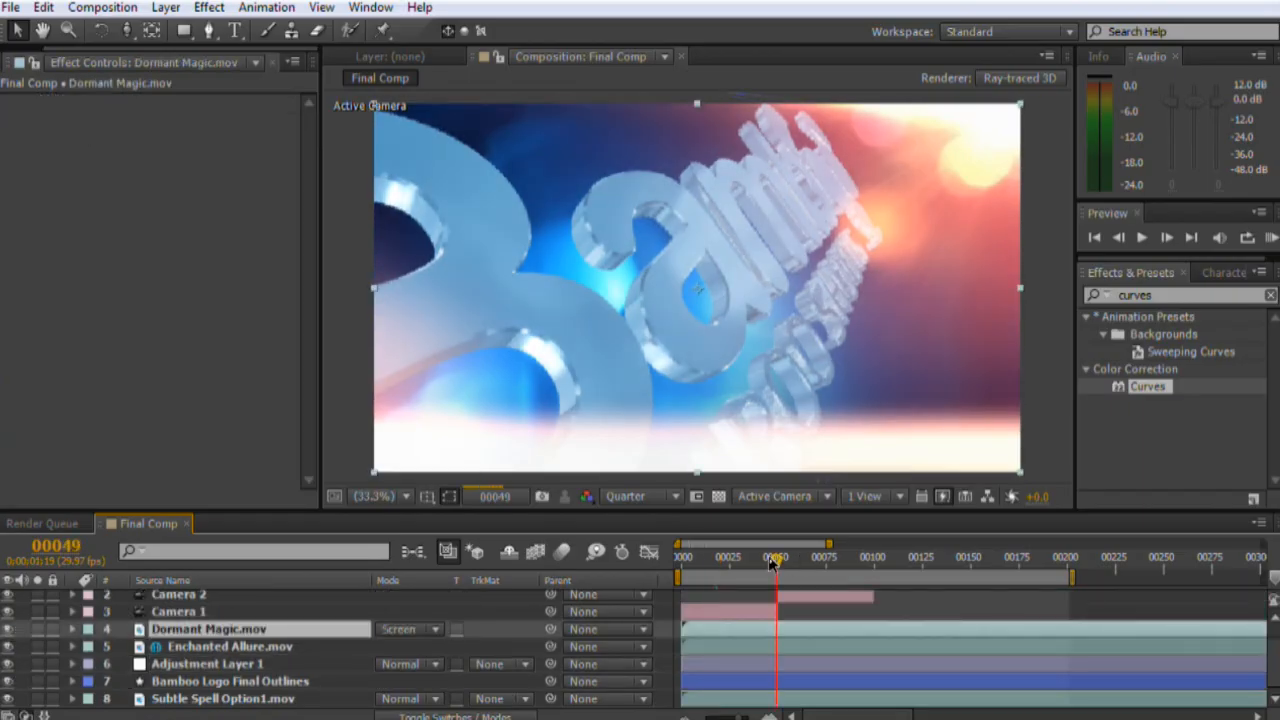
key(alt+])
key(Page_Down)
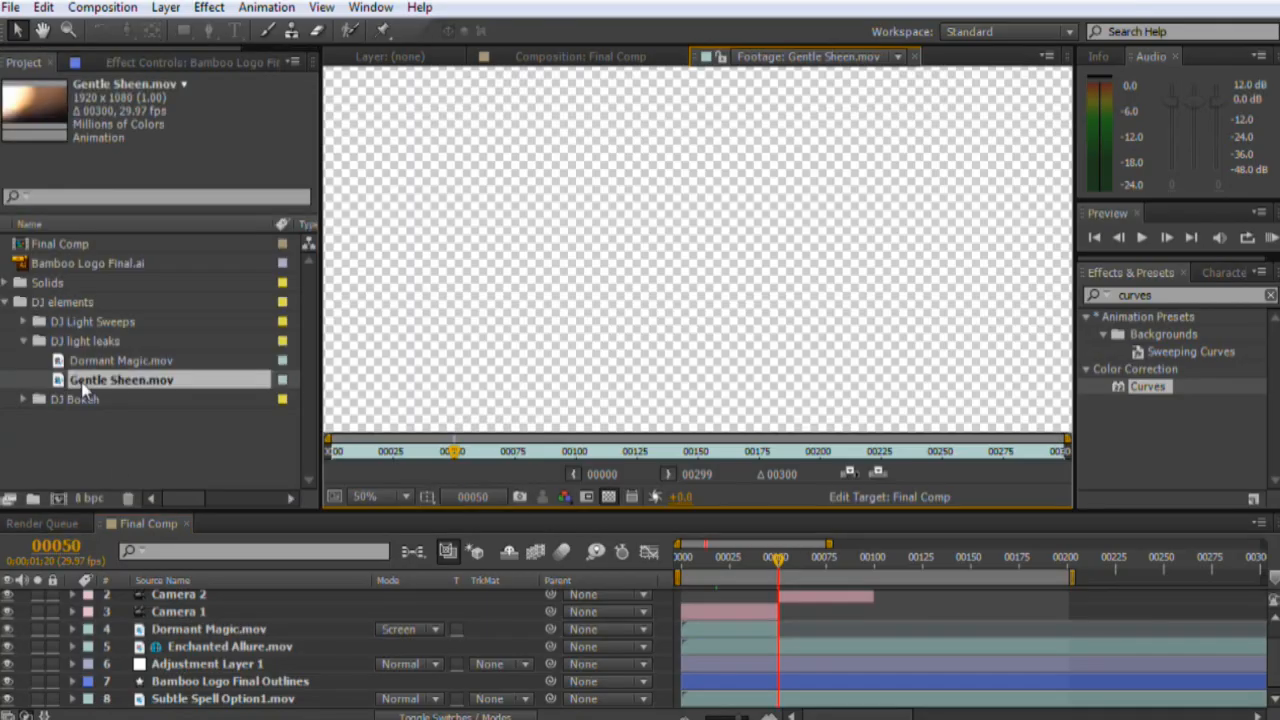
Step: Overlay Gentle Sheen.mov into the comp at frame 50 with its in point at frame 37, placing it directly below Camera 1
drag(455, 465, 416, 490)
click(569, 475)
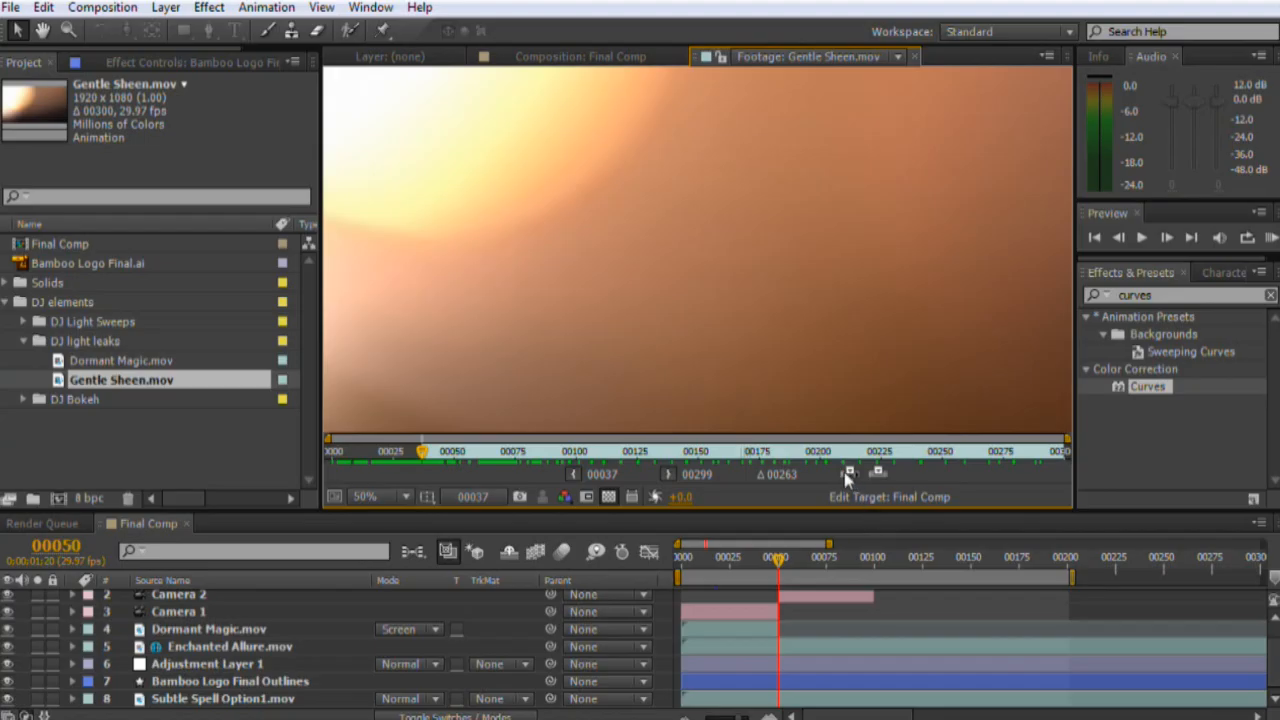
click(876, 474)
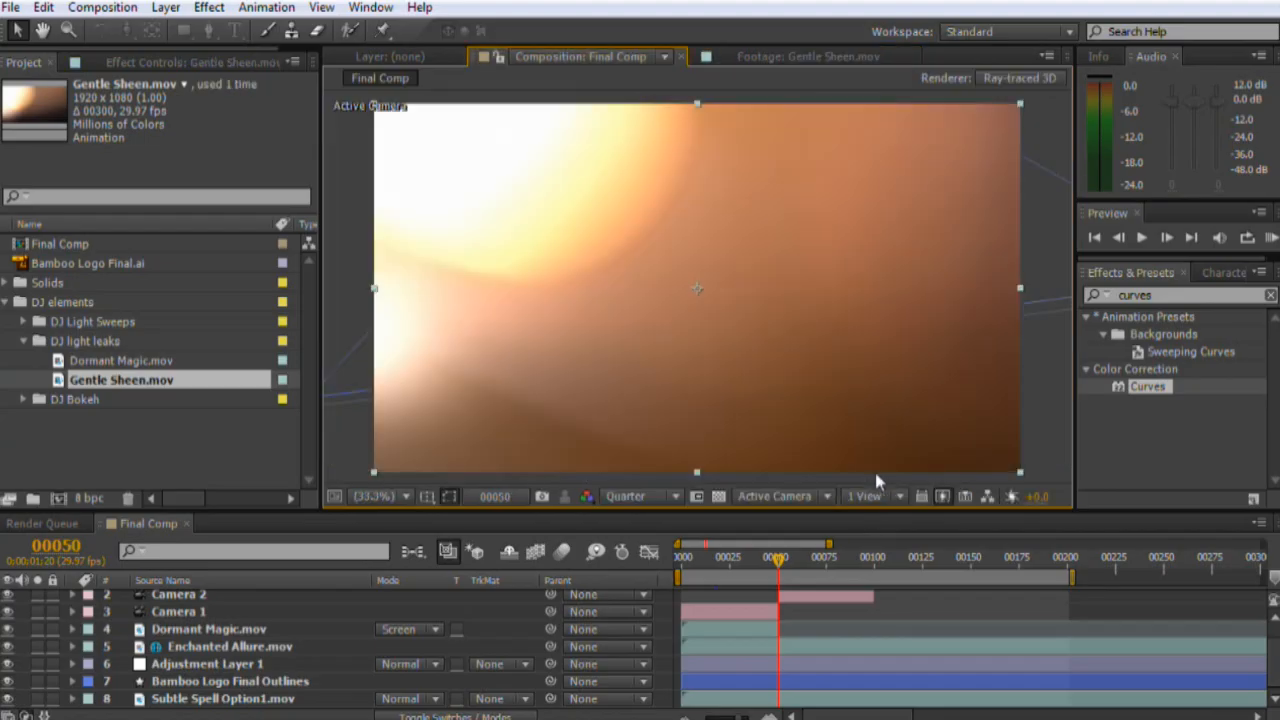
drag(172, 605, 190, 655)
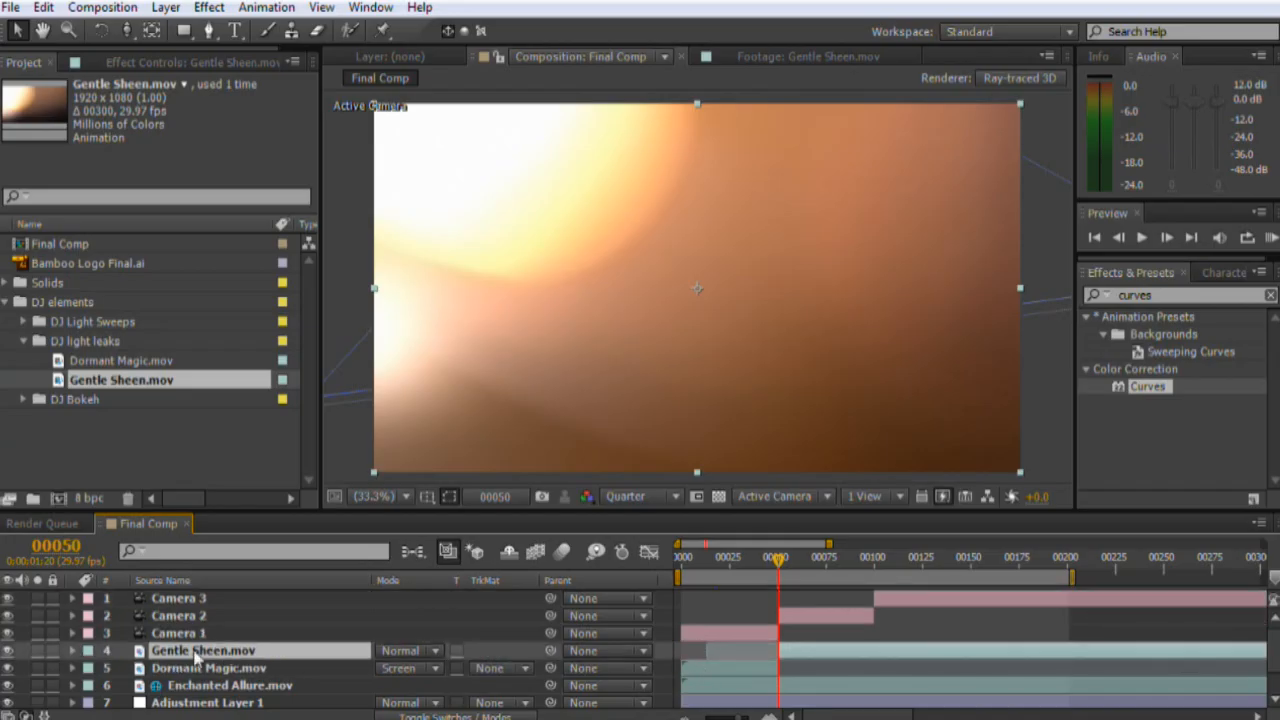
Step: Set Gentle Sheen.mov's blending mode to Screen and trim its end to match Camera 2, at frame 99
click(426, 651)
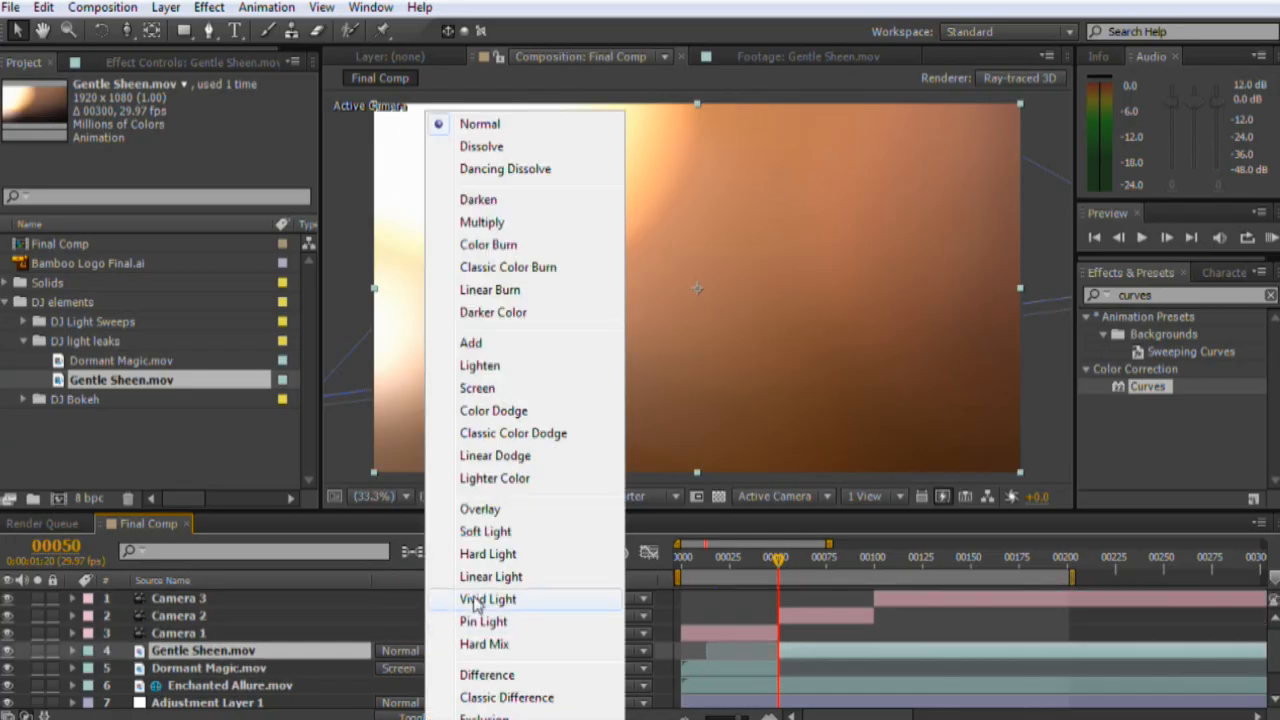
click(488, 390)
drag(778, 562, 877, 600)
key(alt+bracketright)
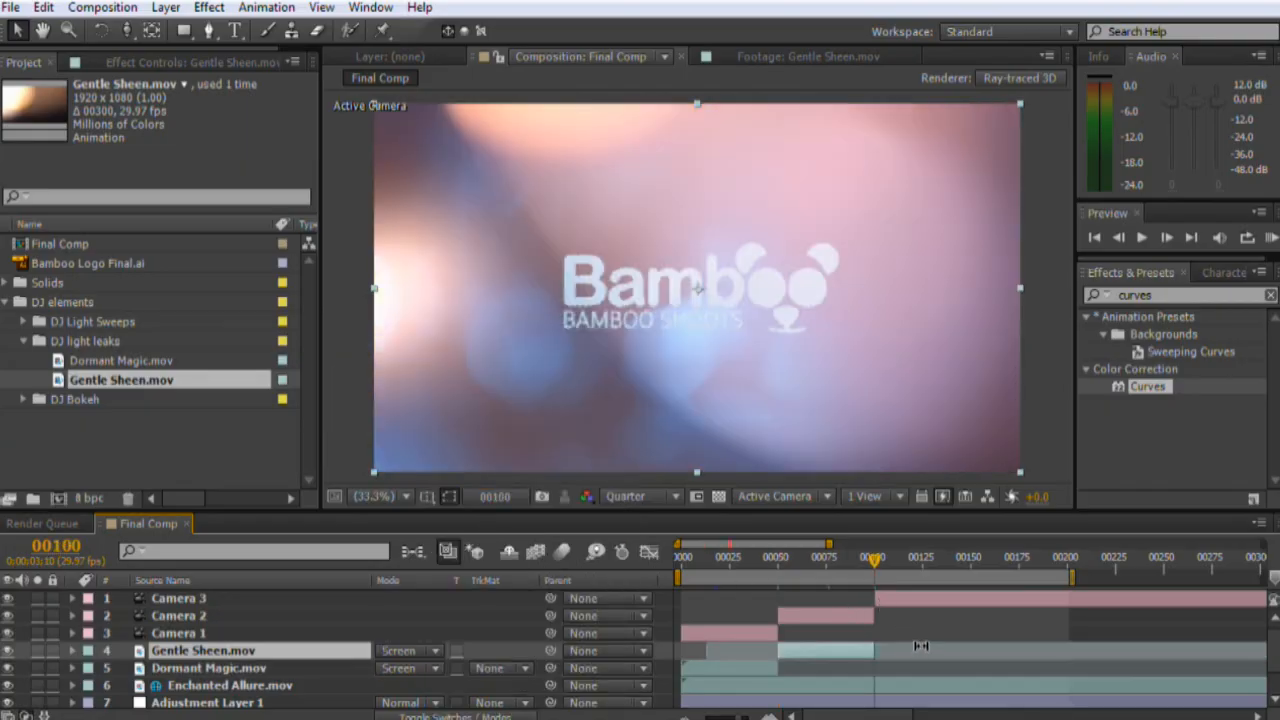
key(Page_Up)
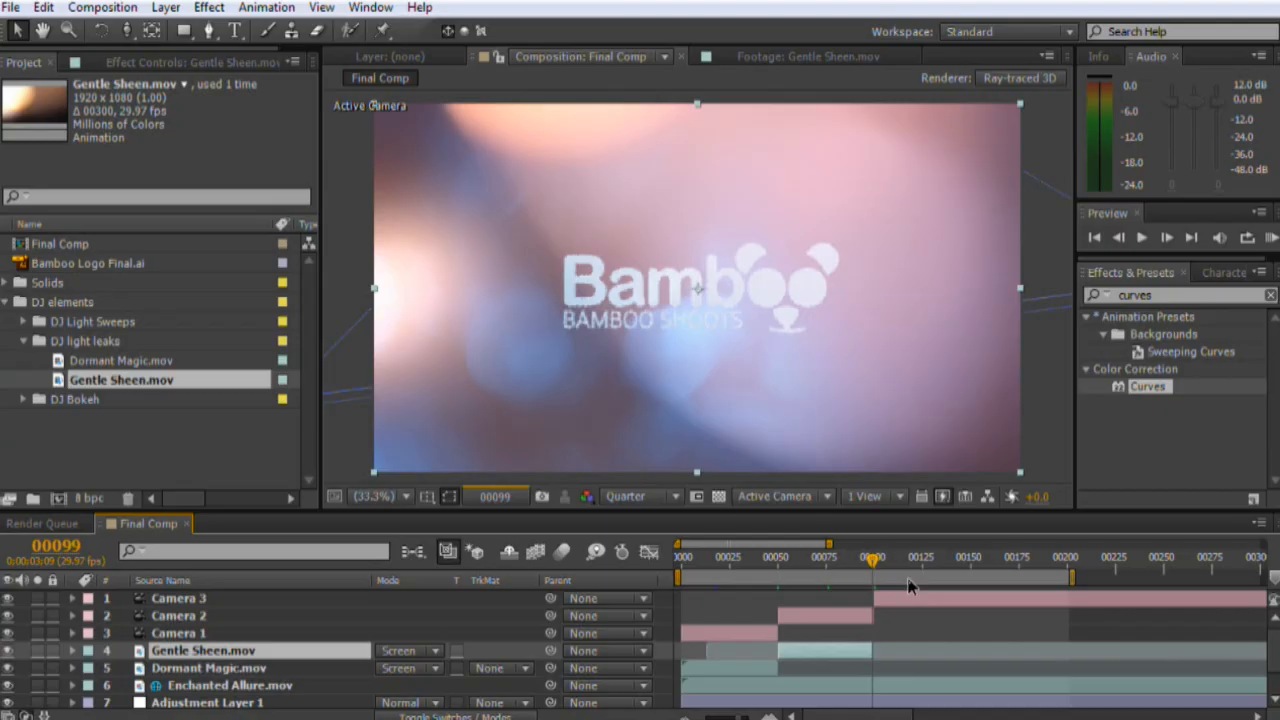
Step: Preview the Shades of Passion.mov bokeh clip and add it above Gentle Sheen.mov, starting at frame 100
key(Page_Down)
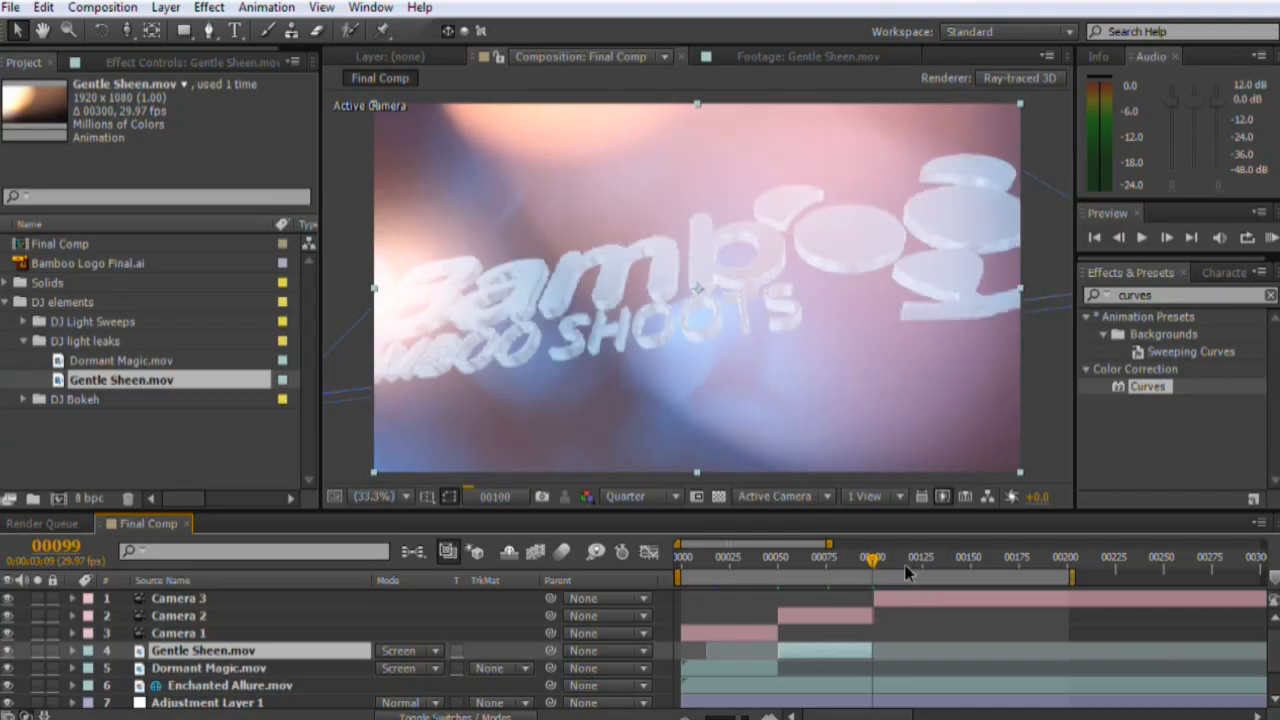
click(23, 341)
click(22, 361)
click(100, 419)
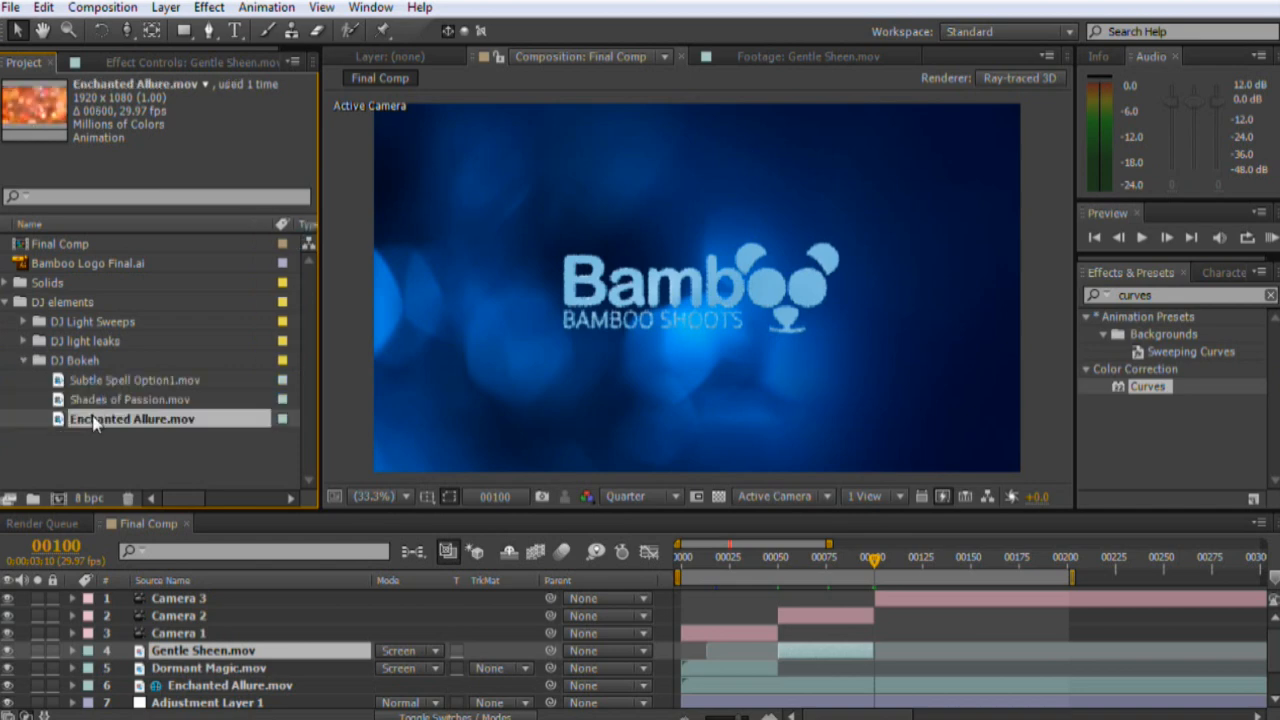
click(98, 401)
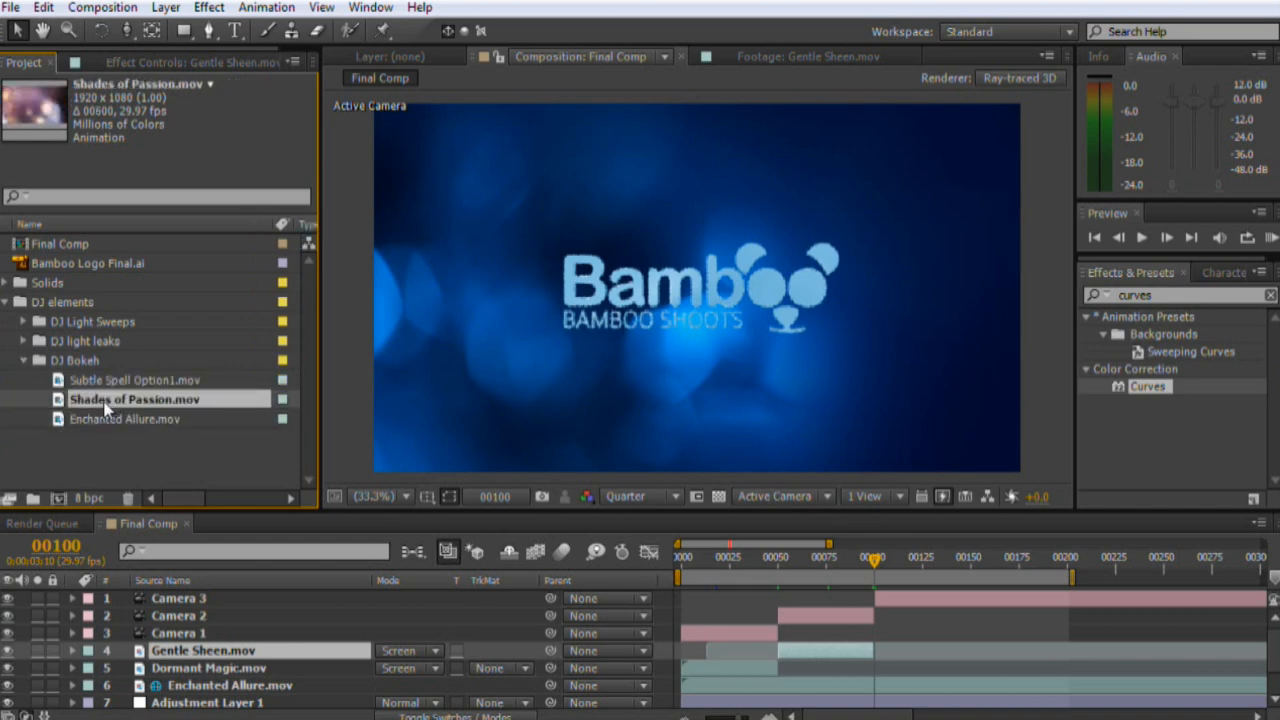
double_click(106, 406)
drag(331, 455, 507, 459)
drag(125, 401, 224, 655)
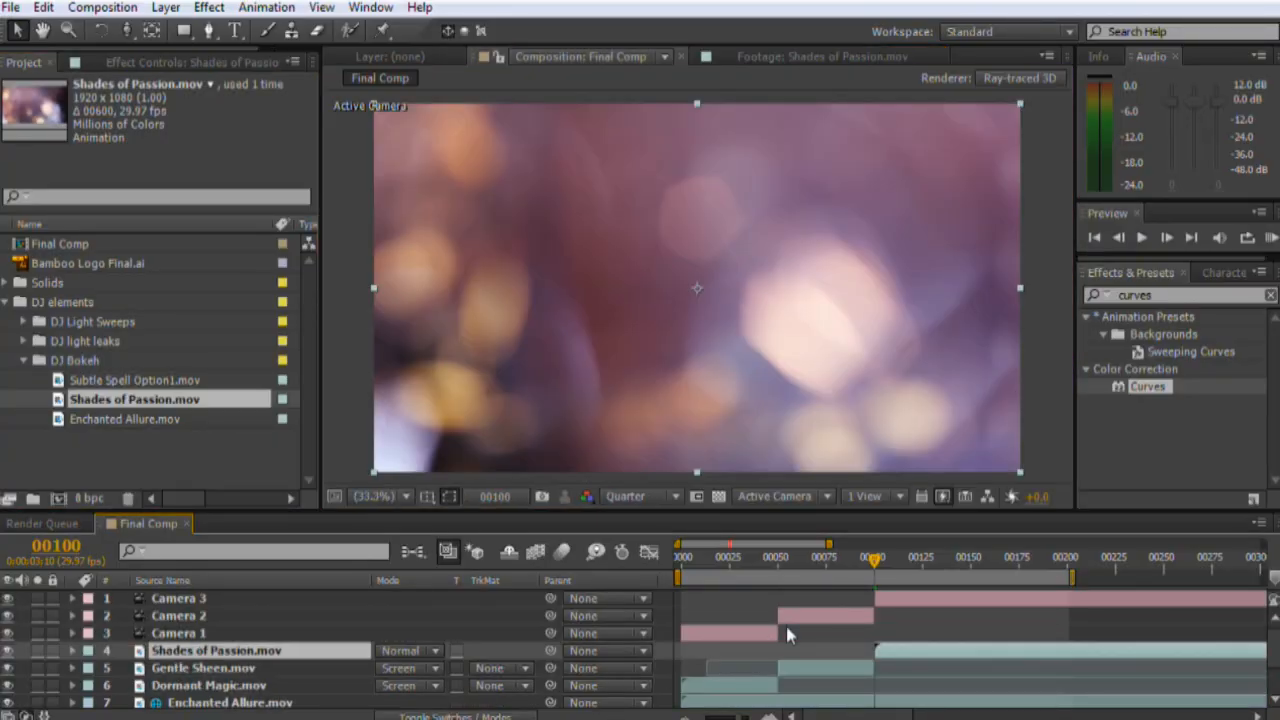
Step: Set Shades of Passion.mov's blending mode to Screen and check the composite at frame 177
click(405, 650)
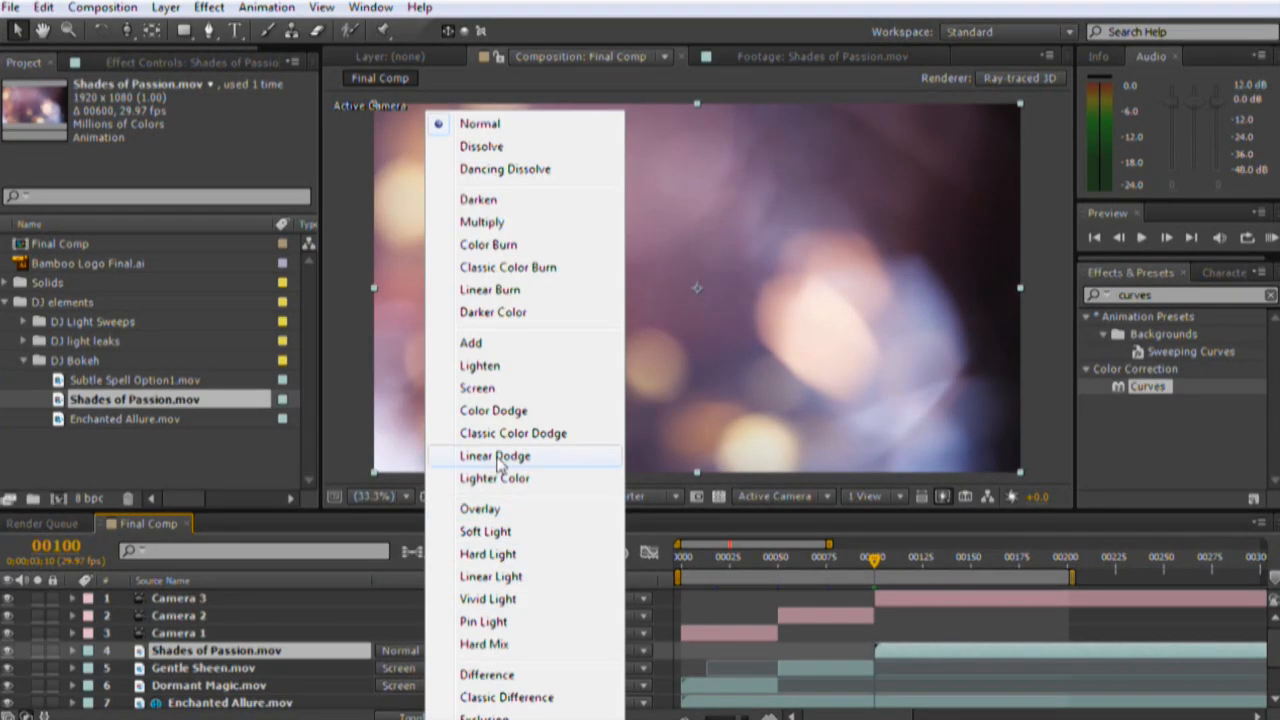
click(497, 386)
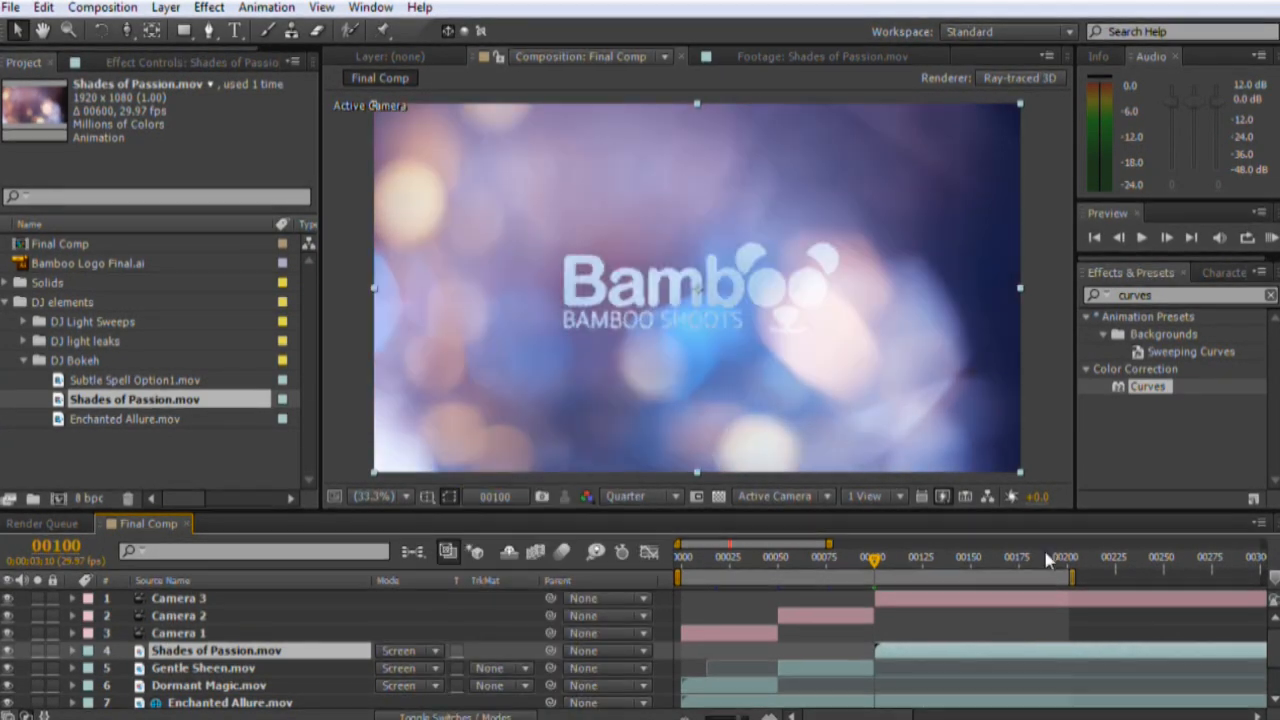
drag(875, 566, 1022, 566)
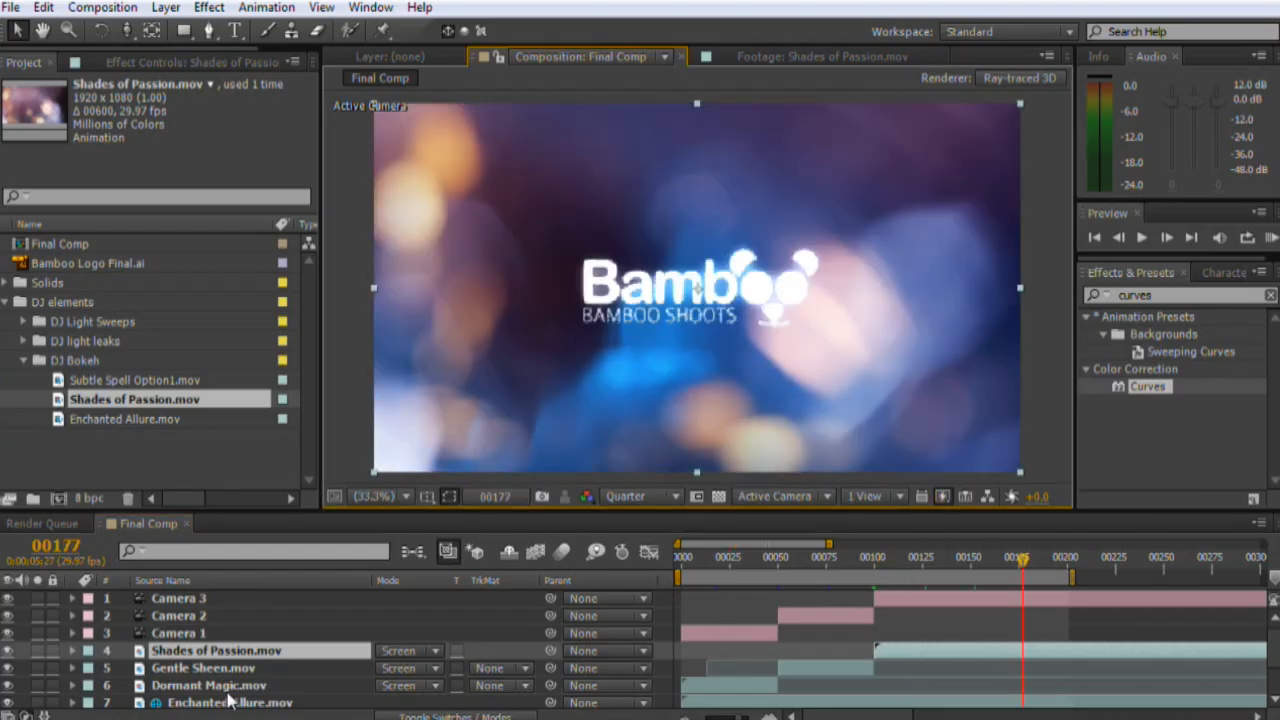
Step: Set the label color of the Shades of Passion, Gentle Sheen and Dormant Magic layers to Yellow
scroll(228, 703, down, 2)
scroll(228, 705, up, 2)
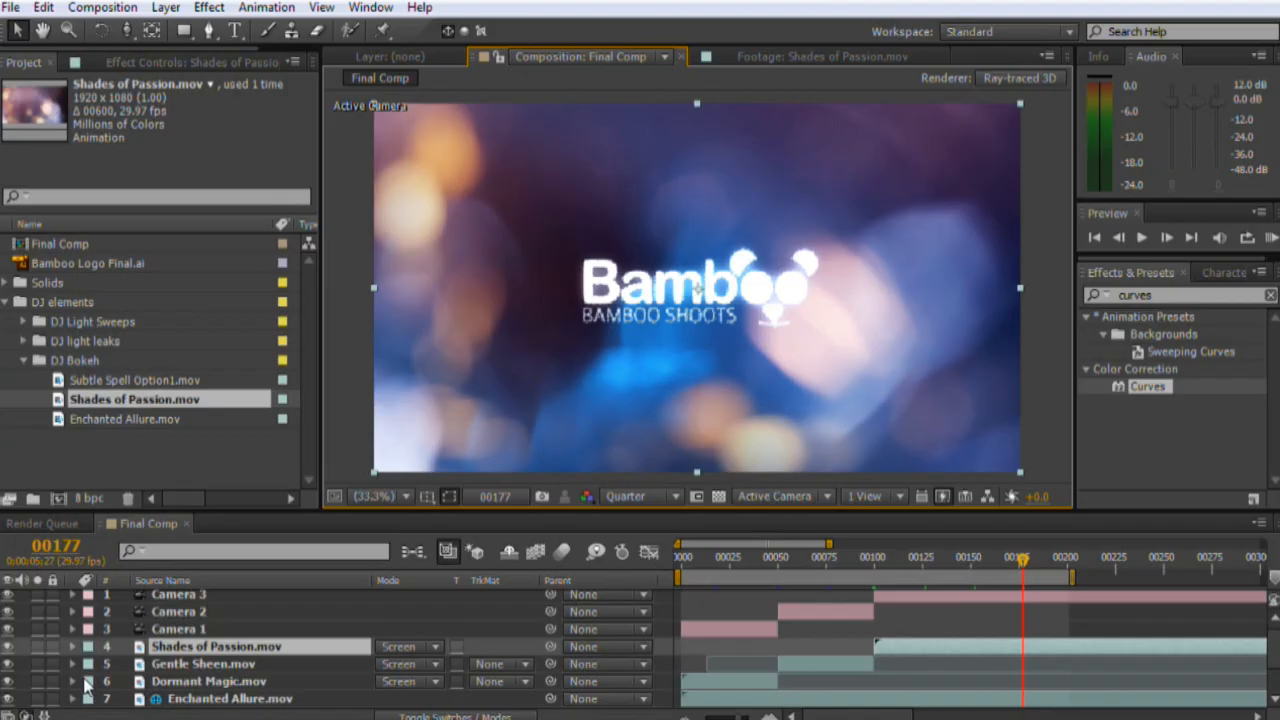
shift+click(210, 684)
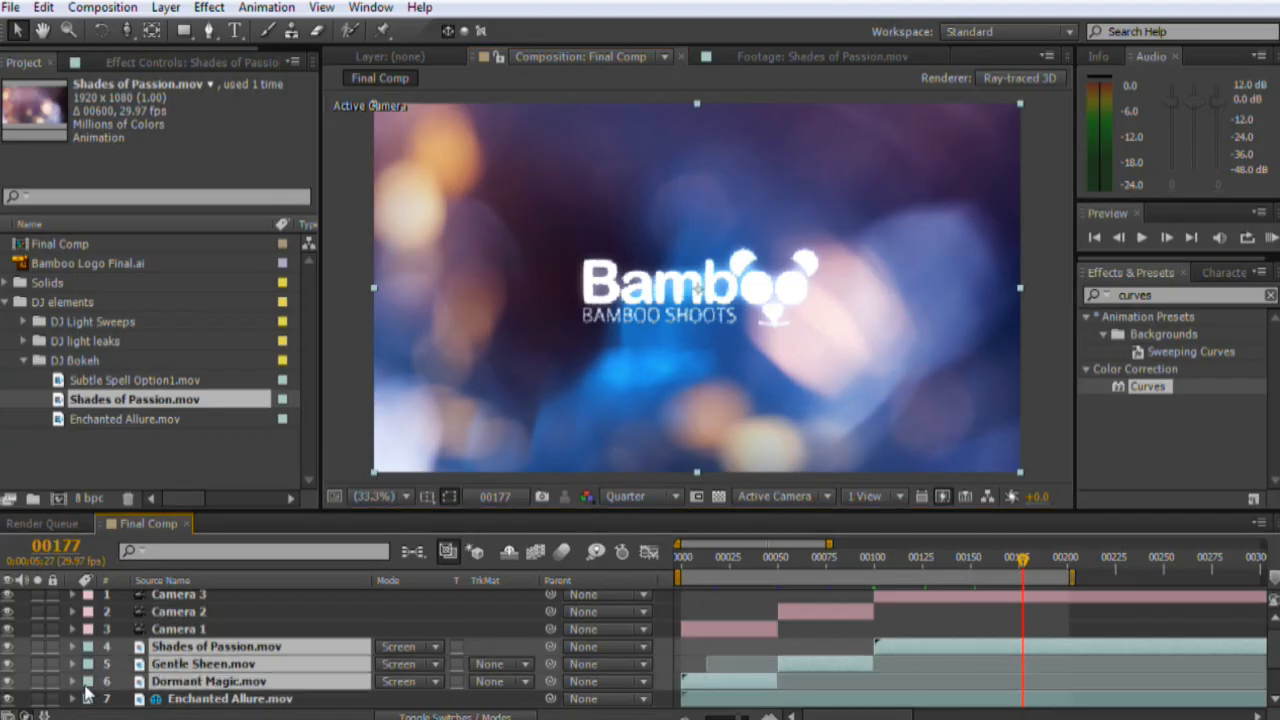
click(89, 648)
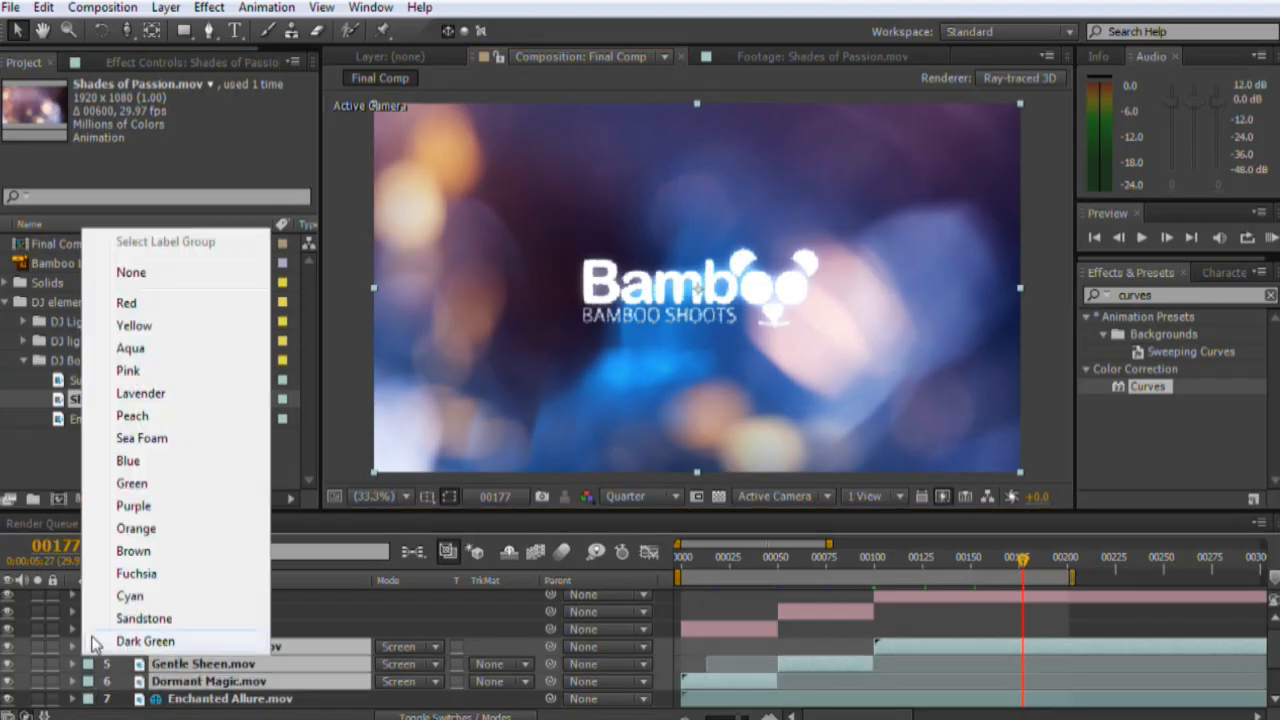
click(135, 326)
Step: Set the label color of the Enchanted Allure.mov and Subtle Spell Option1.mov layers to Orange
scroll(243, 668, down, 2)
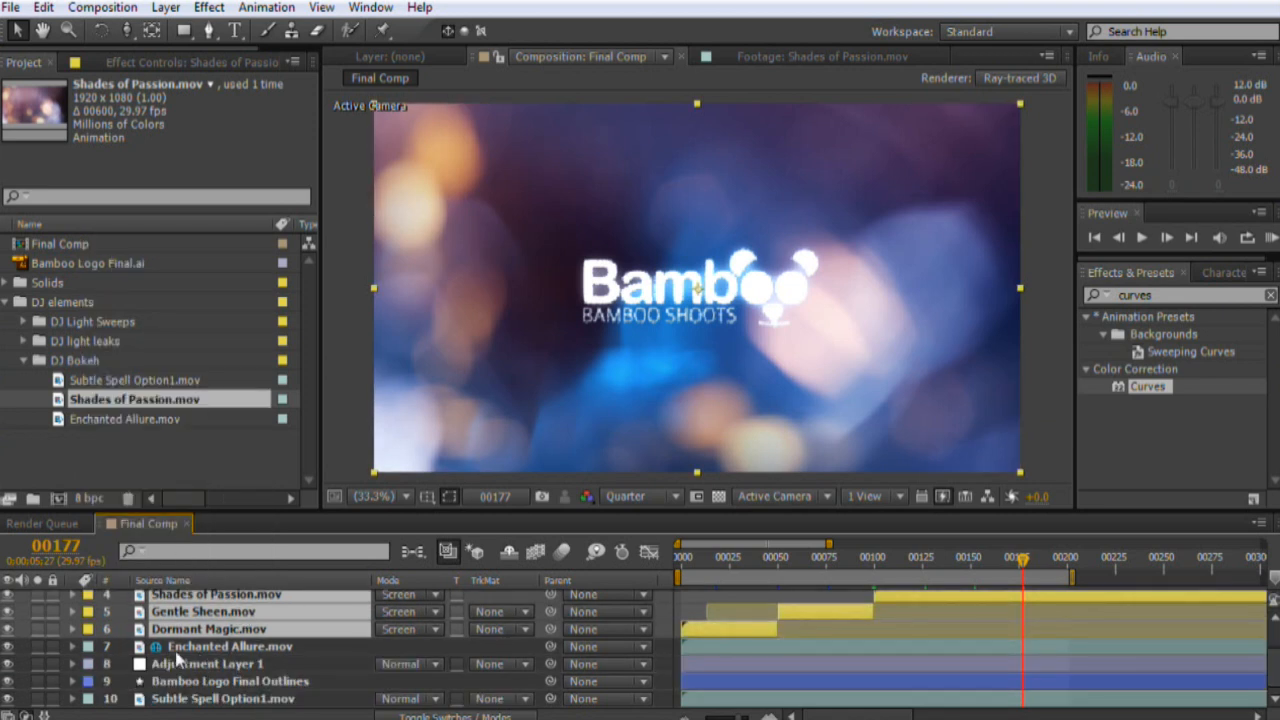
click(200, 648)
ctrl+click(225, 699)
click(89, 699)
click(135, 577)
scroll(185, 650, up, 3)
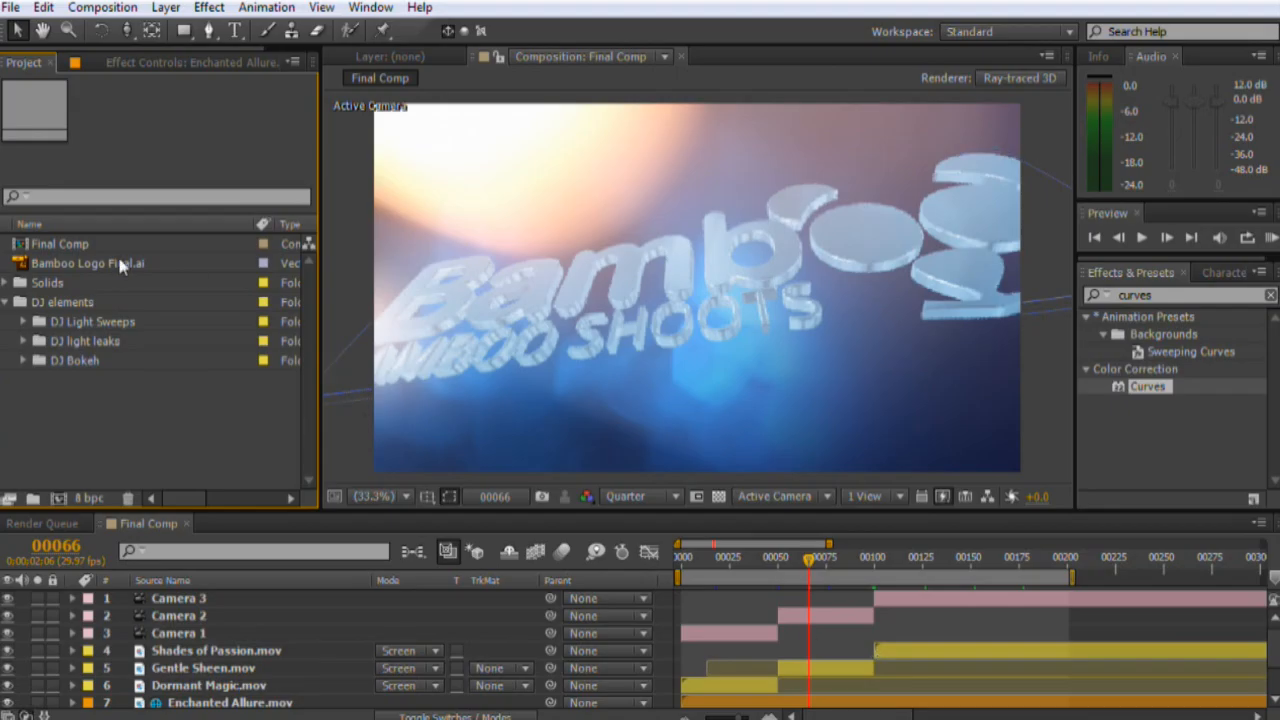
Step: Add the There Is Still Magic.mov light sweep directly below Camera 1 and find its brightest frame, 44
click(23, 321)
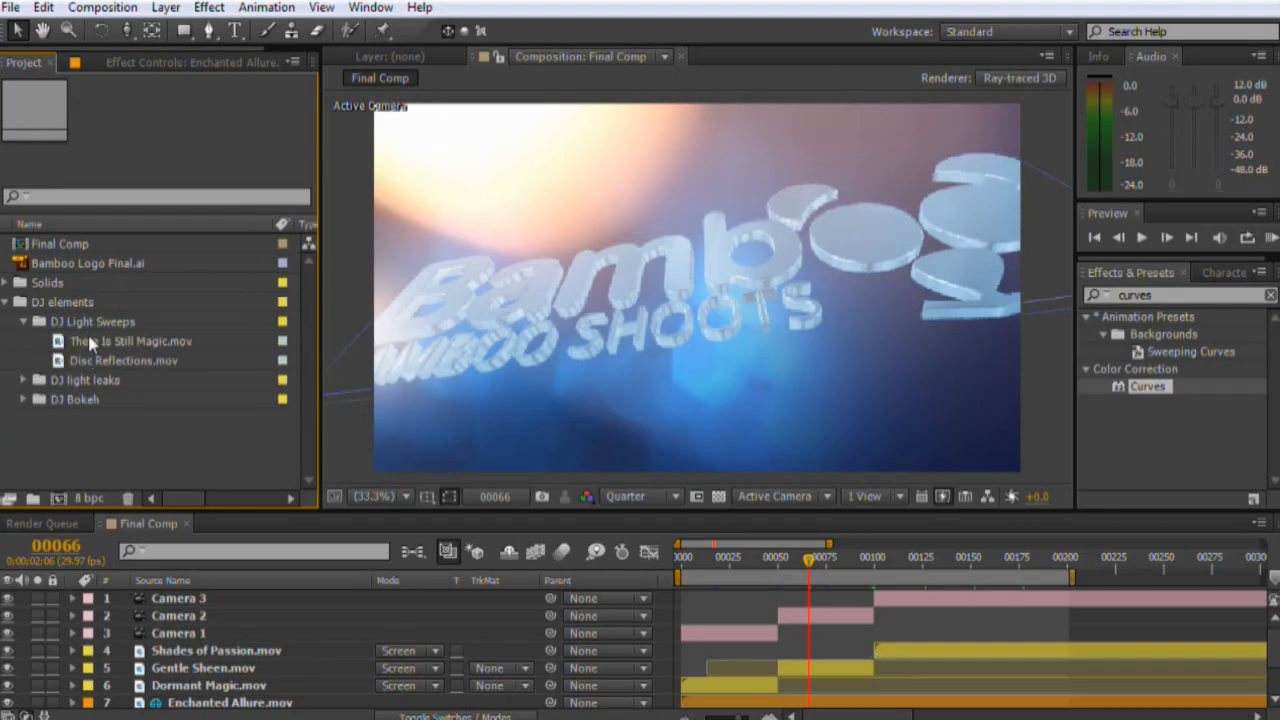
drag(98, 345, 574, 652)
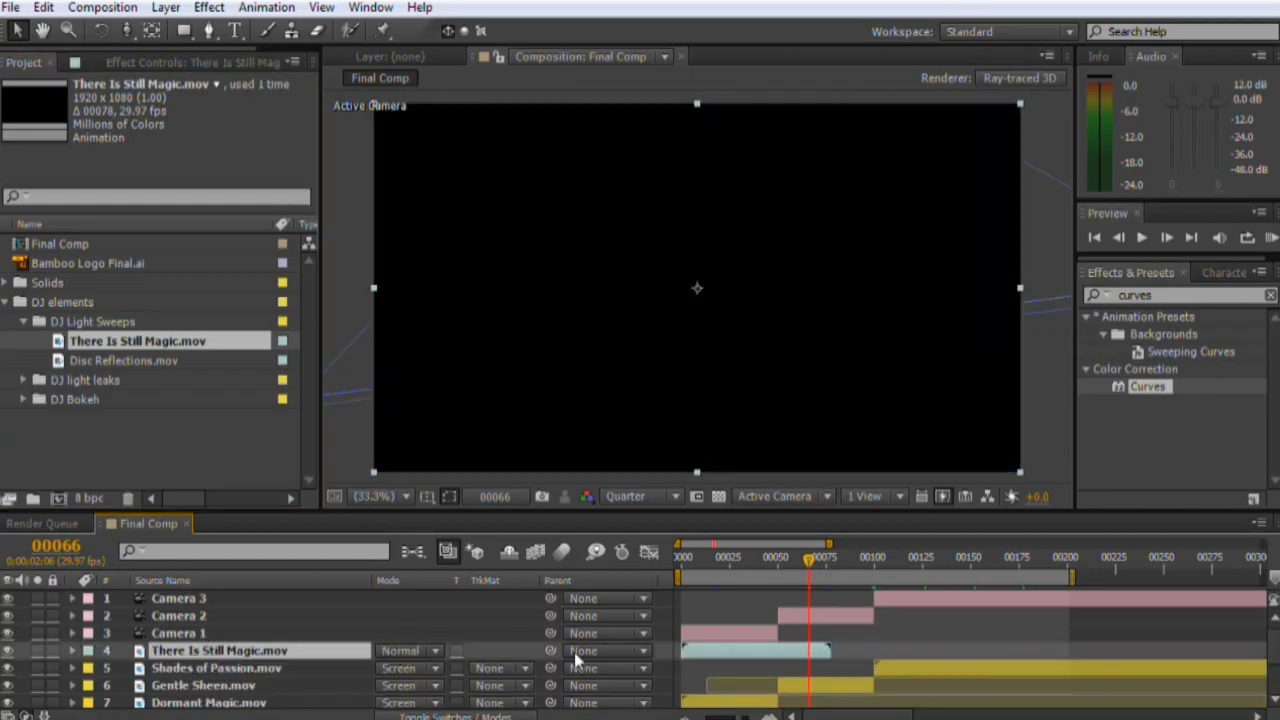
double_click(741, 660)
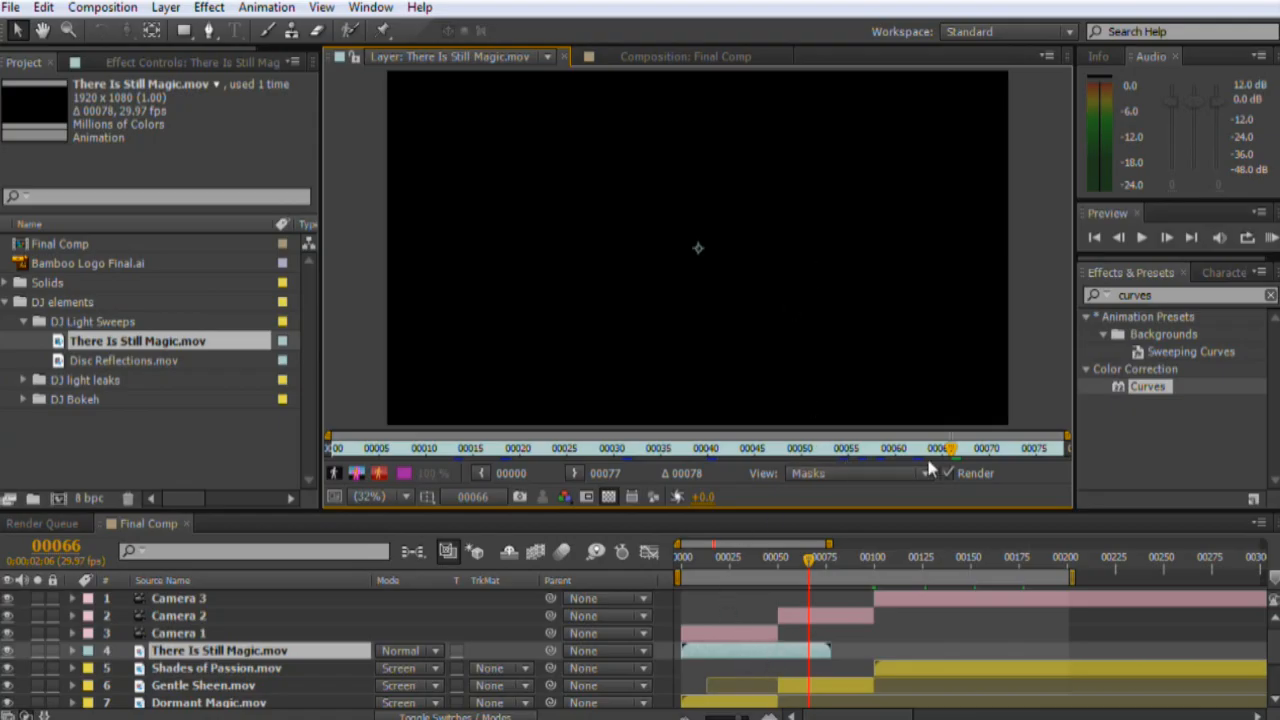
drag(947, 458, 745, 457)
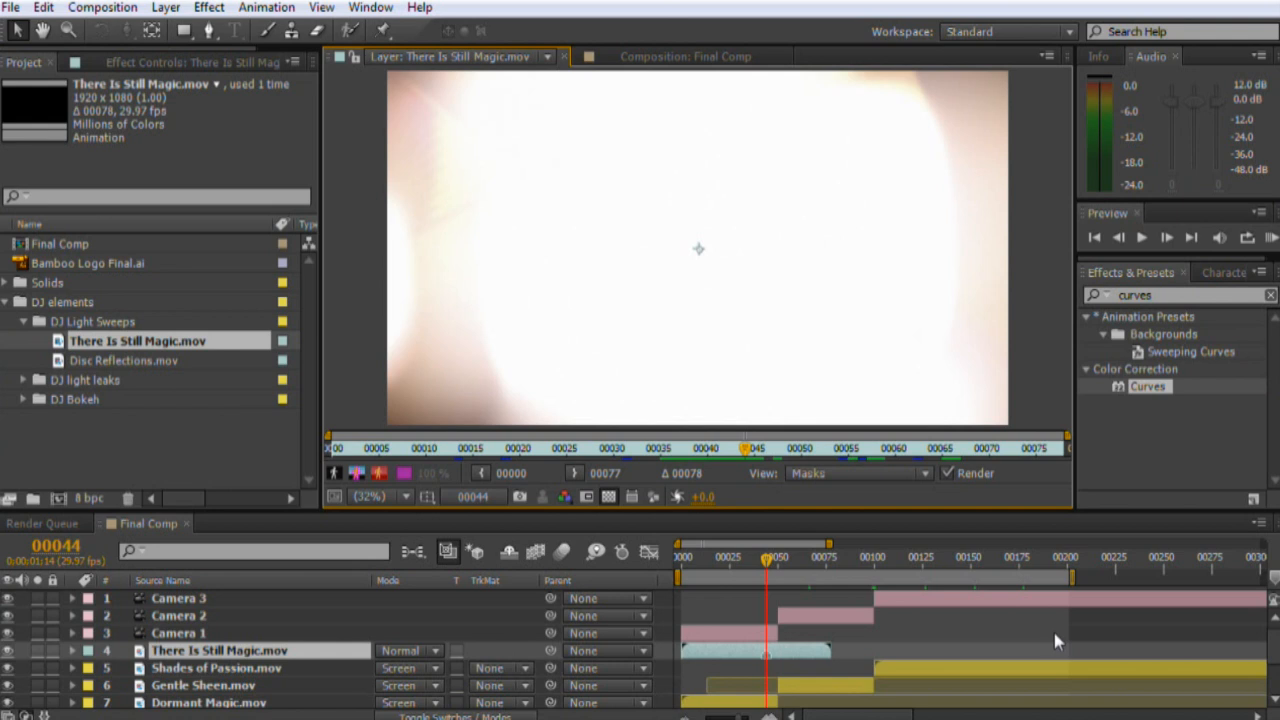
Step: Slide There Is Still Magic.mov so its brightest flash falls on the camera cut at frame 50, and set its blending mode to Screen
drag(768, 562, 778, 562)
drag(800, 652, 811, 656)
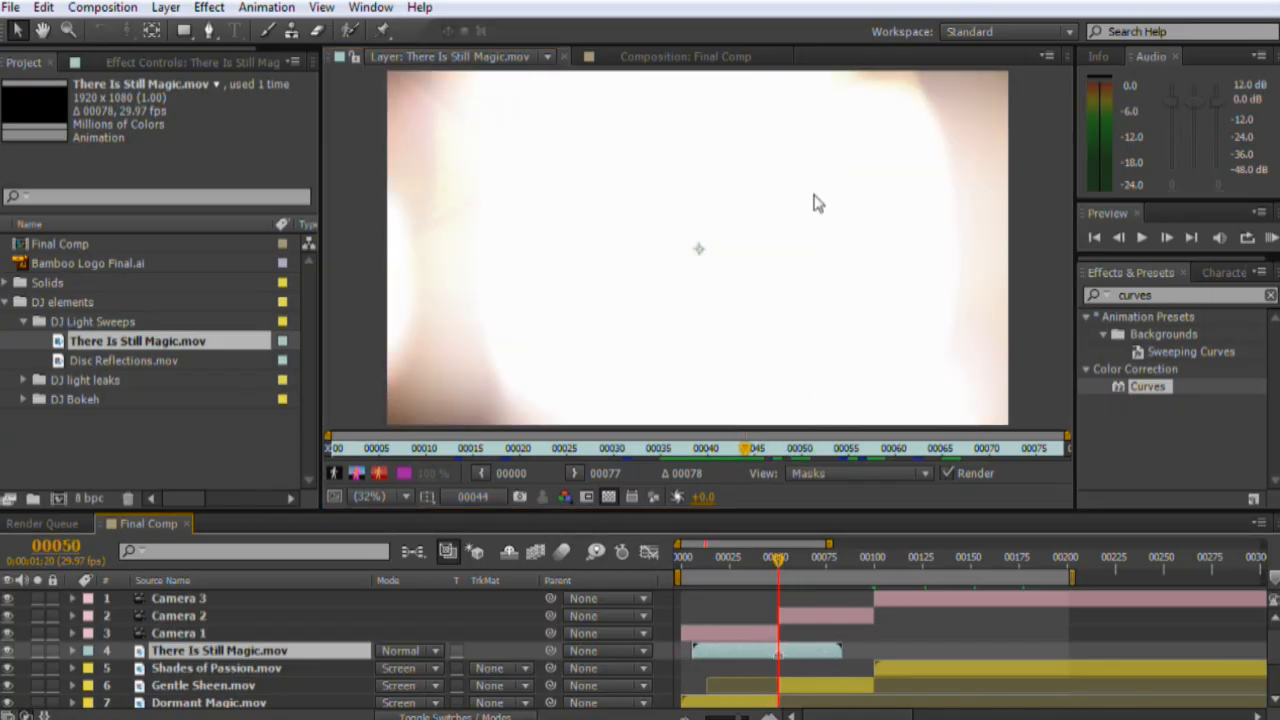
click(700, 56)
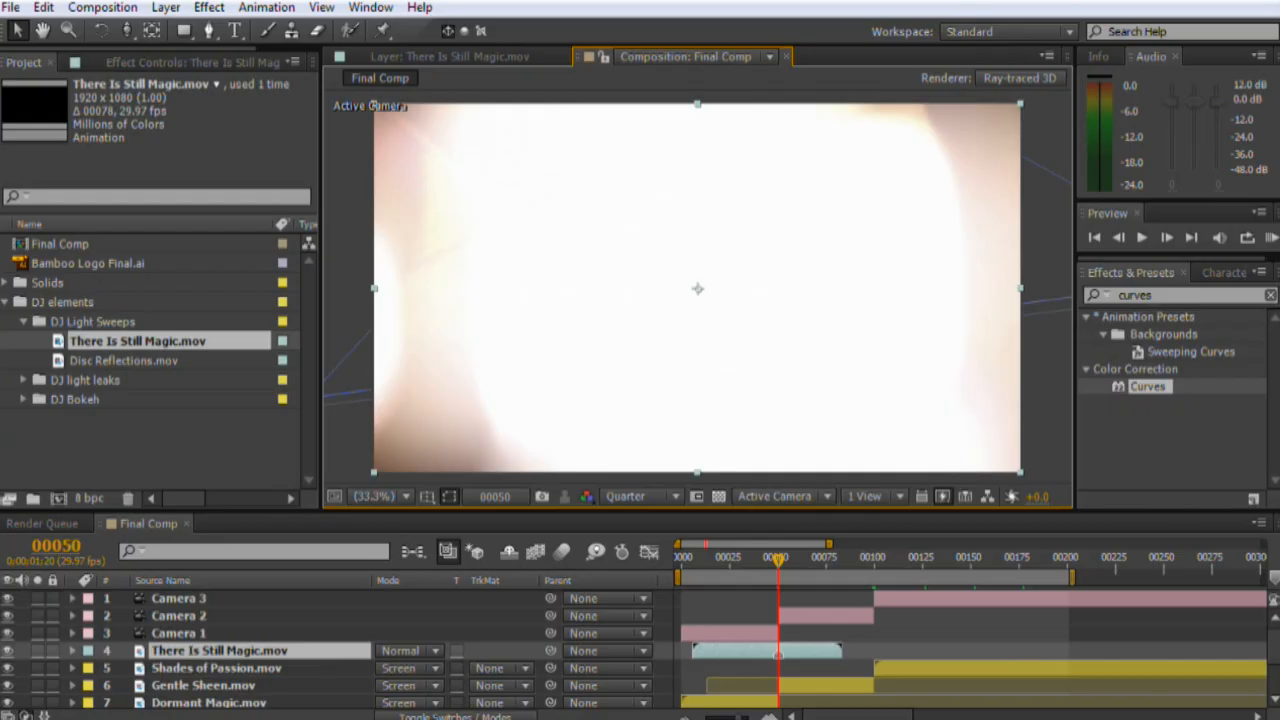
click(400, 651)
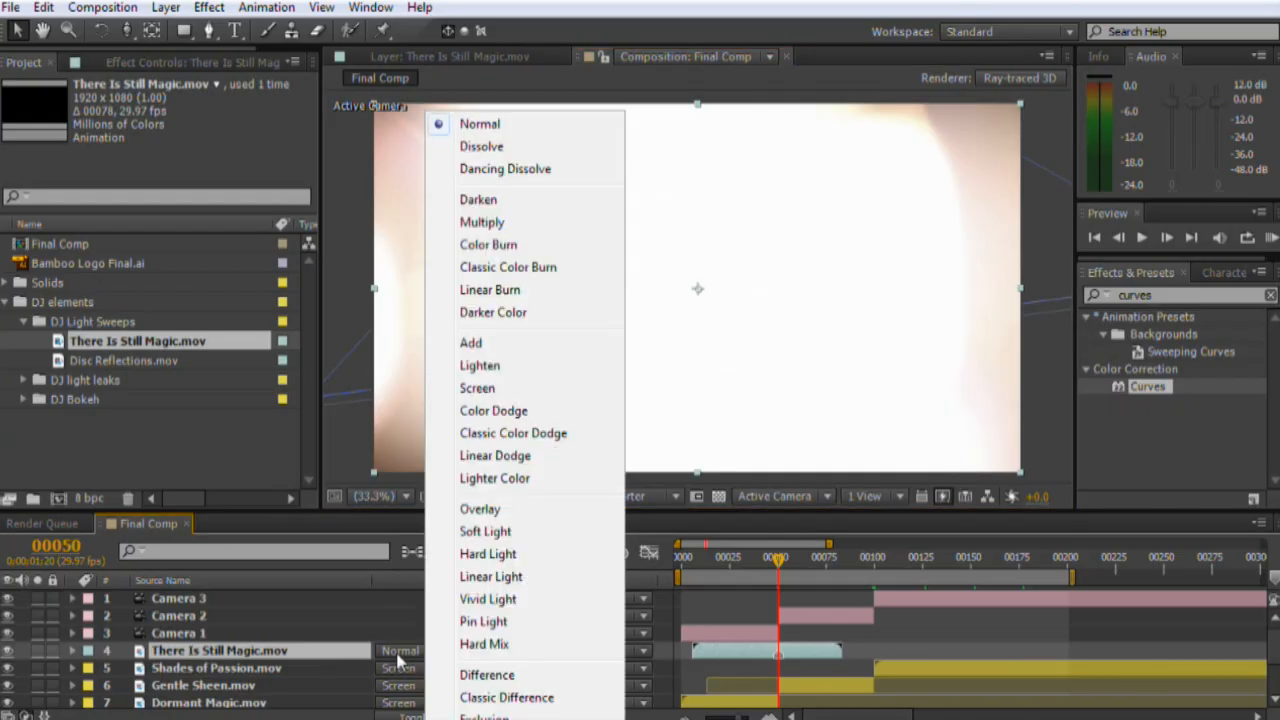
click(503, 389)
Step: Preview the light sweep transition across the Camera 1 to Camera 2 cut, starting the work area just before it
click(775, 566)
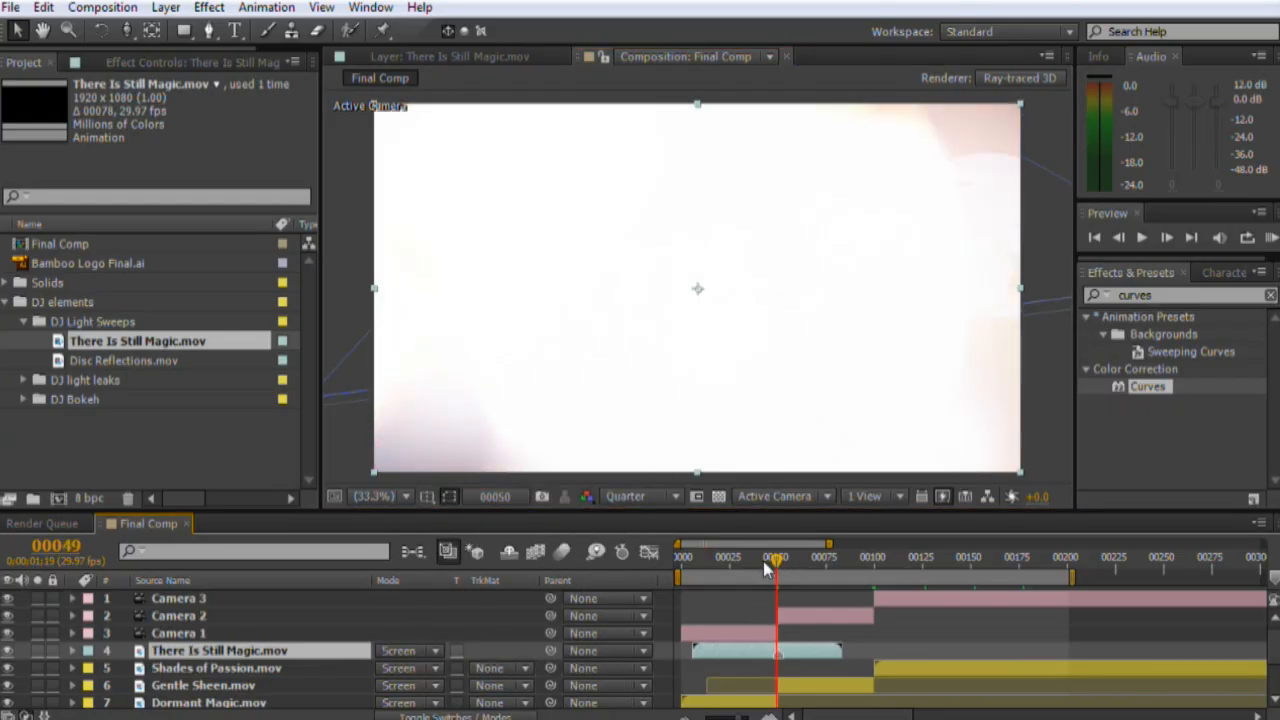
drag(761, 563, 753, 569)
key(b)
key(space)
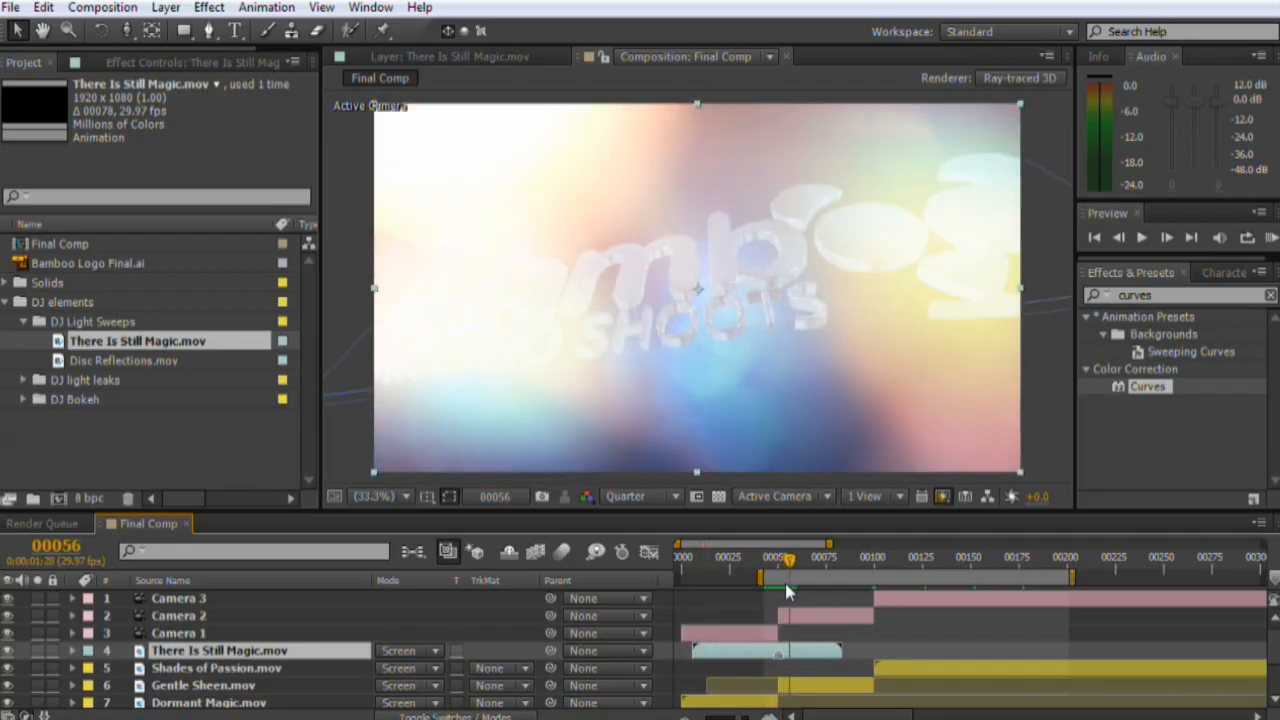
drag(781, 588, 786, 588)
Step: Add Disc Reflections.mov above There Is Still Magic.mov and slide it so its brightest flash falls on the camera cut at frame 100
drag(137, 362, 213, 652)
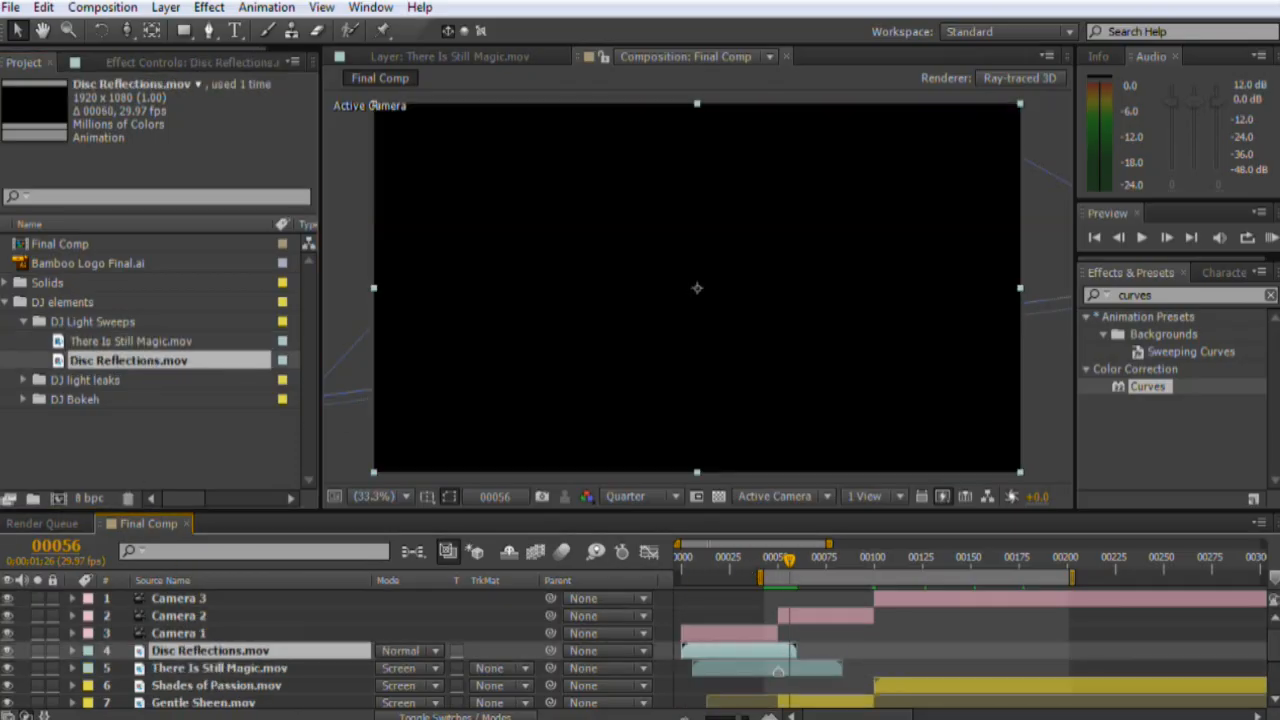
double_click(707, 657)
mouse_move(1012, 452)
mouse_down()
mouse_move(645, 452)
mouse_move(696, 452)
mouse_up()
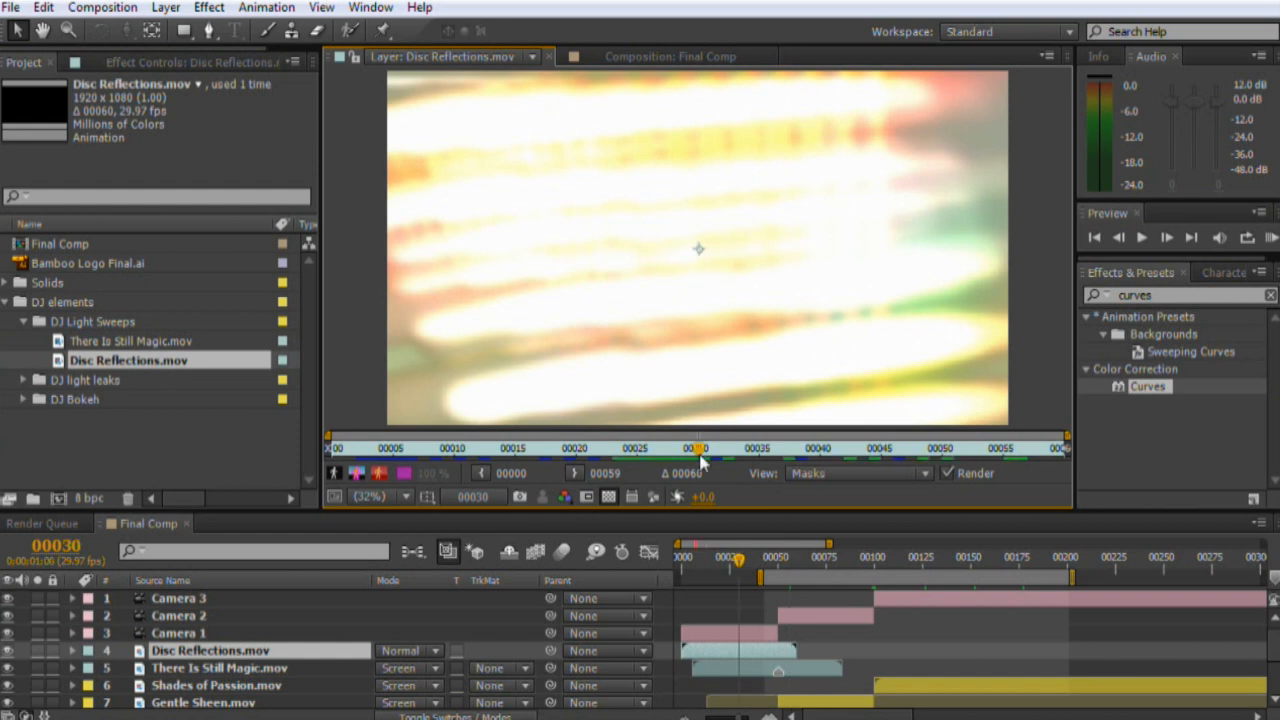
drag(727, 658, 867, 656)
drag(862, 557, 871, 556)
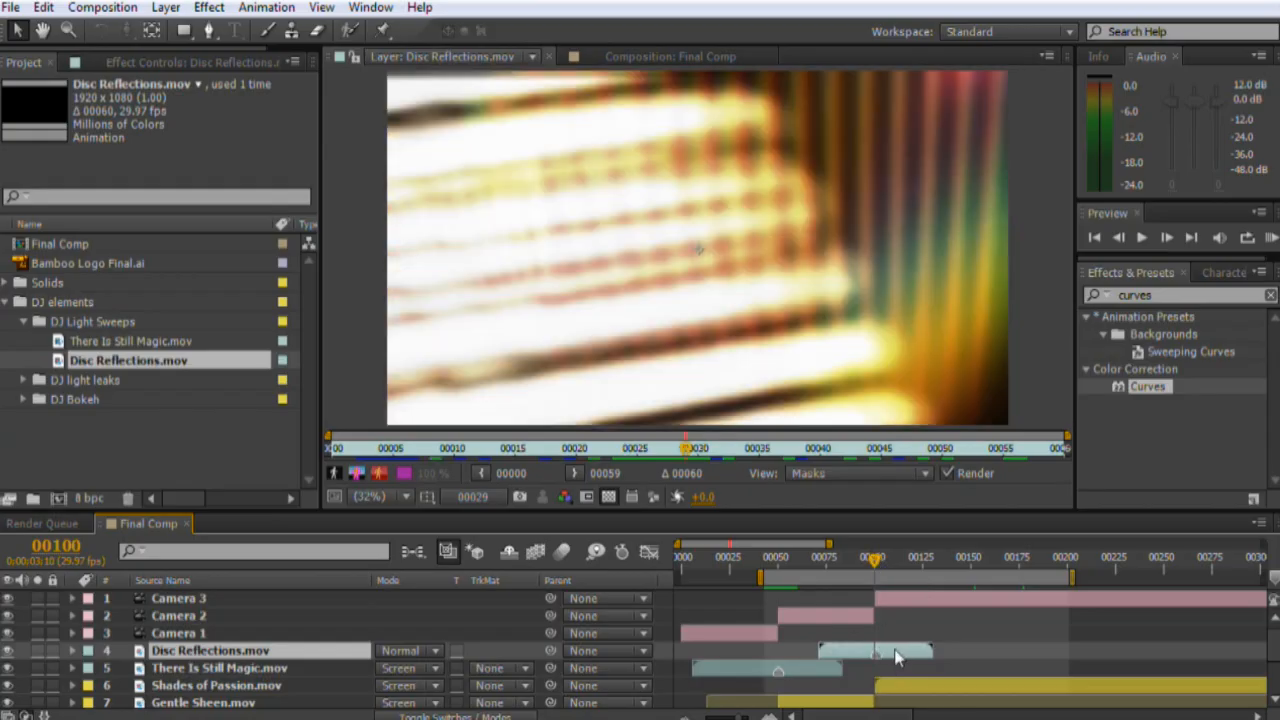
Step: Set Disc Reflections.mov's blending mode to Screen and review the composition back to frame 22
click(415, 650)
click(478, 387)
click(690, 56)
click(860, 558)
drag(859, 558, 724, 567)
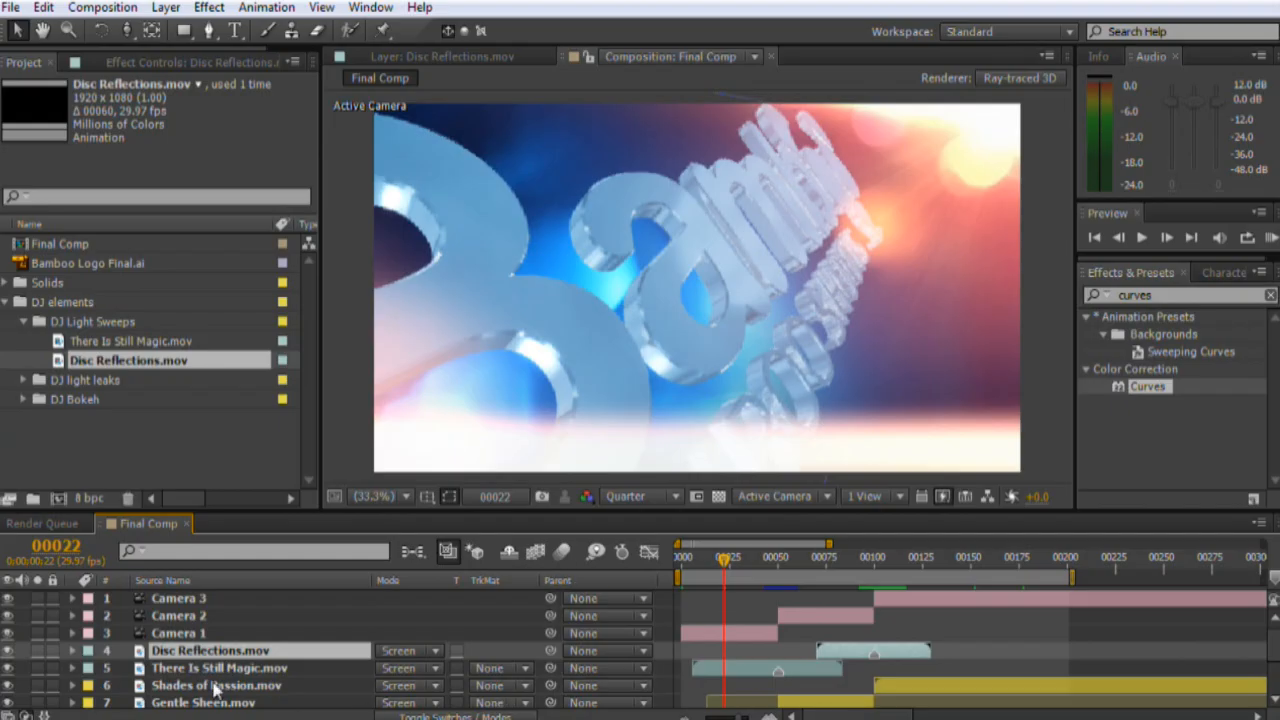
Step: Show the layer switches in the timeline and review them down the layer stack
key(F4)
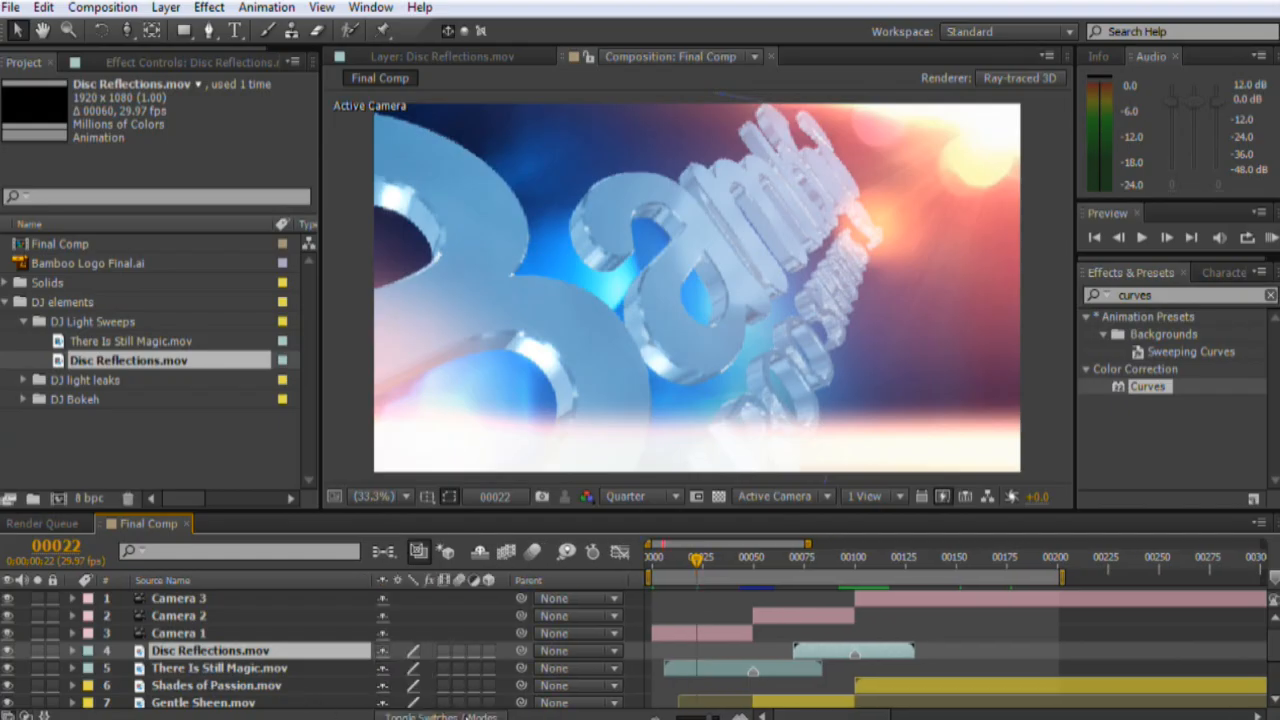
scroll(455, 658, down, 3)
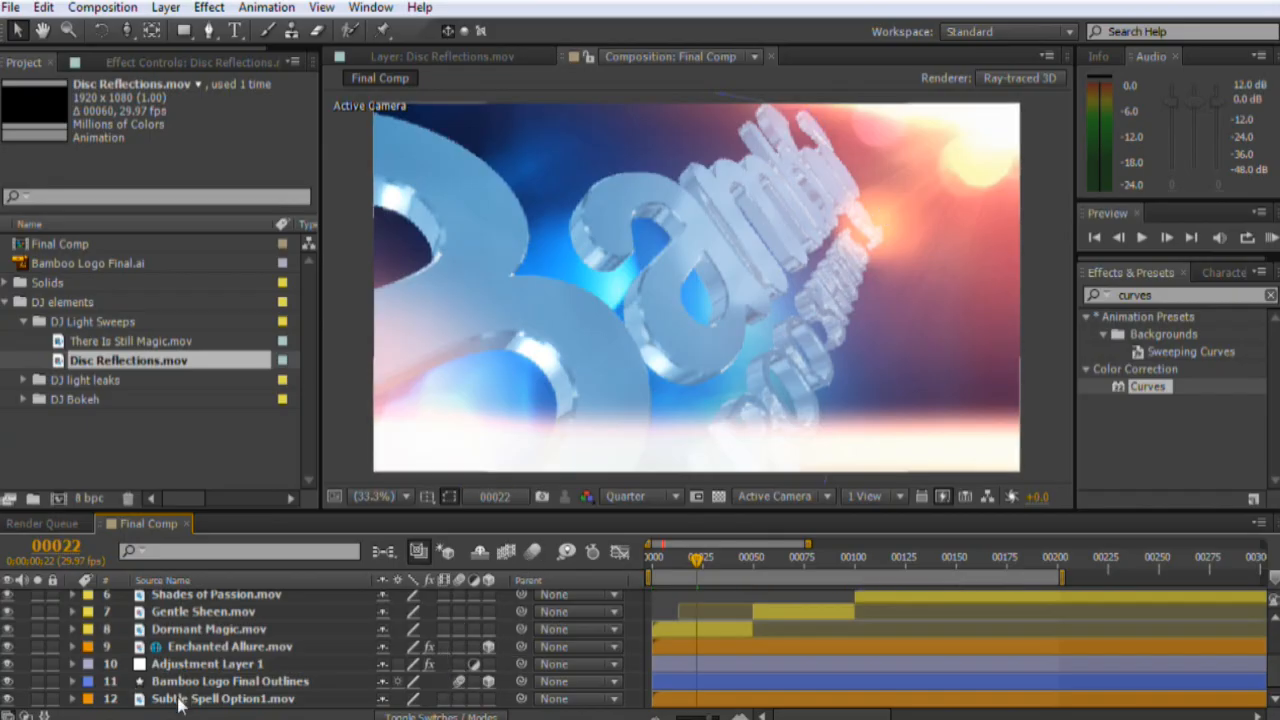
scroll(175, 655, up, 3)
Step: Enable depth of field for Camera 1 and Camera 2
double_click(178, 633)
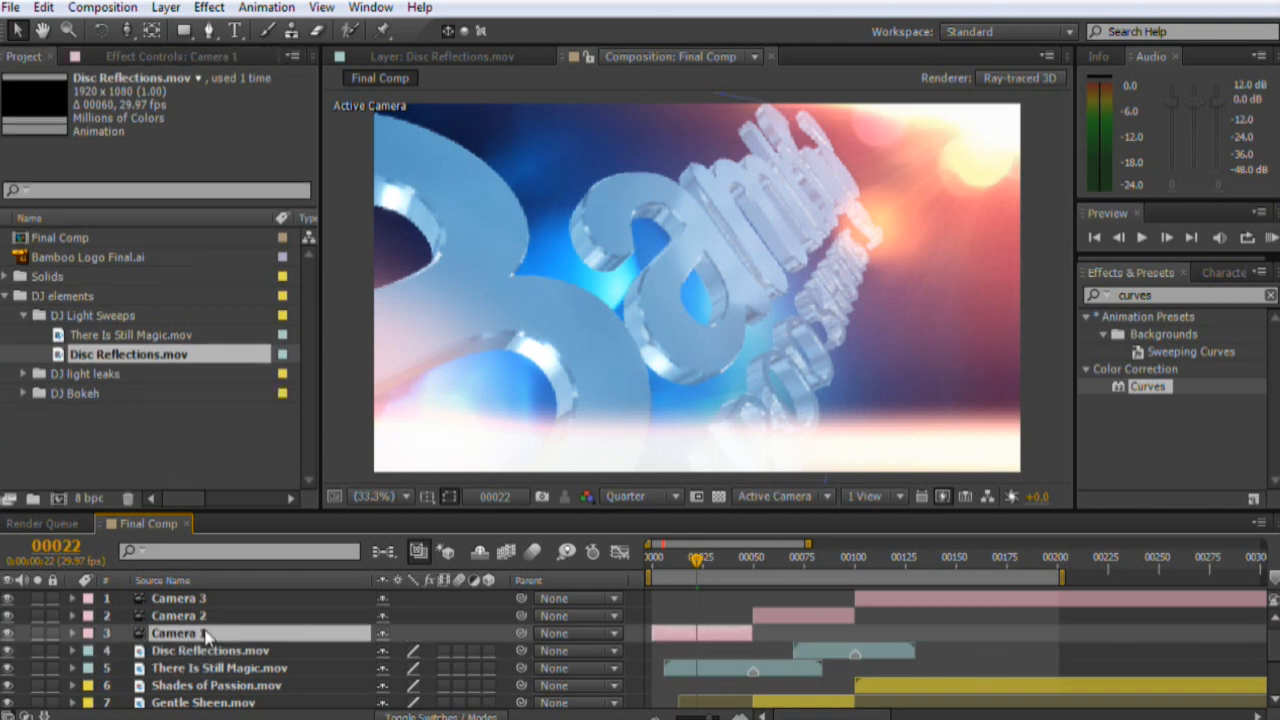
click(668, 440)
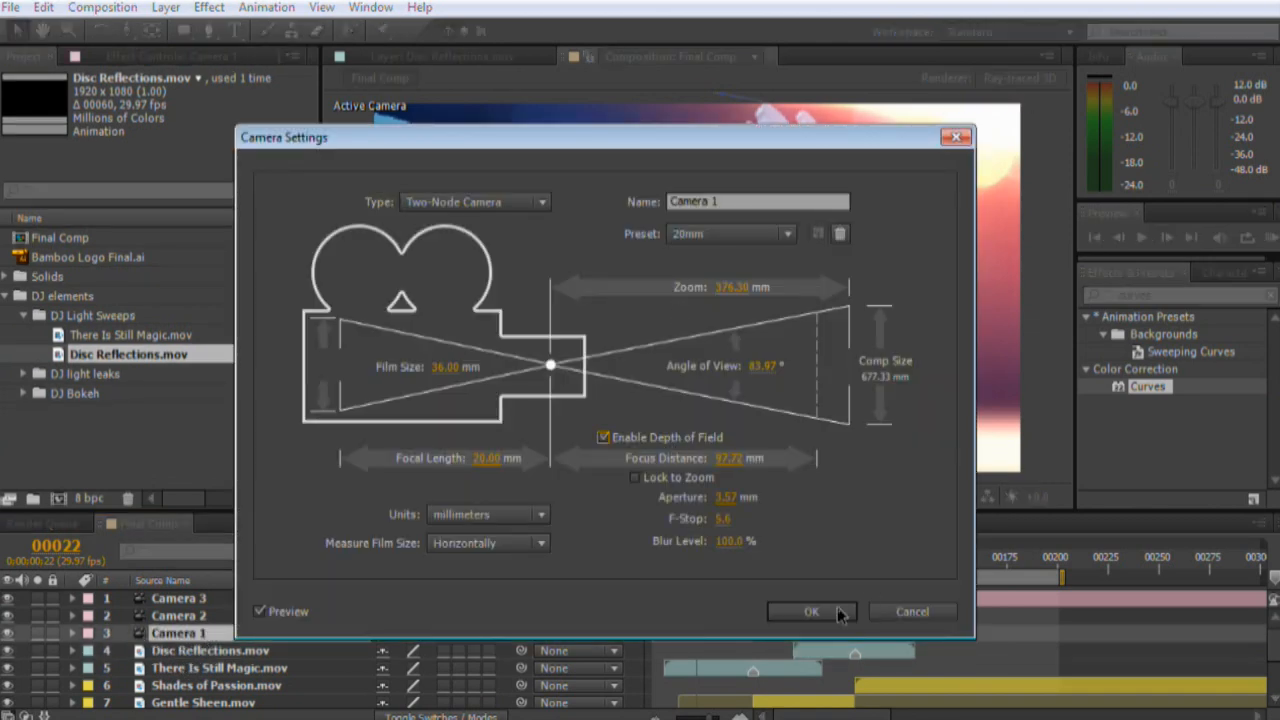
click(811, 611)
double_click(180, 616)
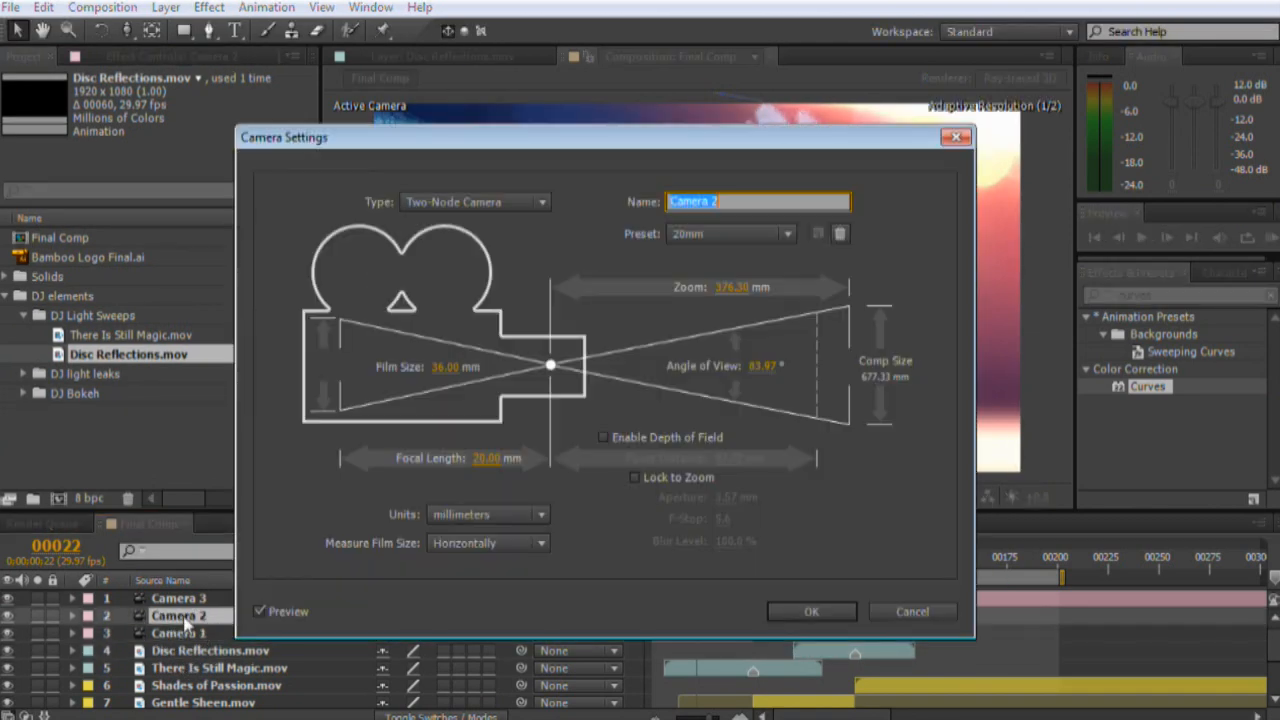
click(699, 437)
click(818, 611)
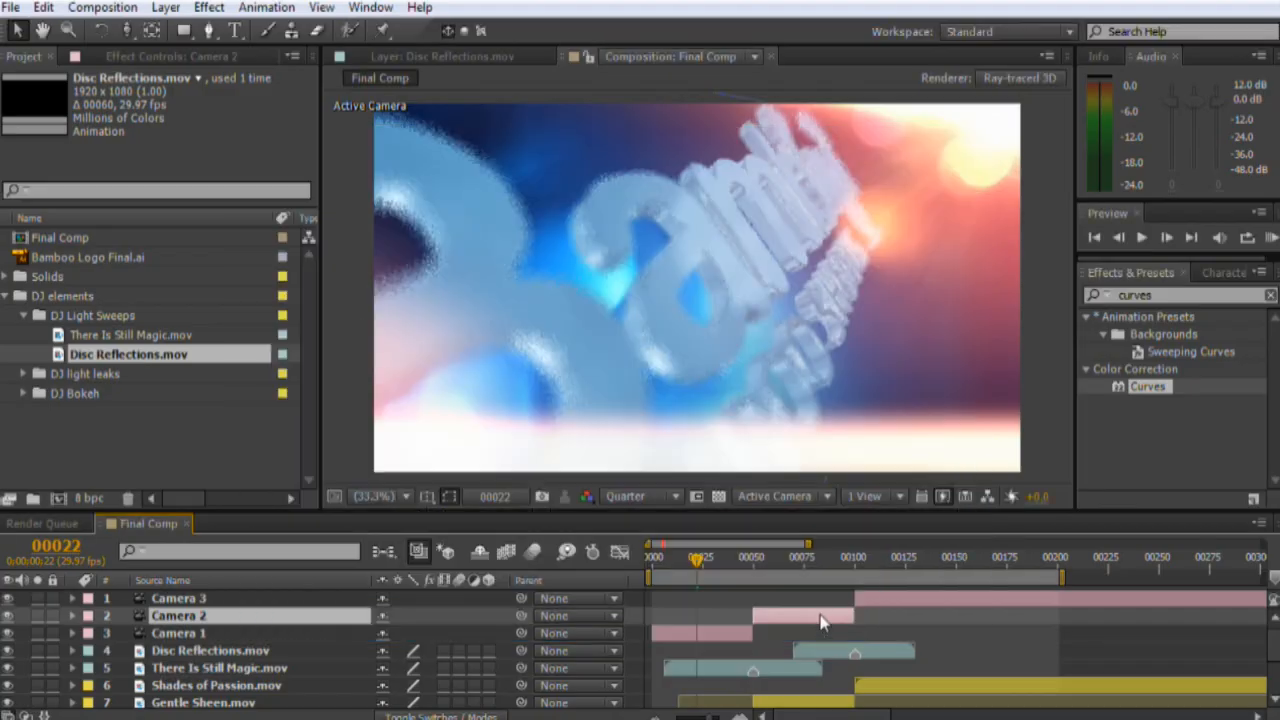
Step: Go to frame 67 and raise the ray-traced 3D renderer's Ray-tracing Quality to 6
click(786, 557)
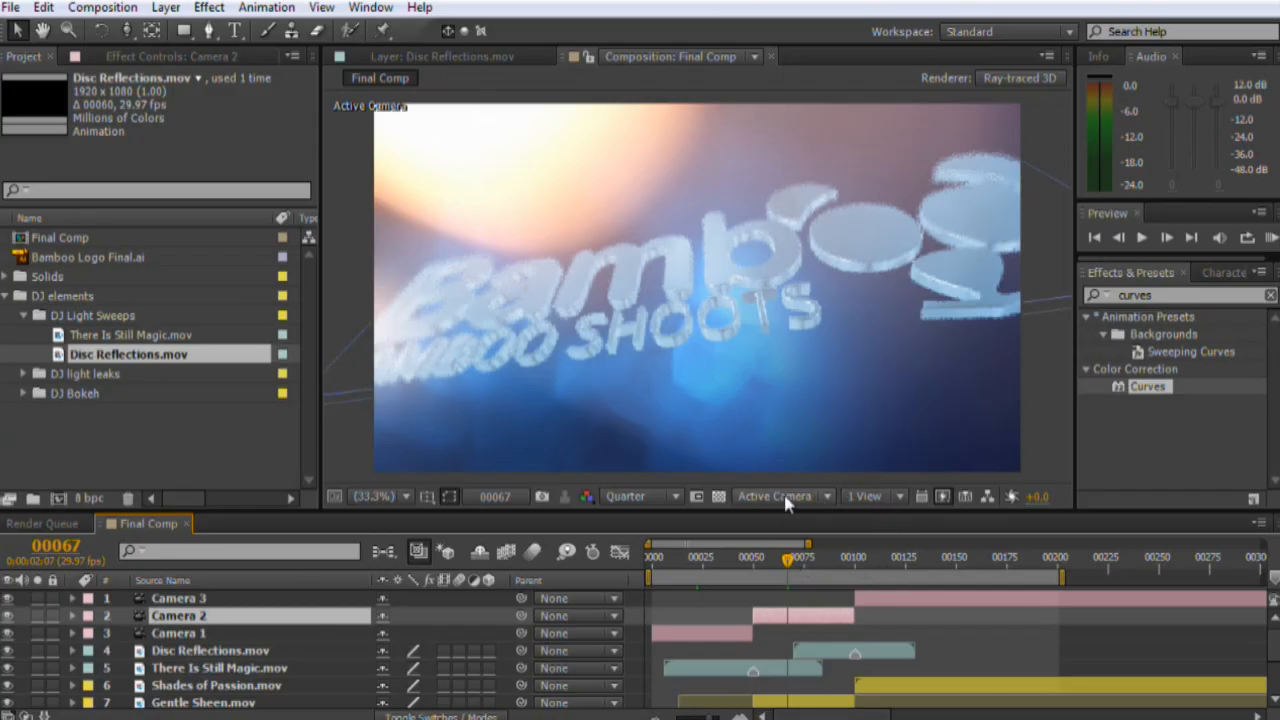
click(946, 497)
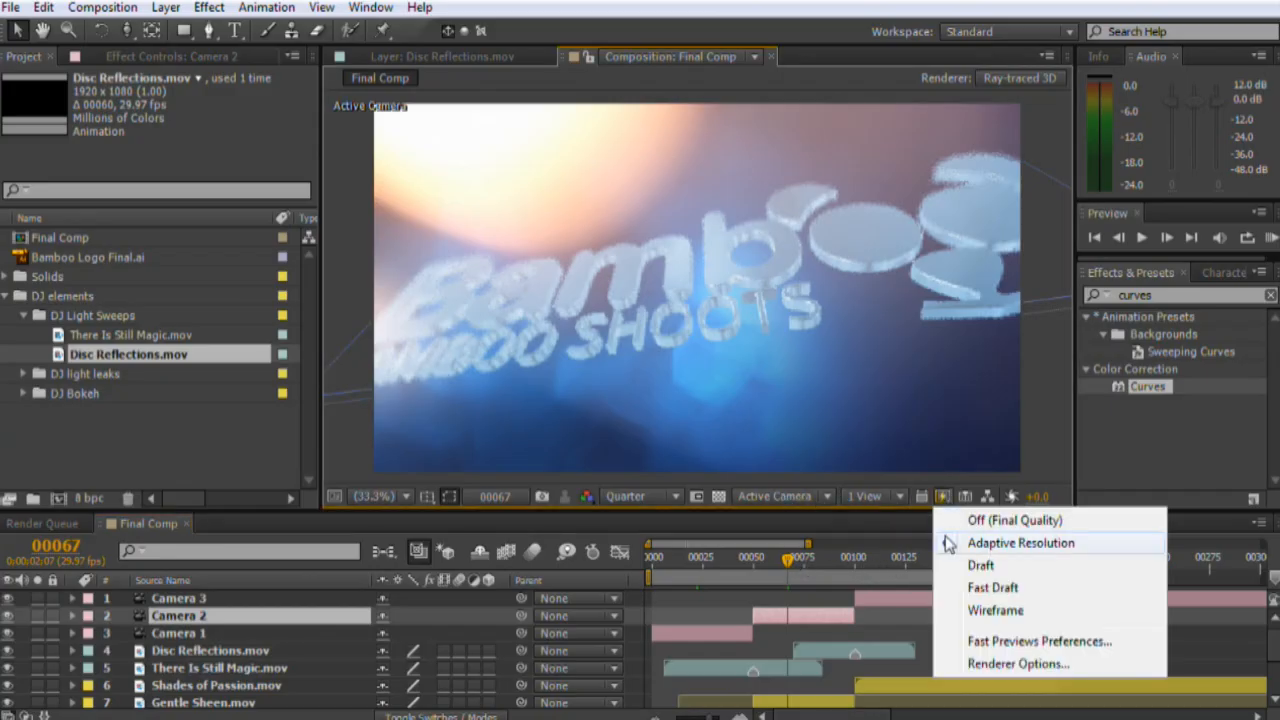
click(985, 664)
click(917, 415)
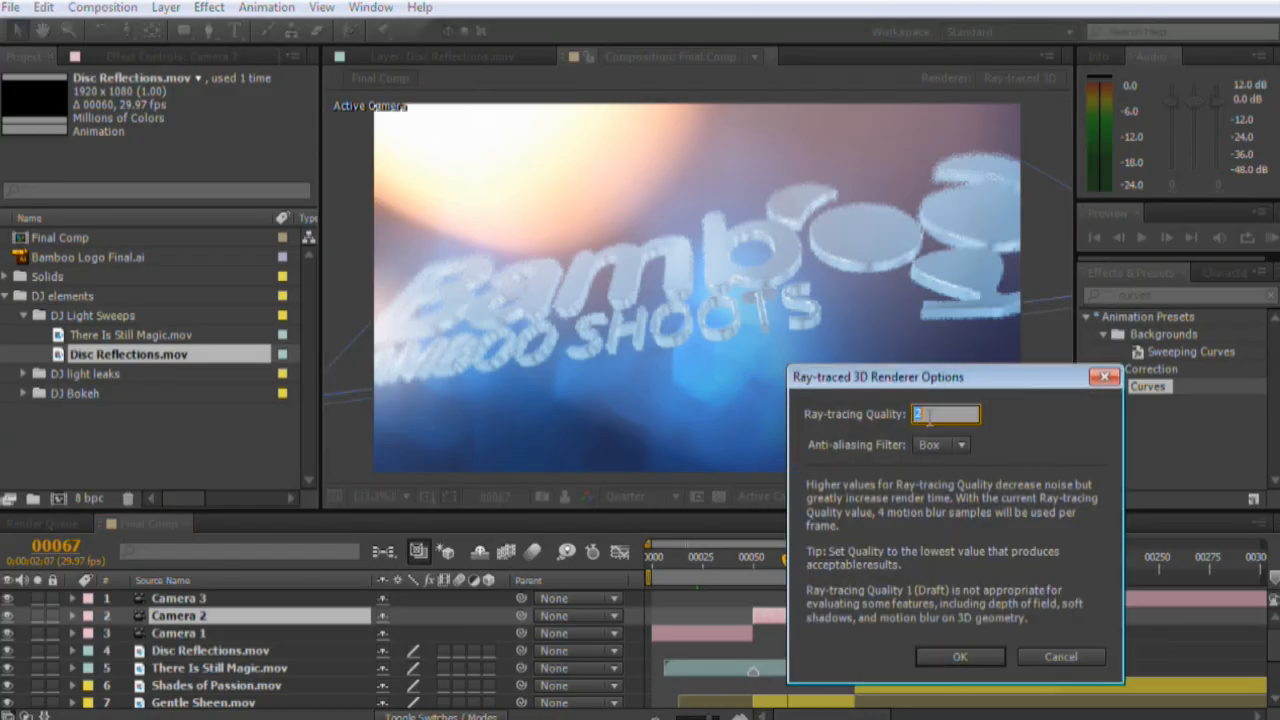
text(6)
key(Return)
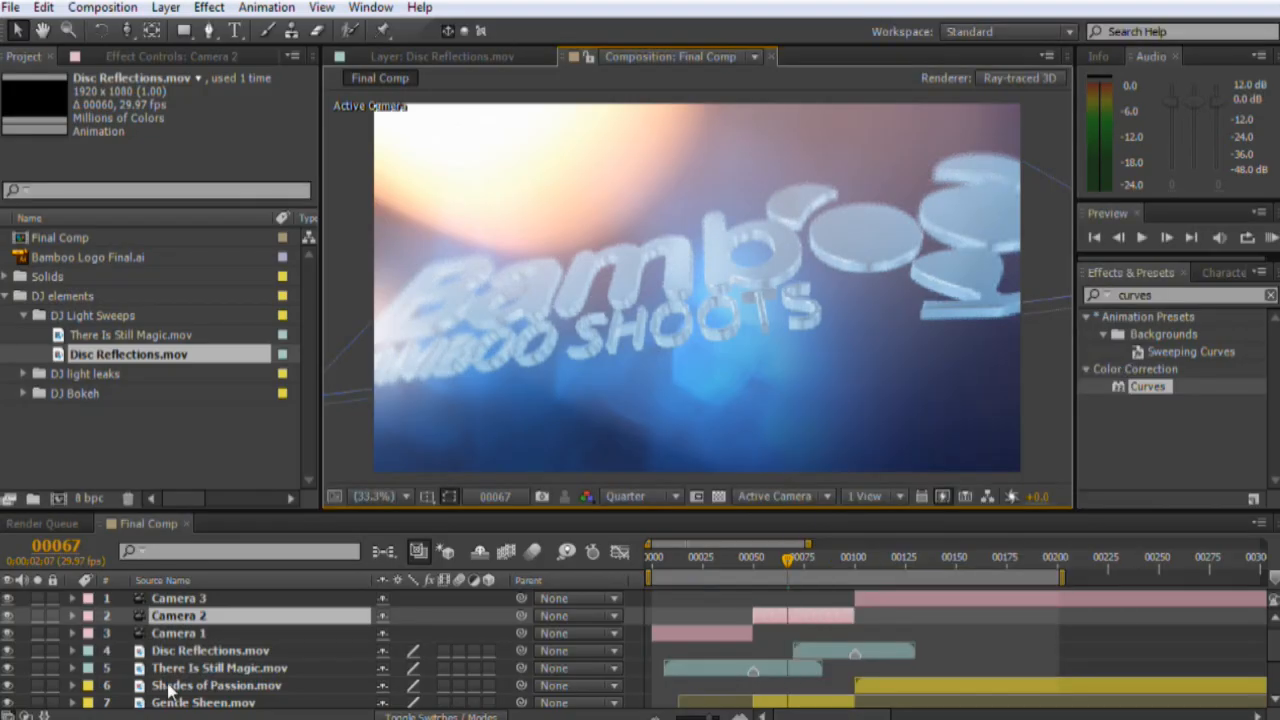
Step: Add Final Comp to the render queue
key(ctrl+m)
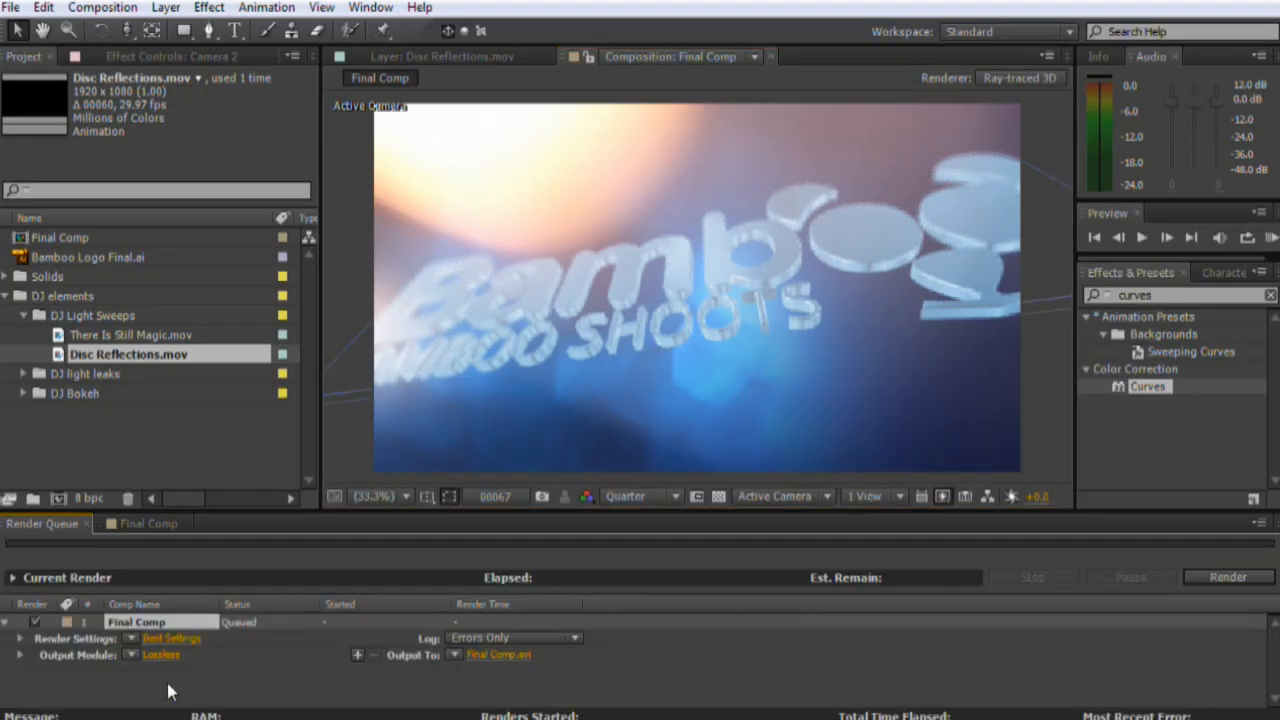